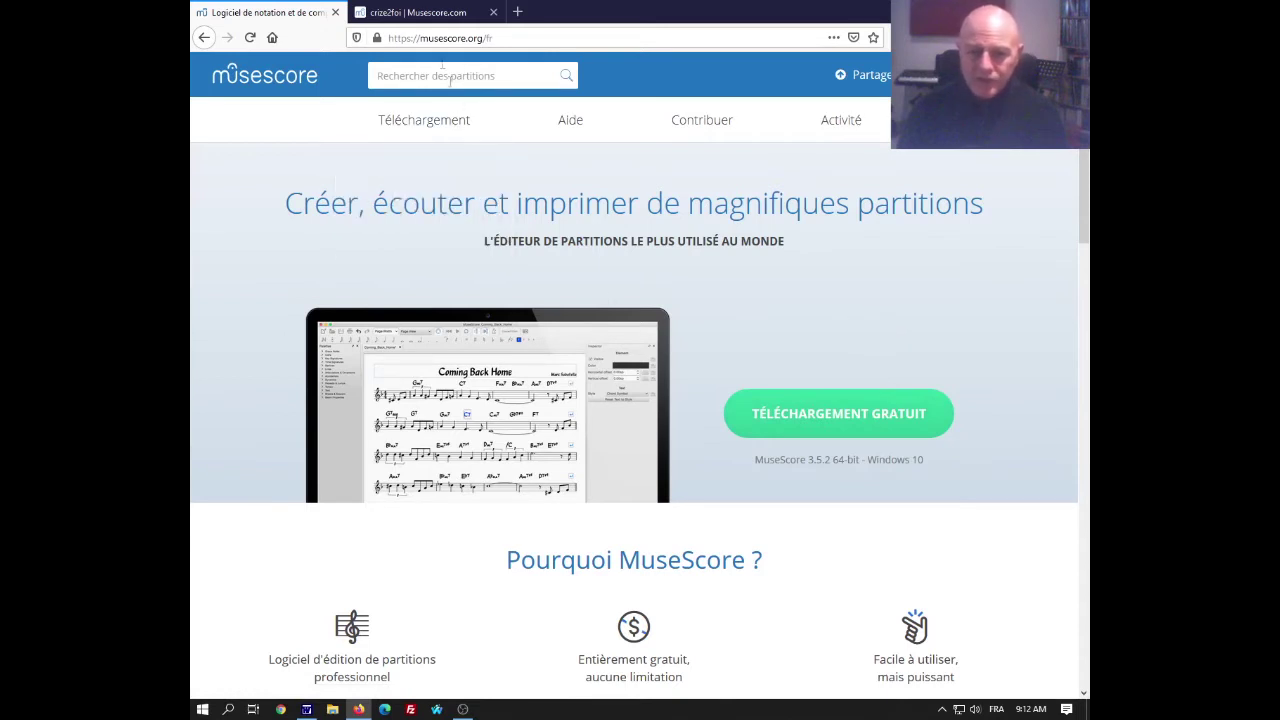
Step: View the MuseScore.com profile page, close it, and dismiss the MuseScore 3.5.2 installer download
{"action": "left_click", "coordinate": [420, 13]}
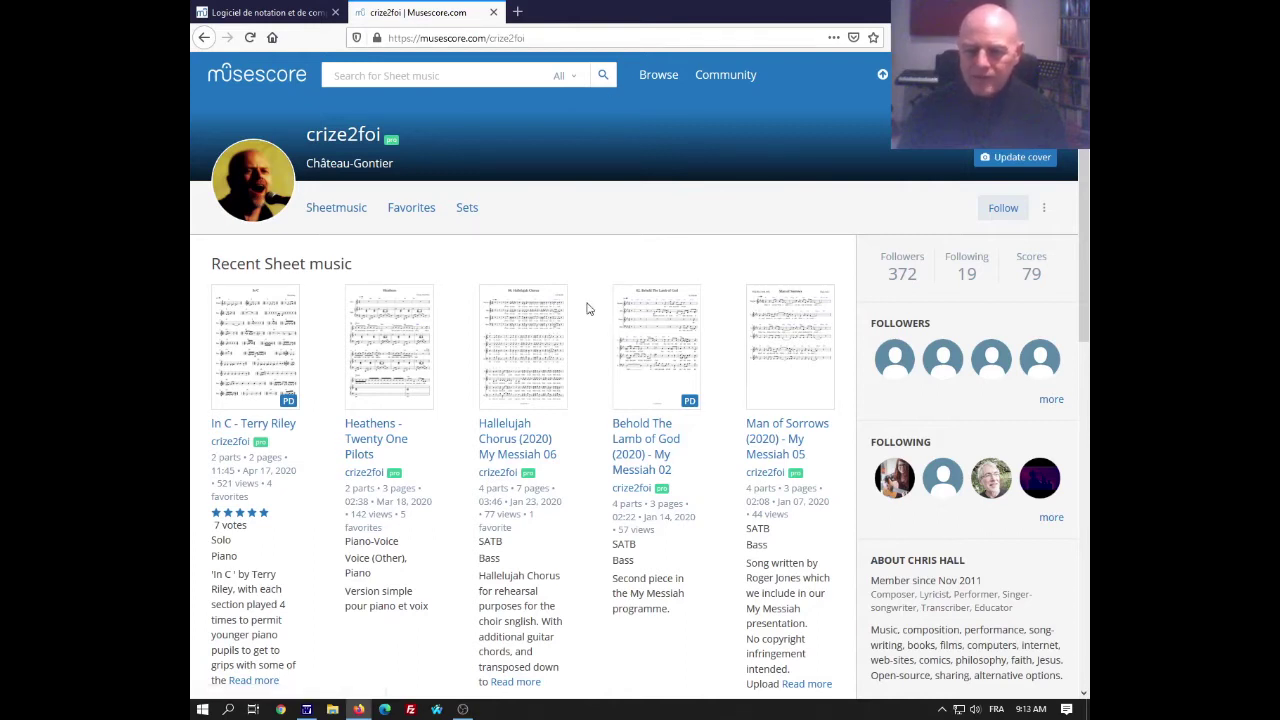
{"action": "left_click", "coordinate": [493, 12]}
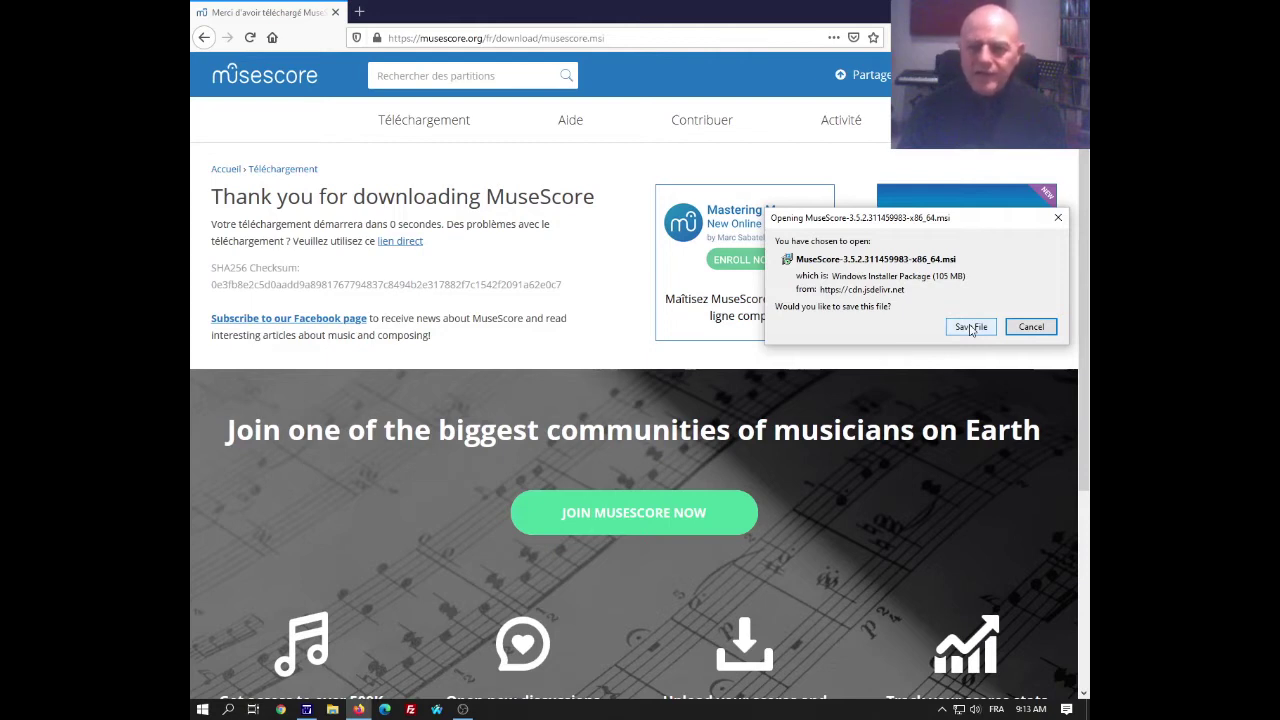
{"action": "left_click", "coordinate": [1031, 327]}
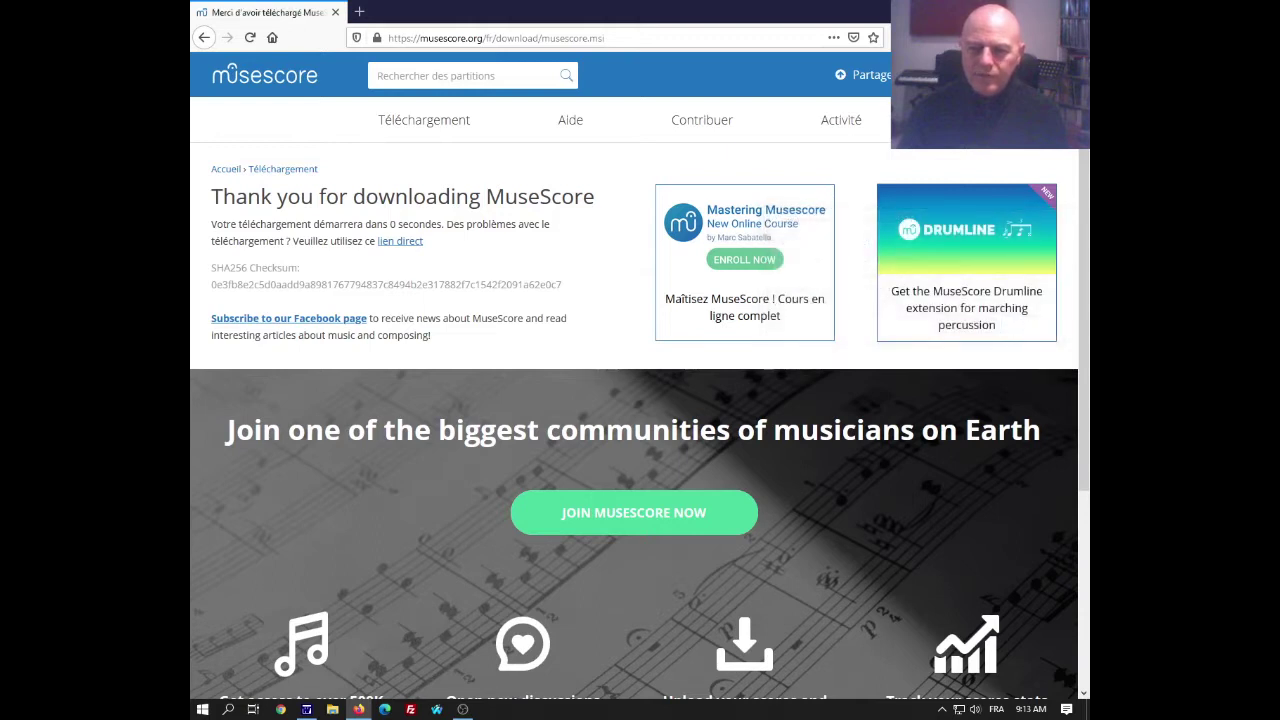
Step: Launch MuseScore 3 from the desktop and look over the scores in its start centre
{"action": "key", "text": "super+d"}
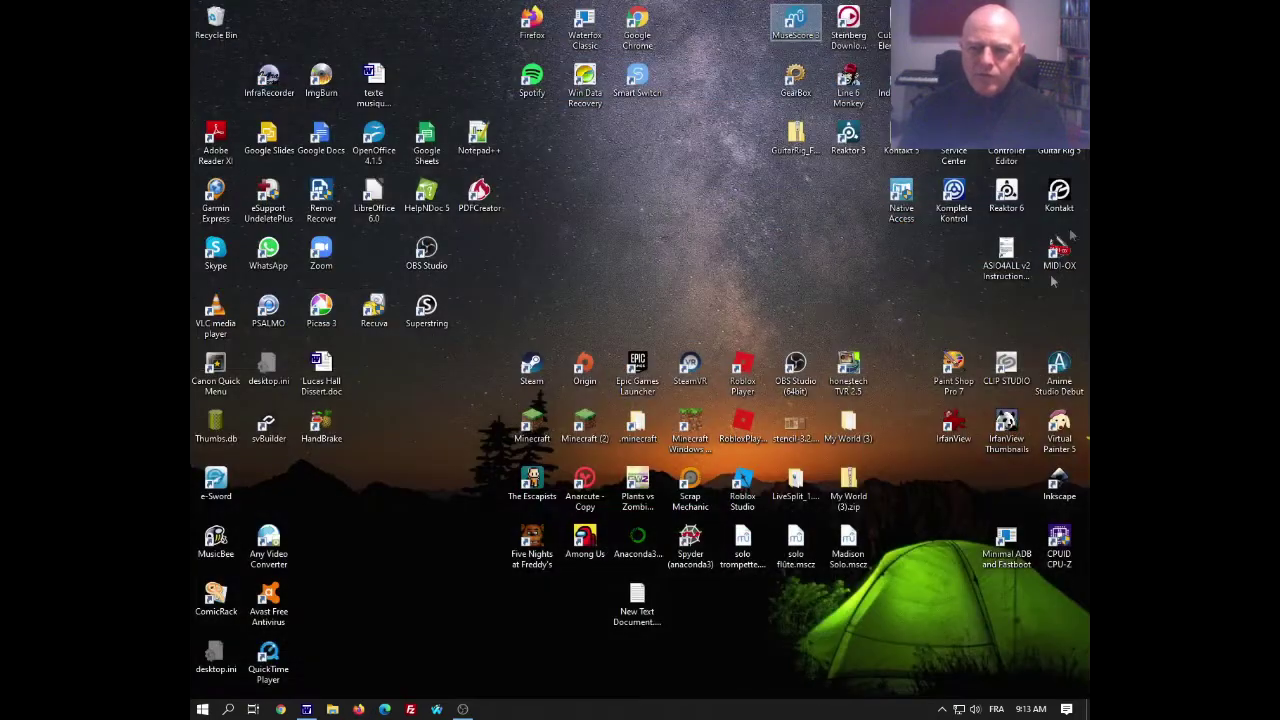
{"action": "double_click", "coordinate": [795, 25]}
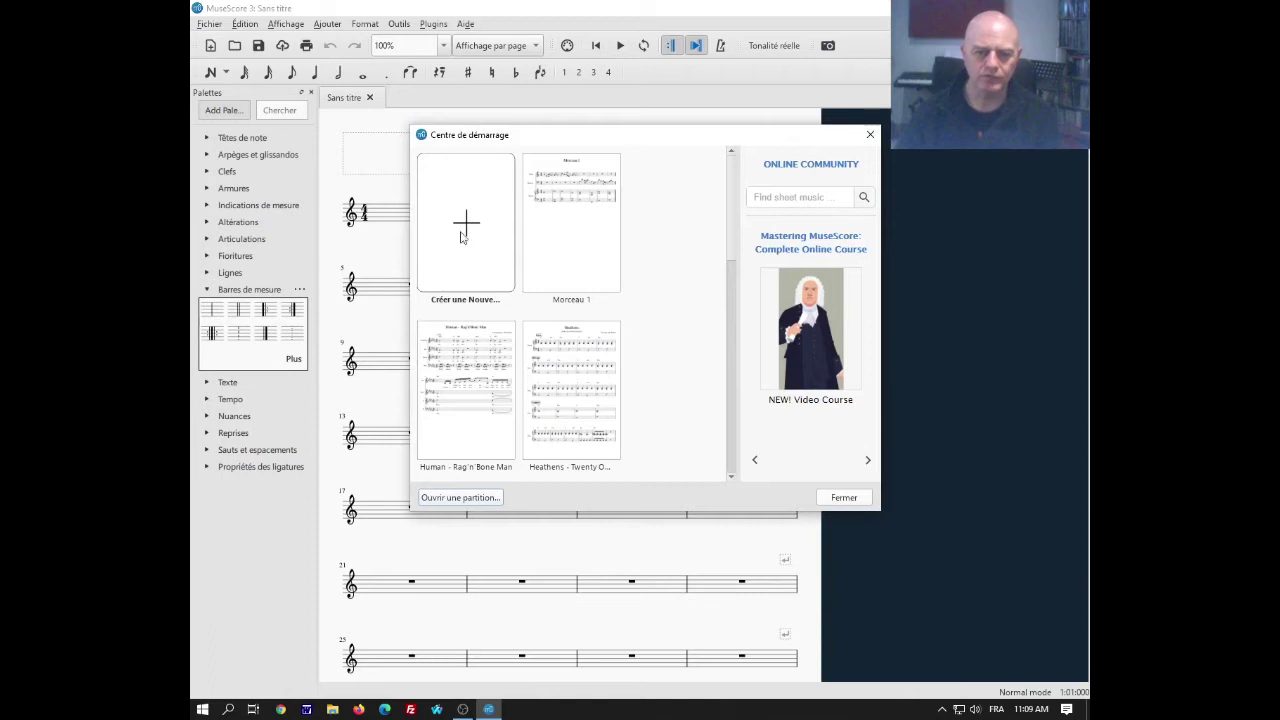
{"action": "scroll", "coordinate": [590, 300], "scroll_direction": "down", "scroll_amount": 1}
{"action": "scroll", "coordinate": [582, 340], "scroll_direction": "up", "scroll_amount": 1}
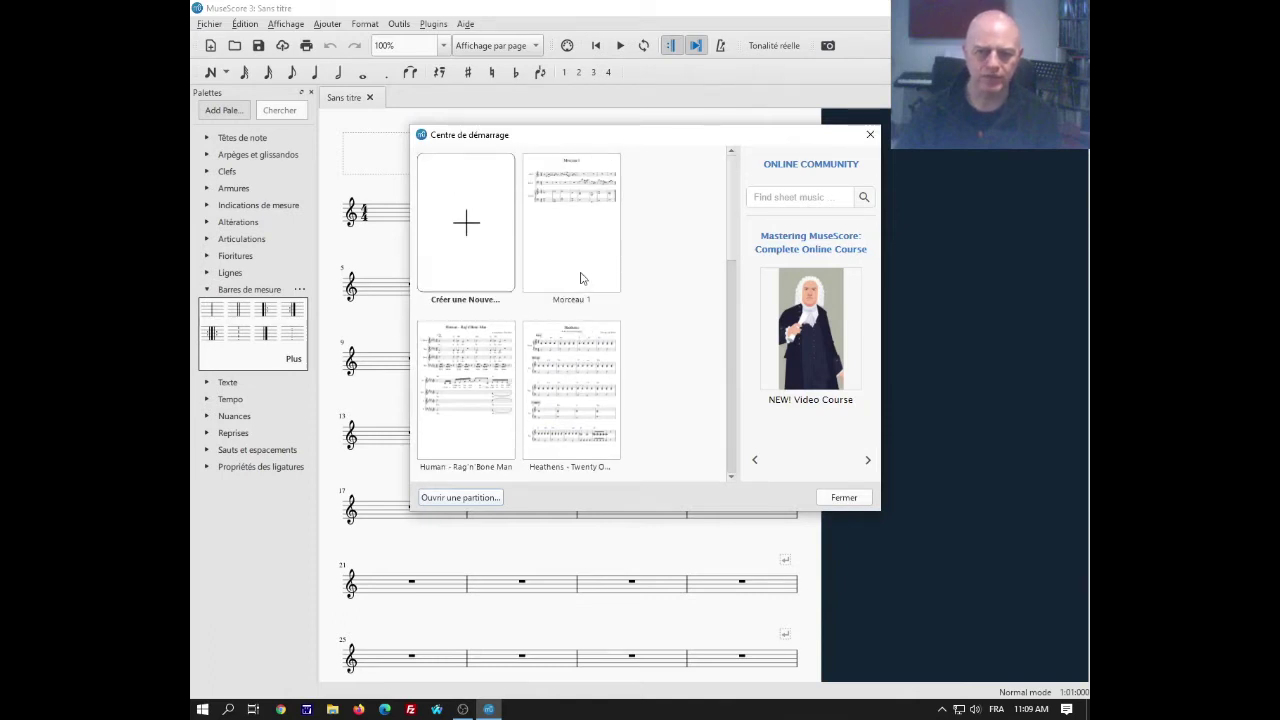
Step: Start a new score titled "Morceau 1" based on the "Choisir les instruments" template
{"action": "left_click", "coordinate": [462, 227]}
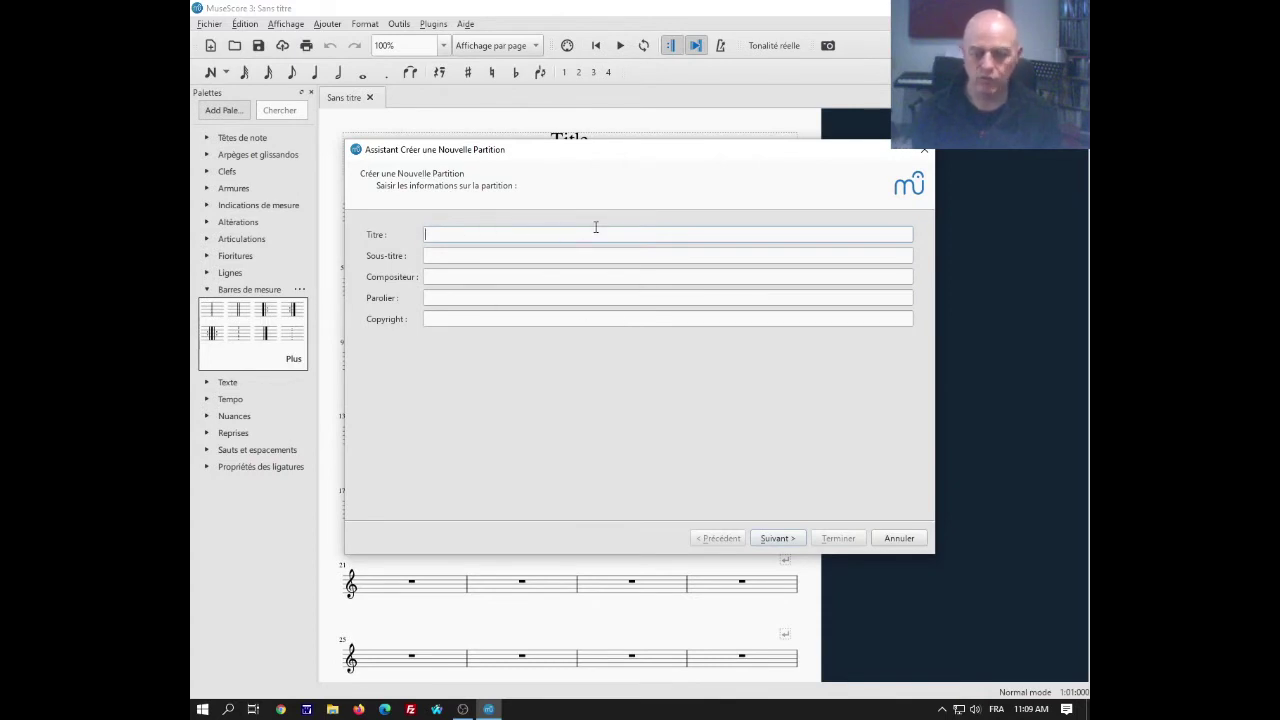
{"action": "type", "text": "Morceau 1"}
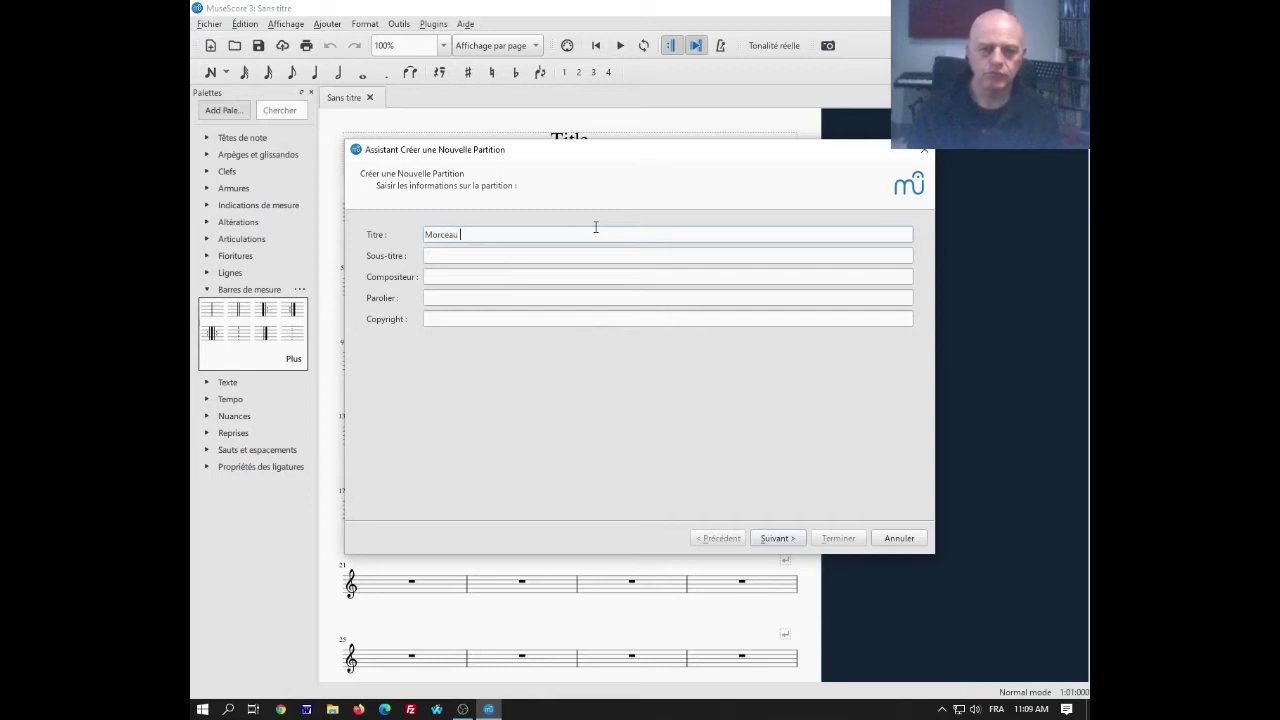
{"action": "left_click", "coordinate": [777, 538]}
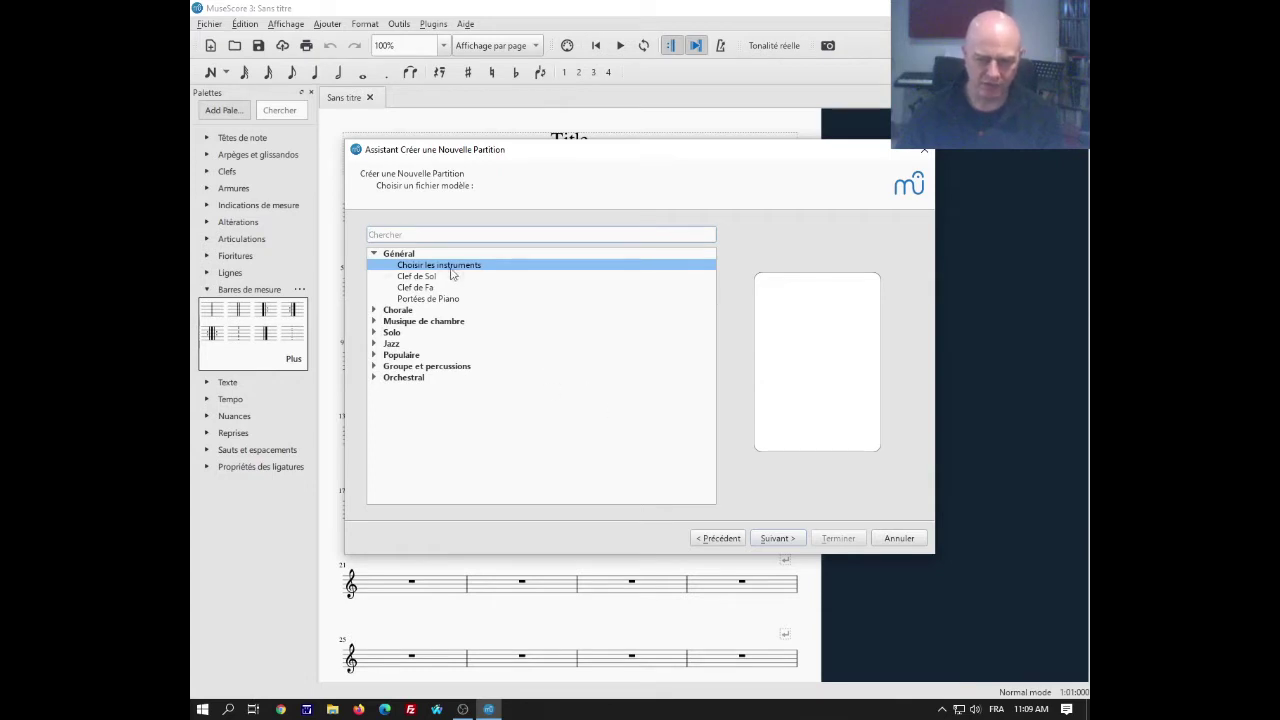
{"action": "left_click", "coordinate": [790, 538]}
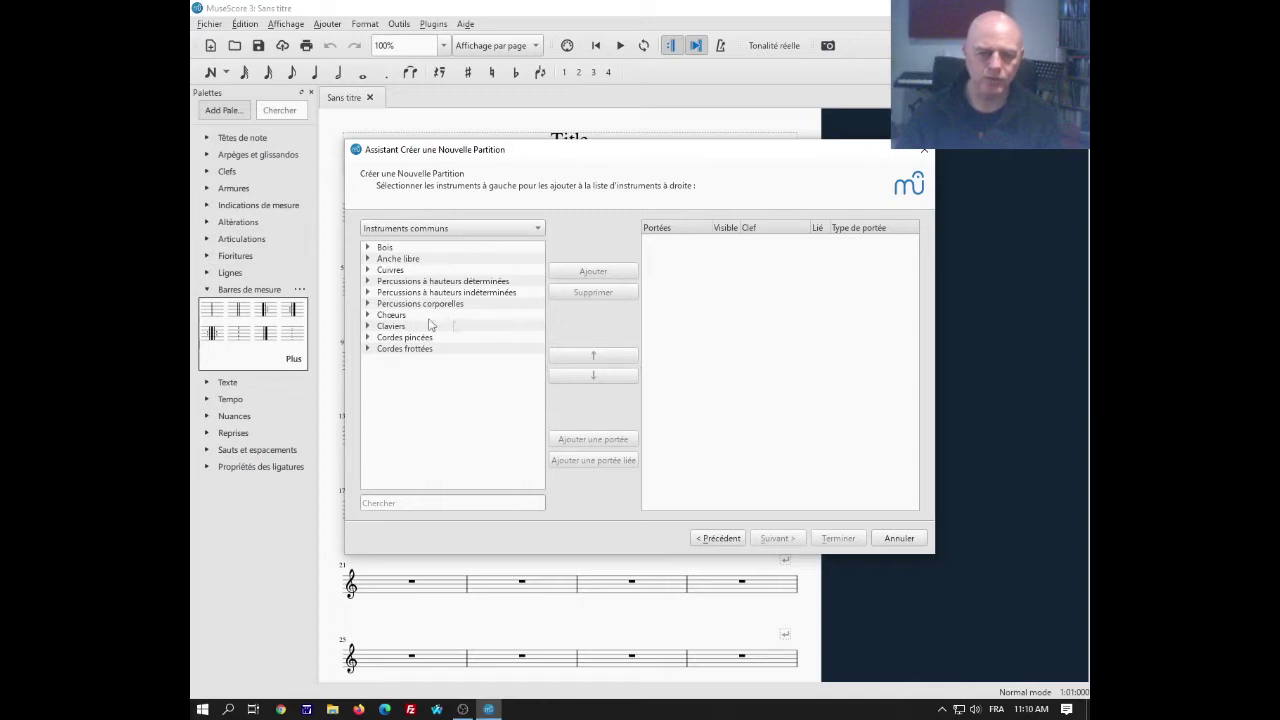
Step: Add a Piano from the Claviers family to the score and keep the Do majeur / La mineur key signature
{"action": "left_click", "coordinate": [367, 327]}
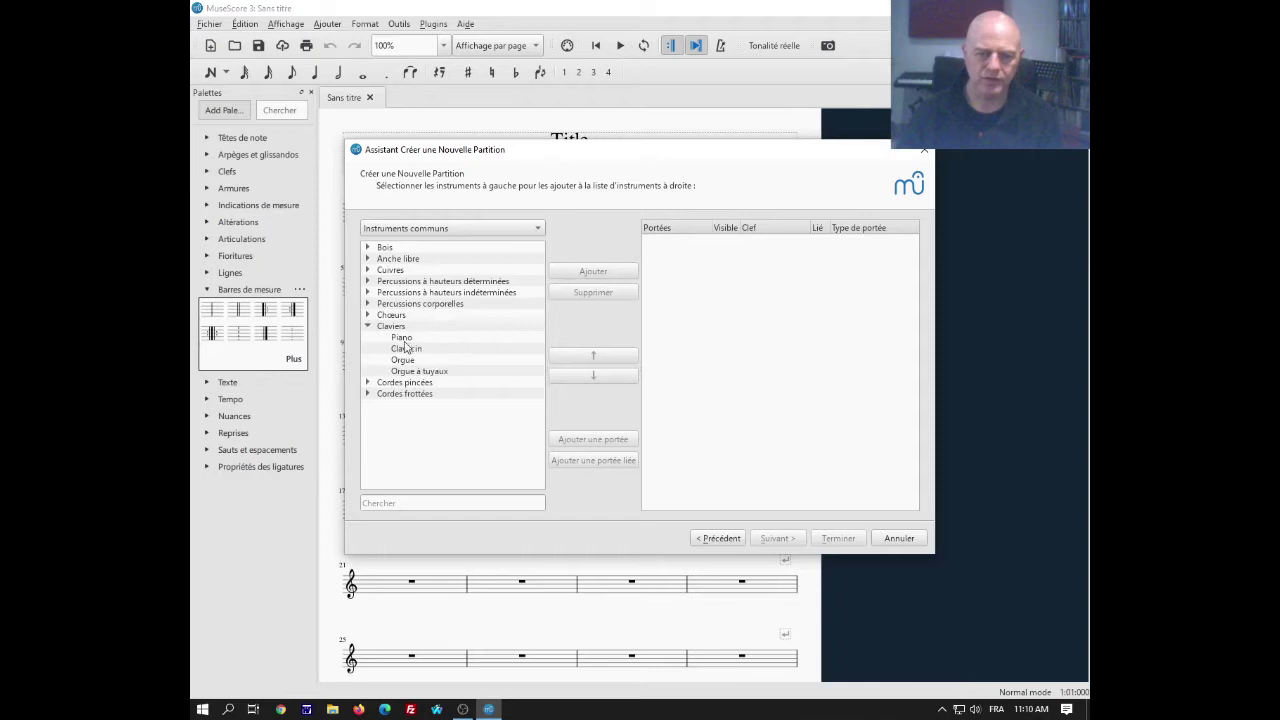
{"action": "left_click", "coordinate": [405, 339]}
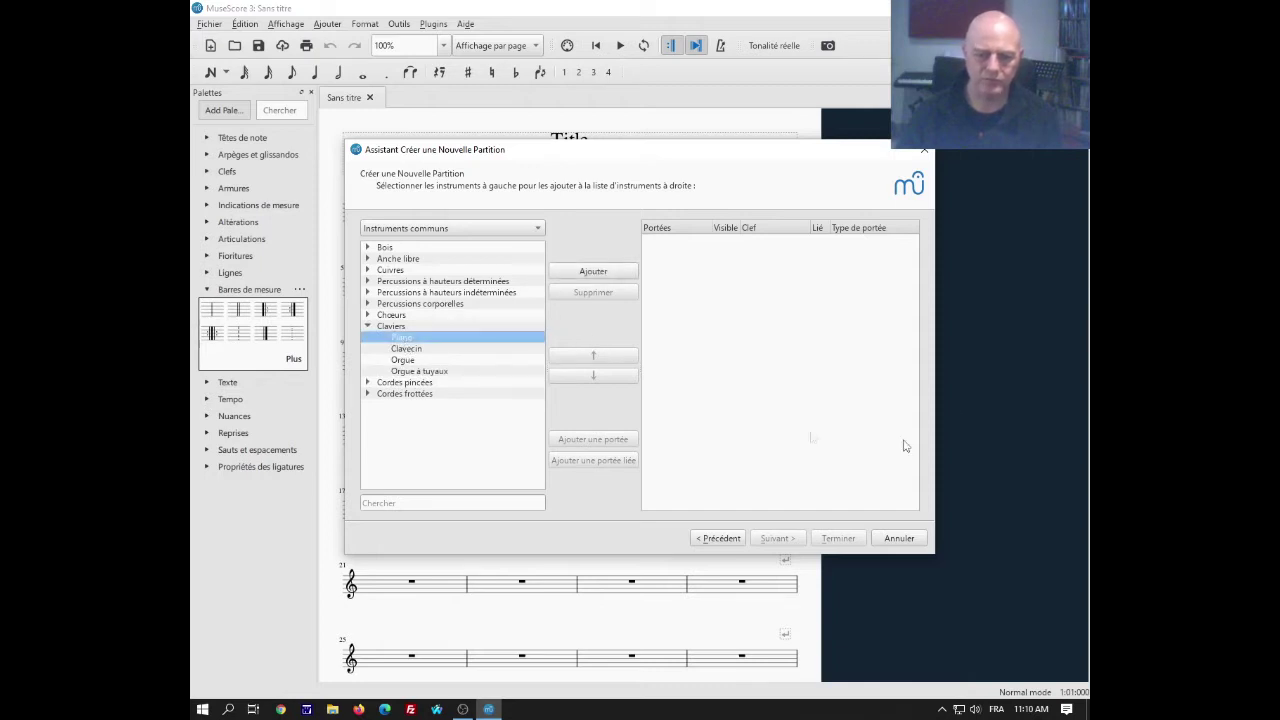
{"action": "left_click", "coordinate": [602, 274]}
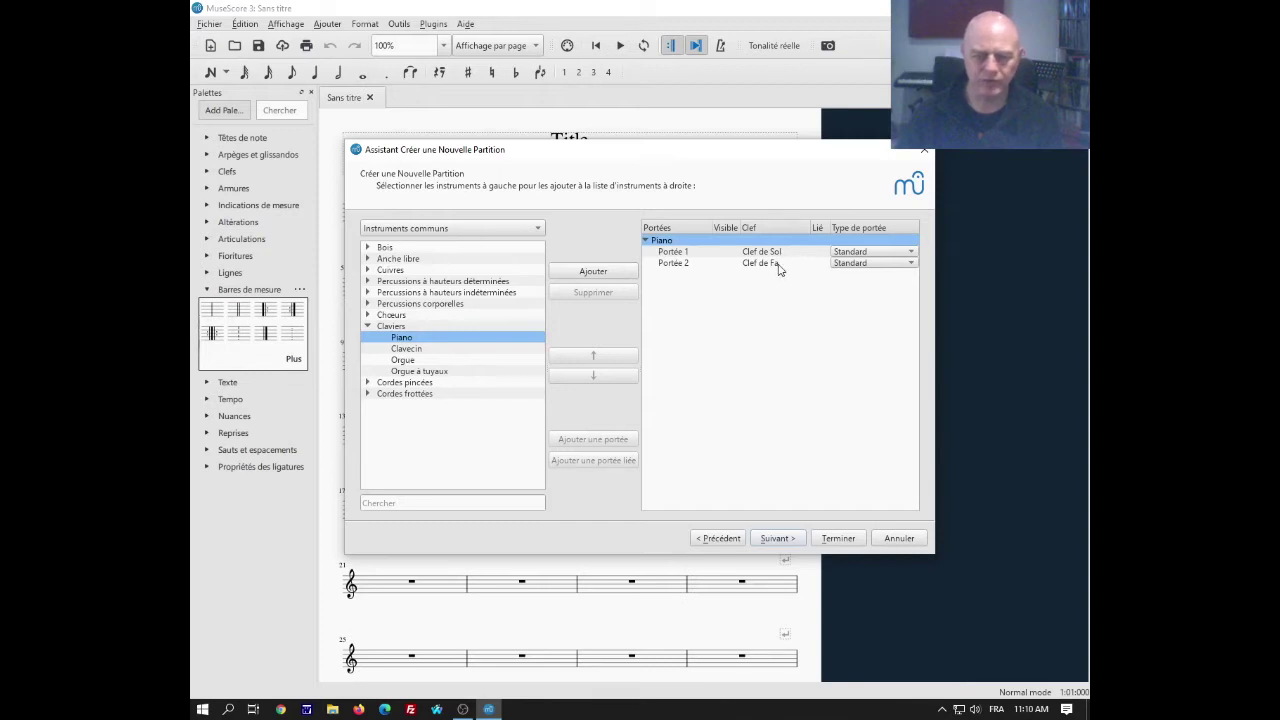
{"action": "left_click", "coordinate": [775, 540]}
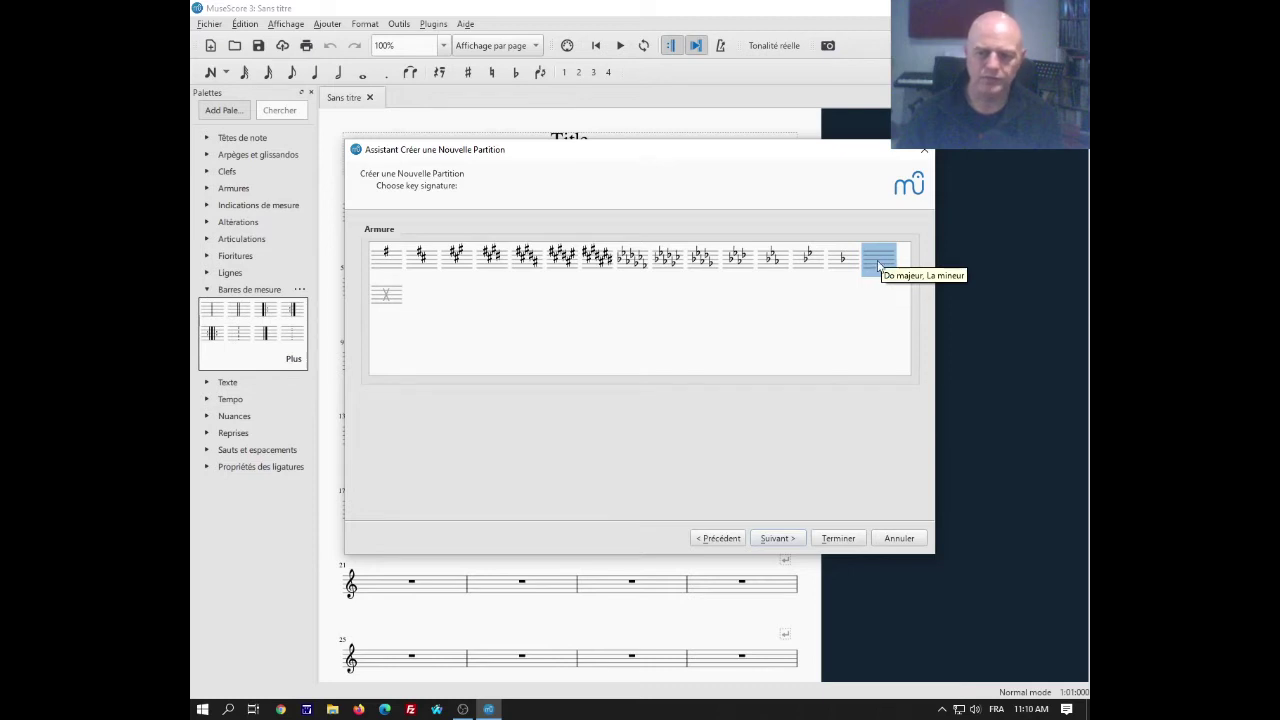
{"action": "left_click", "coordinate": [783, 538]}
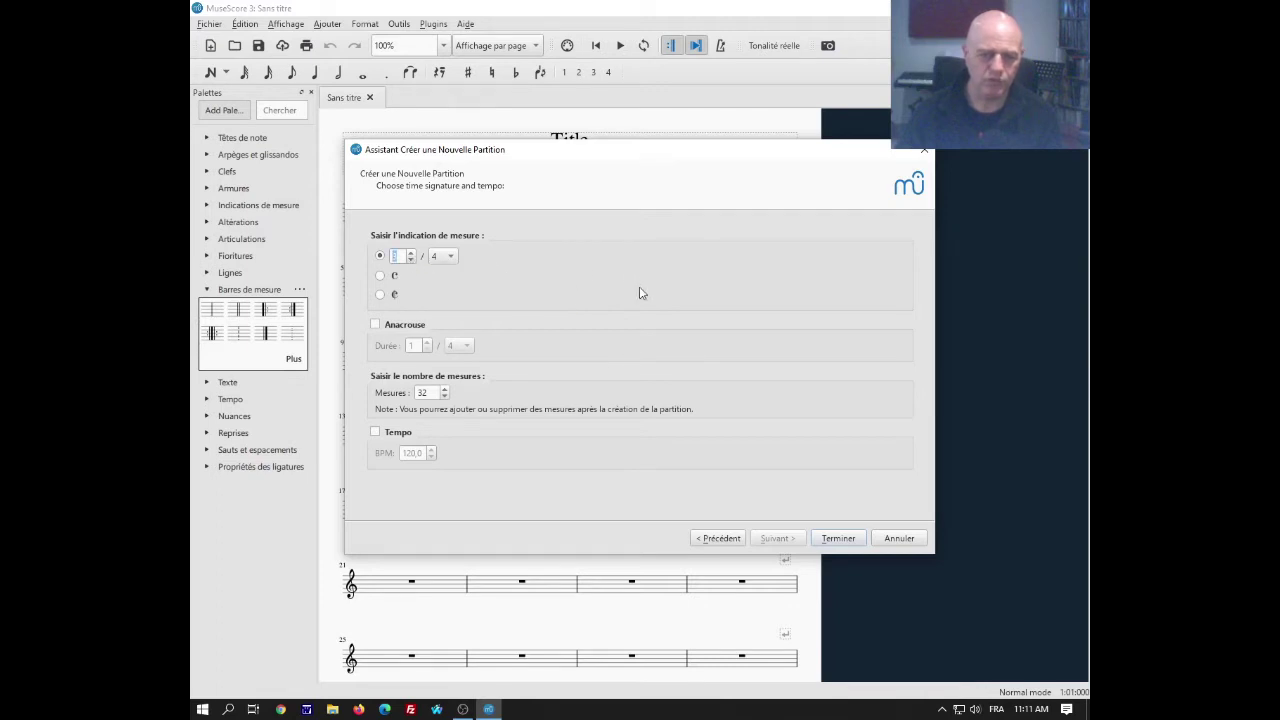
Step: Try a 3/8 time signature for the new score
{"action": "left_click", "coordinate": [412, 257]}
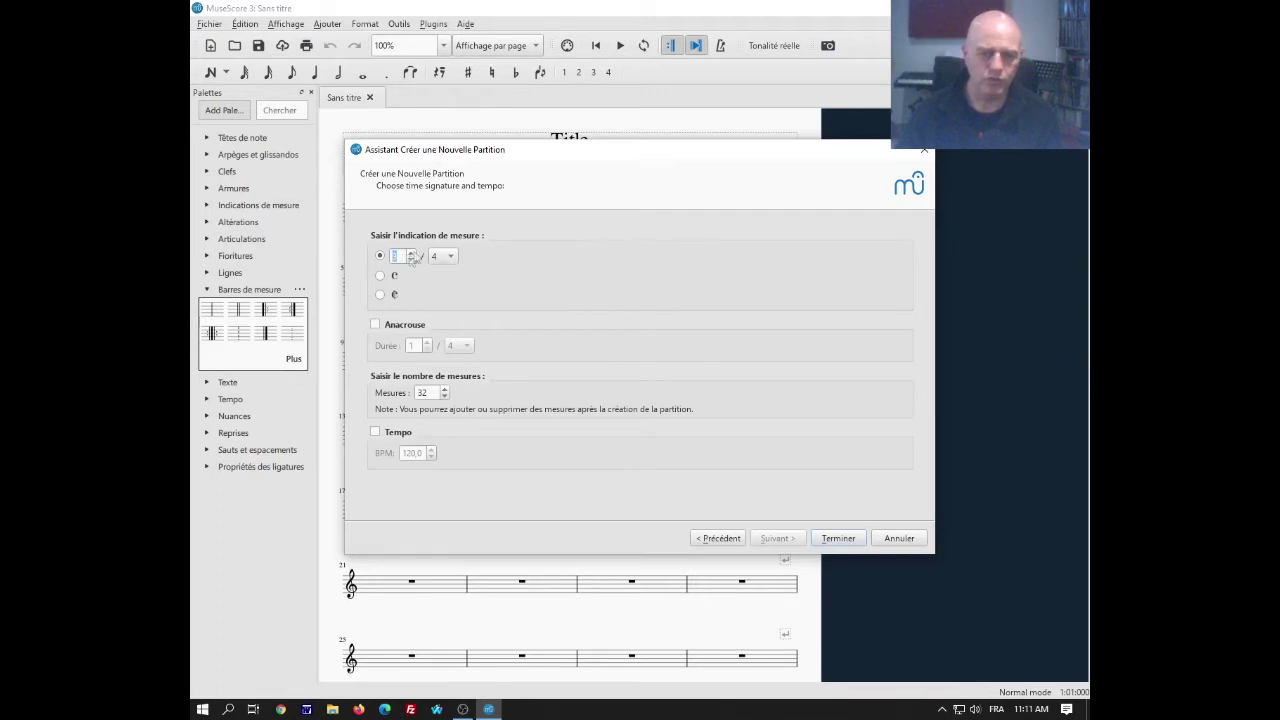
{"action": "left_click", "coordinate": [452, 259]}
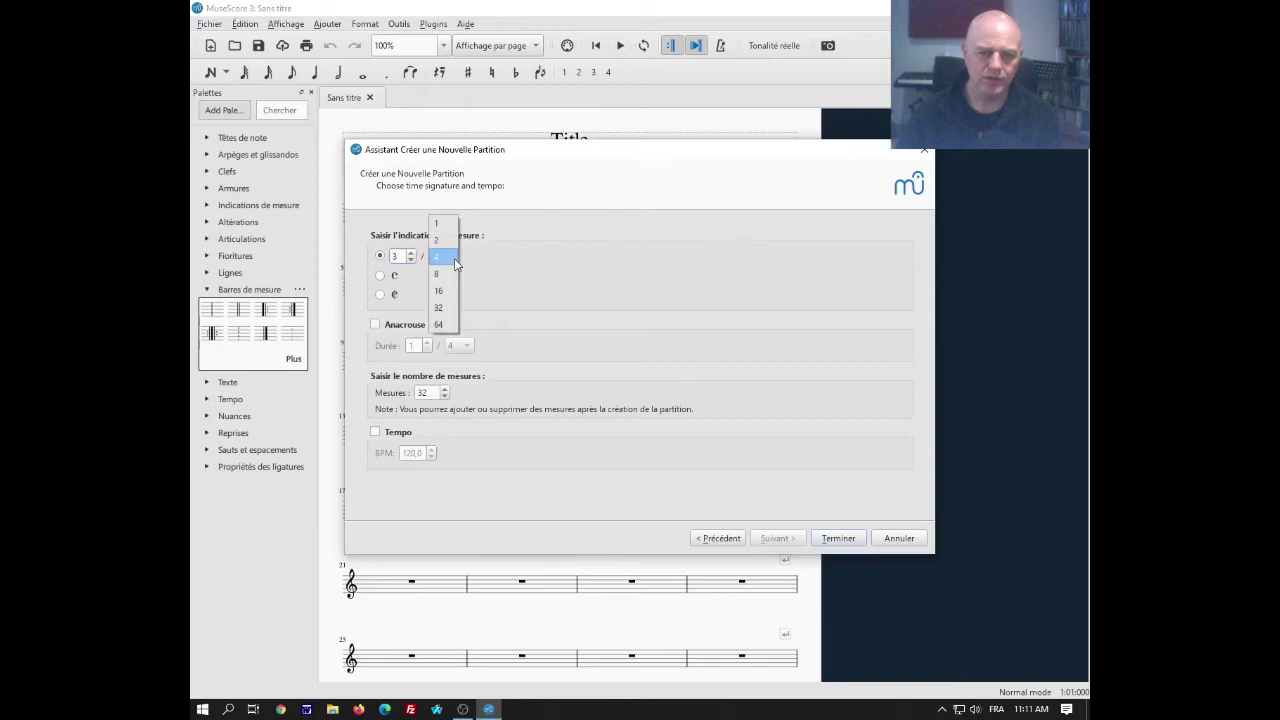
{"action": "left_click", "coordinate": [441, 273]}
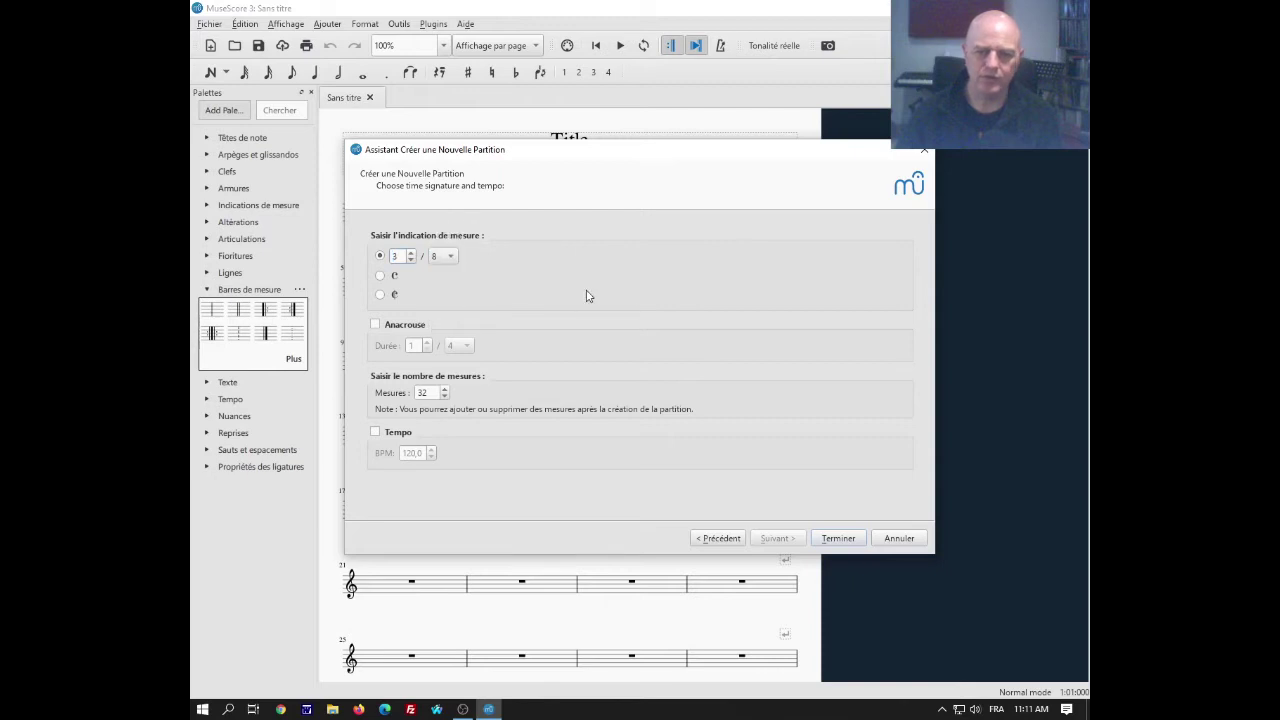
Step: Set the time signature to 4/4 and create the score with 32 measures
{"action": "left_click", "coordinate": [452, 258]}
{"action": "left_click", "coordinate": [441, 240]}
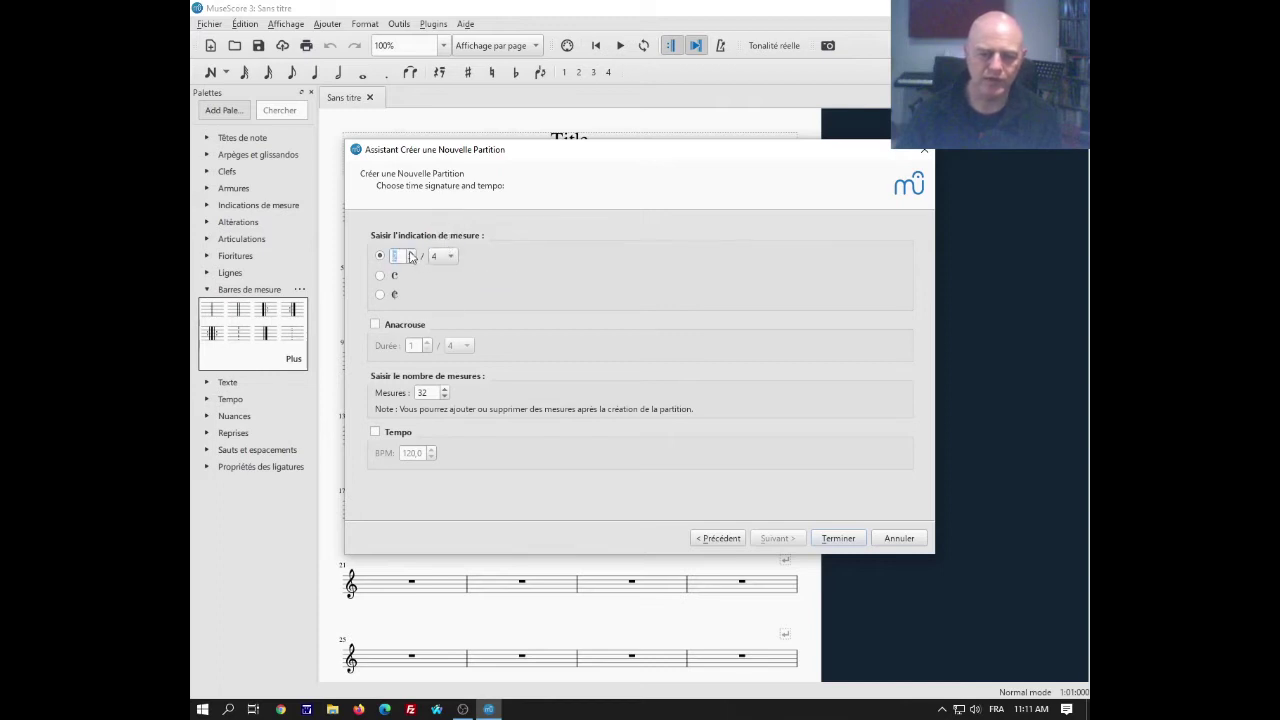
{"action": "type", "text": "4"}
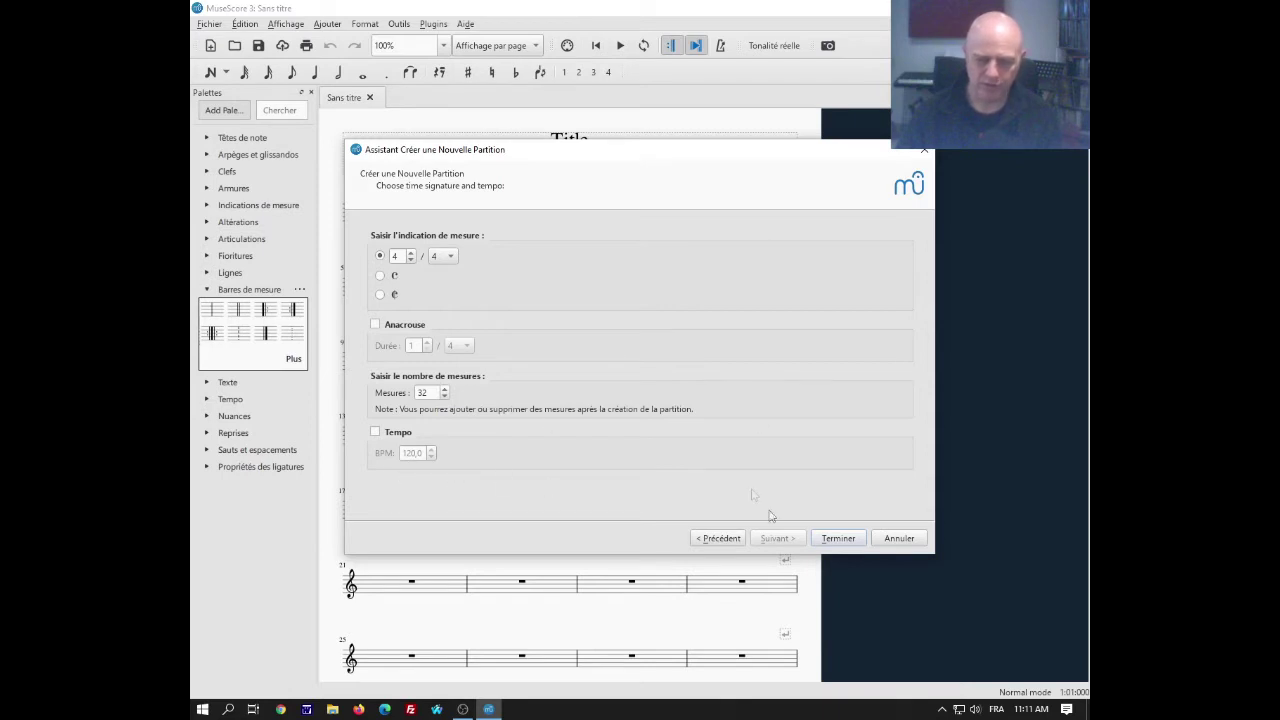
{"action": "left_click", "coordinate": [843, 542]}
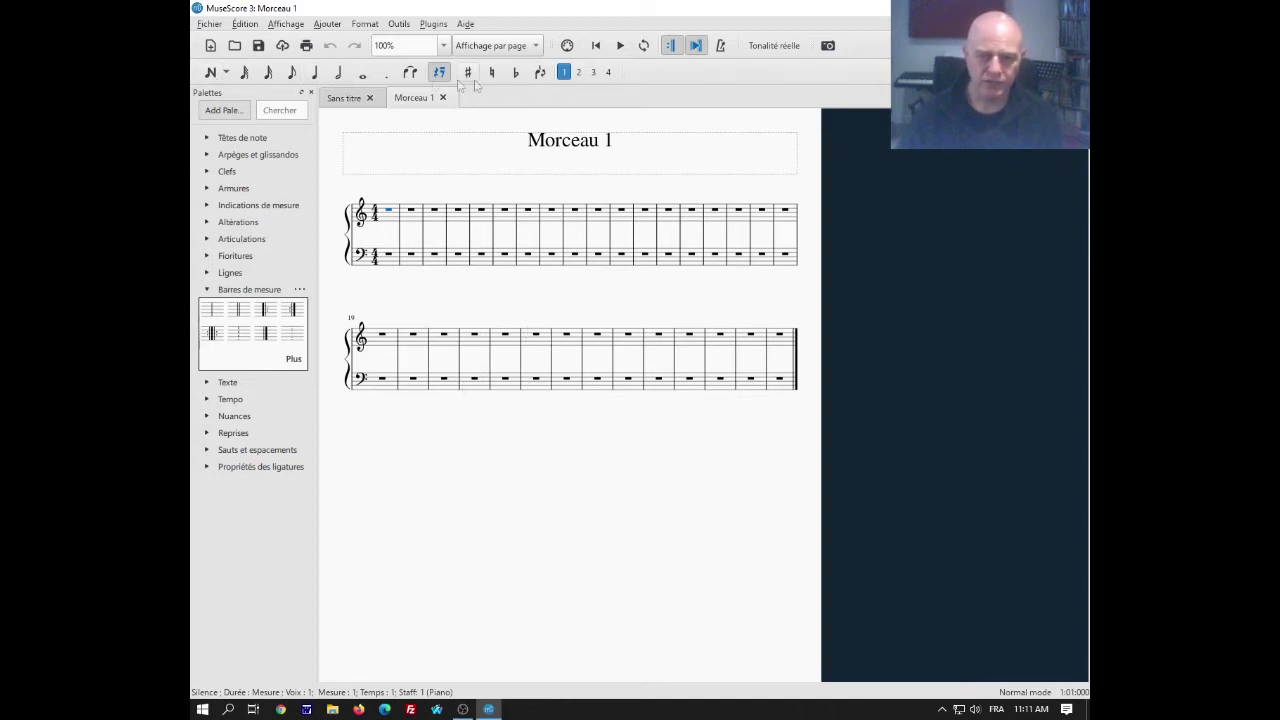
Step: Enter quarter notes at scattered pitches in the treble and bass staves across the first ten measures, and leave note input with nothing selected
{"action": "left_click", "coordinate": [210, 74]}
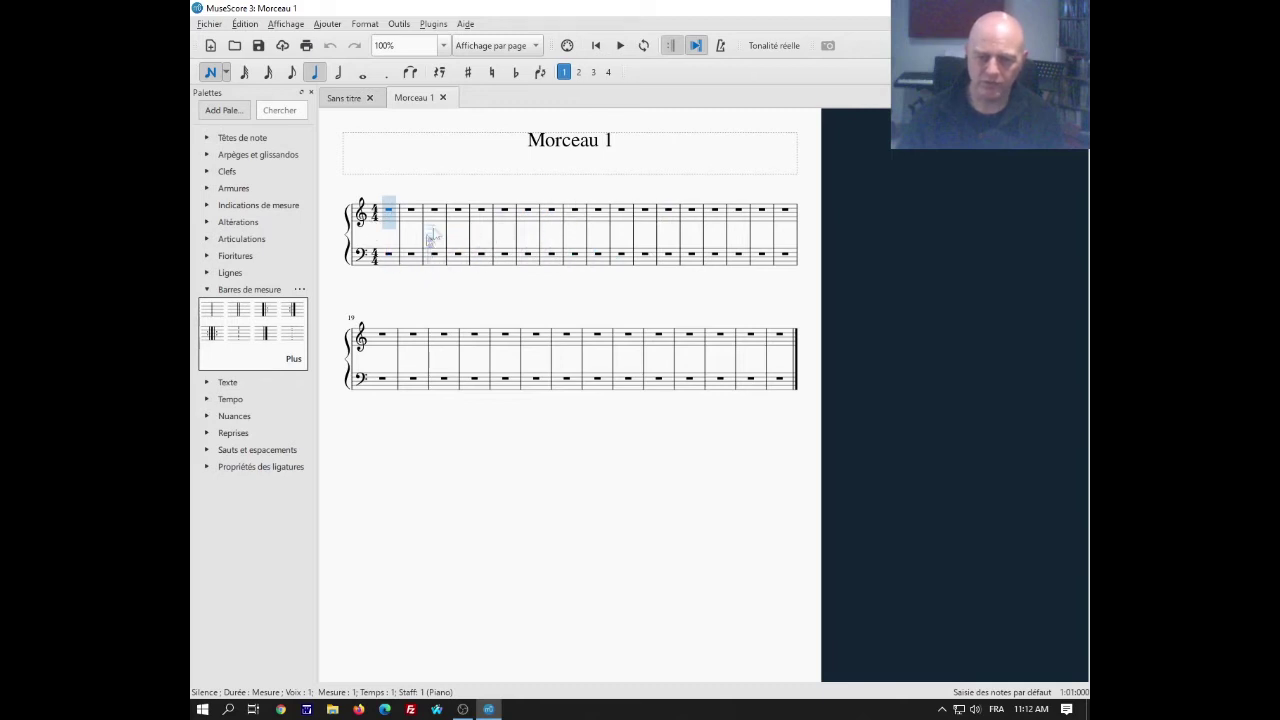
{"action": "left_click", "coordinate": [605, 255]}
{"action": "left_click", "coordinate": [530, 211]}
{"action": "left_click", "coordinate": [438, 255]}
{"action": "left_click", "coordinate": [437, 210]}
{"action": "left_click", "coordinate": [471, 213]}
{"action": "left_click", "coordinate": [478, 255]}
{"action": "left_click", "coordinate": [551, 257]}
{"action": "left_click", "coordinate": [578, 214]}
{"action": "left_click", "coordinate": [492, 212]}
{"action": "left_click", "coordinate": [563, 256]}
{"action": "left_click", "coordinate": [506, 207]}
{"action": "left_click", "coordinate": [411, 213]}
{"action": "left_click", "coordinate": [390, 244]}
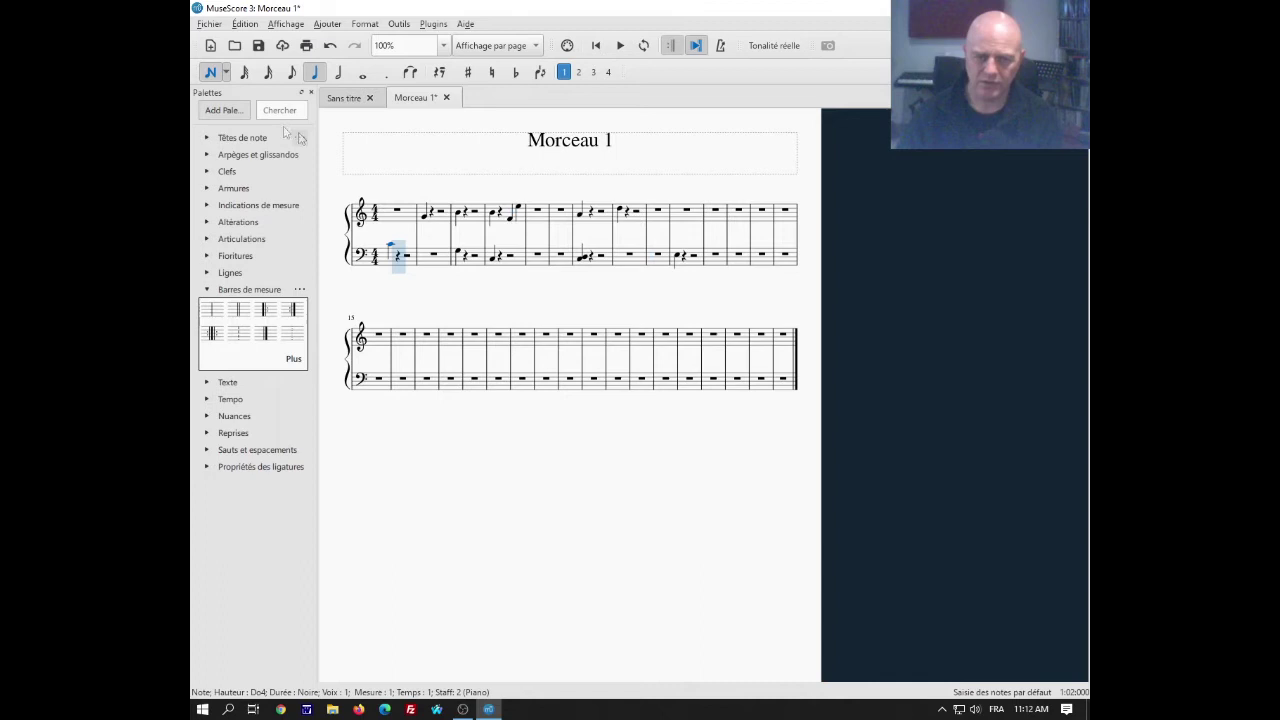
{"action": "left_click", "coordinate": [211, 73]}
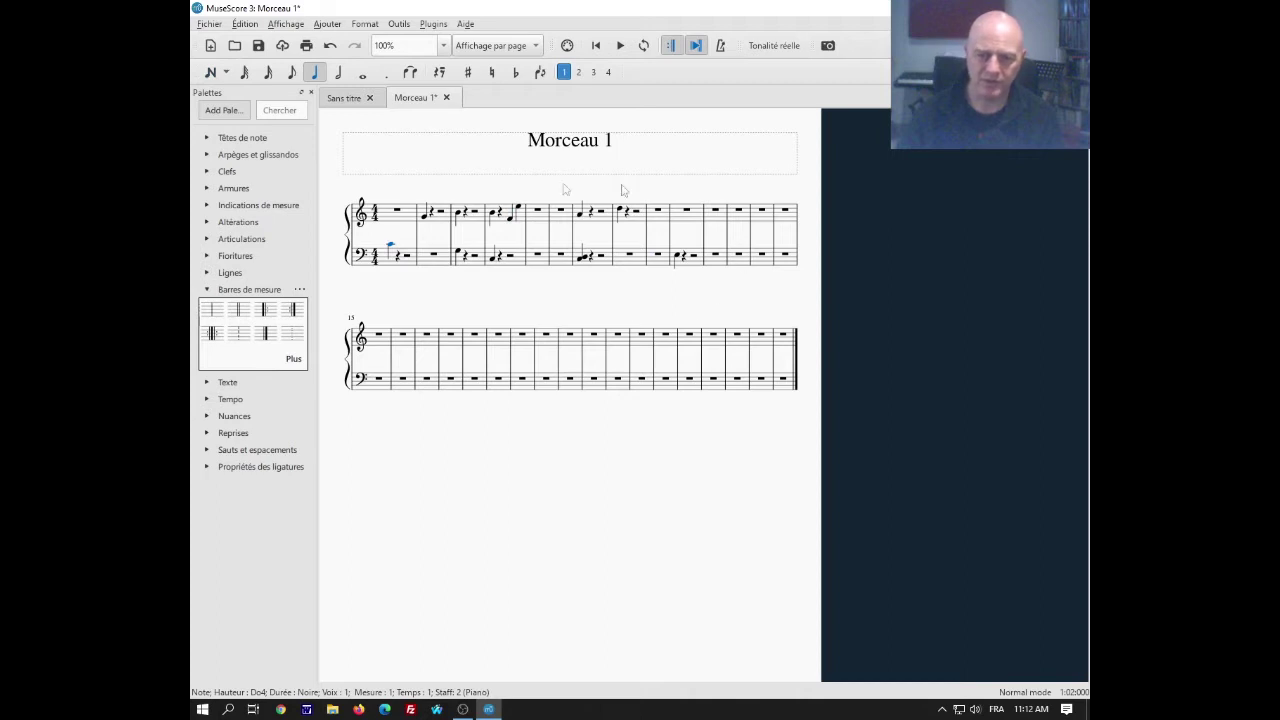
{"action": "left_click", "coordinate": [530, 284]}
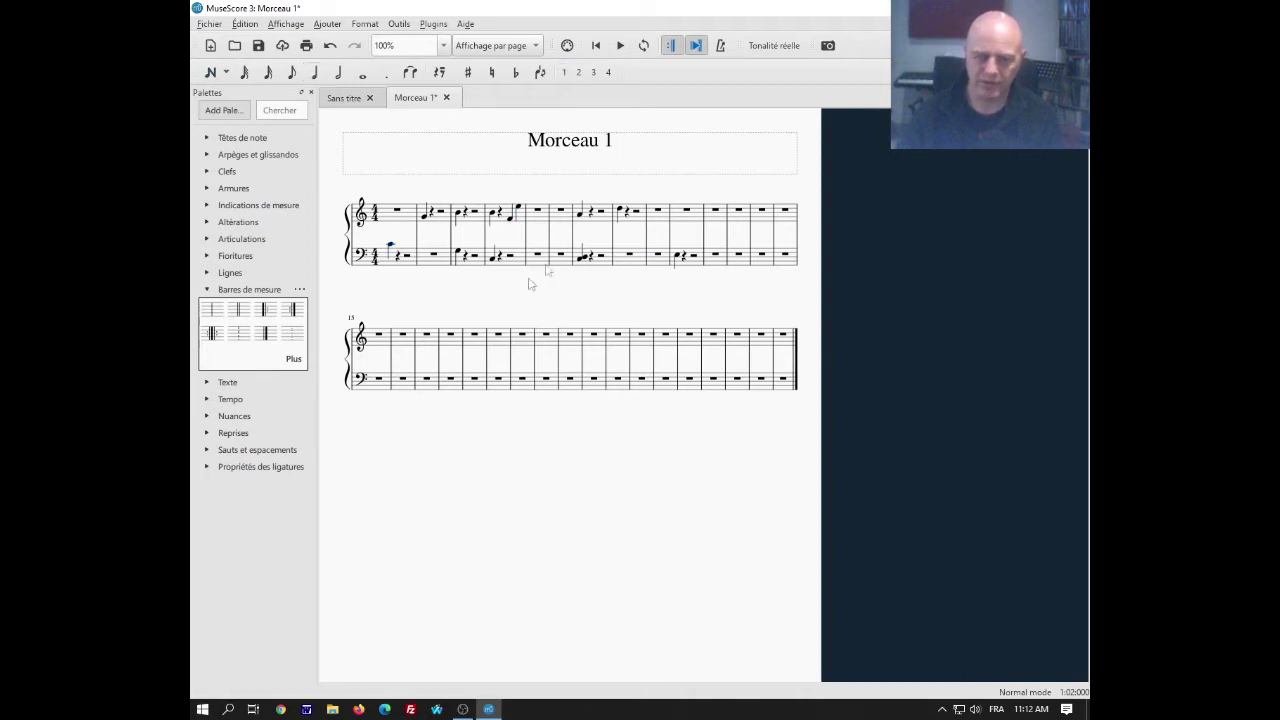
Step: Select the bass-staff note in measure 1 and clear the selection
{"action": "left_click", "coordinate": [390, 245]}
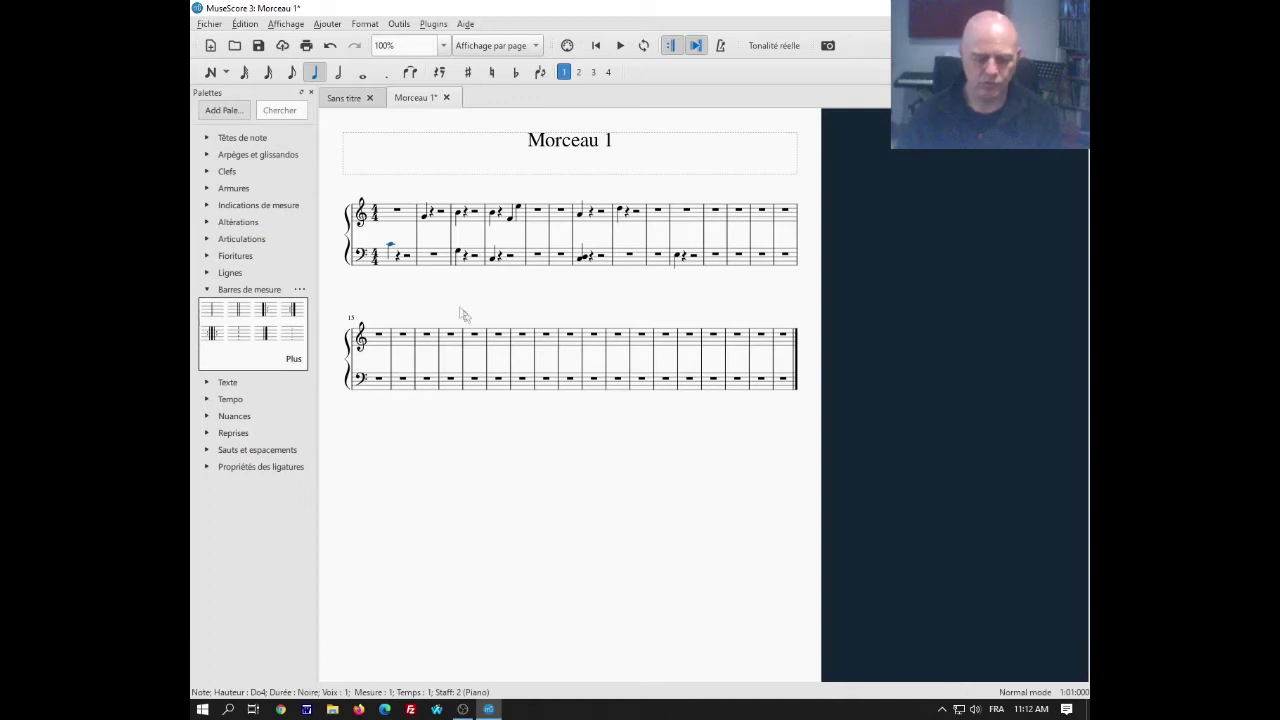
{"action": "left_click", "coordinate": [558, 287]}
{"action": "scroll", "coordinate": [703, 289], "scroll_direction": "up", "scroll_amount": 2}
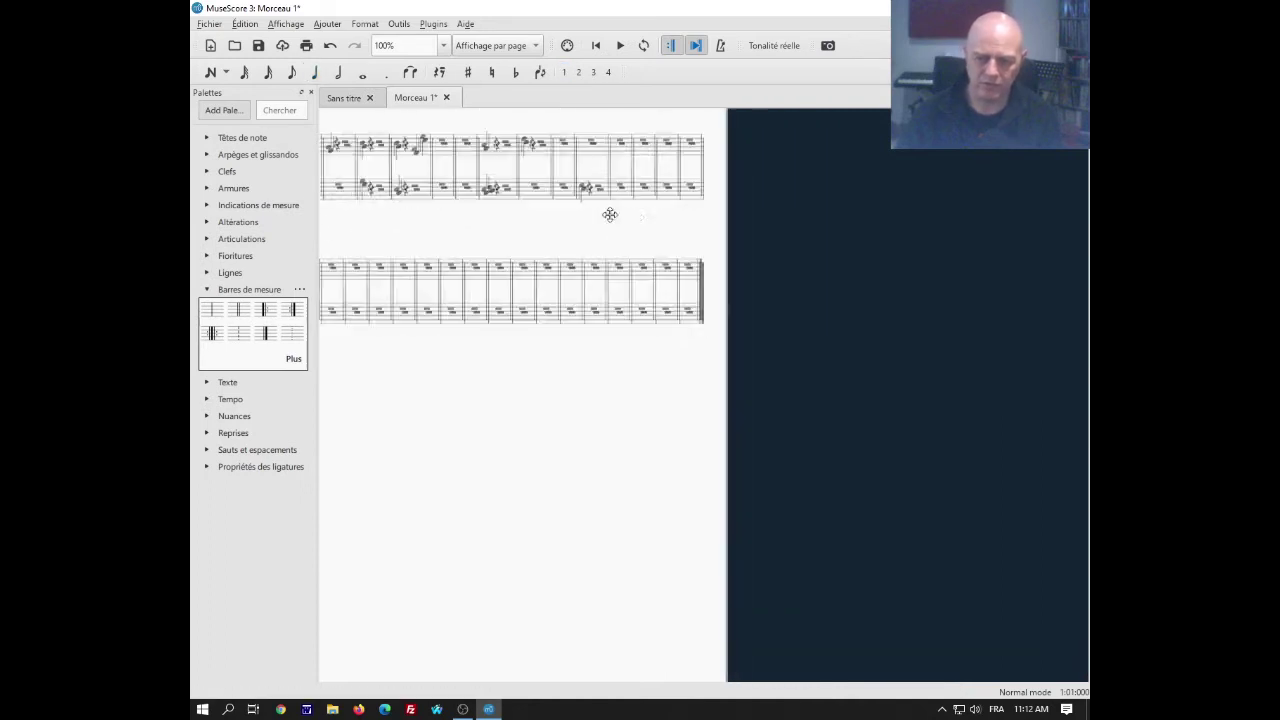
{"action": "scroll", "coordinate": [608, 211], "scroll_direction": "down", "scroll_amount": 2}
Step: Select the treble-staff range from the measure 7 note to the measure 8 note, and clear the selection
{"action": "left_click", "coordinate": [616, 233]}
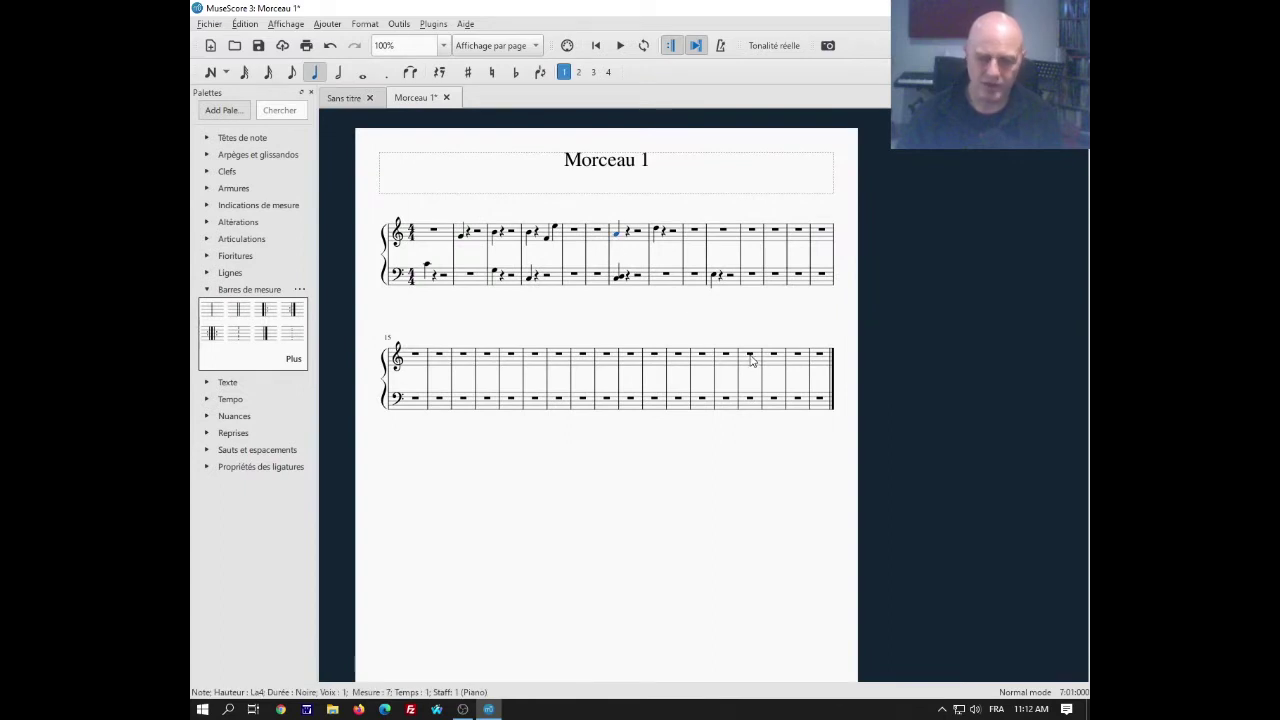
{"action": "left_click", "coordinate": [659, 233]}
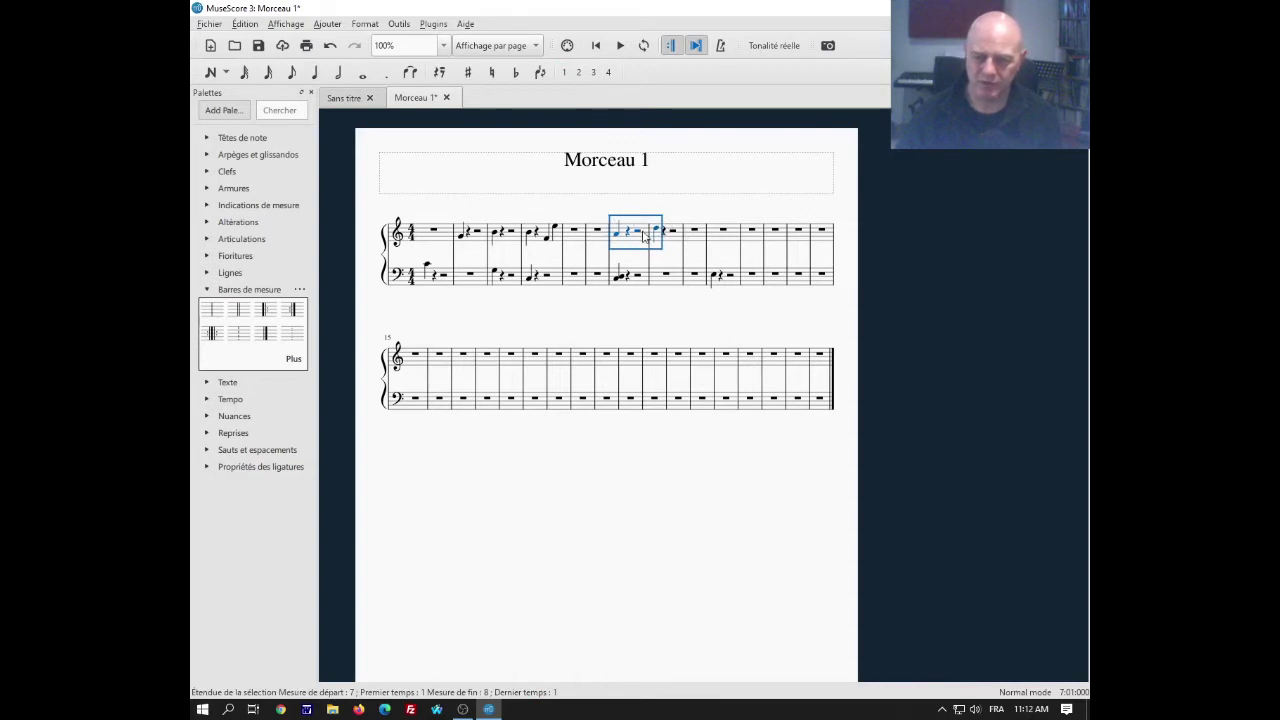
{"action": "key", "text": "Escape"}
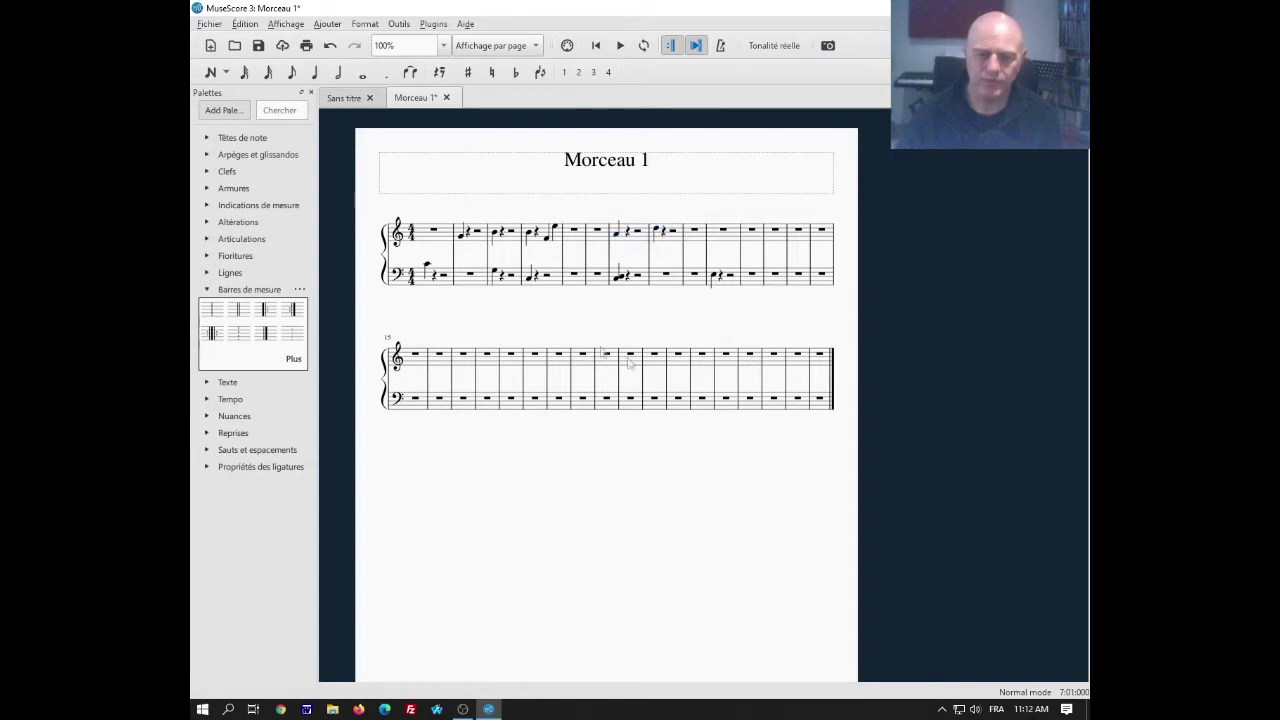
Step: Select the first treble notes of measures 2 and 3 together as individual notes, and clear the selection
{"action": "left_click", "coordinate": [460, 238]}
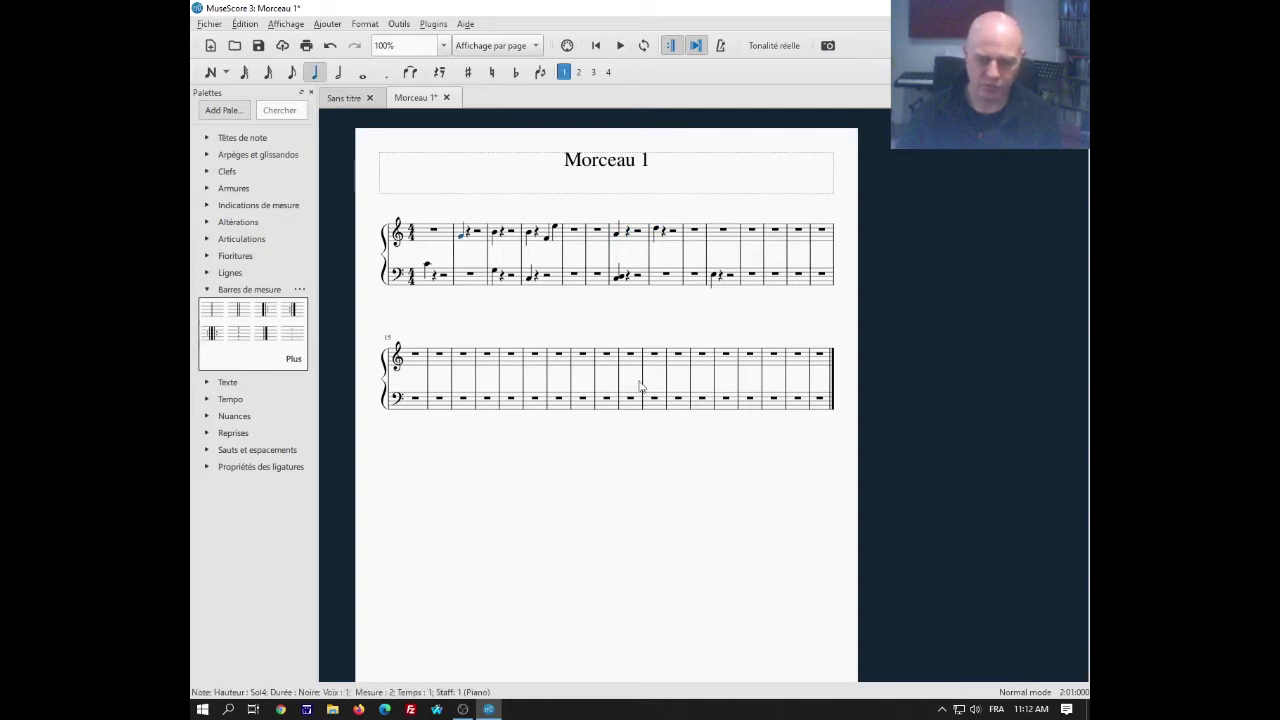
{"action": "left_click", "coordinate": [494, 233], "text": "ctrl"}
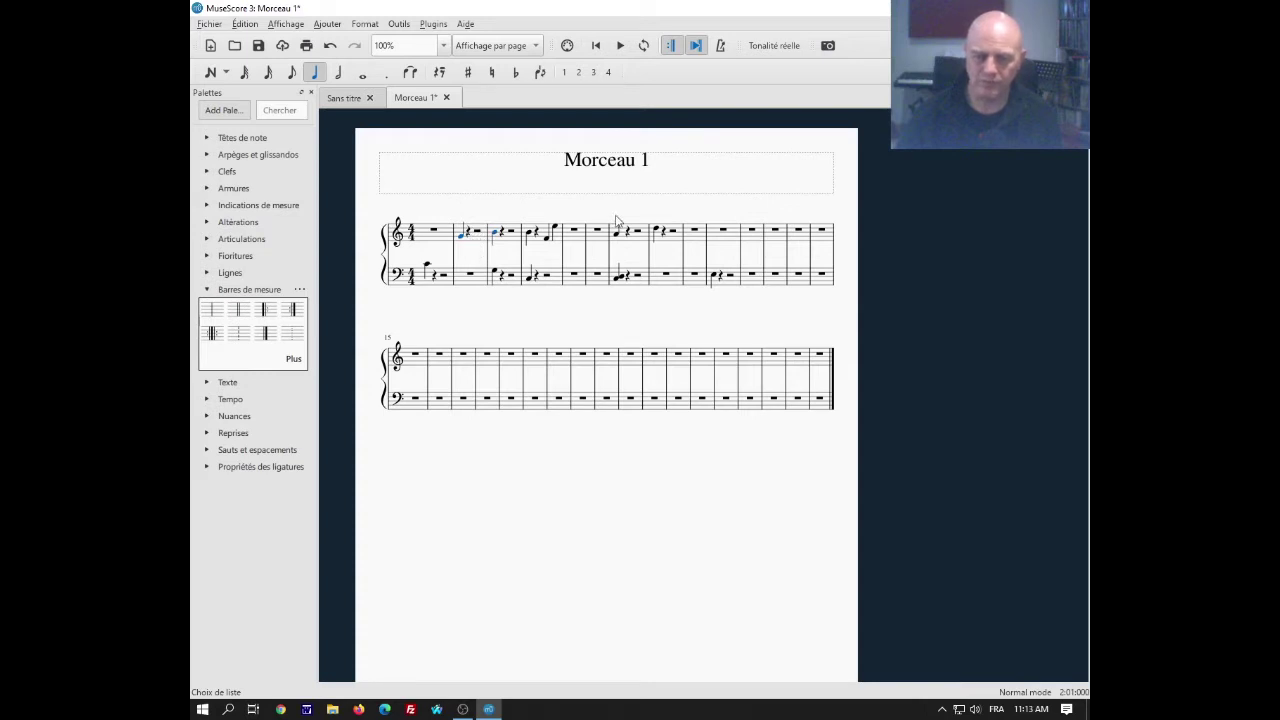
{"action": "left_click", "coordinate": [460, 234], "text": "ctrl"}
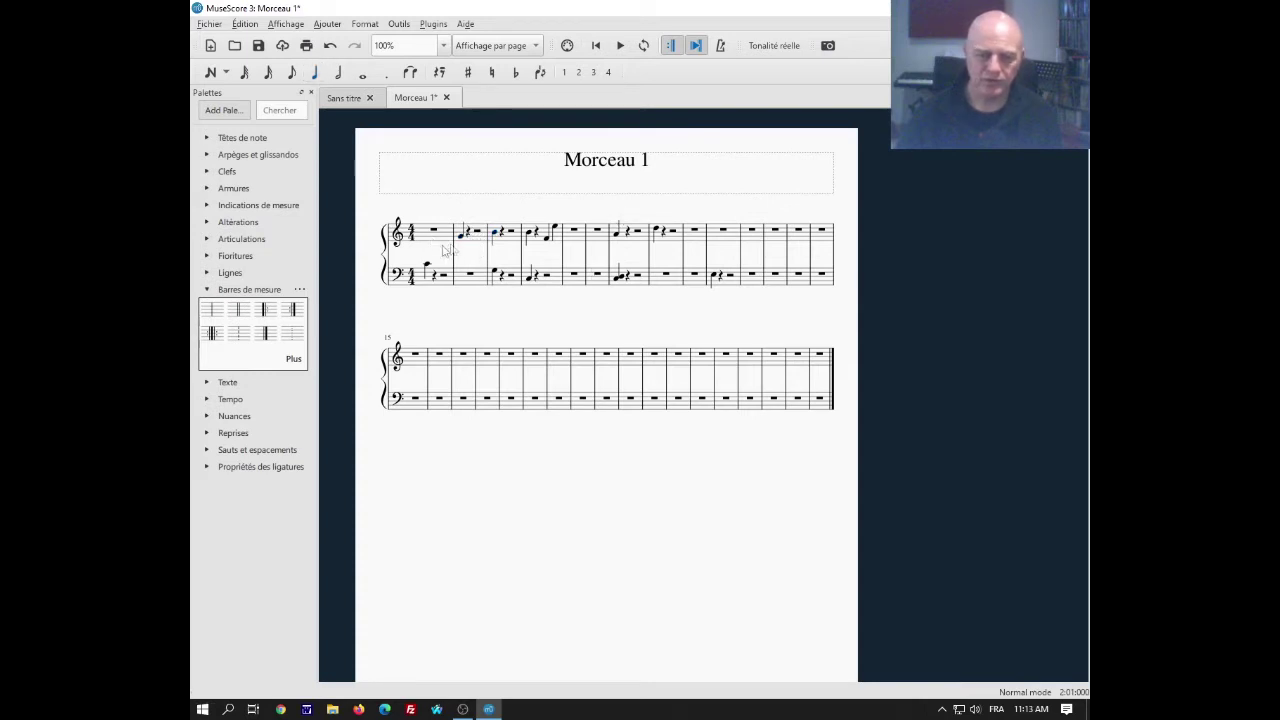
{"action": "key", "text": "Escape"}
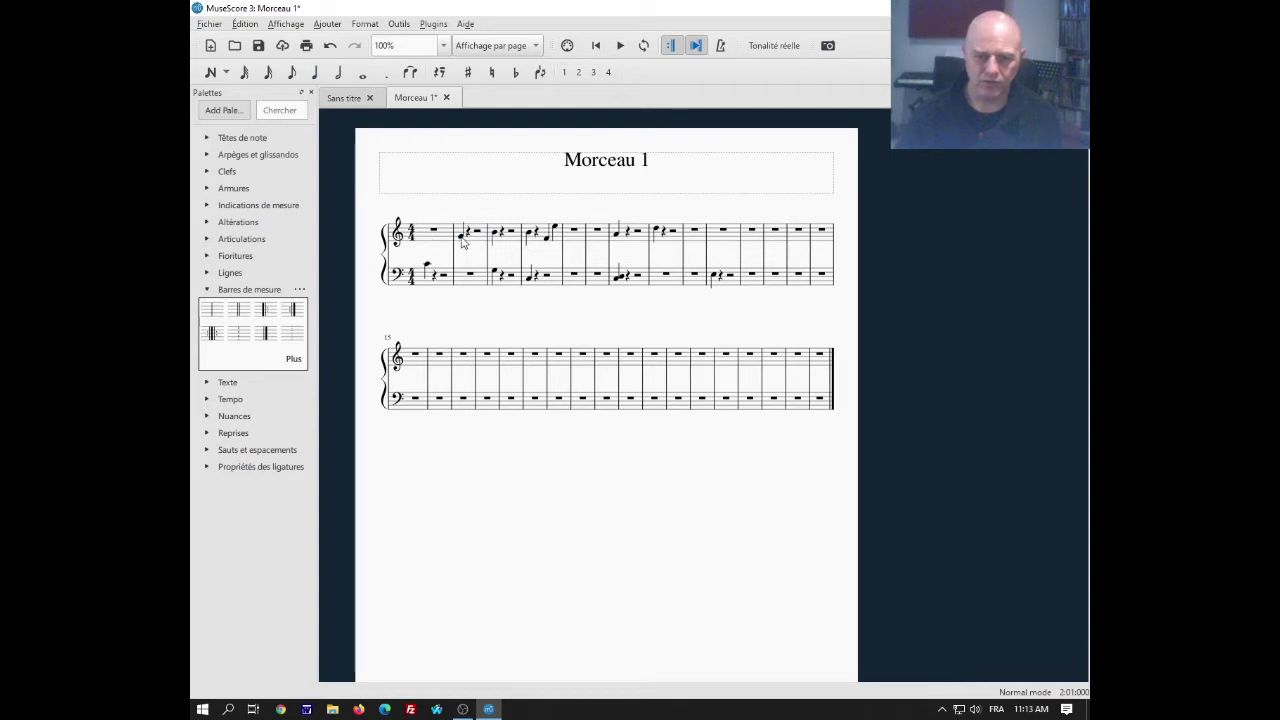
Step: Delete the first treble-staff note in measure 2
{"action": "left_click", "coordinate": [461, 237]}
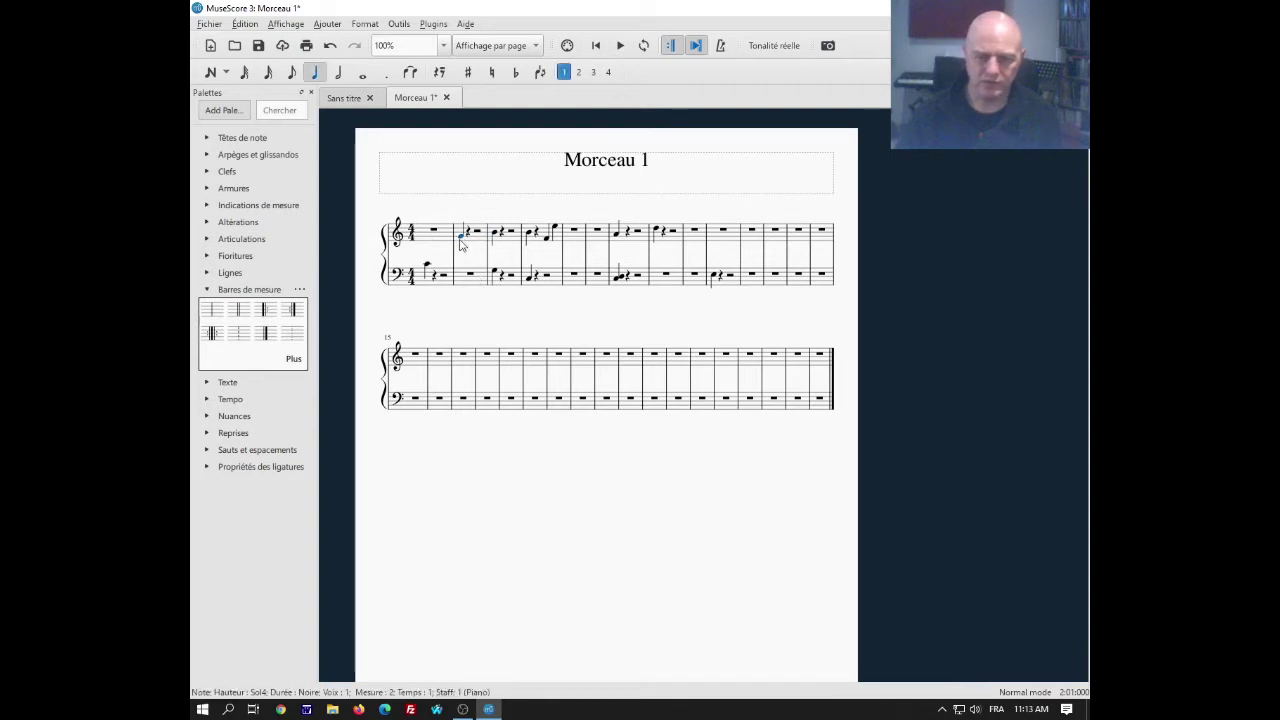
{"action": "right_click", "coordinate": [460, 238]}
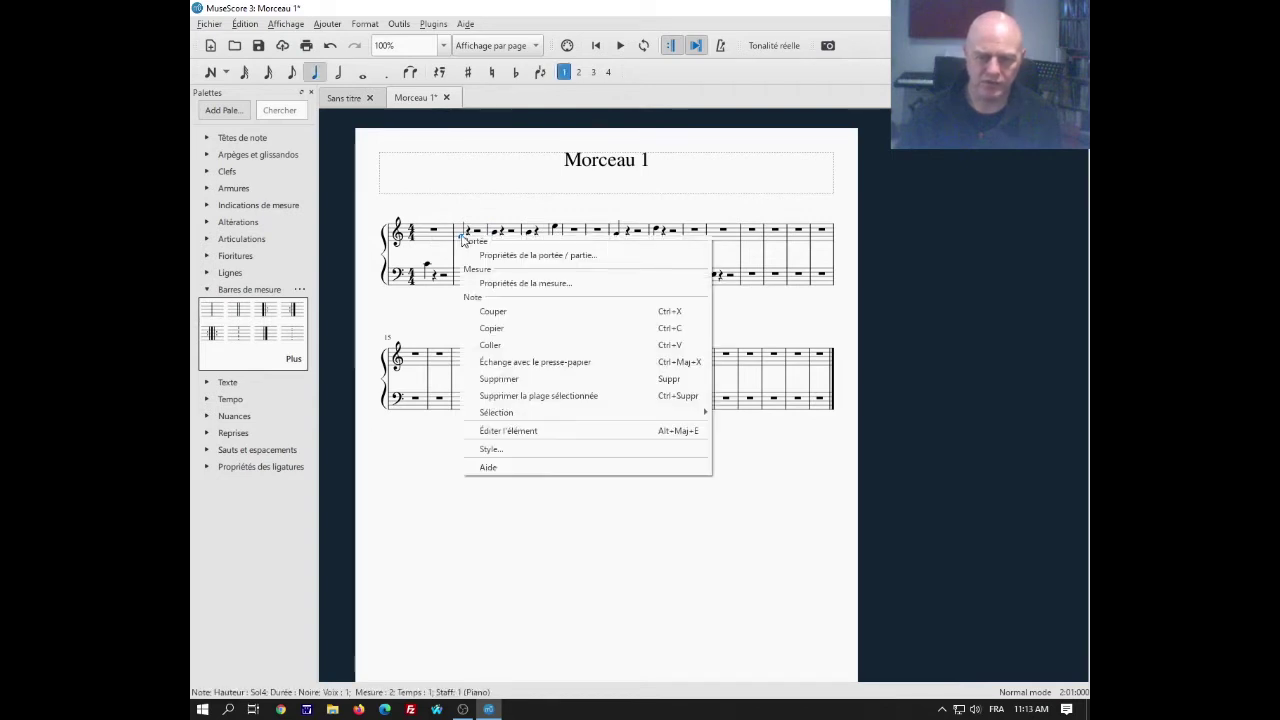
{"action": "left_click", "coordinate": [519, 380]}
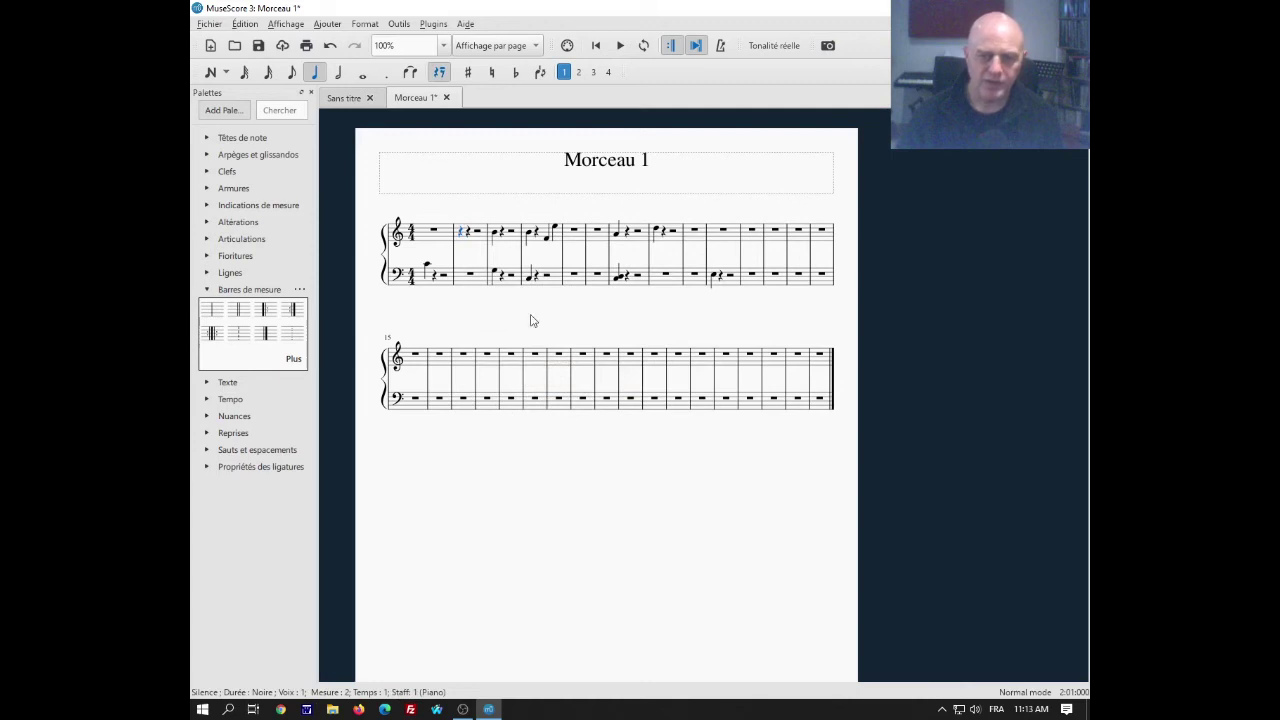
Step: Select the whole treble-staff content of measure 7 and delete it, keeping the measure itself
{"action": "left_click", "coordinate": [575, 243]}
{"action": "left_click", "coordinate": [632, 243]}
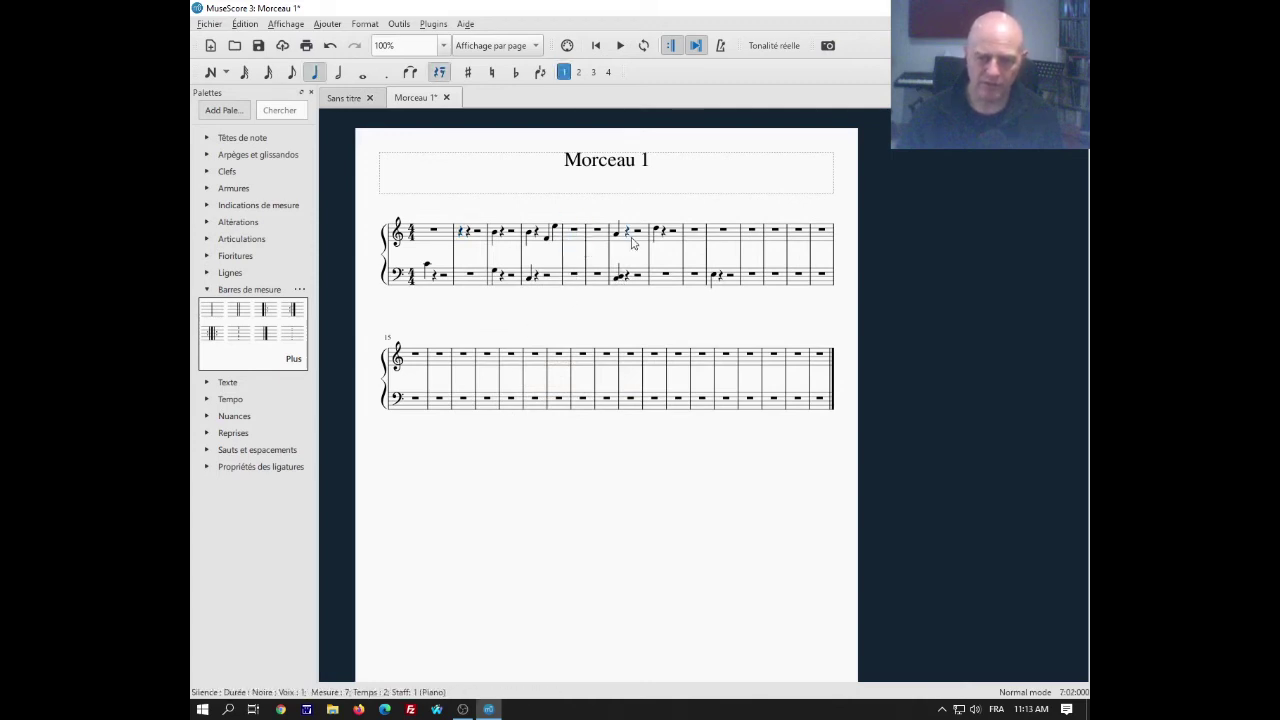
{"action": "left_click", "coordinate": [636, 243]}
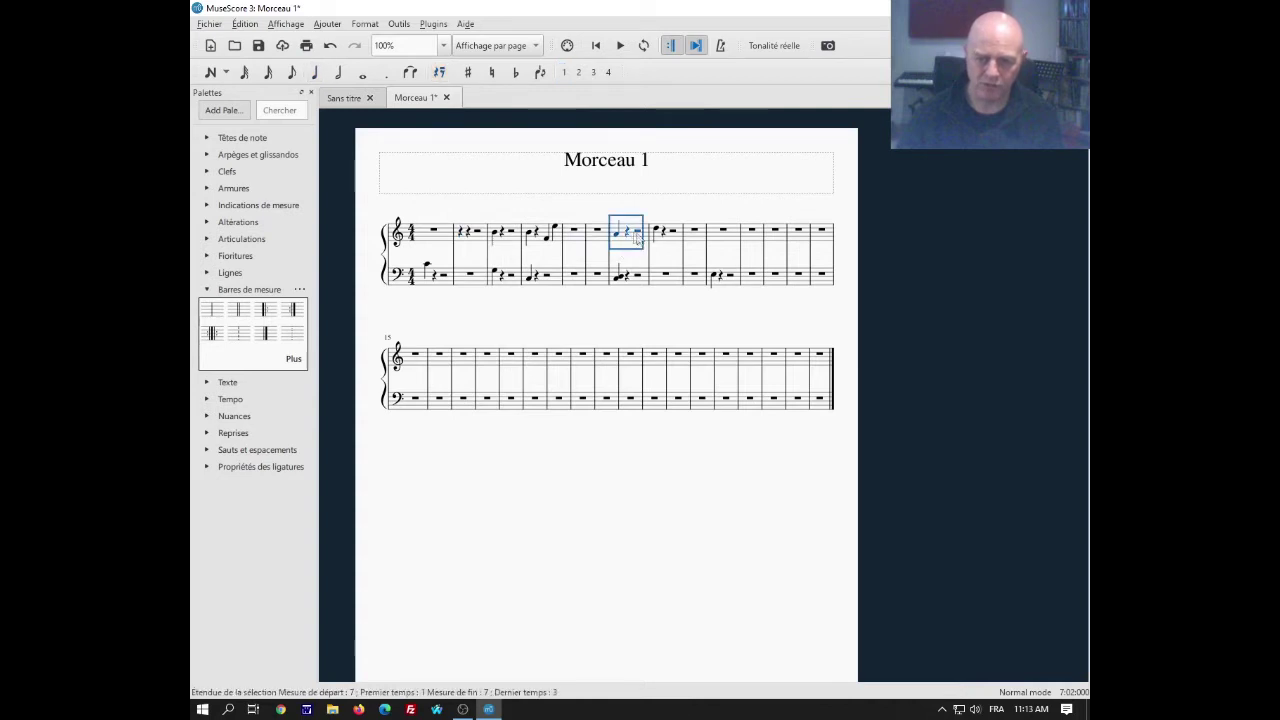
{"action": "right_click", "coordinate": [632, 238]}
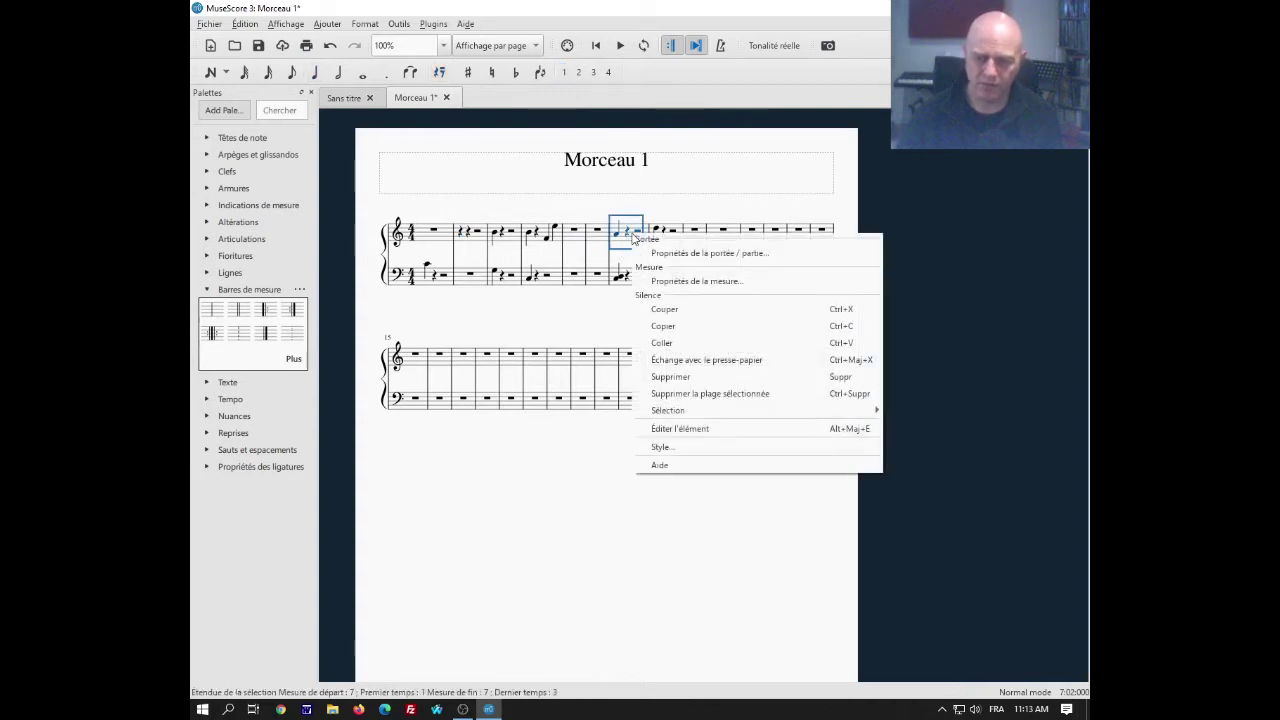
{"action": "left_click", "coordinate": [716, 384]}
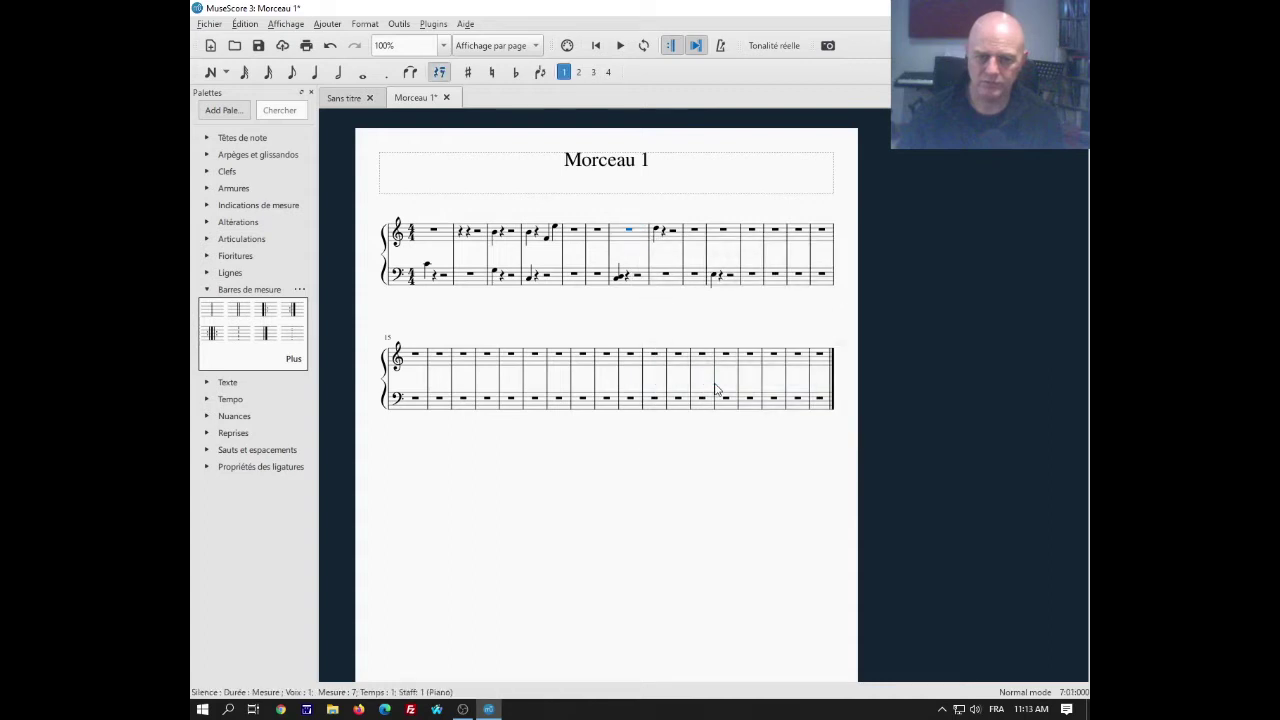
Step: Select the whole bass-staff content of measure 7 and delete it, keeping the measure itself
{"action": "left_click", "coordinate": [636, 284]}
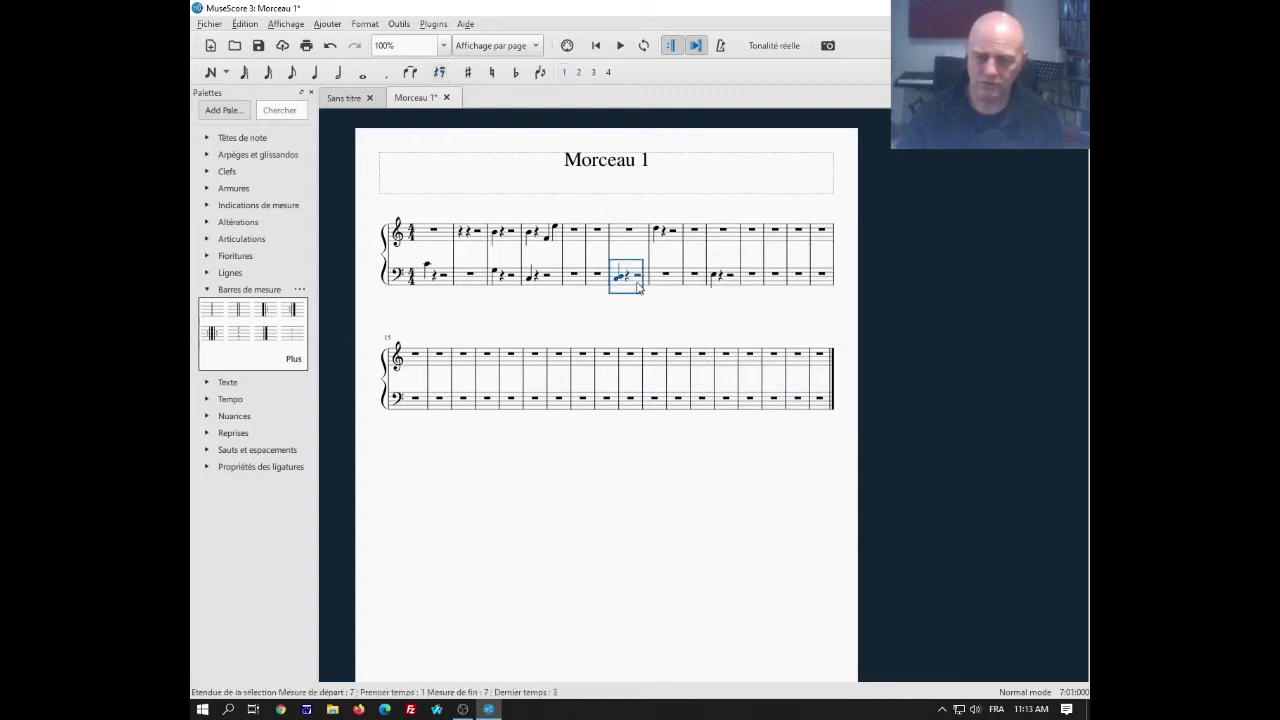
{"action": "right_click", "coordinate": [637, 287]}
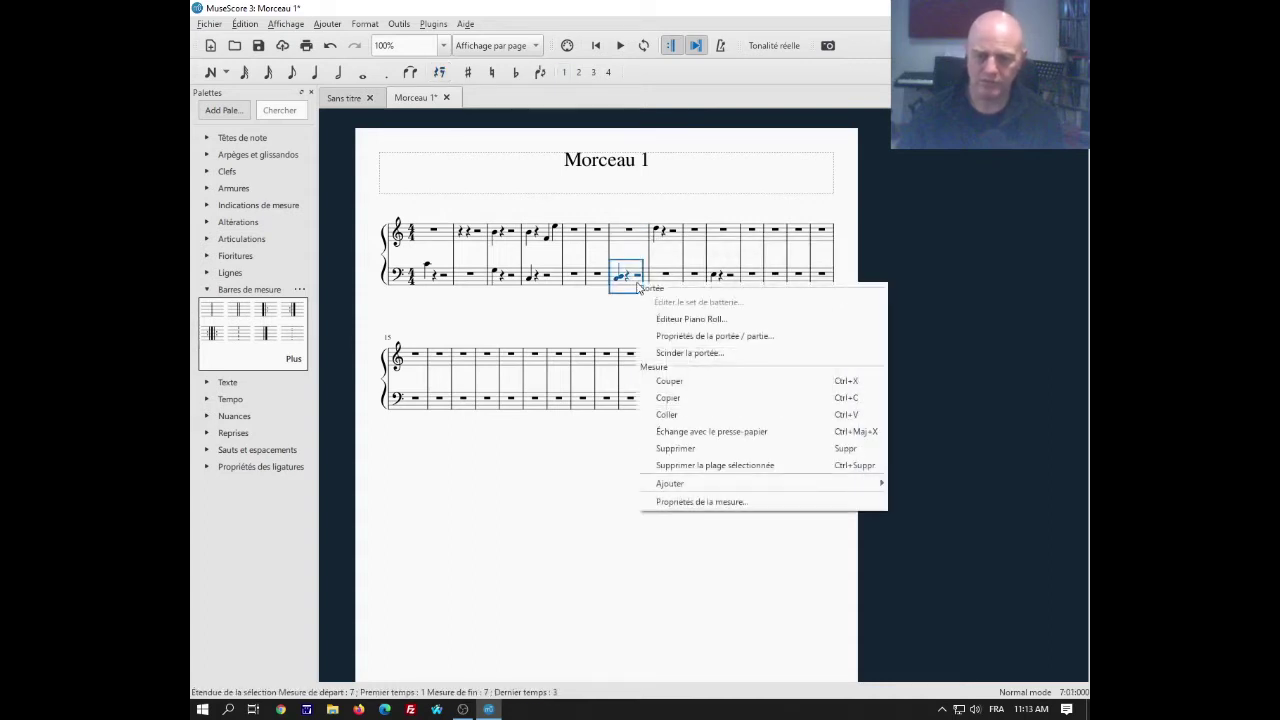
{"action": "left_click", "coordinate": [695, 447]}
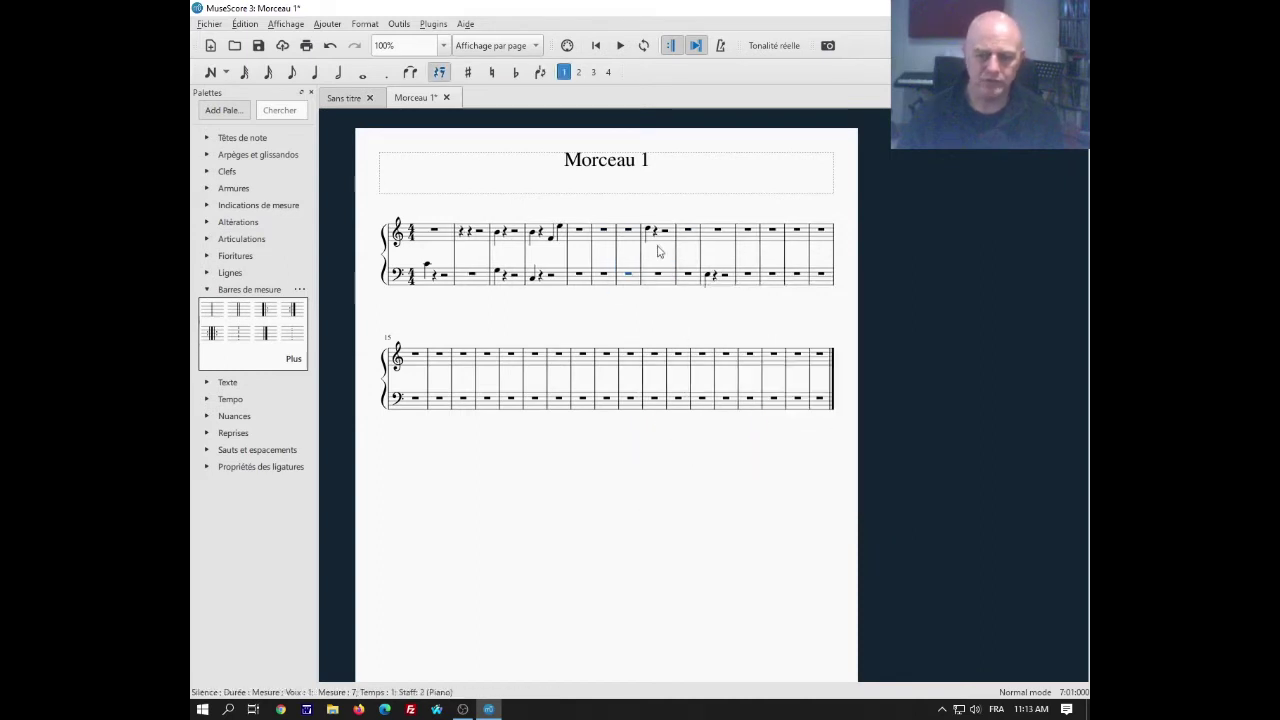
Step: Remove measure 3 entirely from the score, undoing and redoing the removal once
{"action": "left_click", "coordinate": [519, 242]}
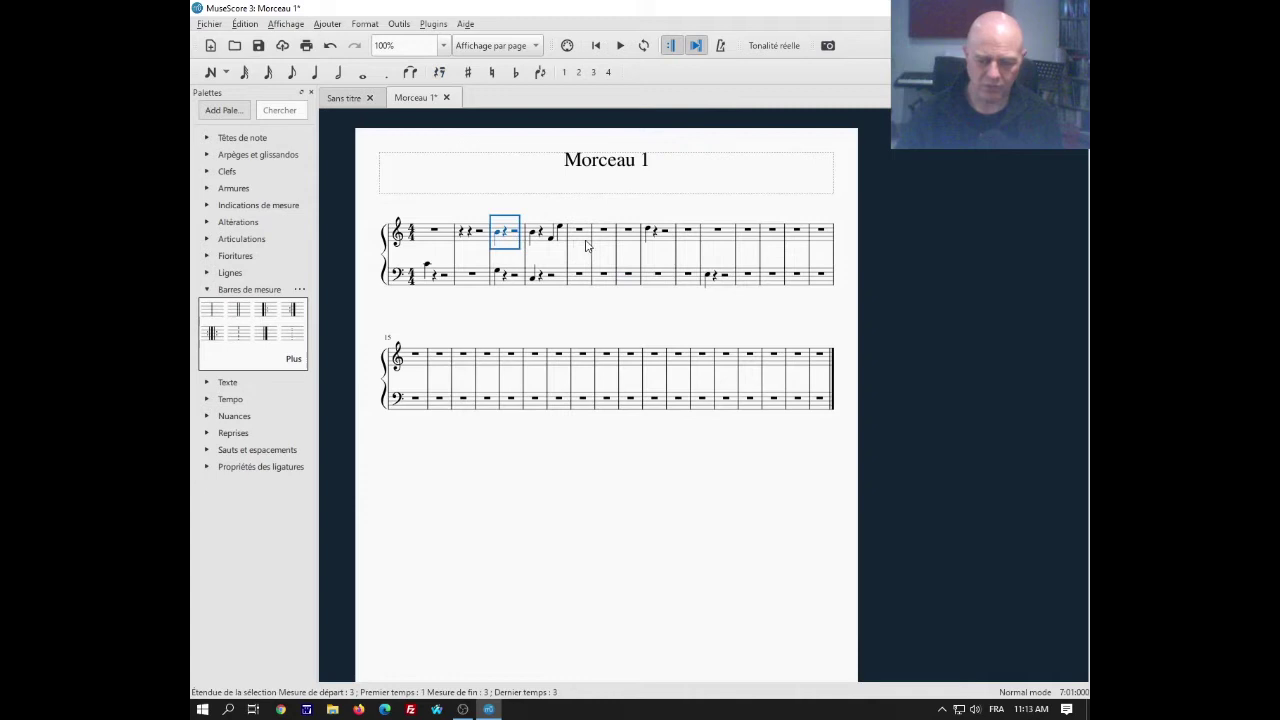
{"action": "key", "text": "ctrl+Delete"}
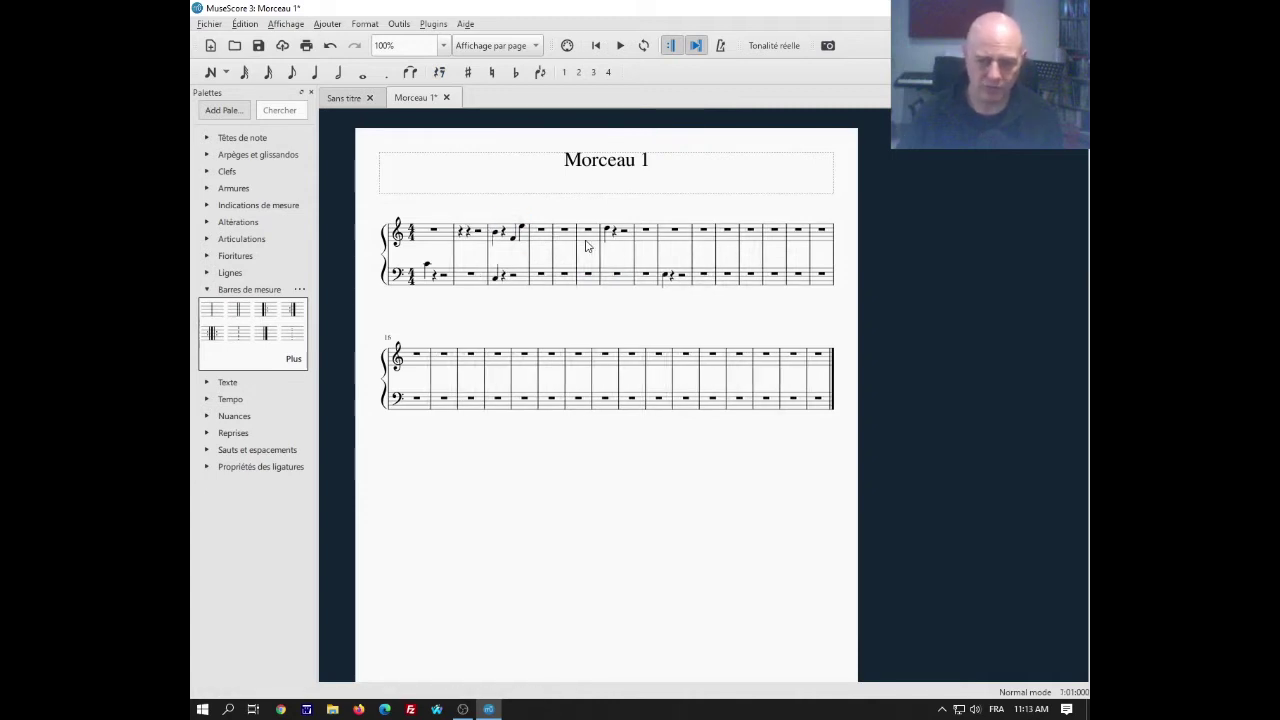
{"action": "left_click", "coordinate": [331, 45]}
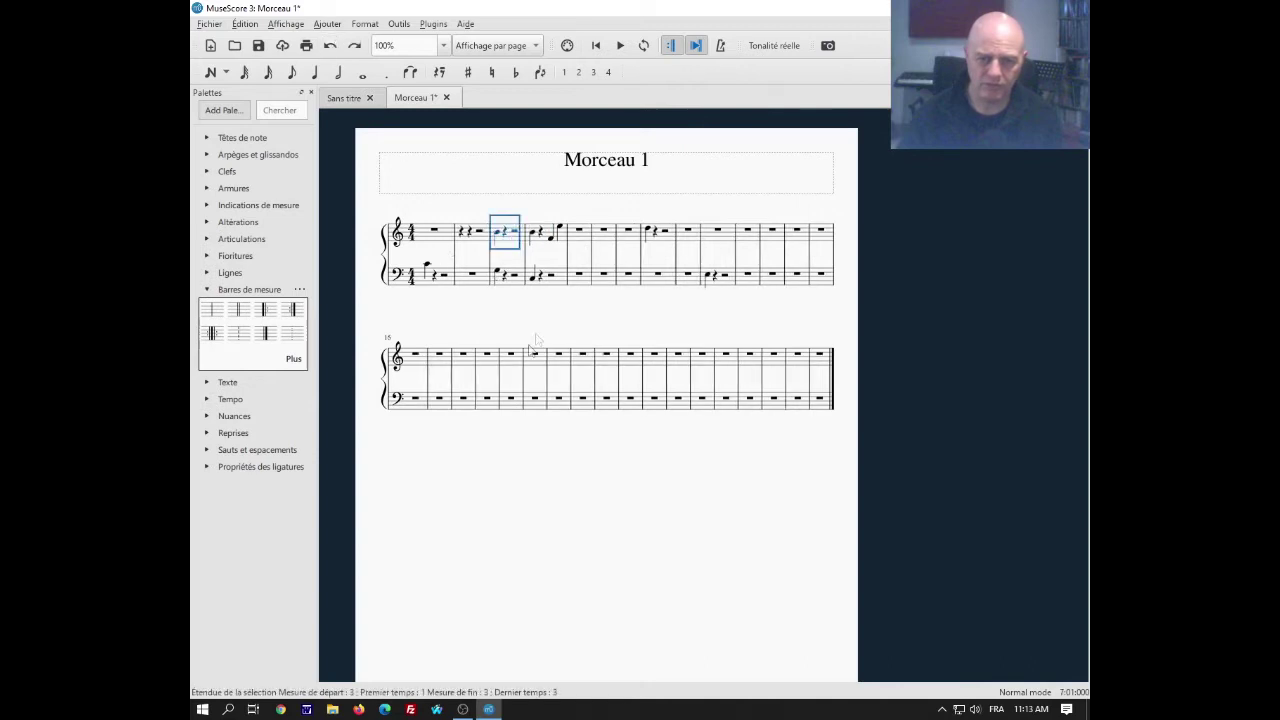
{"action": "left_click", "coordinate": [355, 46]}
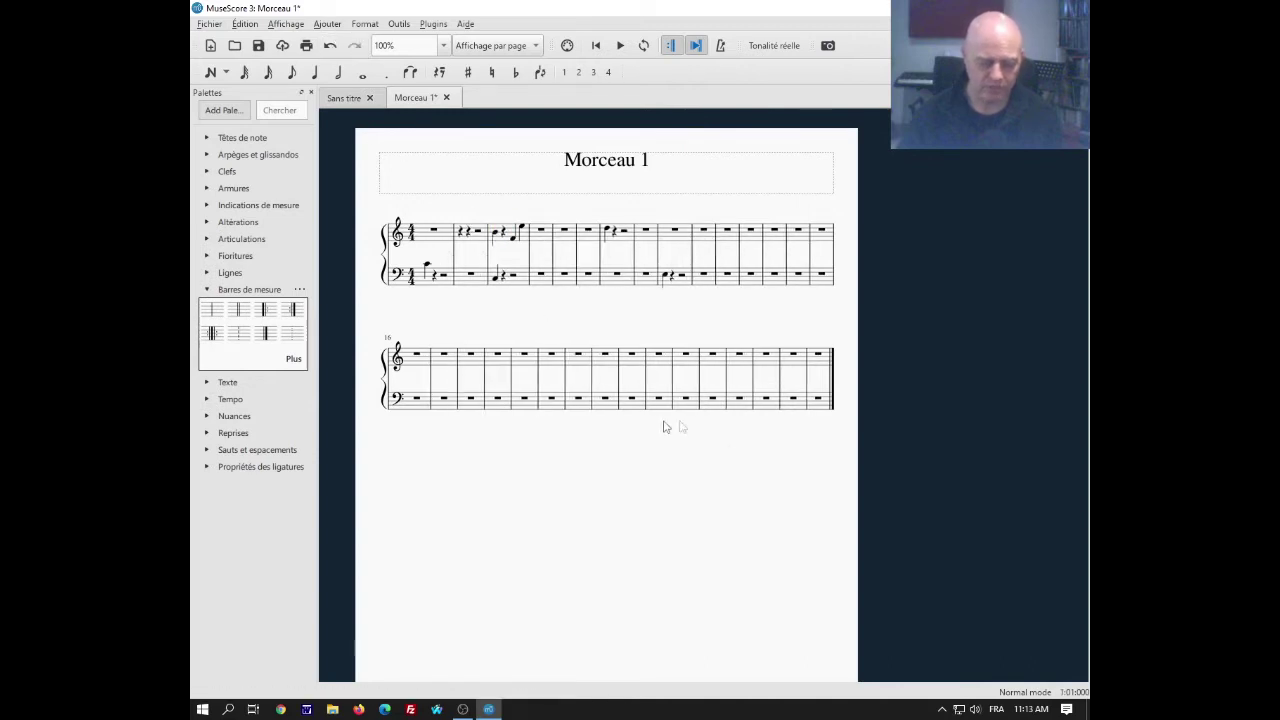
Step: Remove measure 8 from the score, and remove measures 4 through 6 together as one selected range
{"action": "left_click", "coordinate": [648, 238]}
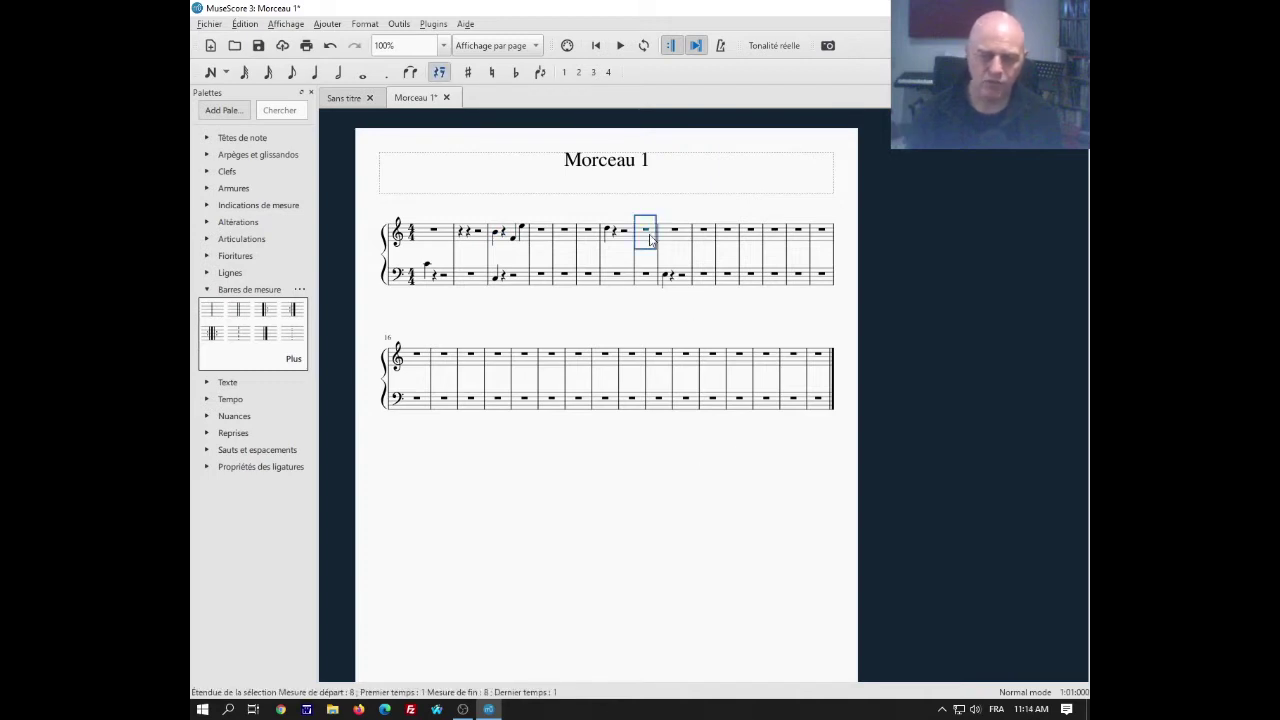
{"action": "key", "text": "ctrl+Delete"}
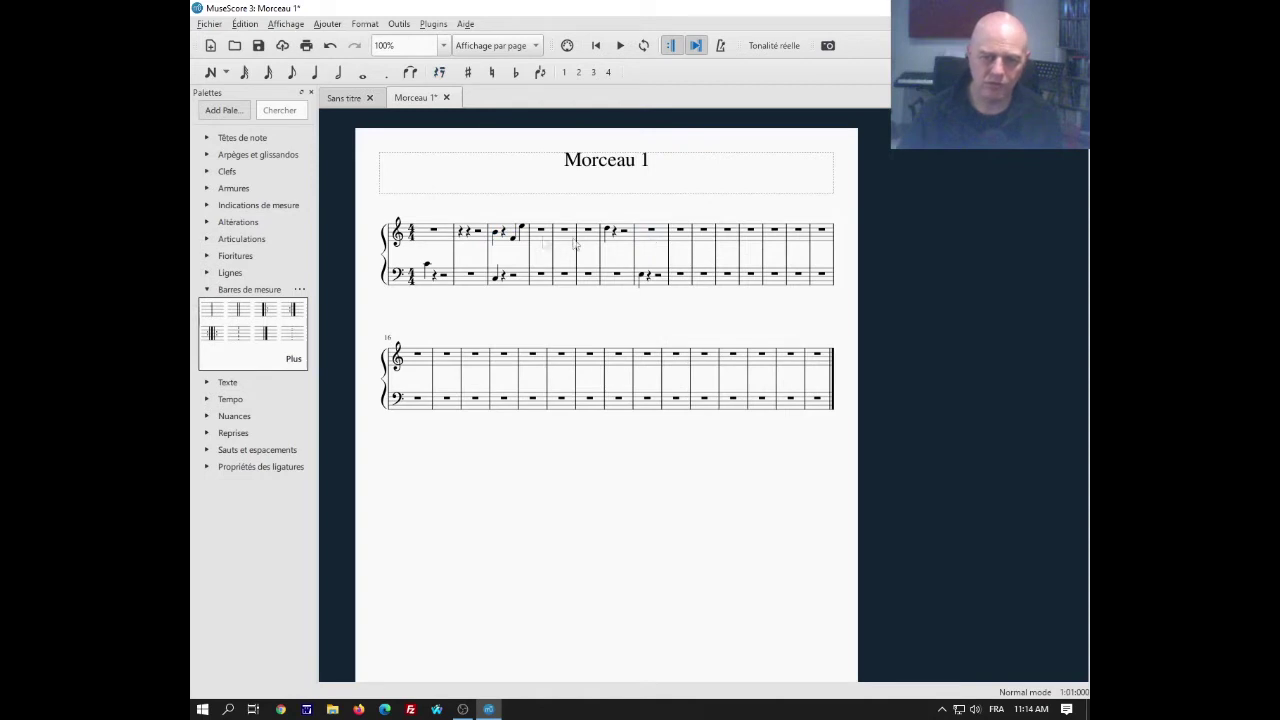
{"action": "left_click", "coordinate": [537, 238]}
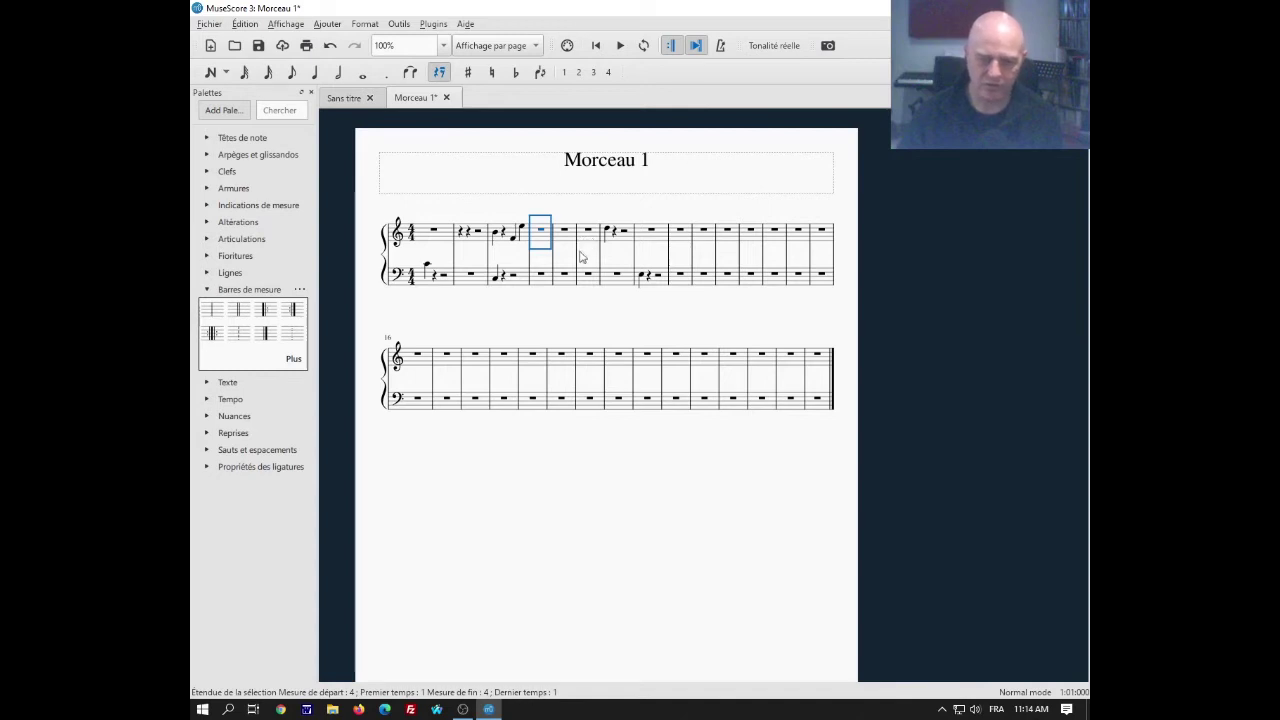
{"action": "left_click", "coordinate": [590, 243], "text": "shift"}
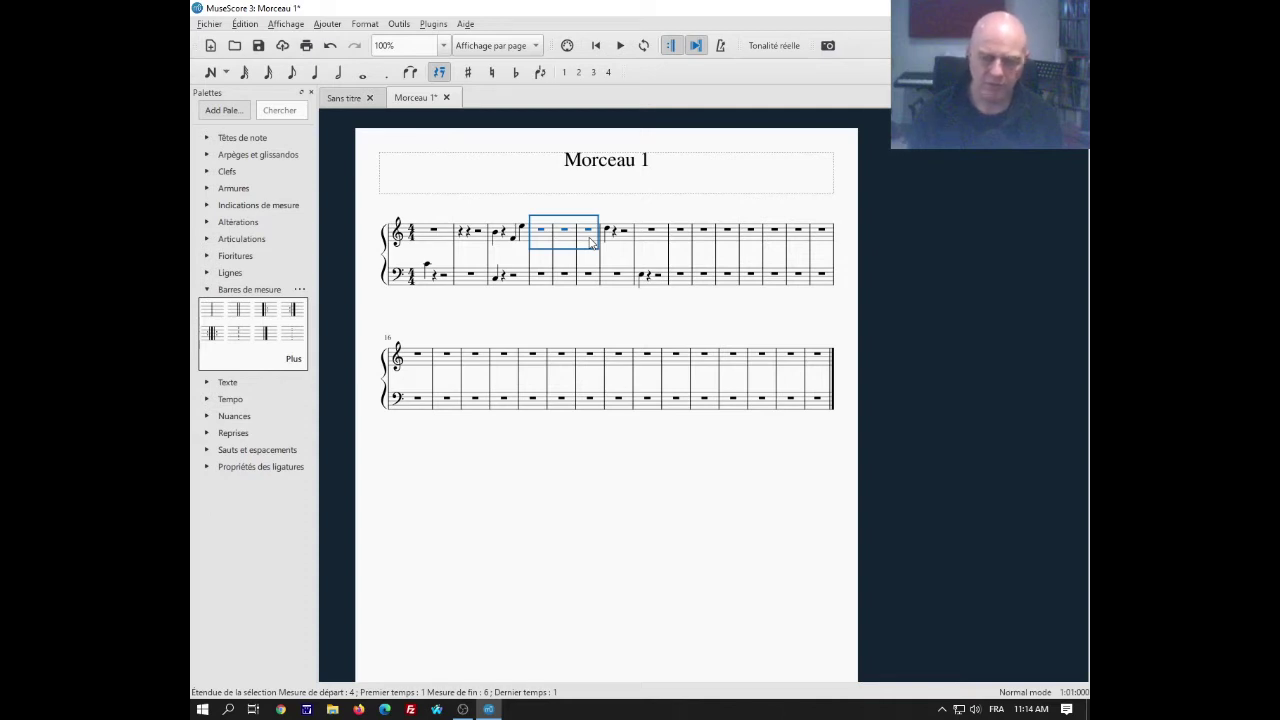
{"action": "key", "text": "ctrl+Delete"}
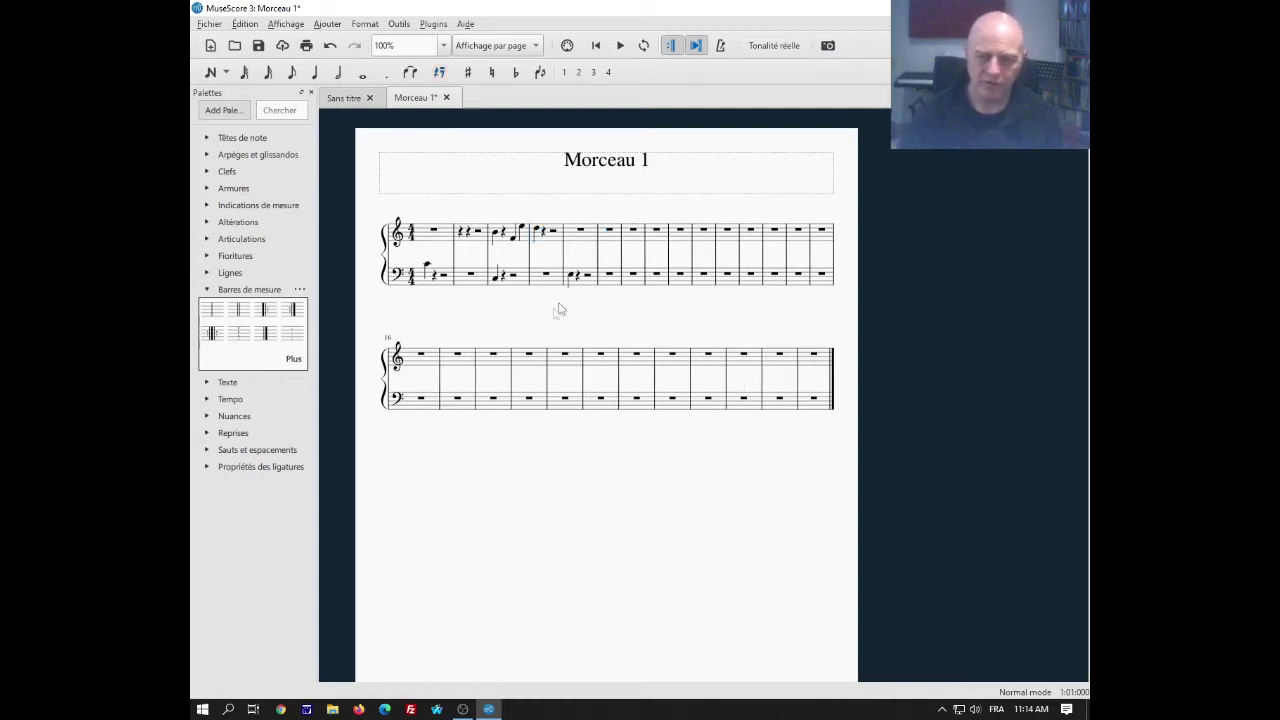
Step: Remove measure 2 entirely from the score by deleting its selected range
{"action": "left_click", "coordinate": [484, 243]}
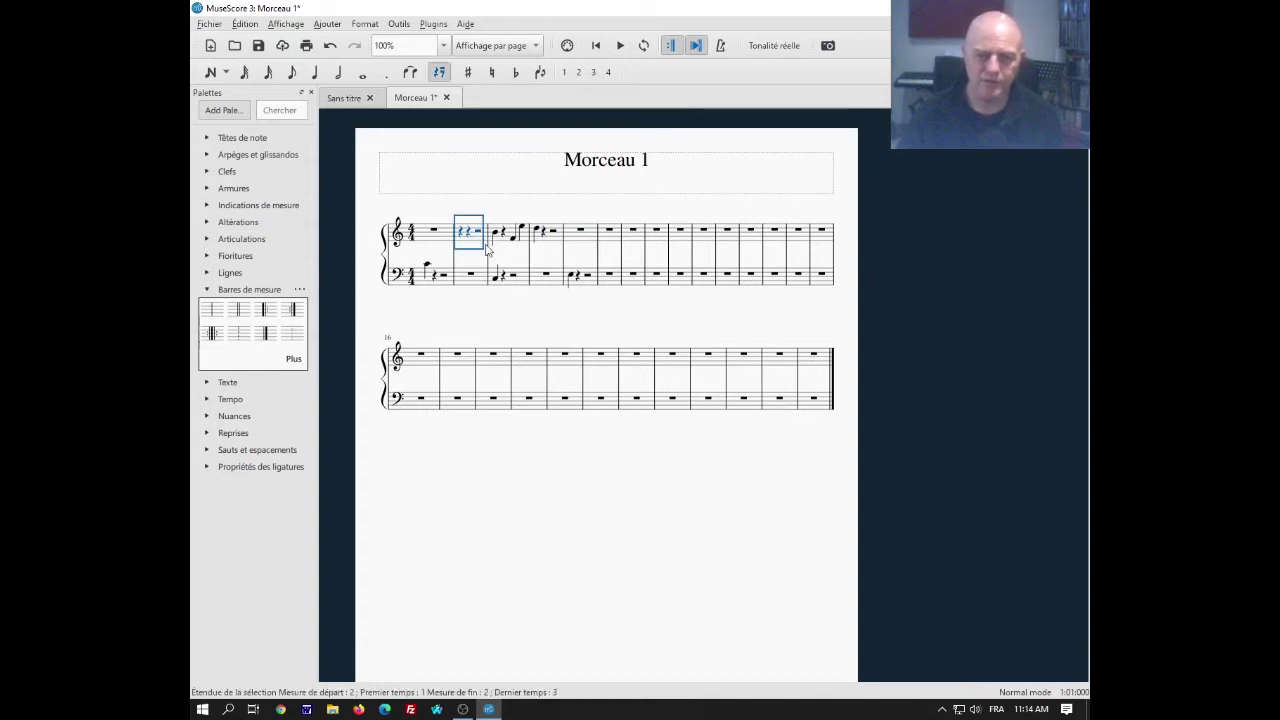
{"action": "right_click", "coordinate": [472, 244]}
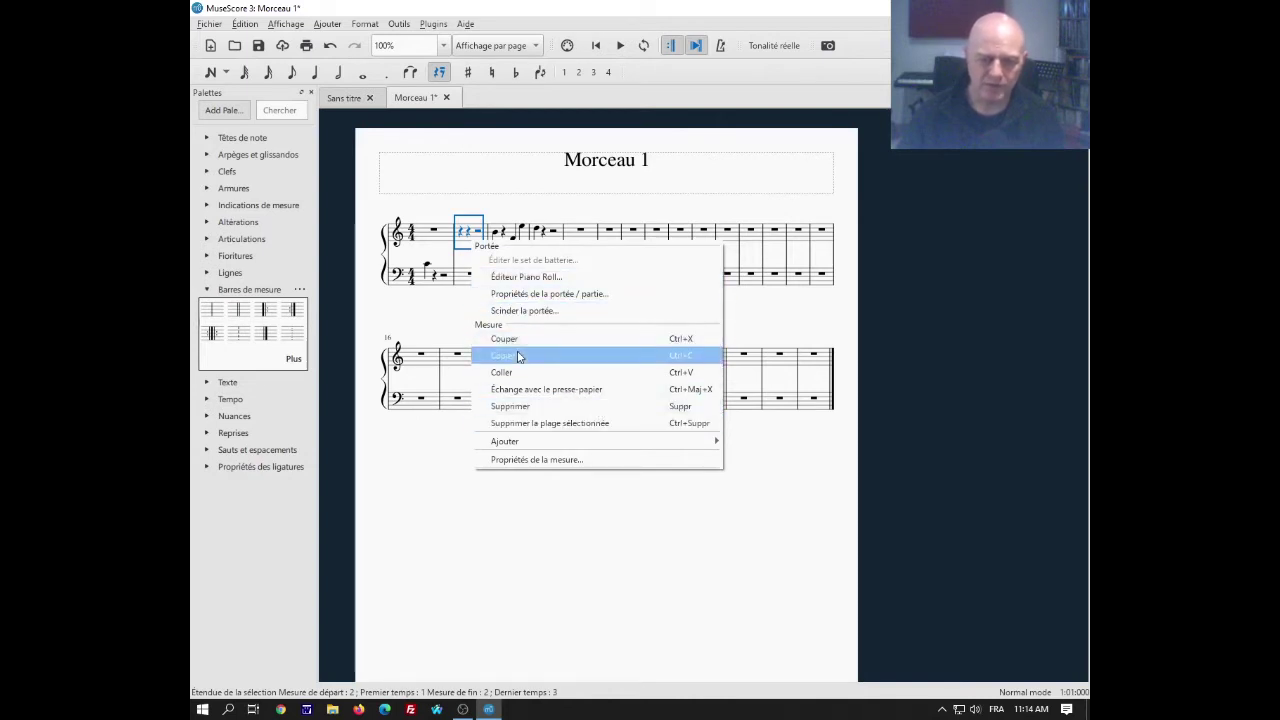
{"action": "left_click", "coordinate": [698, 423]}
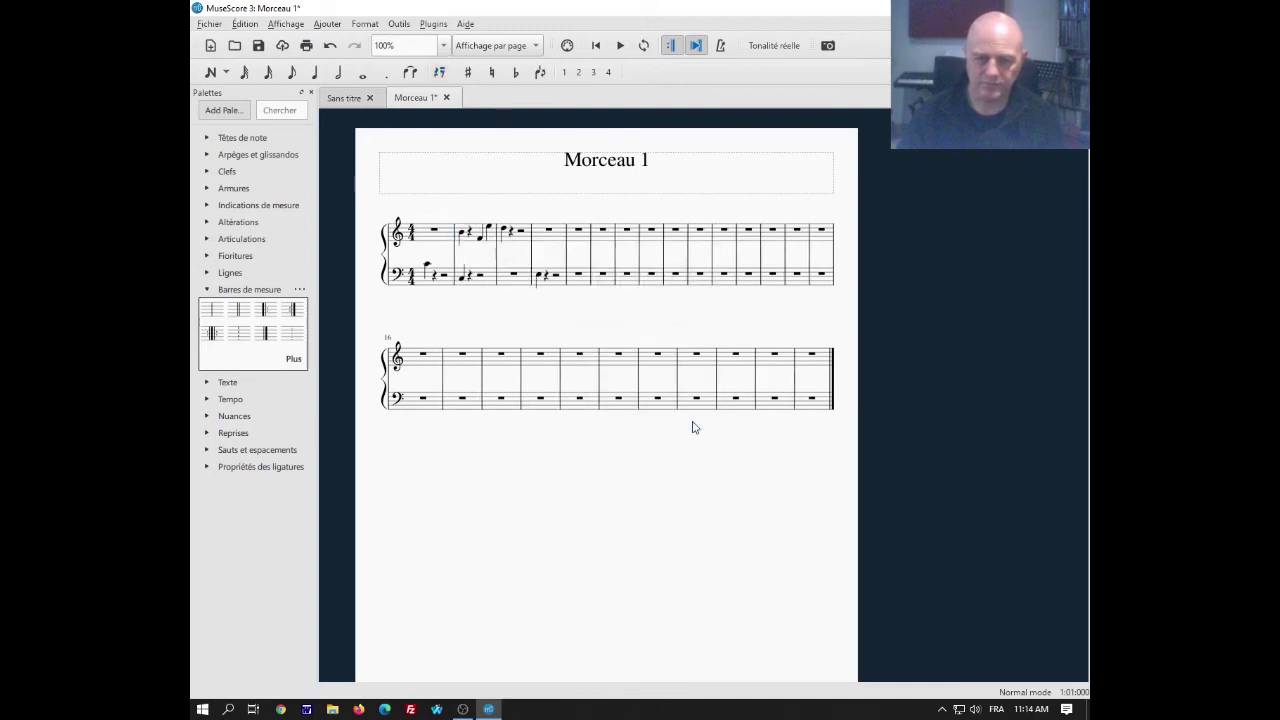
Step: Select measures 1 through 4 across both staves and delete their contents, keeping the measures
{"action": "left_click", "coordinate": [440, 240]}
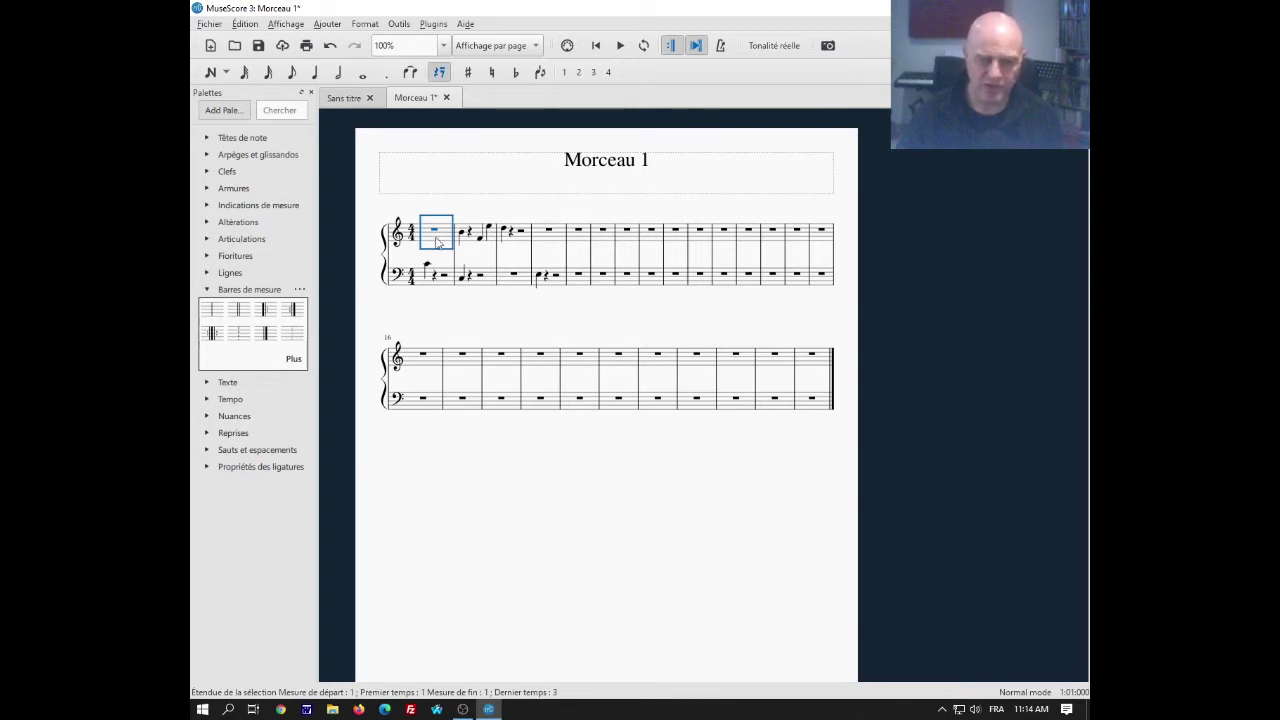
{"action": "left_click", "coordinate": [560, 287], "text": "shift"}
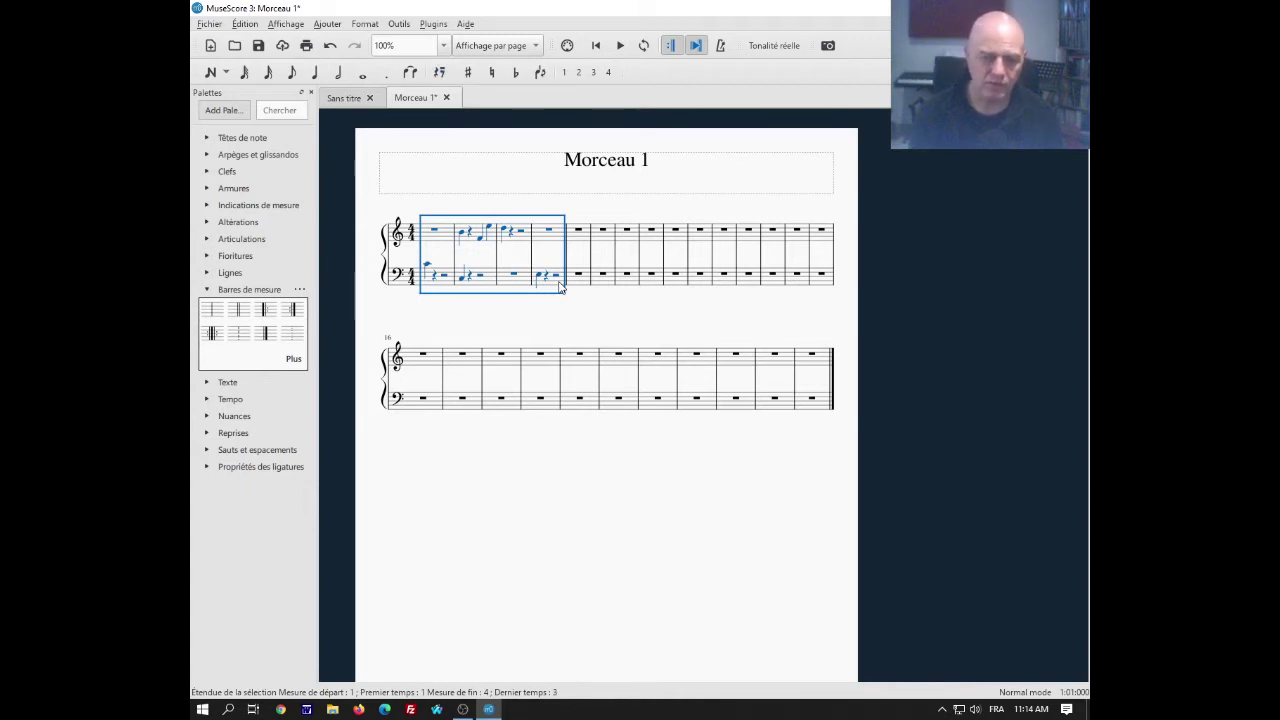
{"action": "key", "text": "Delete"}
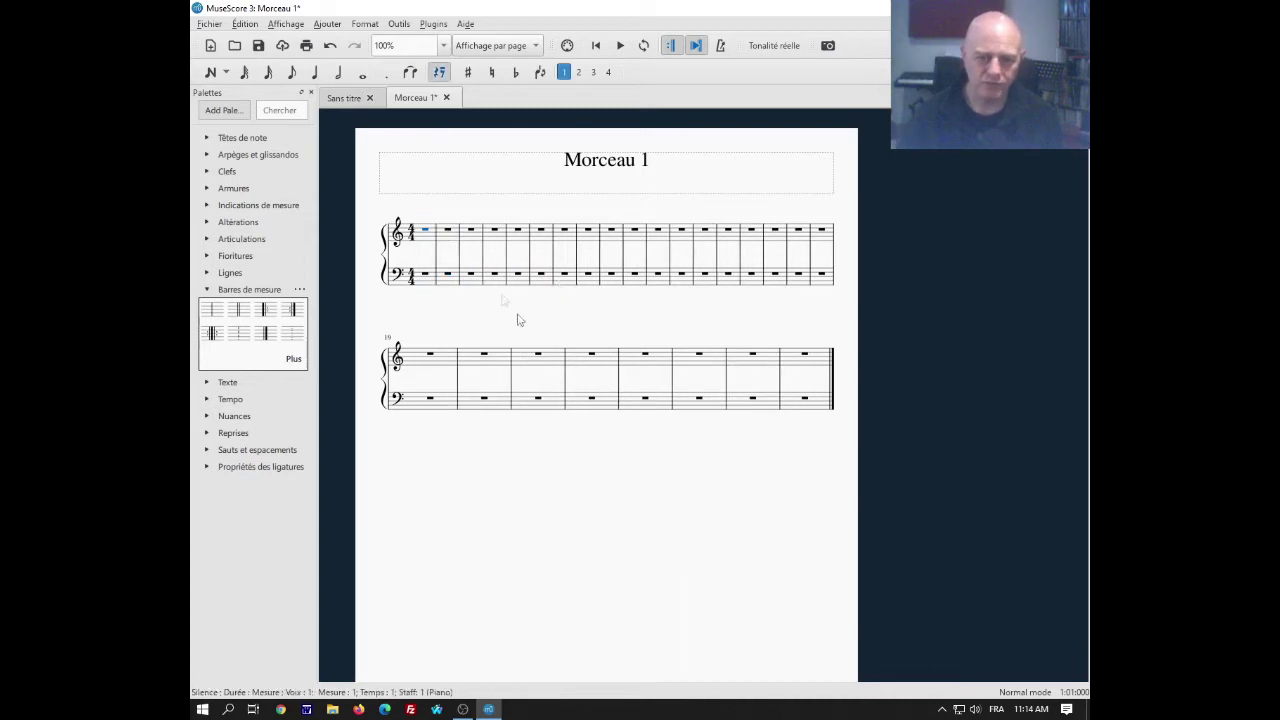
Step: Enter the quarter notes C4, D4, E4 and G4 in the treble staff of measure 1, and leave note input
{"action": "key", "text": "n"}
{"action": "key", "text": "5"}
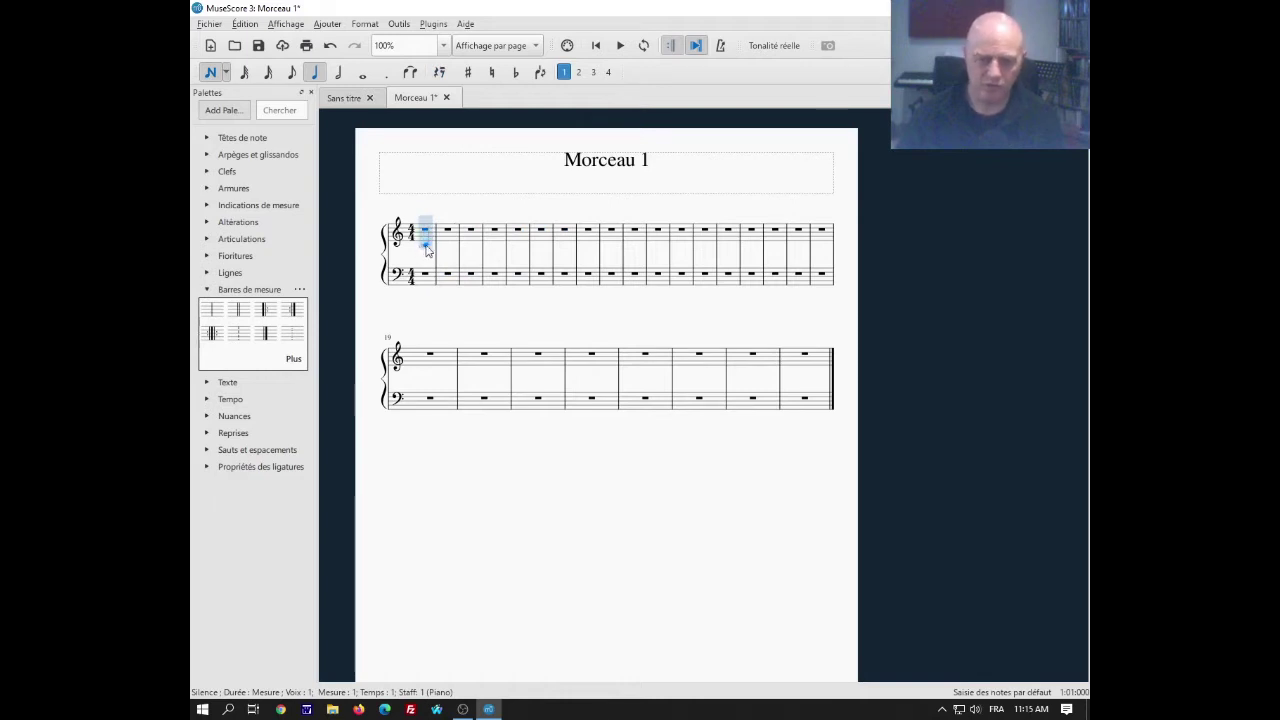
{"action": "left_click", "coordinate": [426, 249]}
{"action": "left_click", "coordinate": [436, 246]}
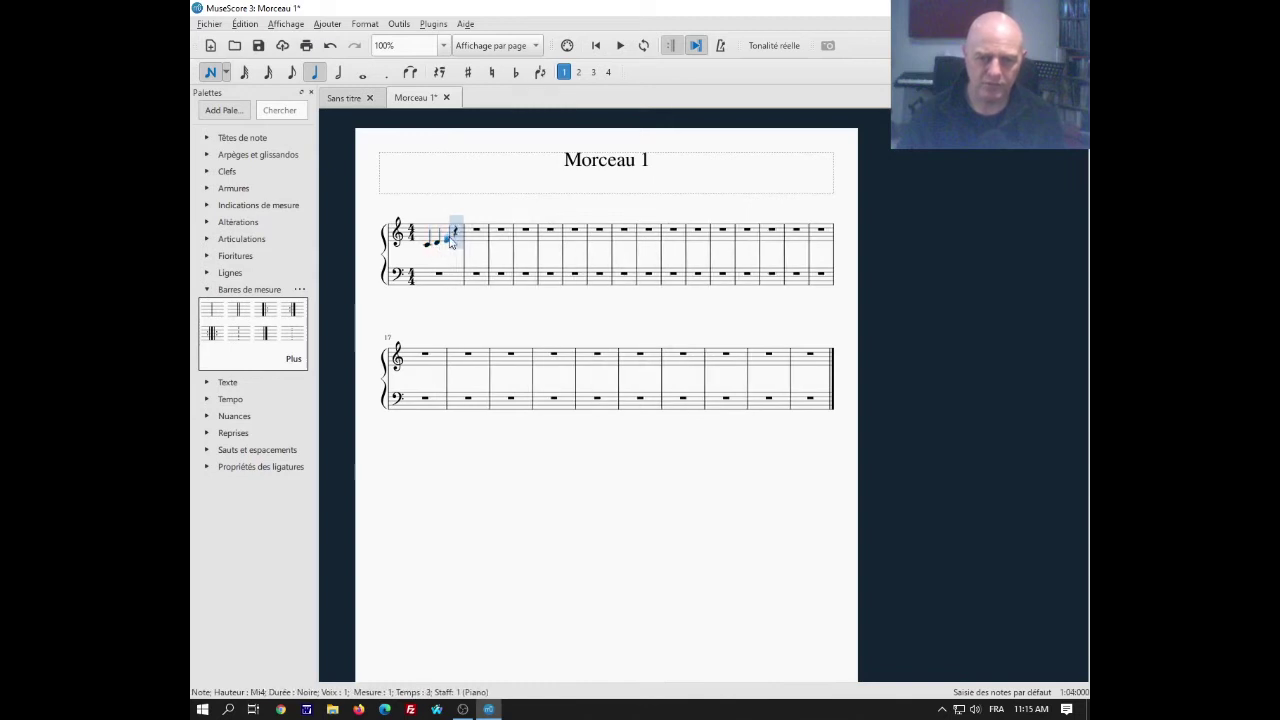
{"action": "left_click", "coordinate": [455, 240]}
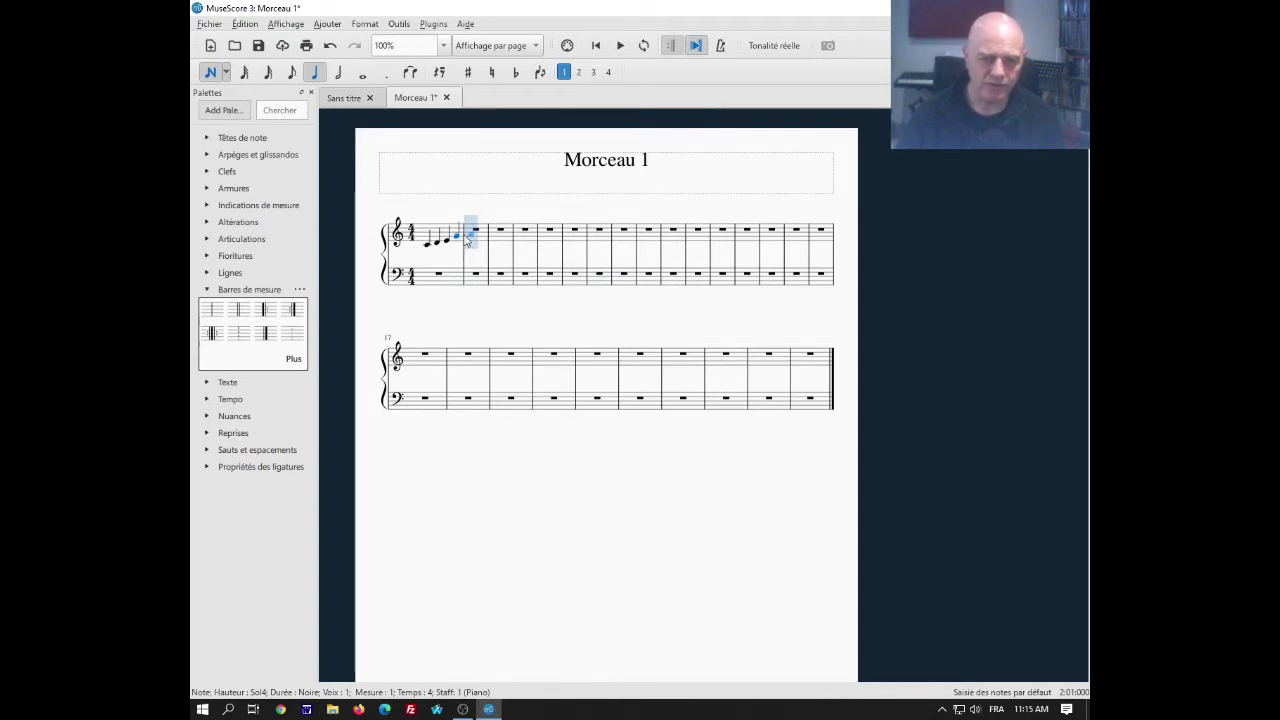
{"action": "left_click", "coordinate": [211, 74]}
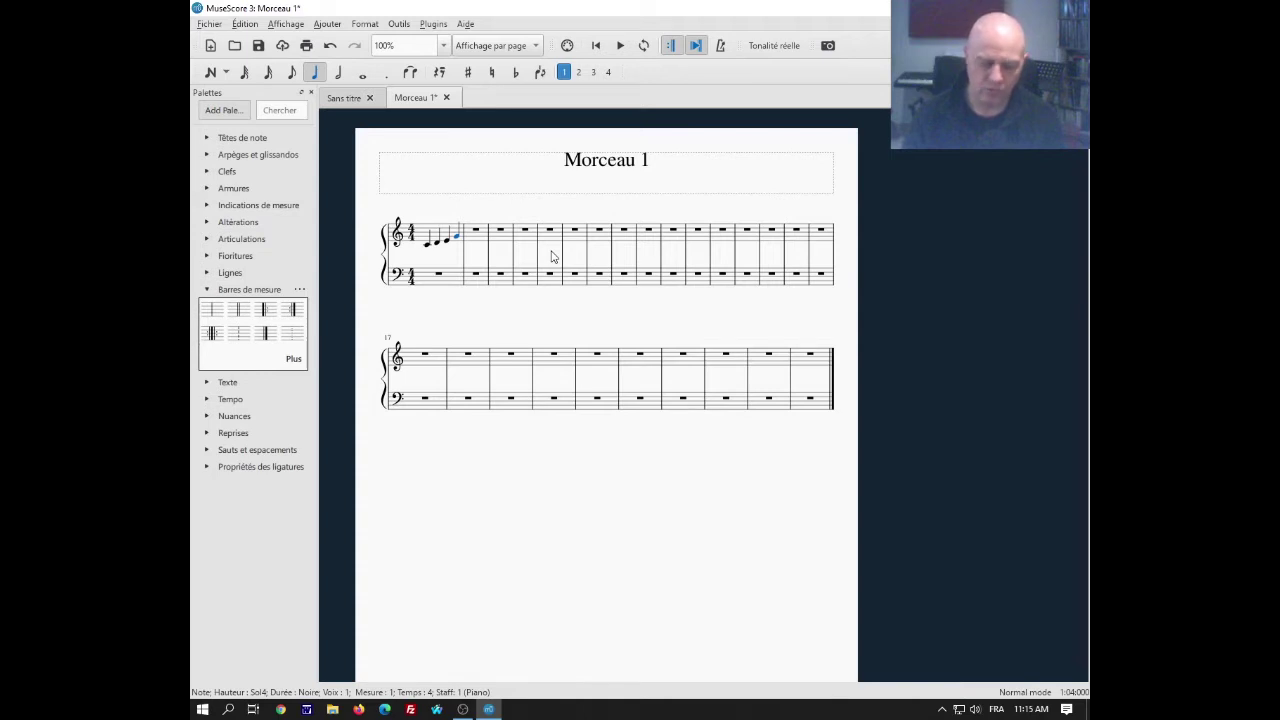
Step: Raise the fourth treble note of measure 1 semitone by semitone to A-sharp 5 (La♯5)
{"action": "key", "text": "Up"}
{"action": "key", "text": "Up"}
{"action": "key", "text": "Up"}
{"action": "key", "text": "Up"}
{"action": "key", "text": "Up"}
{"action": "key", "text": "Up"}
{"action": "key", "text": "Up"}
{"action": "key", "text": "Up"}
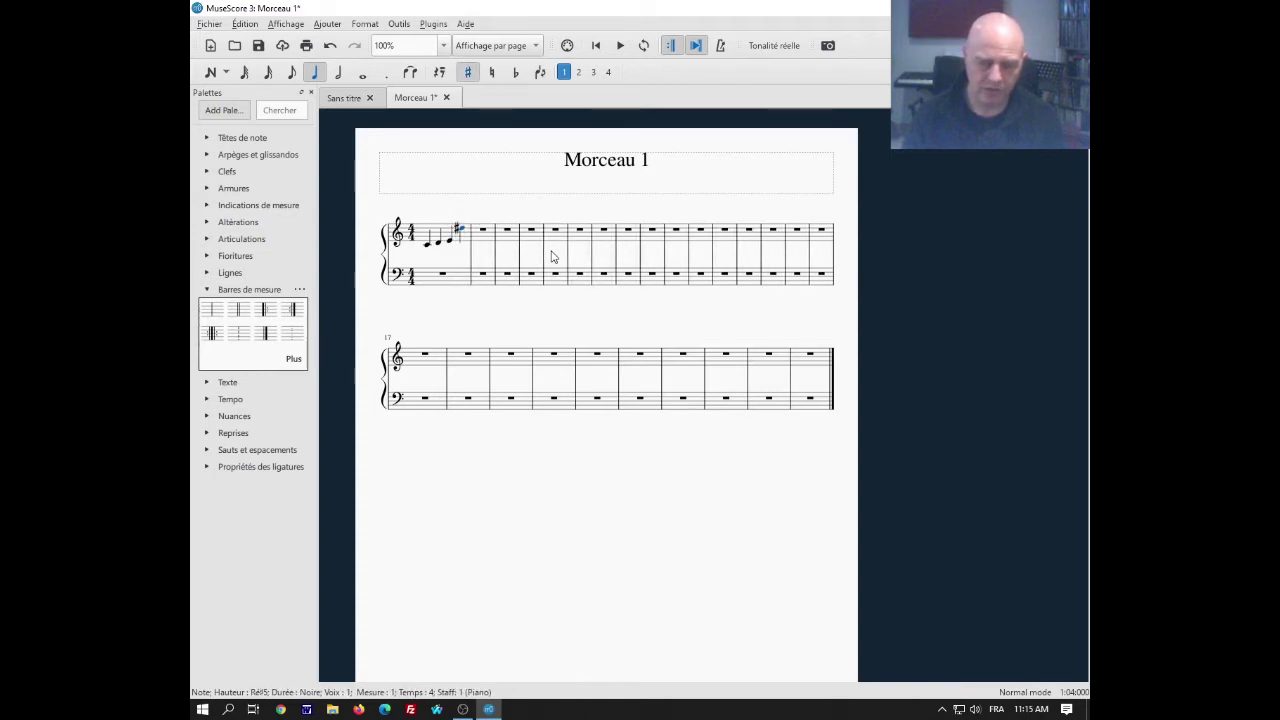
{"action": "key", "text": "Up"}
{"action": "key", "text": "Up"}
{"action": "key", "text": "Up"}
{"action": "key", "text": "Up"}
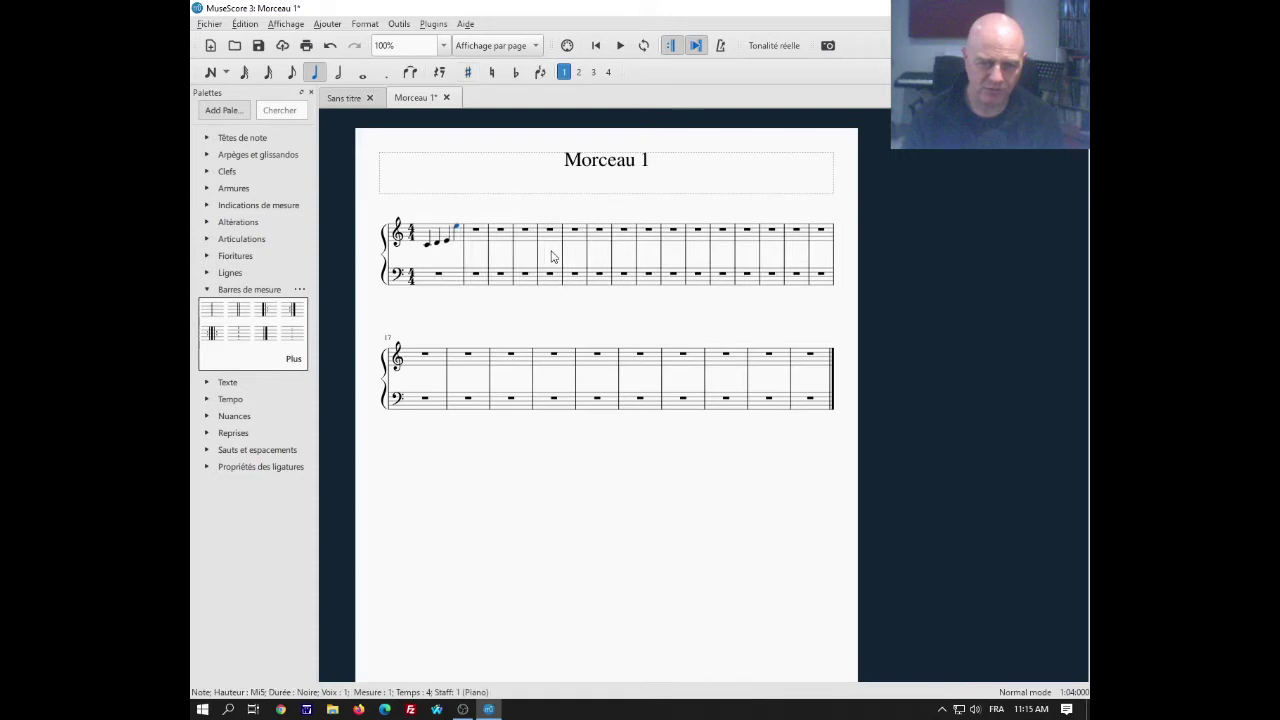
{"action": "key", "text": "Up"}
{"action": "key", "text": "Up"}
{"action": "key", "text": "Up"}
{"action": "key", "text": "Up"}
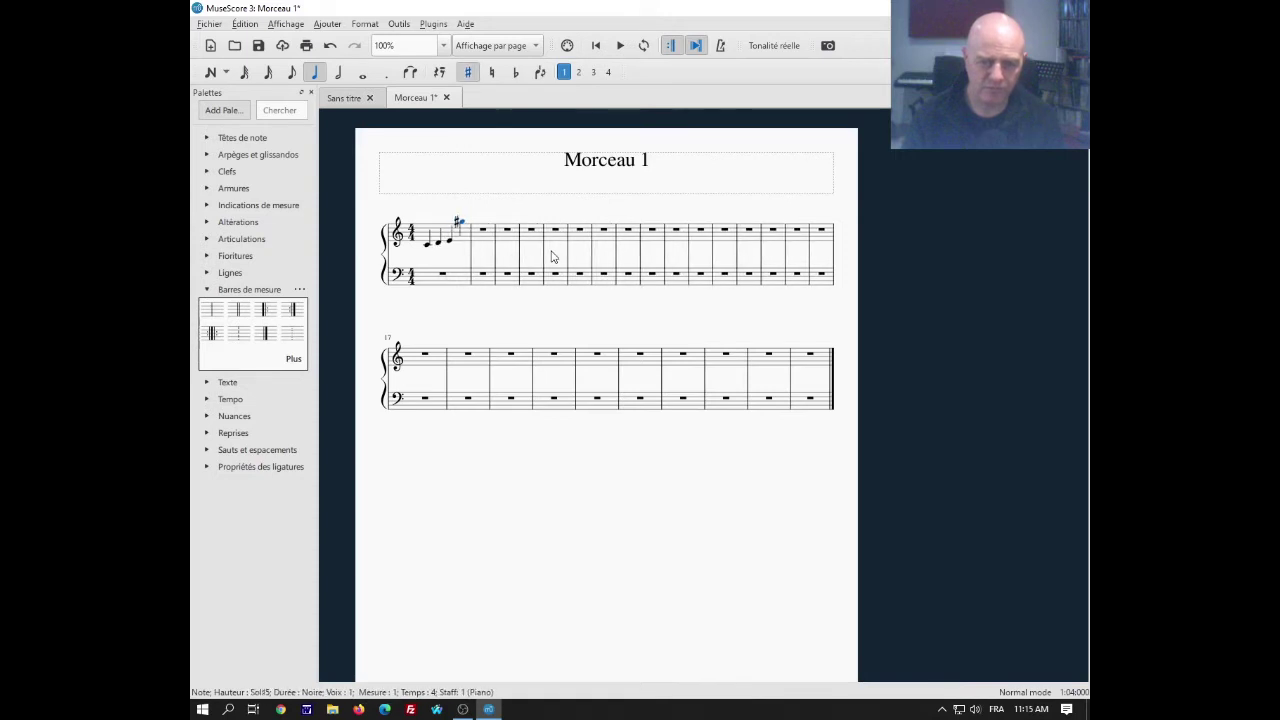
{"action": "key", "text": "Down"}
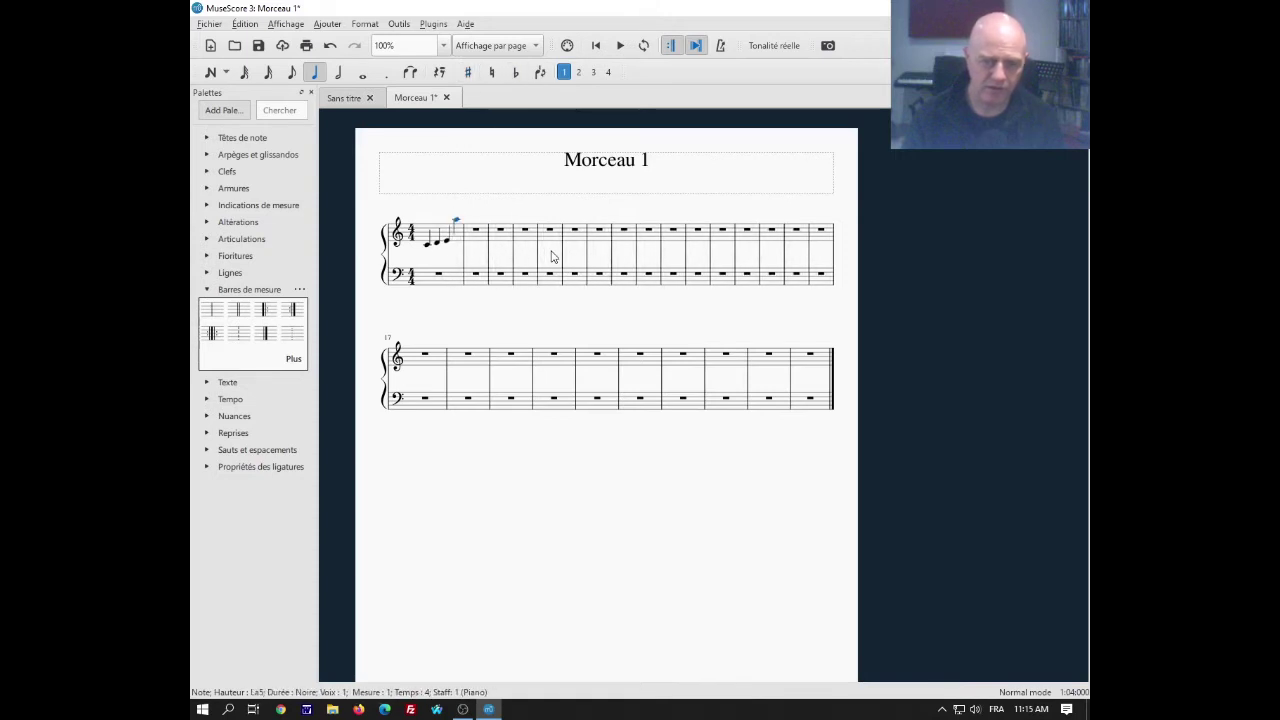
{"action": "key", "text": "j"}
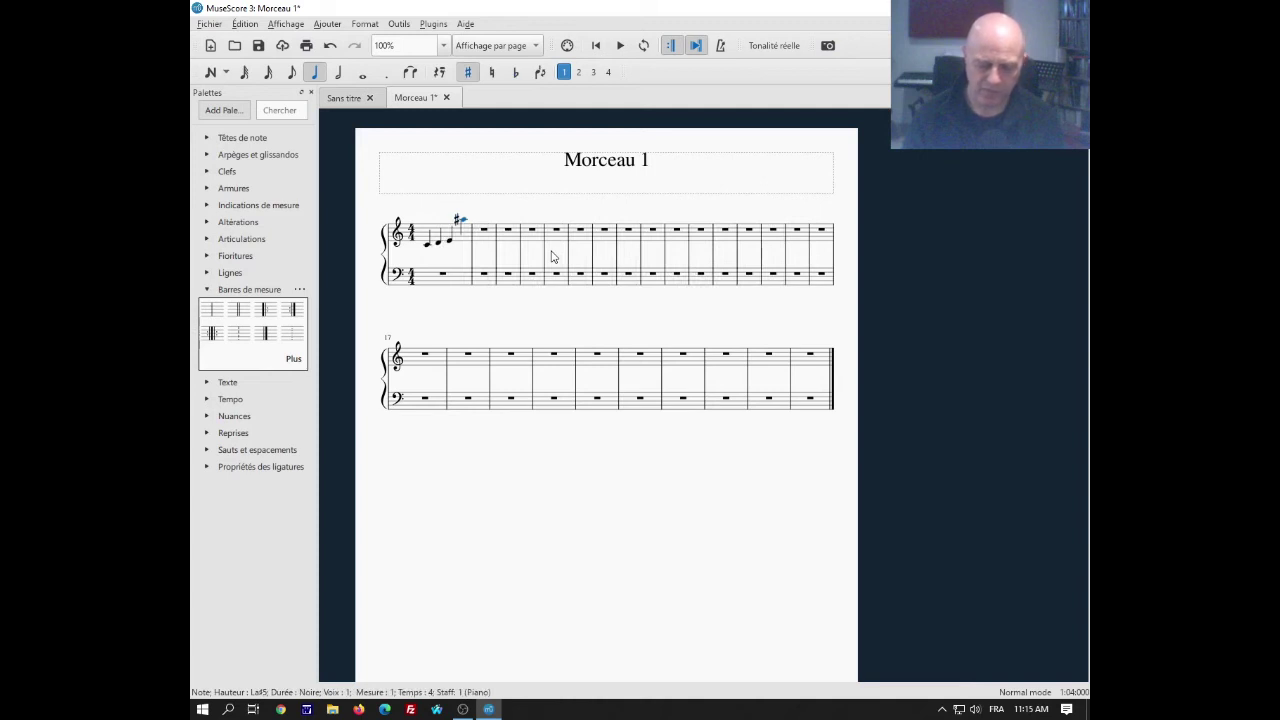
Step: Lower the fourth treble note of measure 1 chromatically to A5 (La5)
{"action": "key", "text": "Down"}
{"action": "key", "text": "Down"}
{"action": "key", "text": "Down"}
{"action": "key", "text": "Down"}
{"action": "key", "text": "Down"}
{"action": "key", "text": "Down"}
{"action": "key", "text": "Down"}
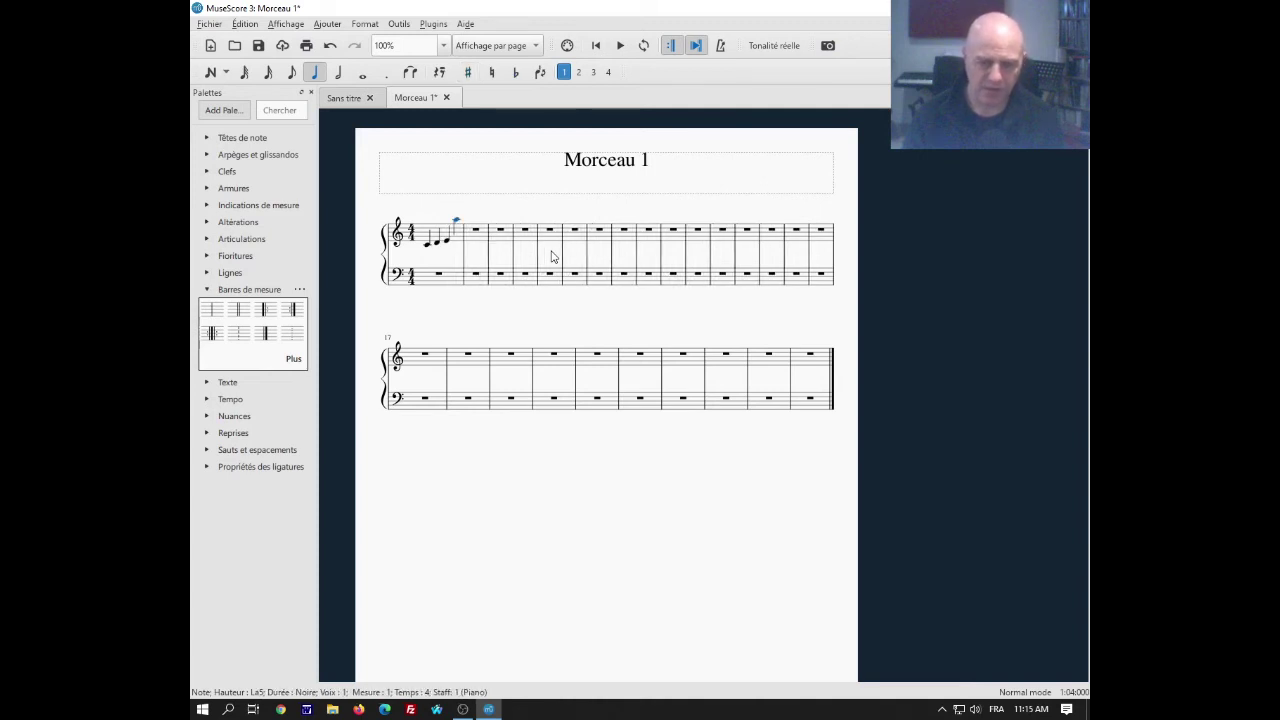
Step: Lower the fourth treble note of measure 1 semitone by semitone to F4 (Fa4)
{"action": "key", "text": "Down"}
{"action": "key", "text": "Down"}
{"action": "key", "text": "Down"}
{"action": "key", "text": "Down"}
{"action": "key", "text": "Down"}
{"action": "key", "text": "Down"}
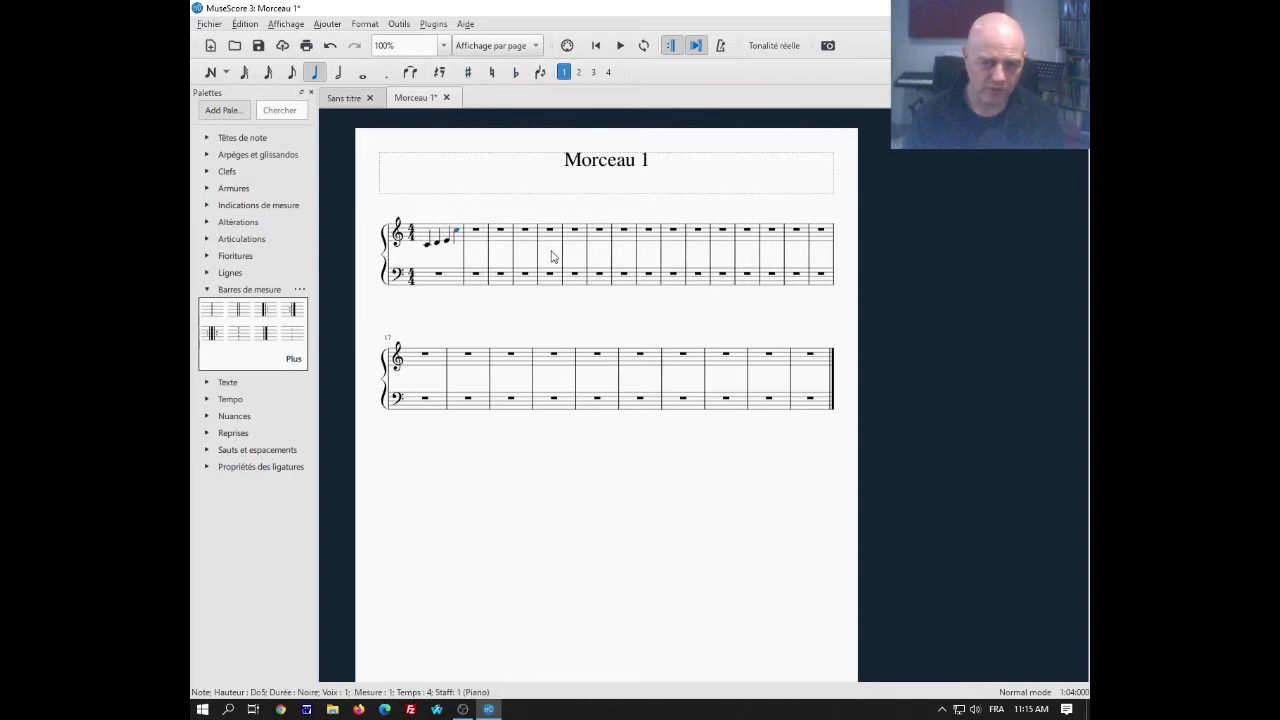
{"action": "key", "text": "Down"}
{"action": "key", "text": "Down"}
{"action": "key", "text": "Down"}
{"action": "key", "text": "Down"}
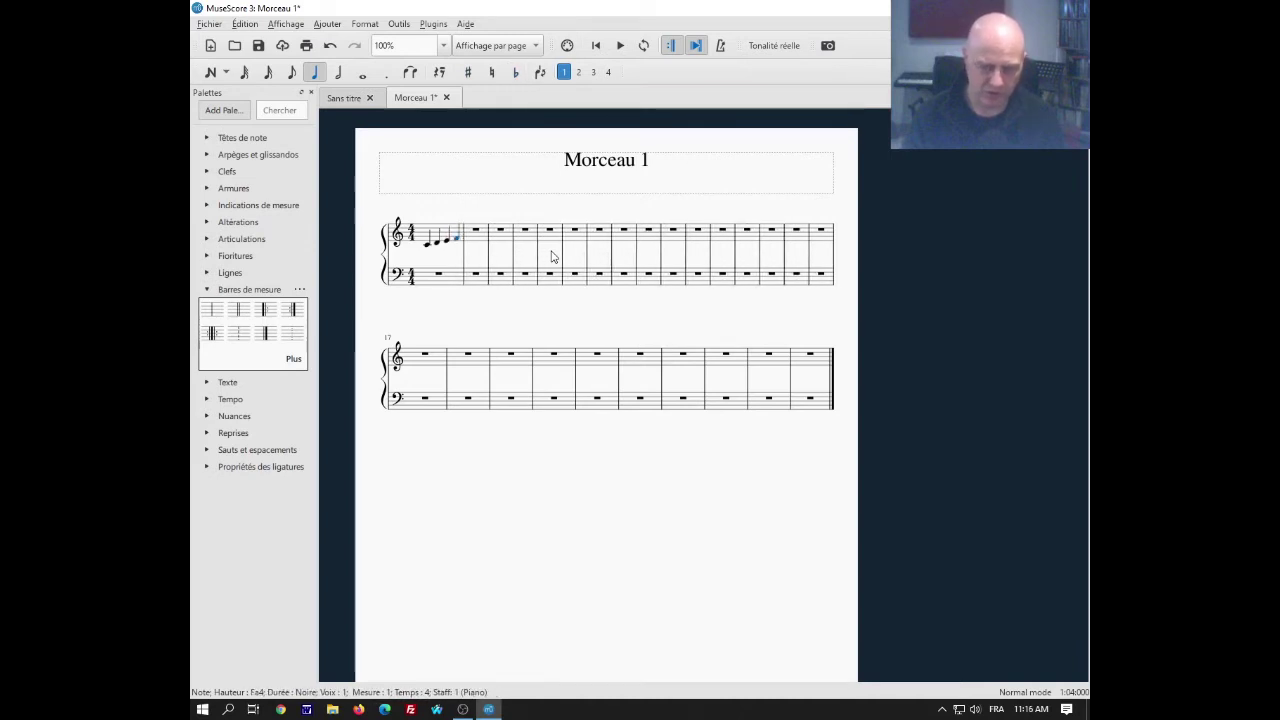
Step: Raise the fourth treble note of measure 1 chromatically to B4 (Si4)
{"action": "key", "text": "Up"}
{"action": "key", "text": "Up"}
{"action": "key", "text": "Up"}
{"action": "key", "text": "Up"}
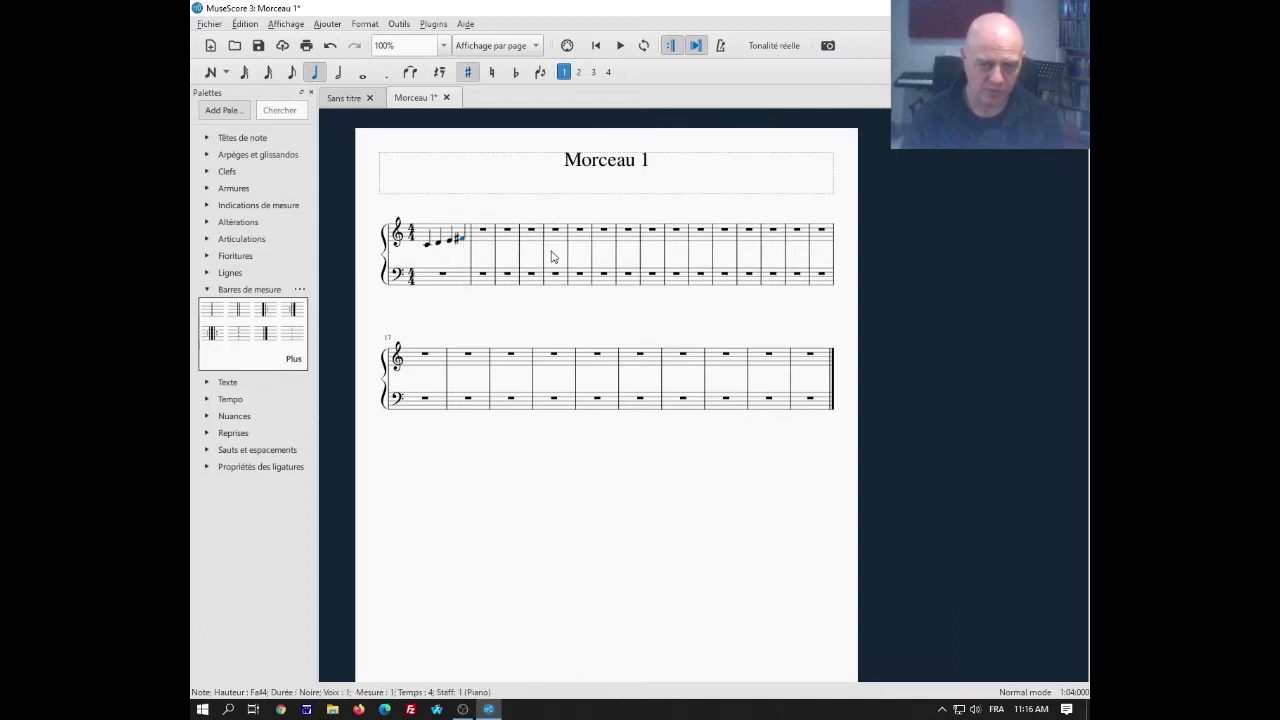
{"action": "key", "text": "Up"}
{"action": "key", "text": "Up"}
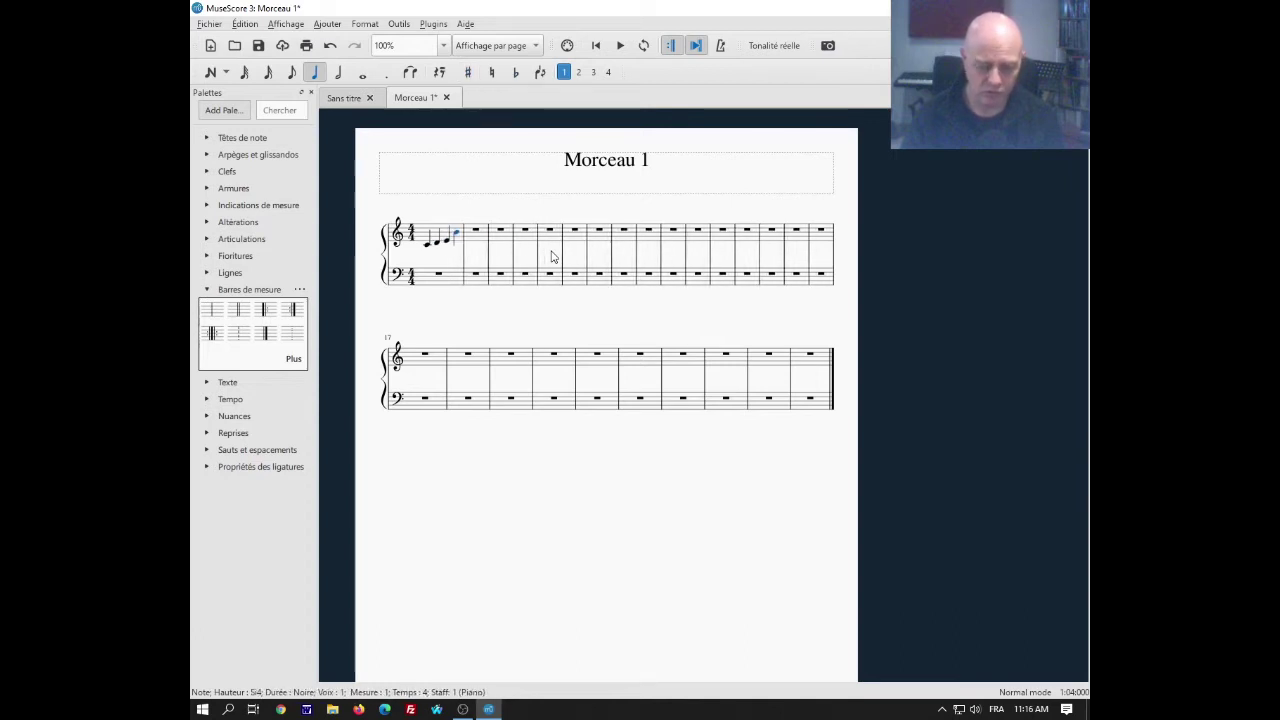
Step: Lower the fourth treble note of measure 1 chromatically back to F4 (Fa4)
{"action": "key", "text": "Down"}
{"action": "key", "text": "Down"}
{"action": "key", "text": "Down"}
{"action": "key", "text": "Down"}
{"action": "key", "text": "Down"}
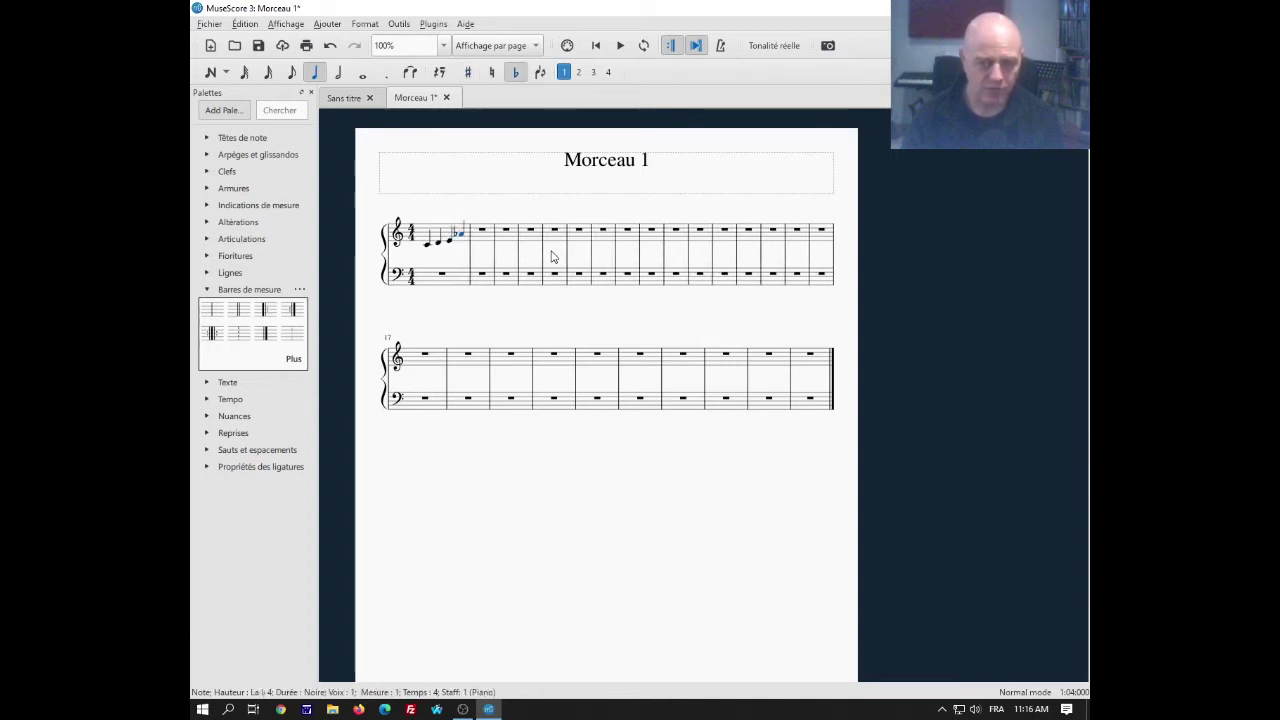
{"action": "key", "text": "Down"}
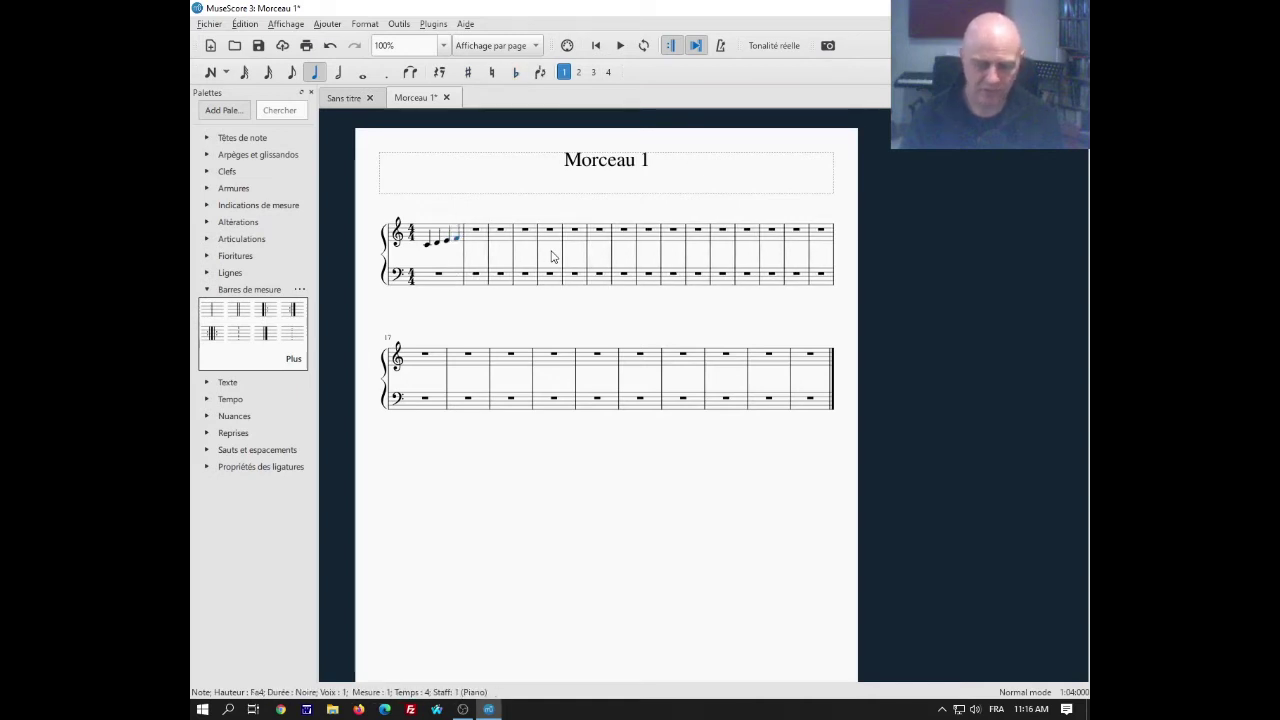
Step: Raise the fourth treble note of measure 1 by semitones to A4 (La4), and bring it back down to F4 (Fa4)
{"action": "key", "text": "Up"}
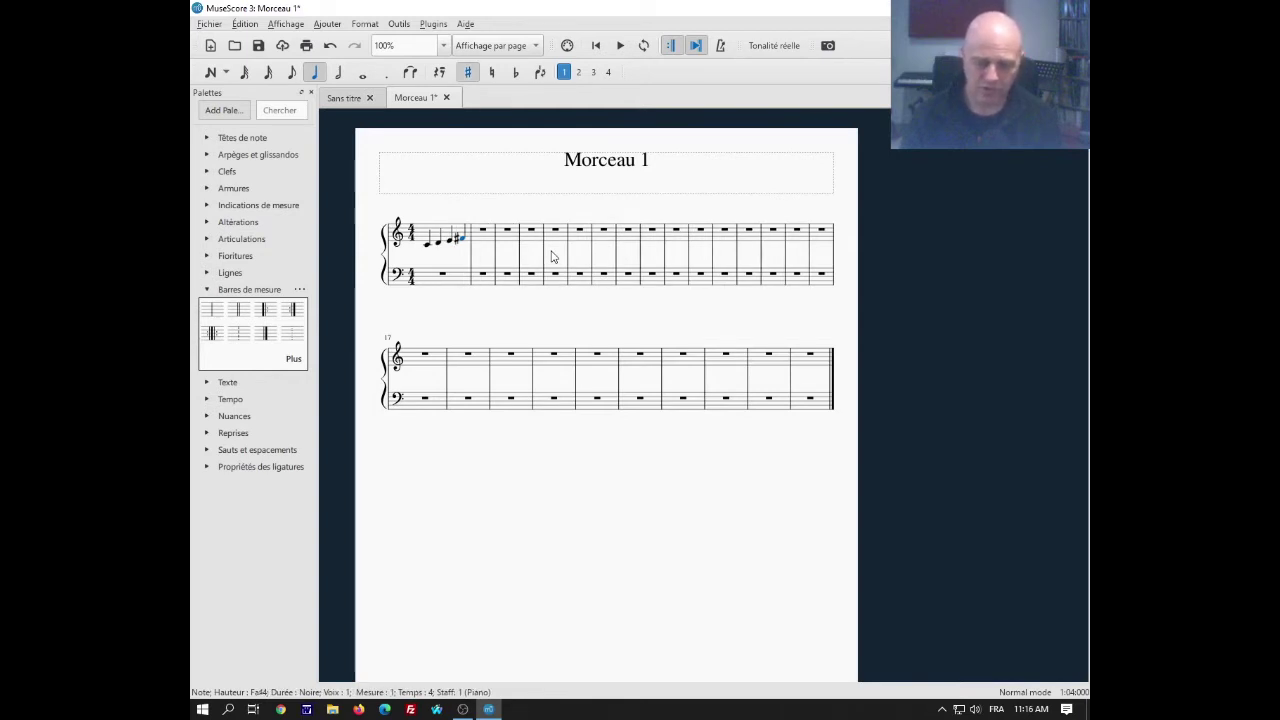
{"action": "key", "text": "Up"}
{"action": "key", "text": "Up"}
{"action": "key", "text": "Up"}
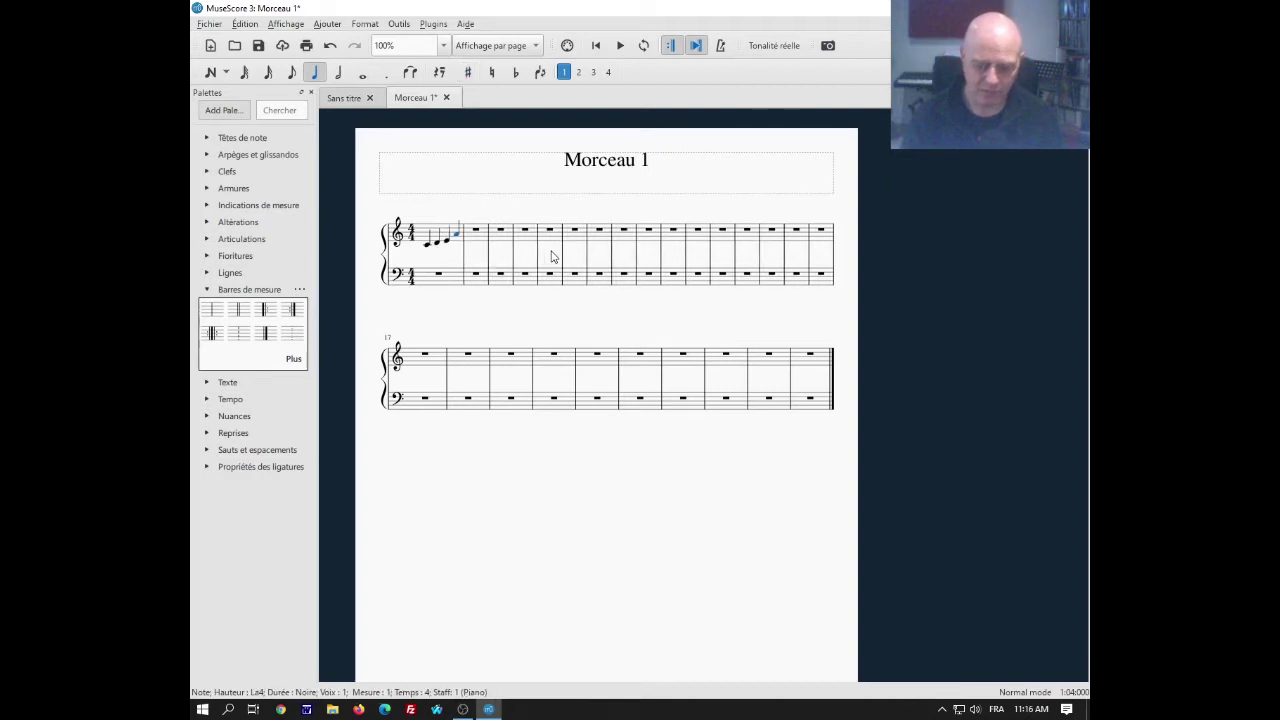
{"action": "key", "text": "Down"}
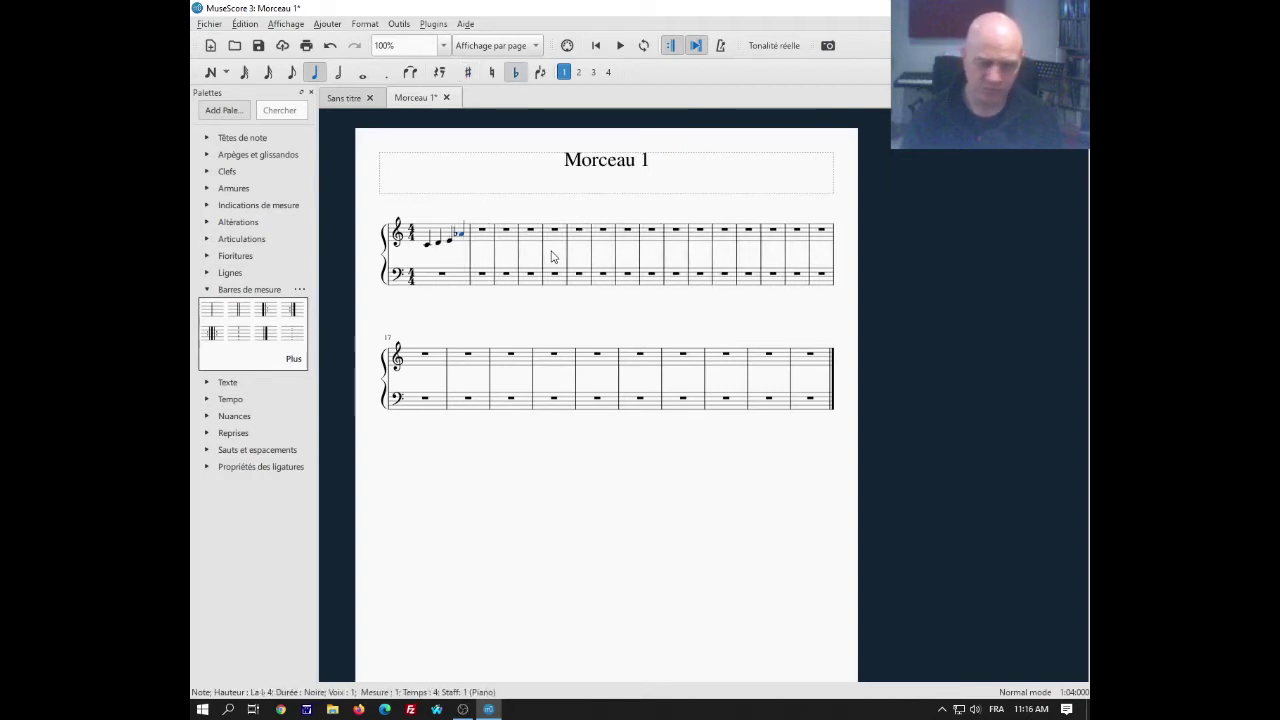
{"action": "key", "text": "Down"}
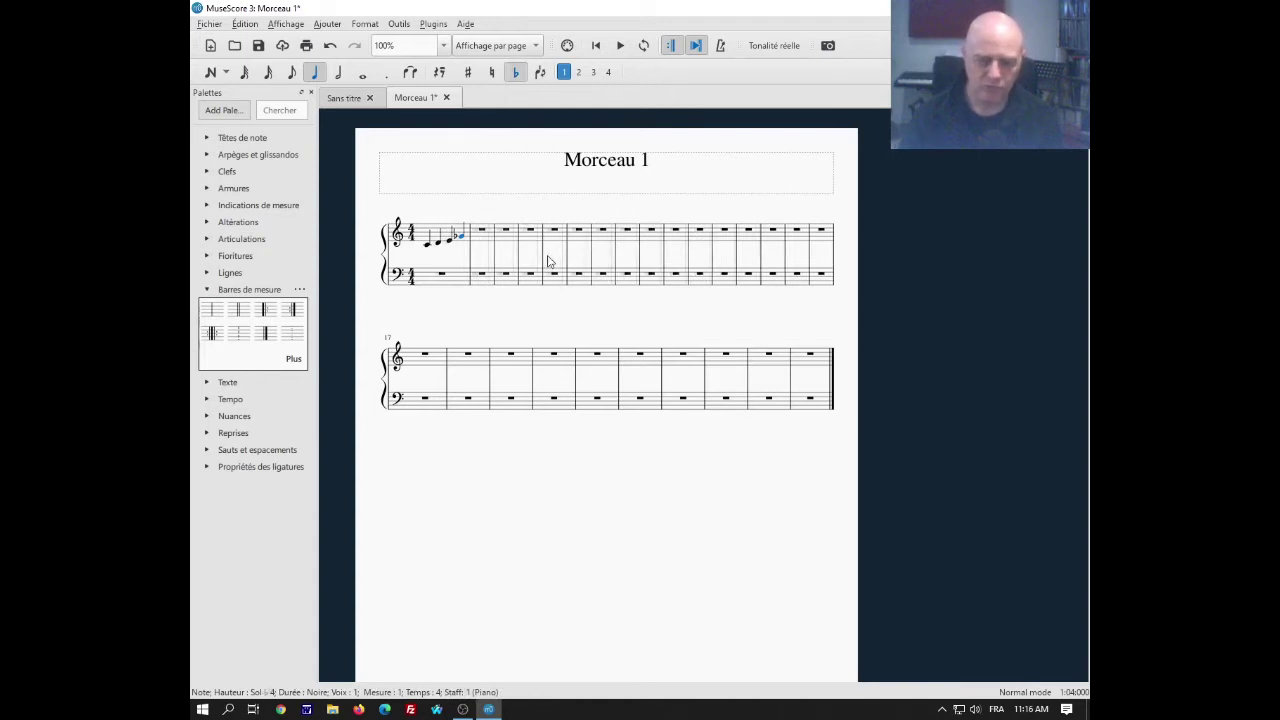
{"action": "key", "text": "Down"}
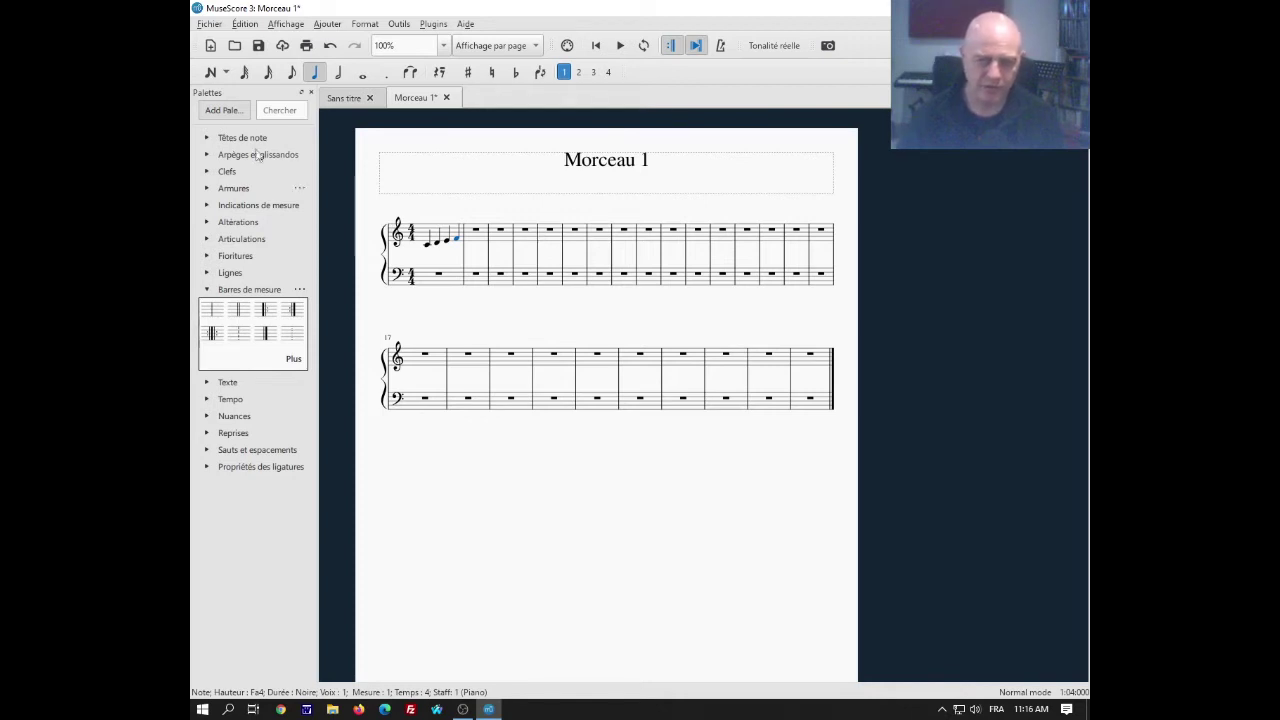
Step: Enter the quarter notes G4, A4, B4 and C5 in the treble staff of measure 2
{"action": "left_click", "coordinate": [211, 73]}
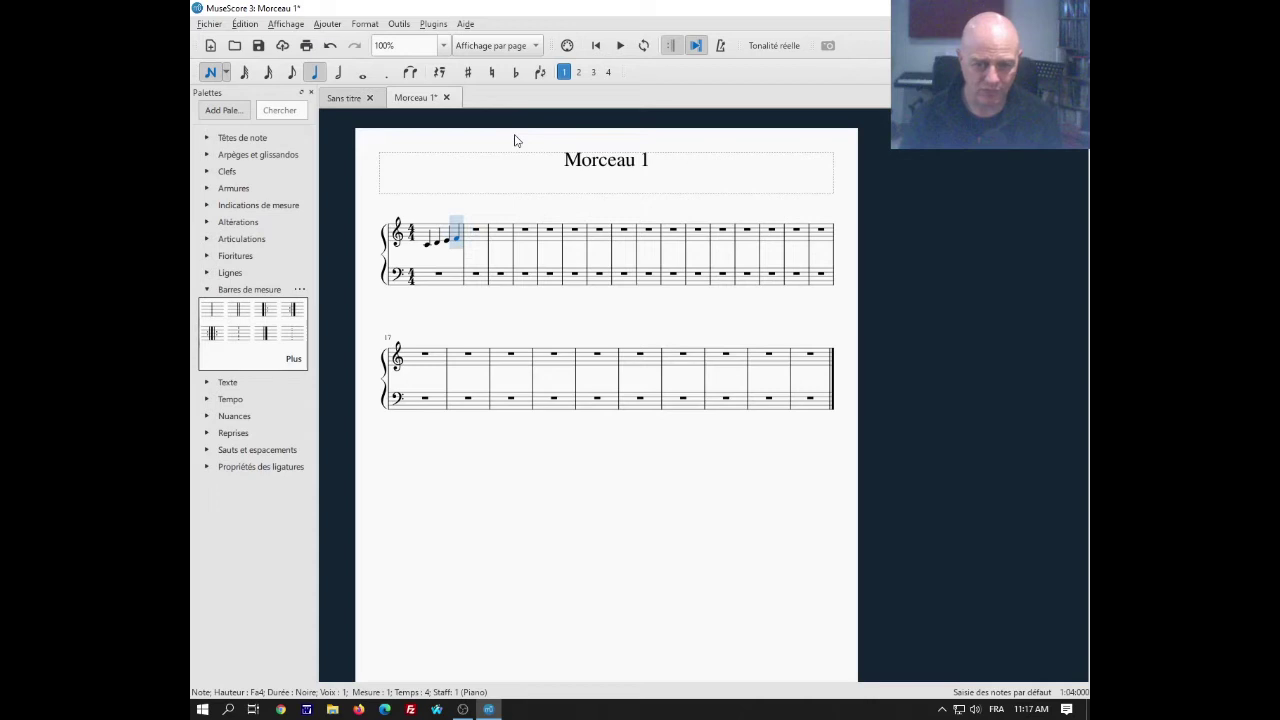
{"action": "key", "text": "Right"}
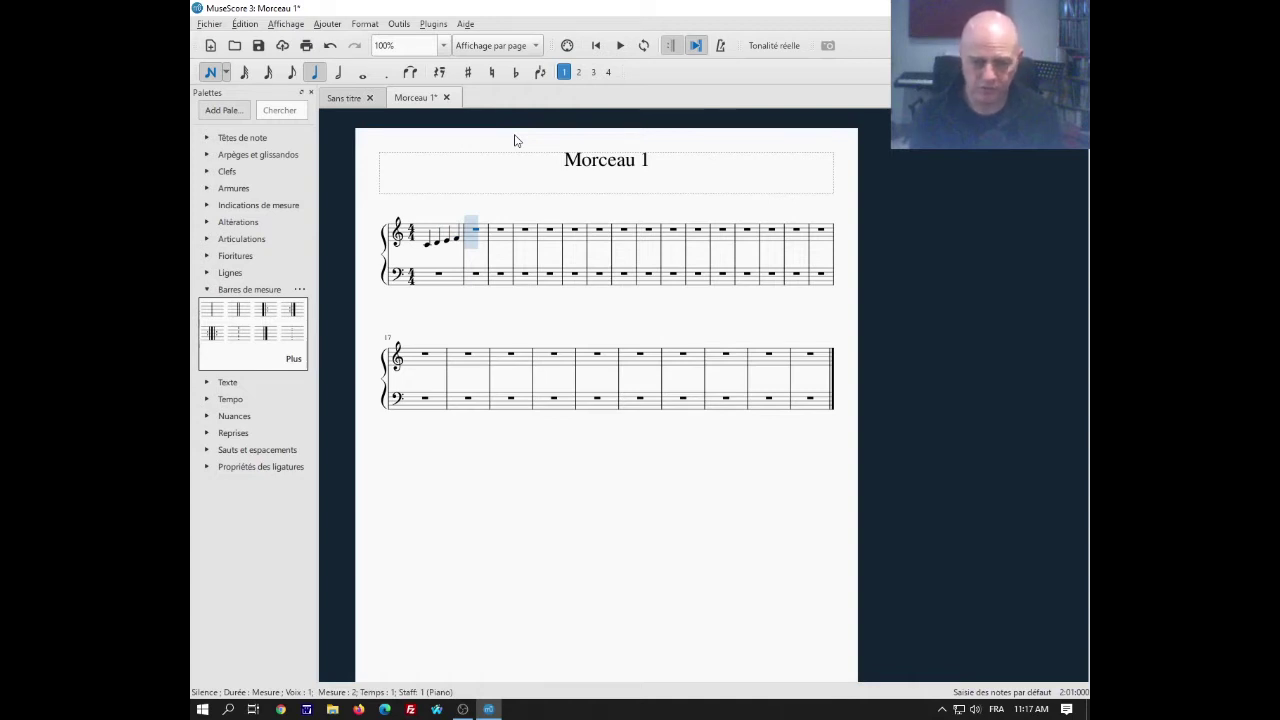
{"action": "key", "text": "g"}
{"action": "key", "text": "a"}
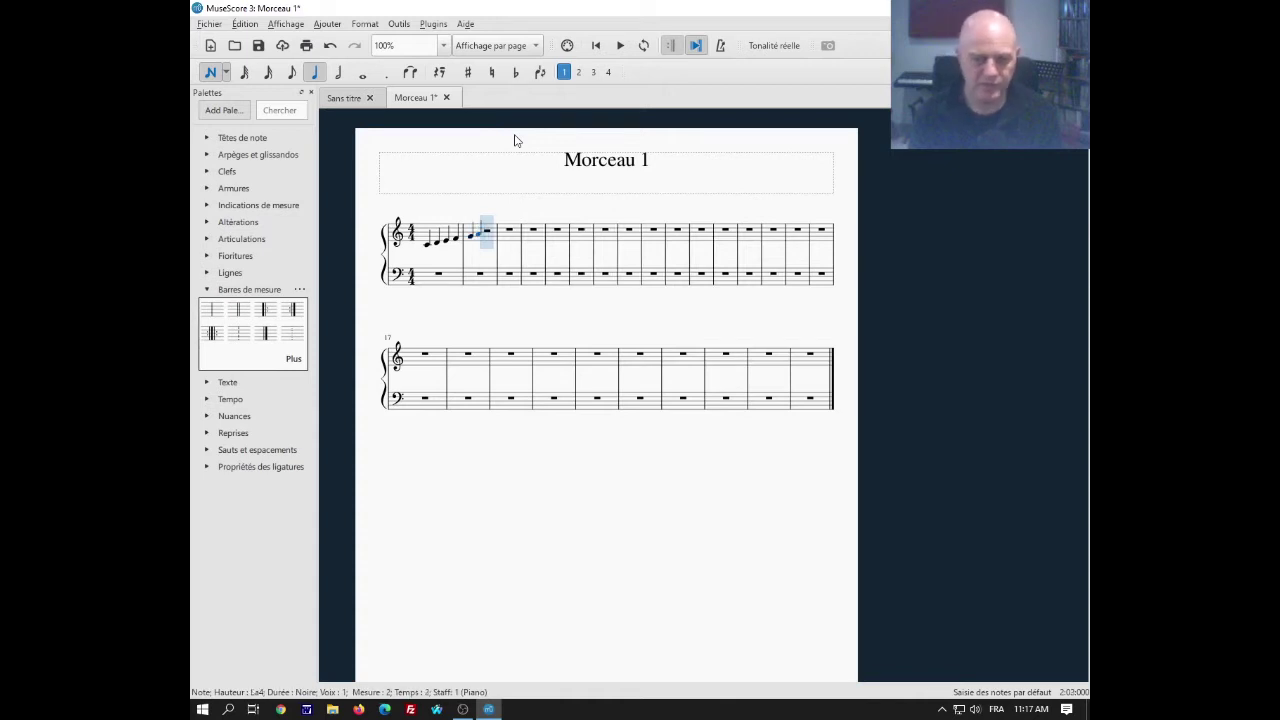
{"action": "key", "text": "b"}
{"action": "key", "text": "c"}
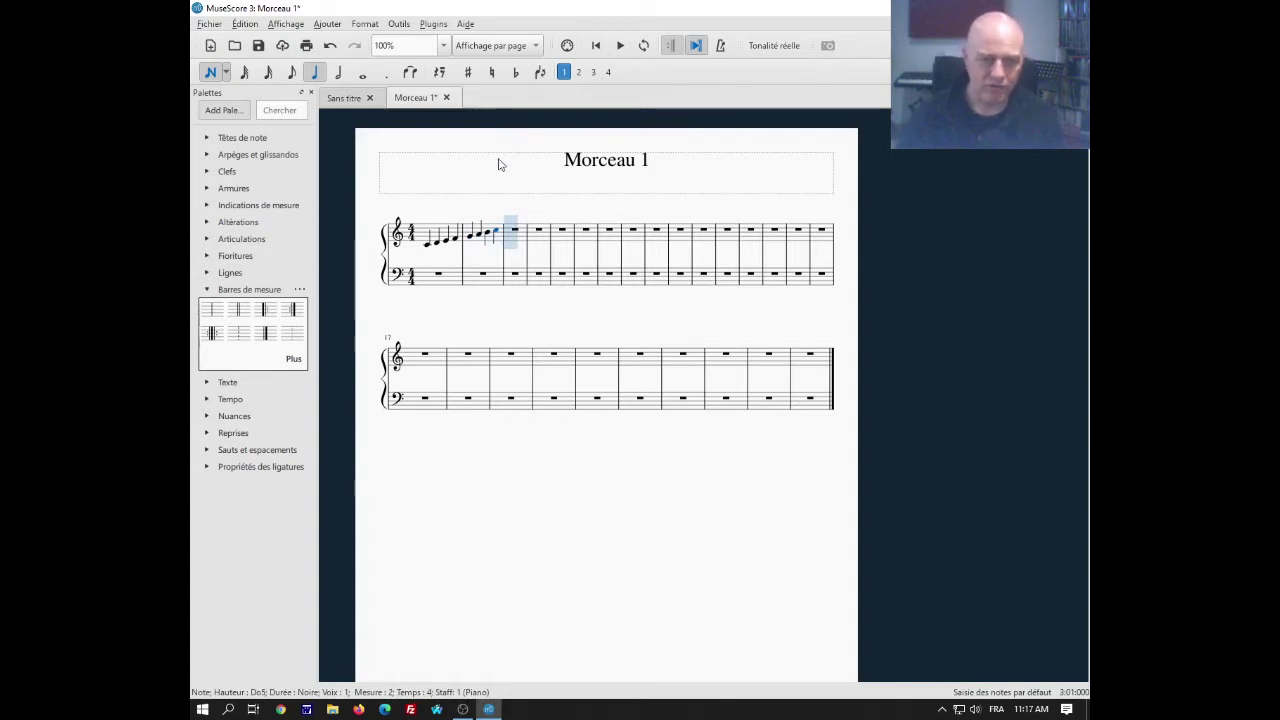
Step: Show the virtual piano keyboard and use it to enter quarter notes B4, A4, G4 and F4 in treble measure 3, and leave note input
{"action": "left_click", "coordinate": [284, 25]}
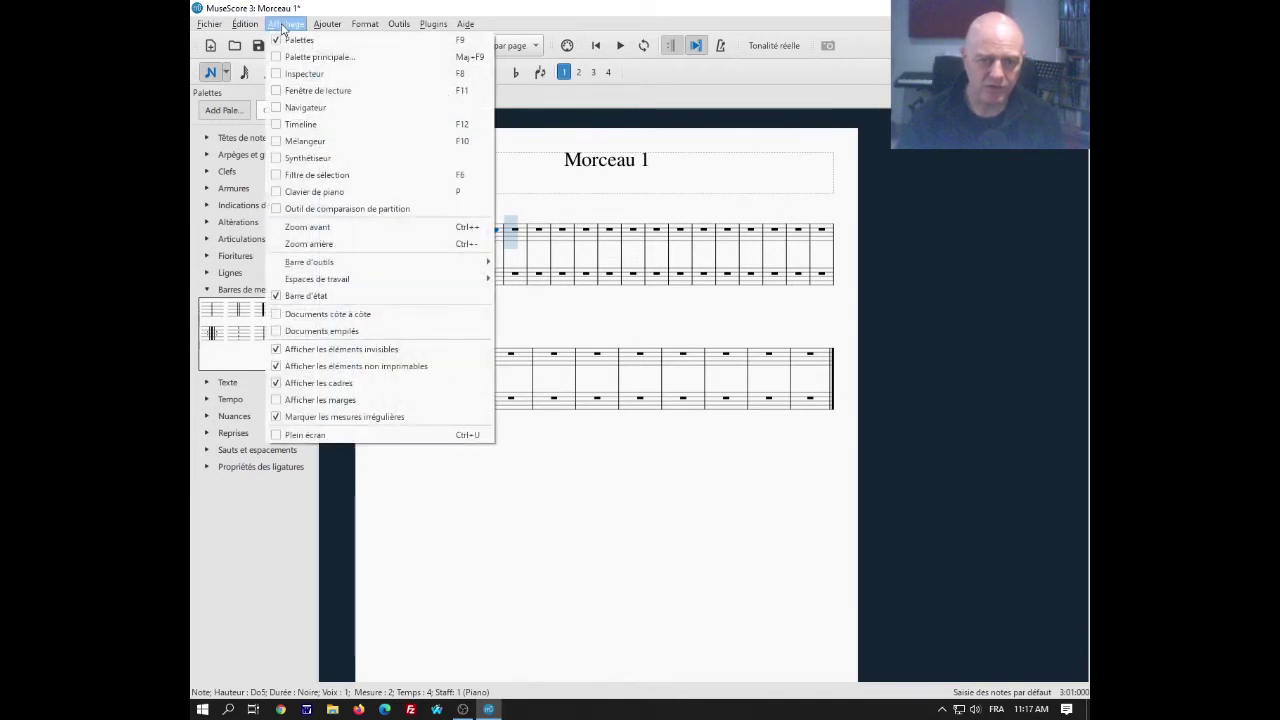
{"action": "left_click", "coordinate": [330, 192]}
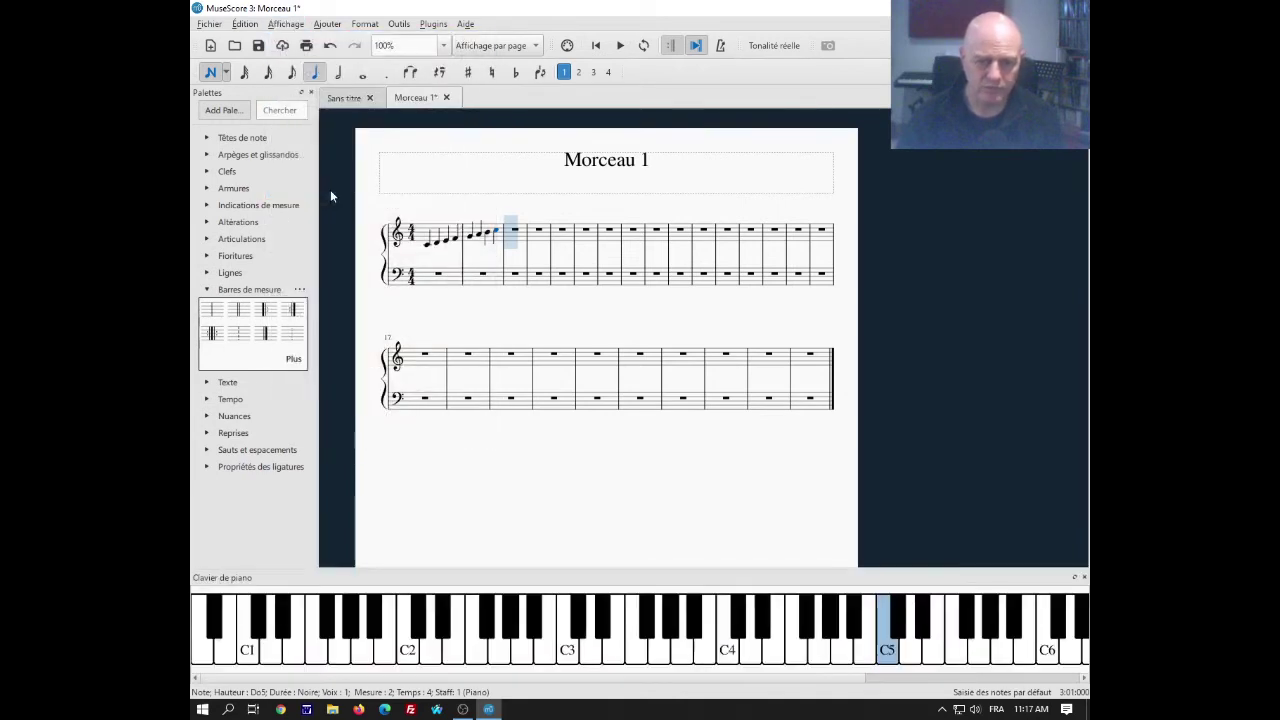
{"action": "left_click", "coordinate": [862, 658]}
{"action": "left_click", "coordinate": [840, 655]}
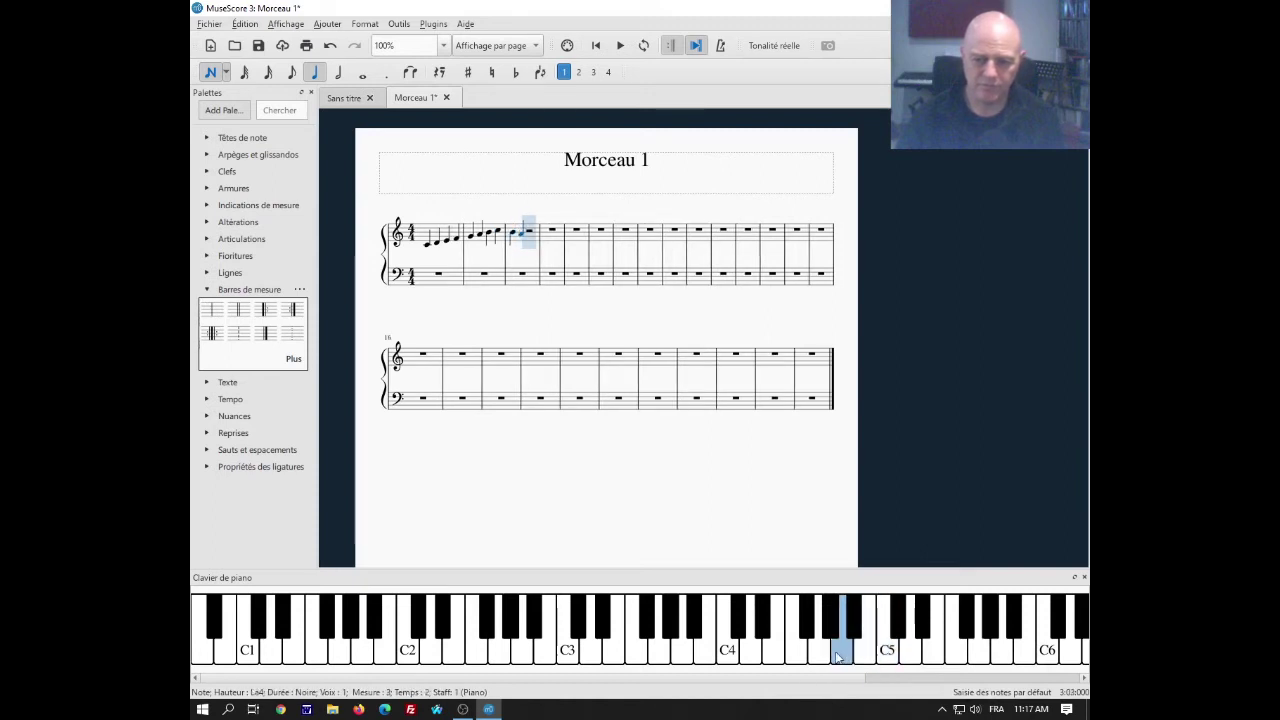
{"action": "left_click", "coordinate": [818, 655]}
{"action": "left_click", "coordinate": [795, 656]}
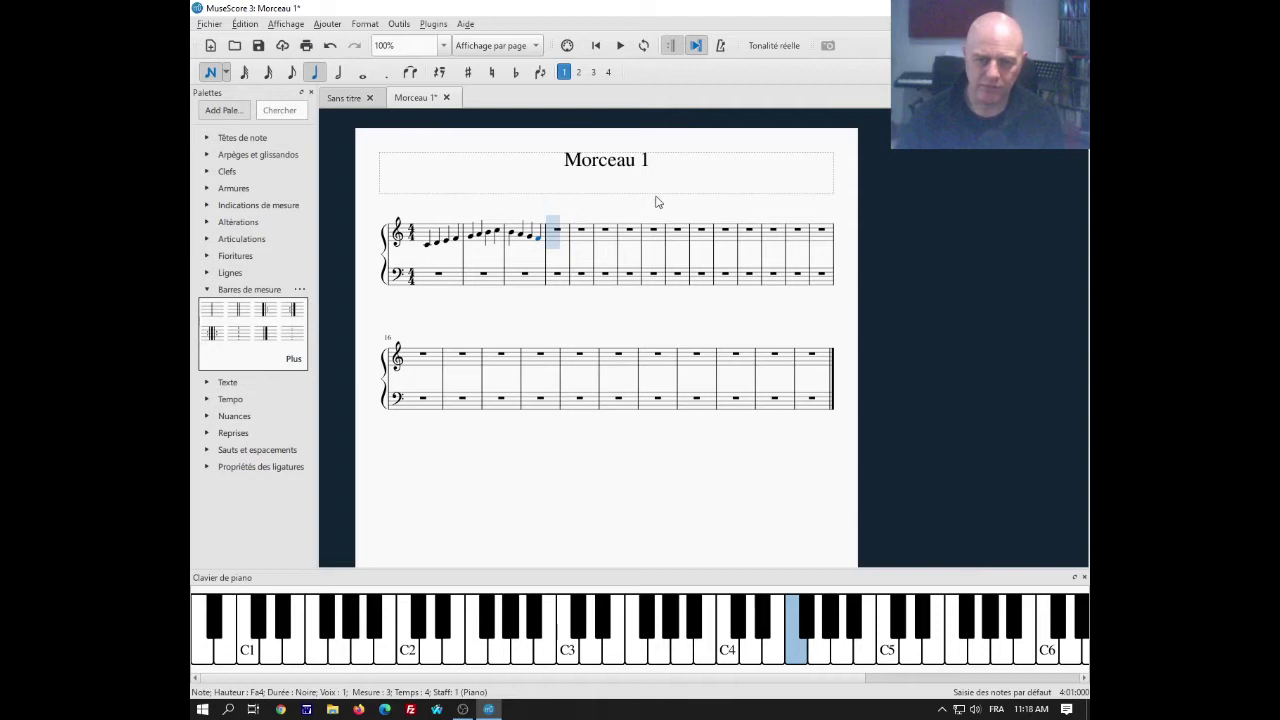
{"action": "left_click", "coordinate": [210, 74]}
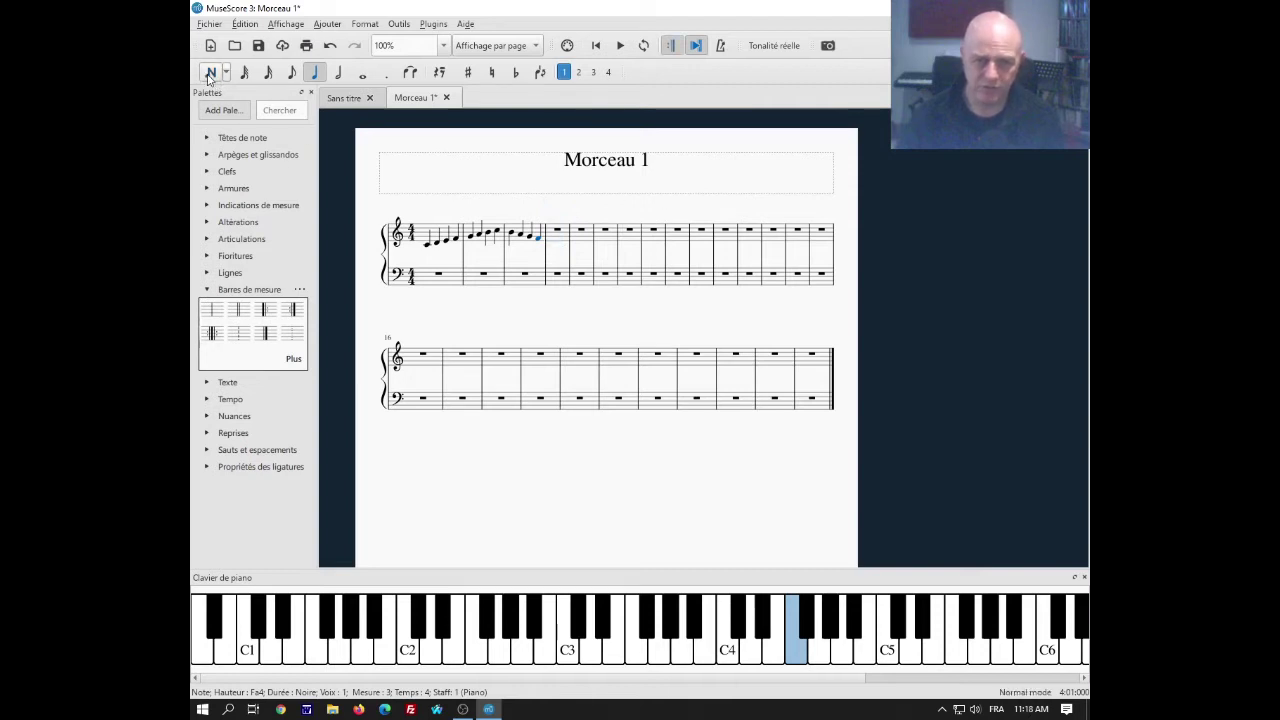
Step: Play the score from the beginning through the three entered measures, and stop playback
{"action": "left_click", "coordinate": [596, 48]}
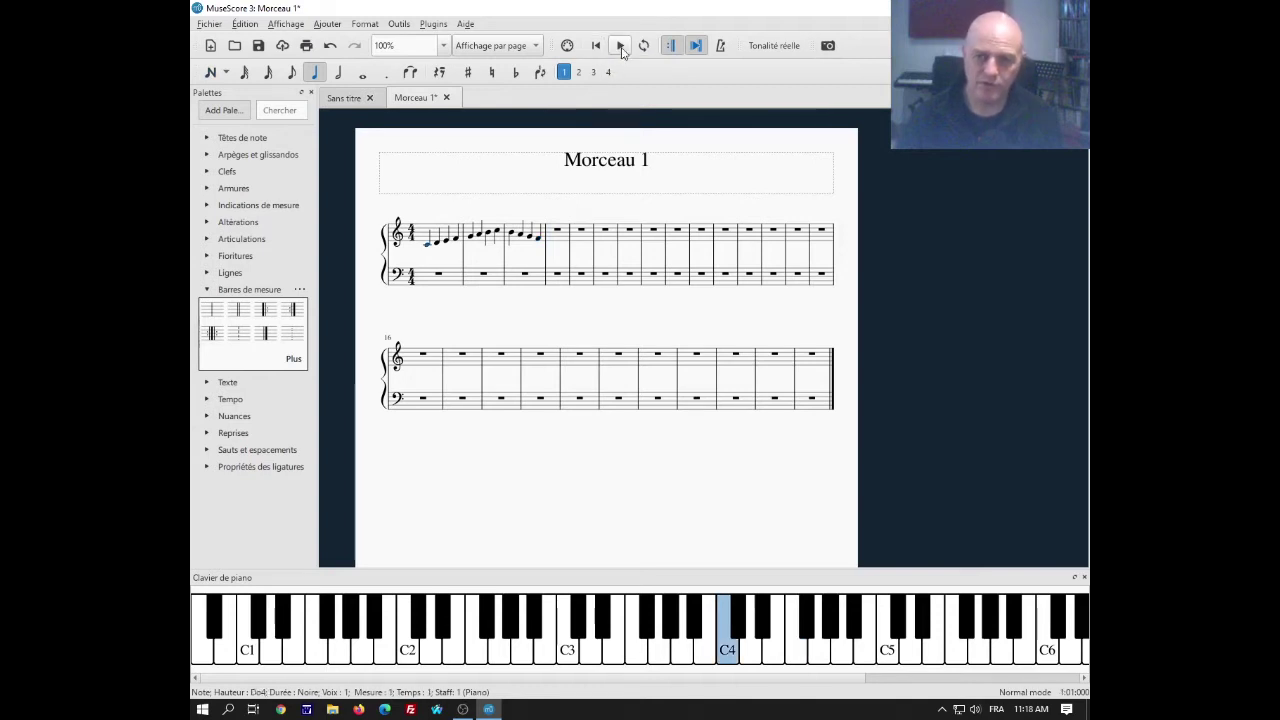
{"action": "left_click", "coordinate": [620, 46]}
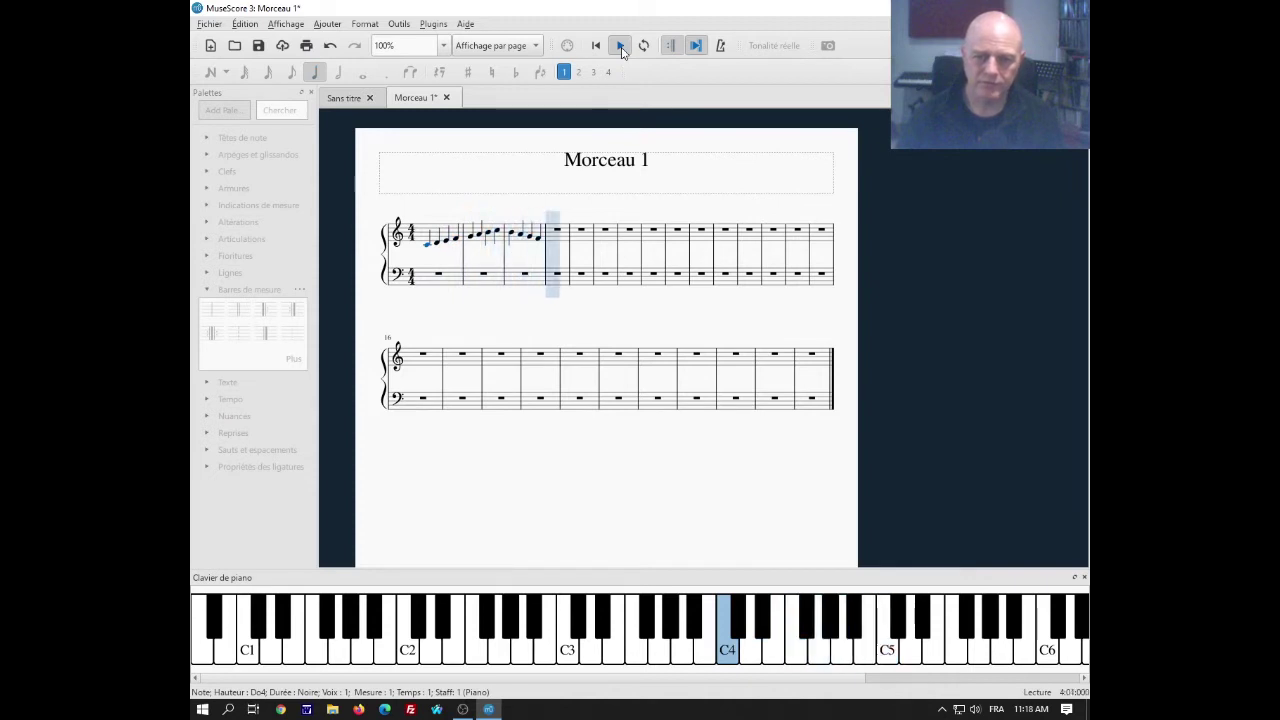
{"action": "left_click", "coordinate": [620, 46]}
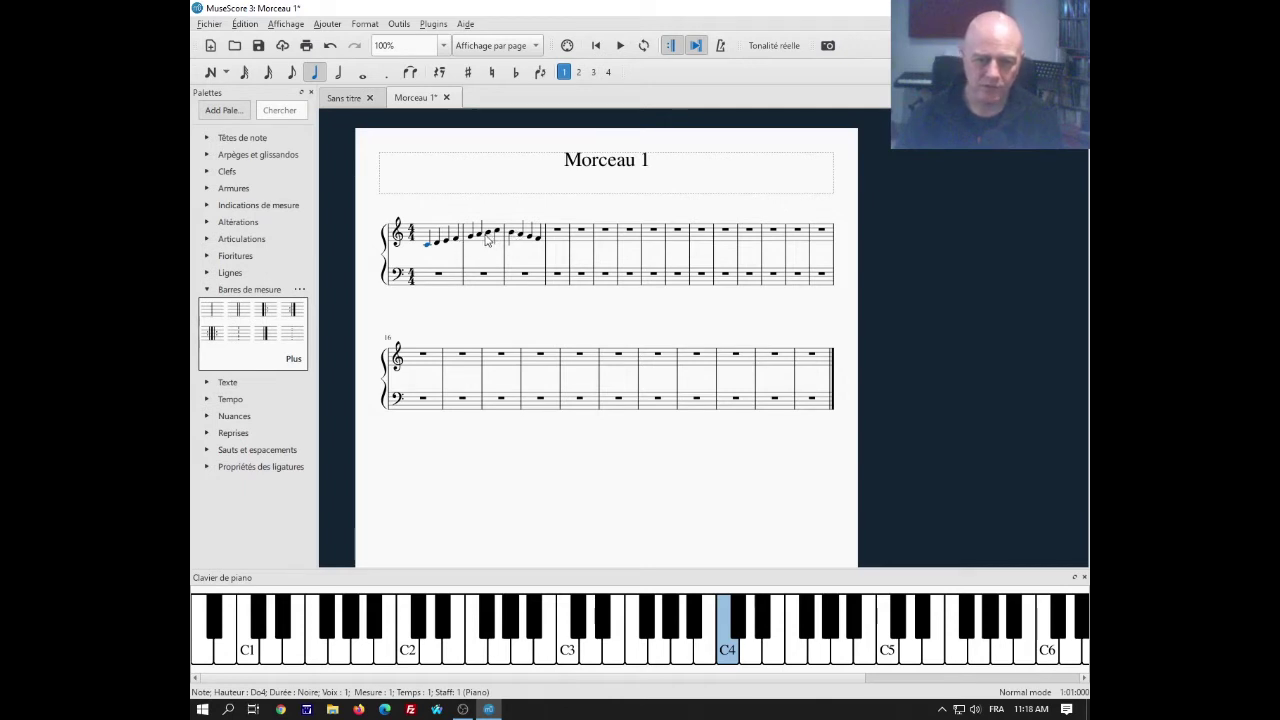
Step: Change the third treble note of measure 2 (B4) to a half note
{"action": "left_click", "coordinate": [490, 236]}
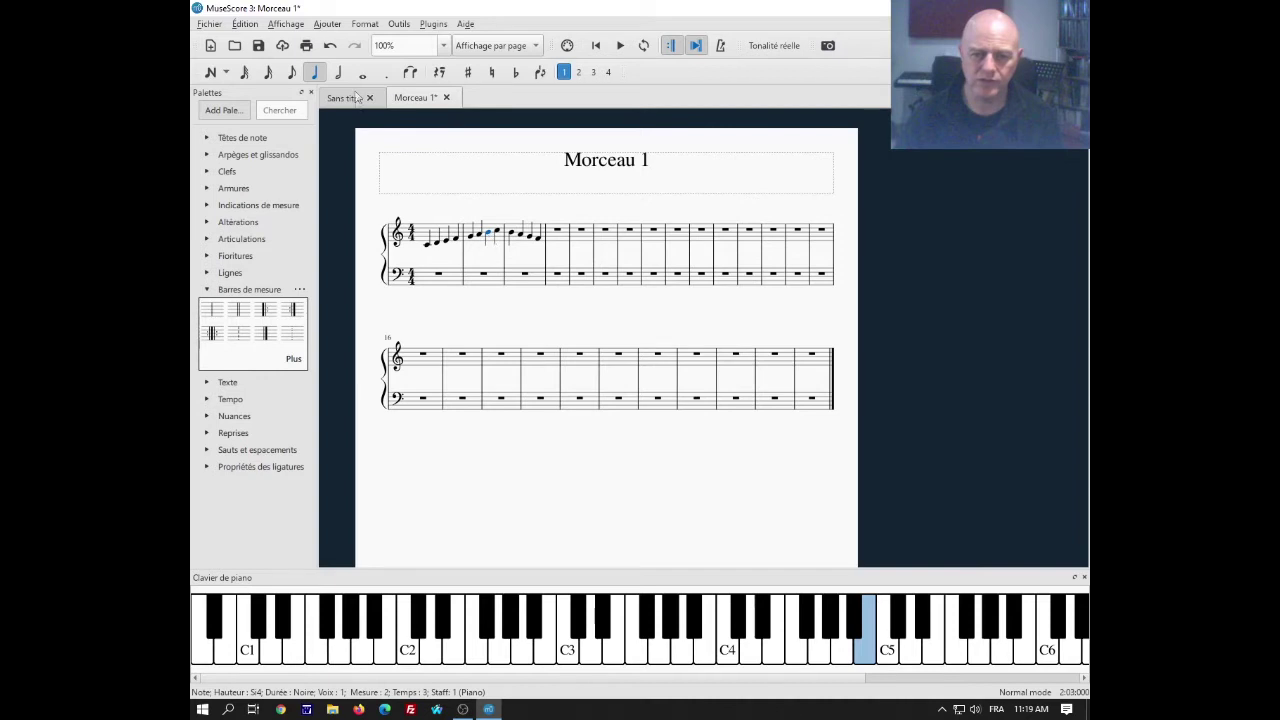
{"action": "left_click", "coordinate": [339, 74]}
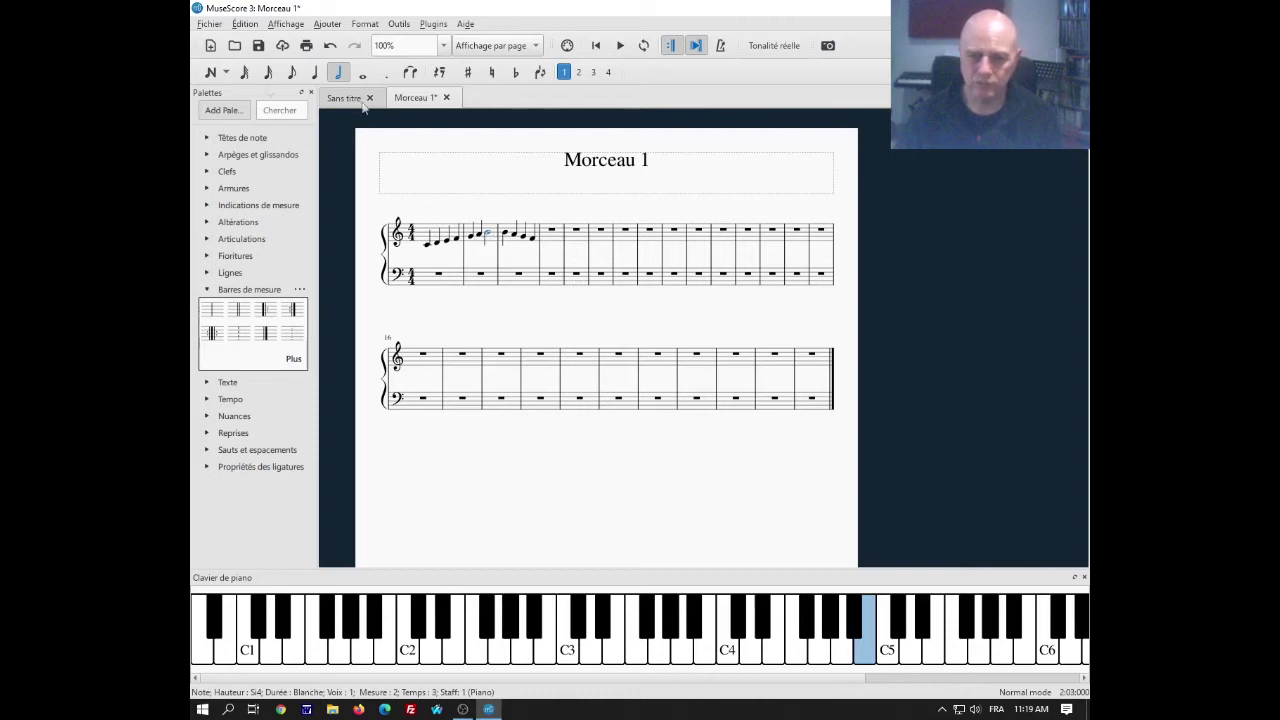
Step: Delete the contents of measure 3 in the treble staff, keeping the measure
{"action": "left_click", "coordinate": [521, 232]}
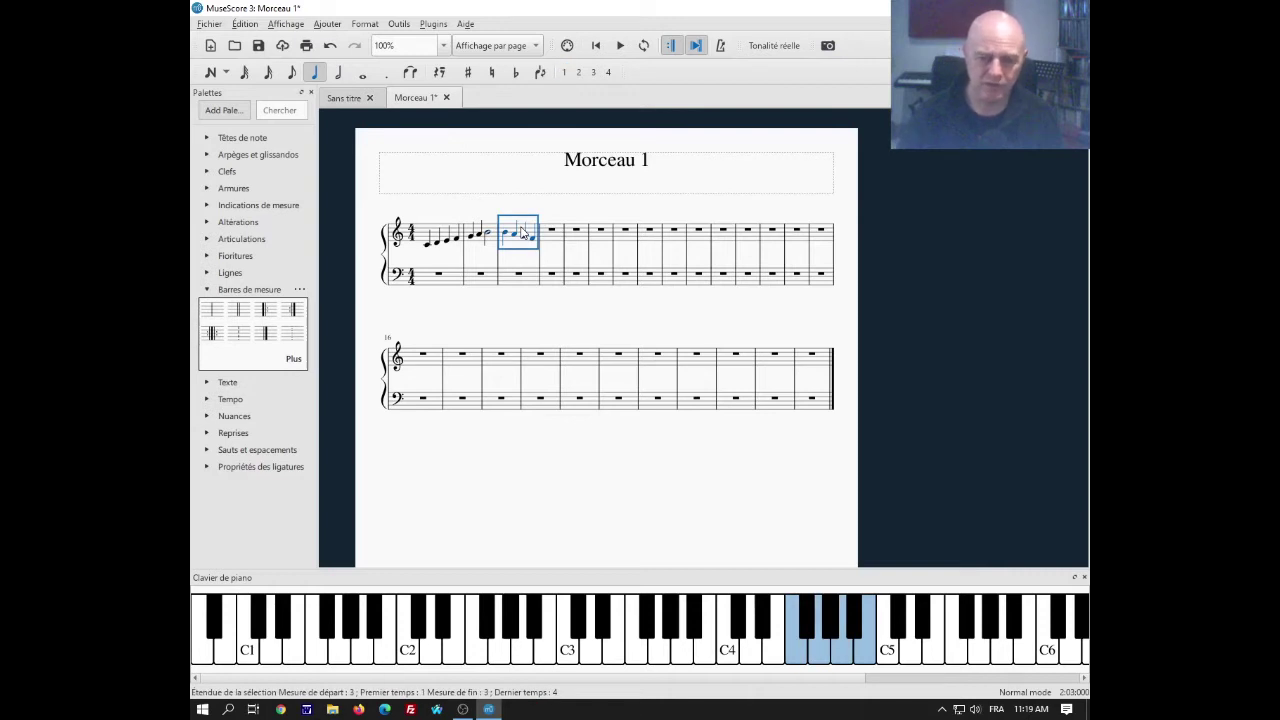
{"action": "right_click", "coordinate": [522, 232]}
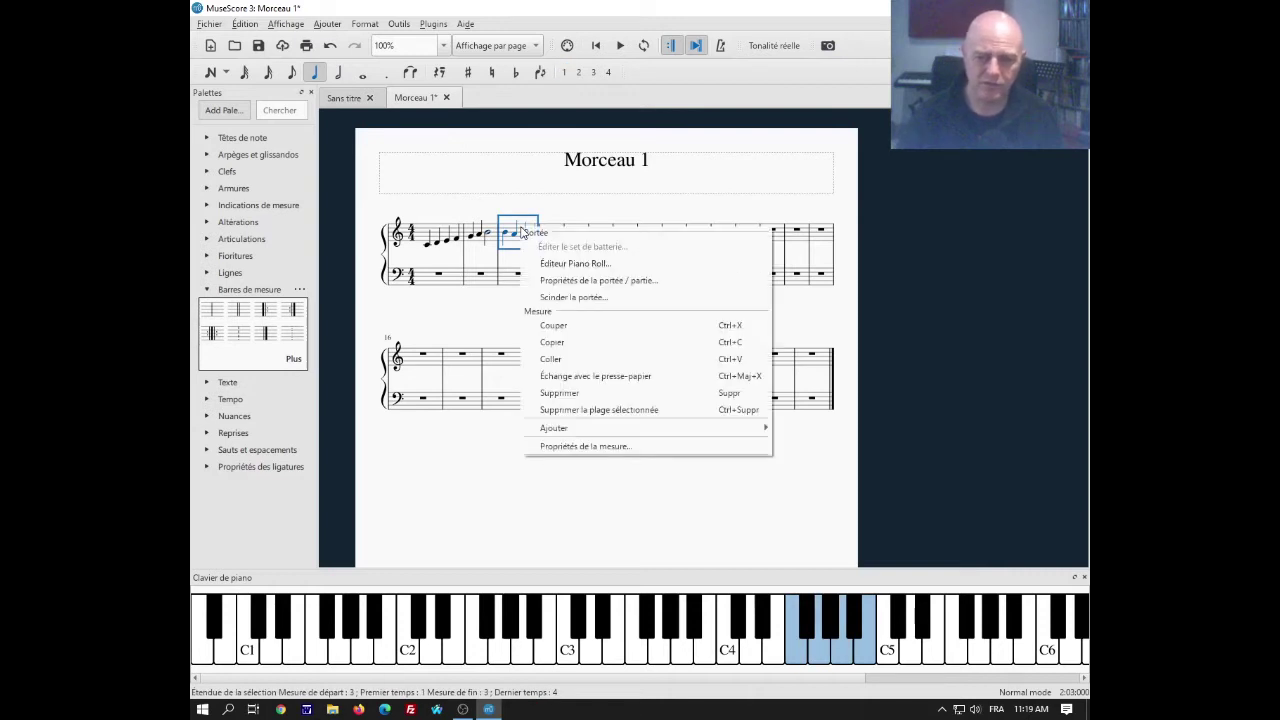
{"action": "left_click", "coordinate": [588, 398]}
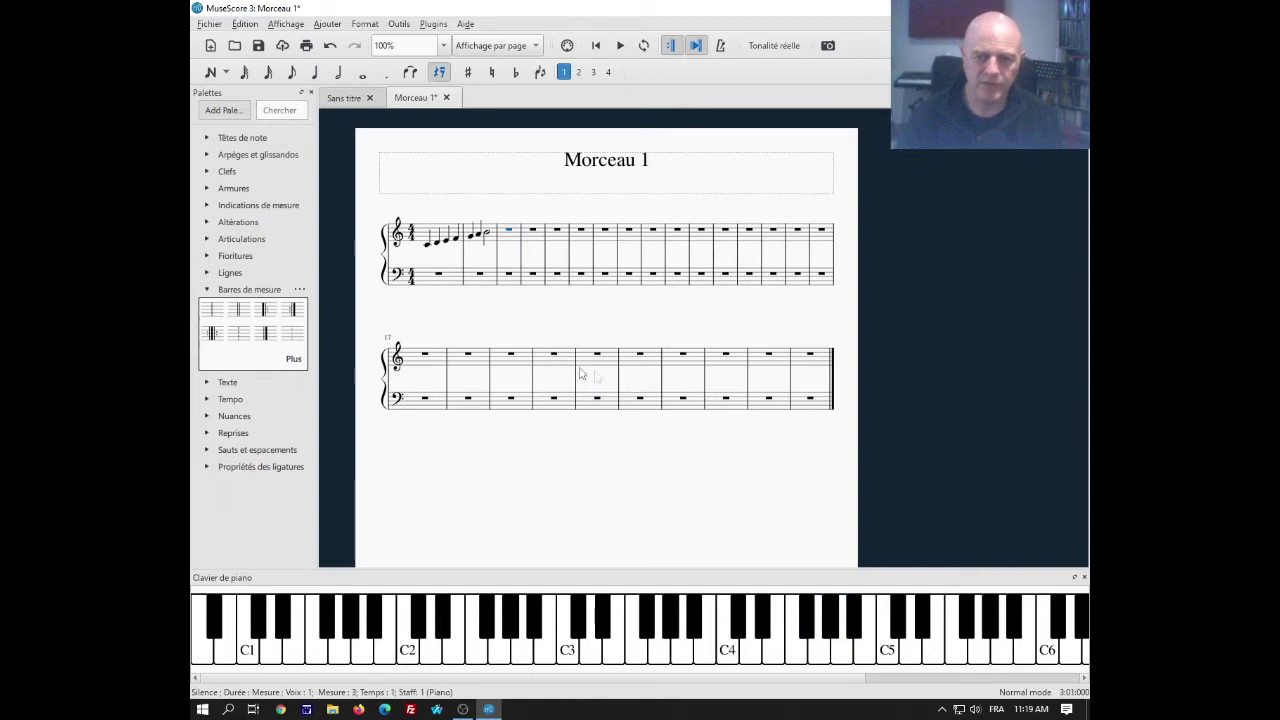
Step: Shorten the third treble note of measure 1 (E4) to an eighth note and replace the following eighth rest with an F4 eighth note
{"action": "left_click", "coordinate": [446, 243]}
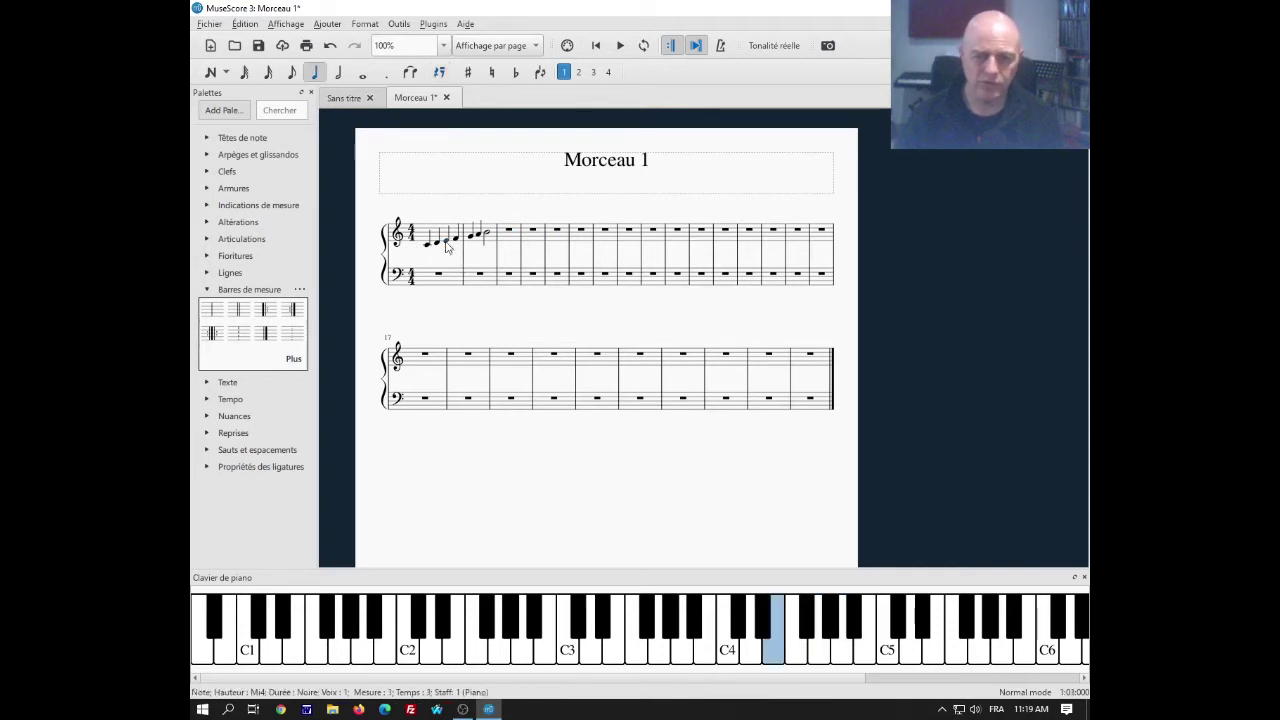
{"action": "left_click", "coordinate": [290, 76]}
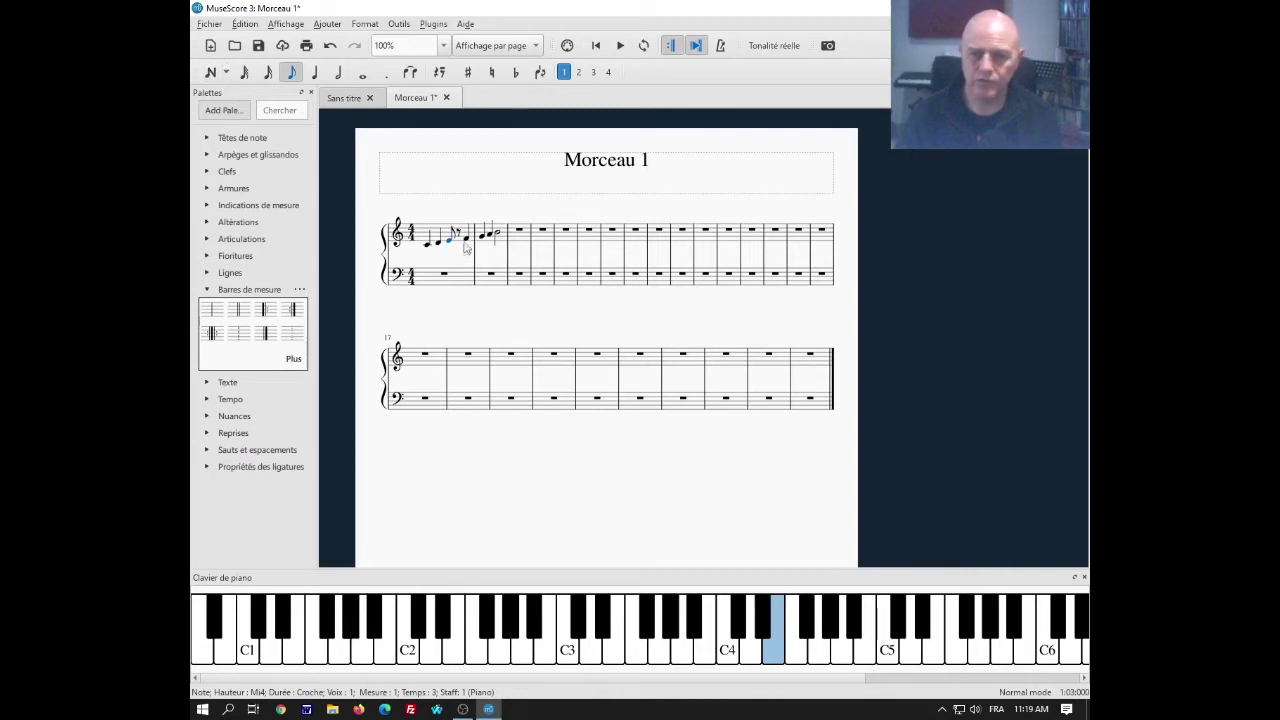
{"action": "left_click", "coordinate": [460, 238]}
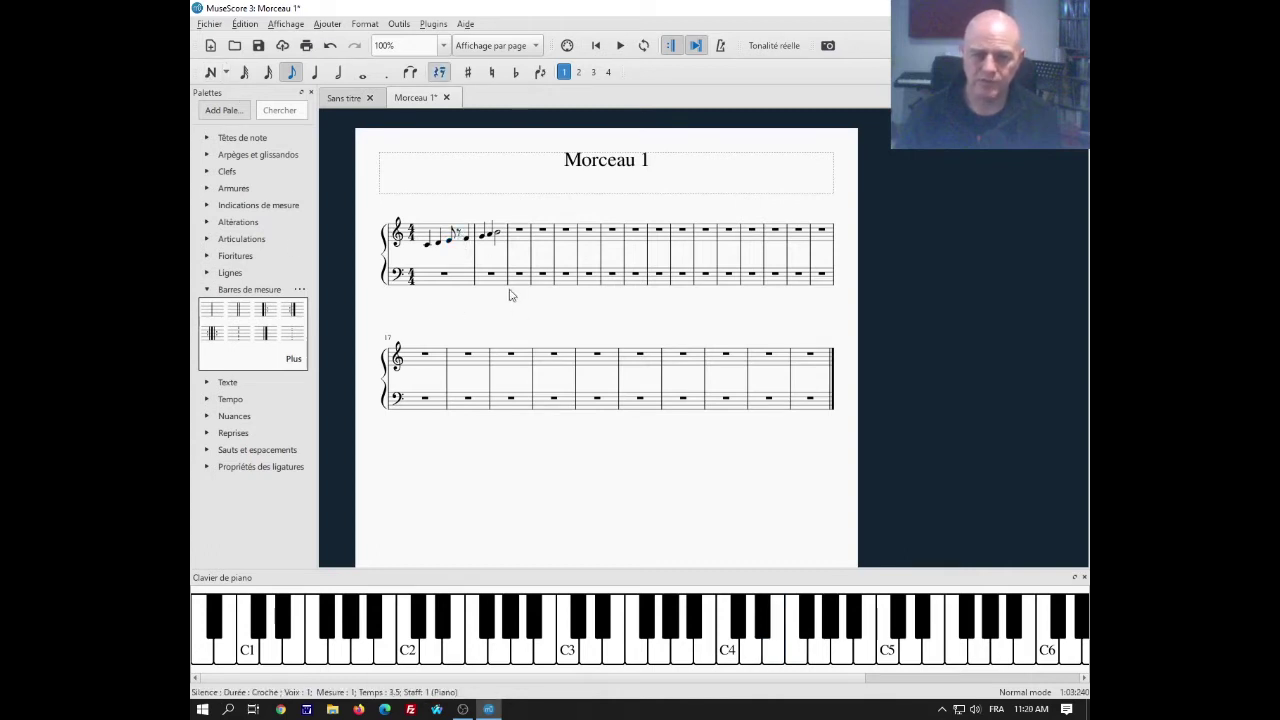
{"action": "left_click", "coordinate": [212, 75]}
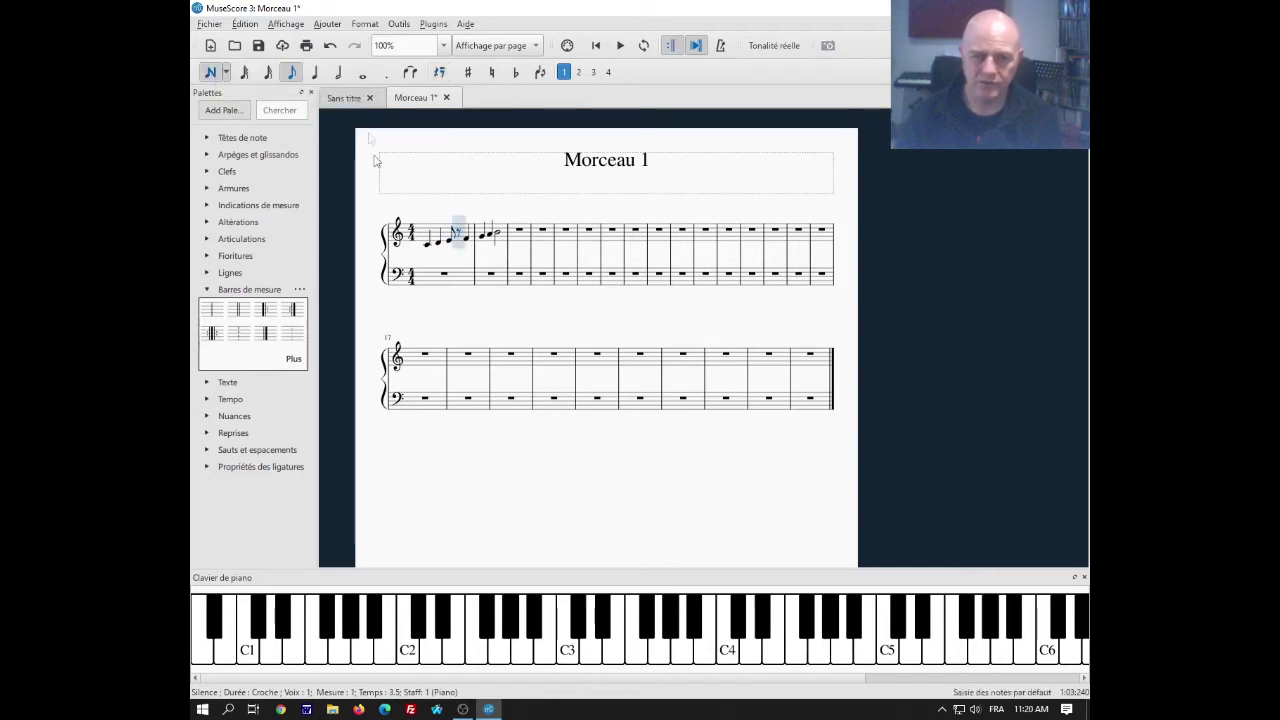
{"action": "left_click", "coordinate": [458, 241]}
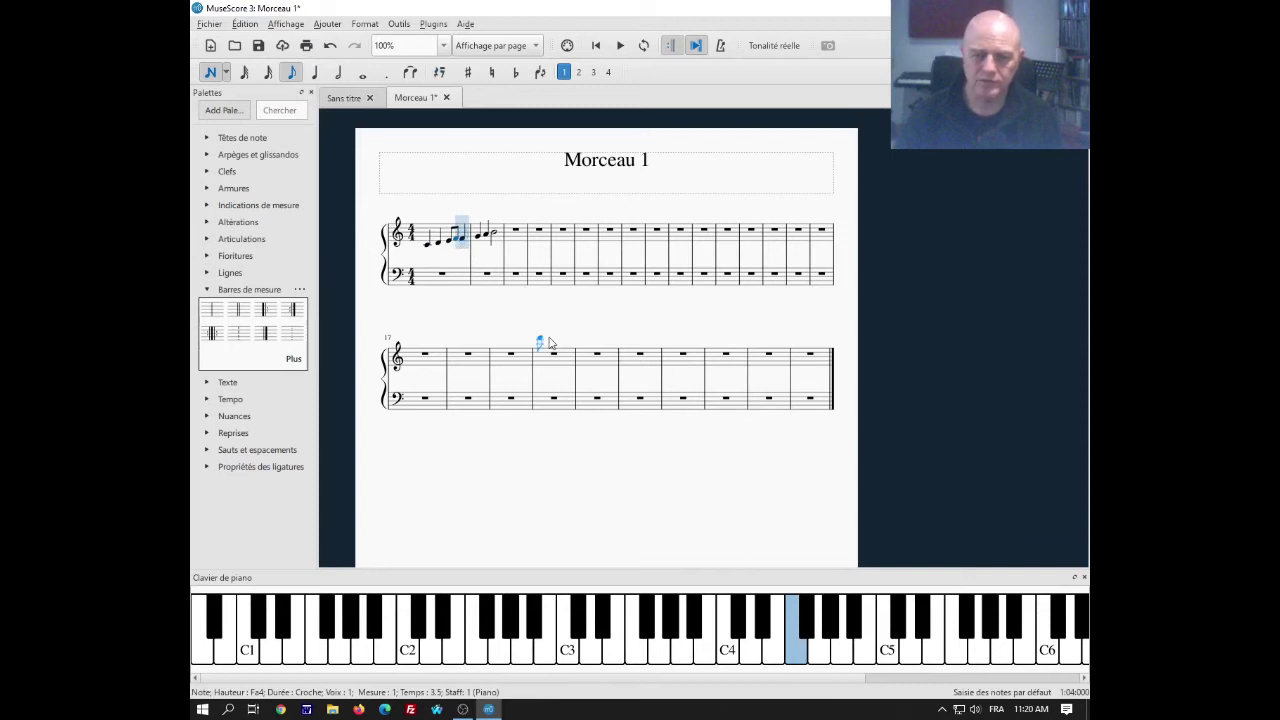
Step: Play the edited score from the beginning to hear the changed note durations
{"action": "left_click", "coordinate": [596, 46]}
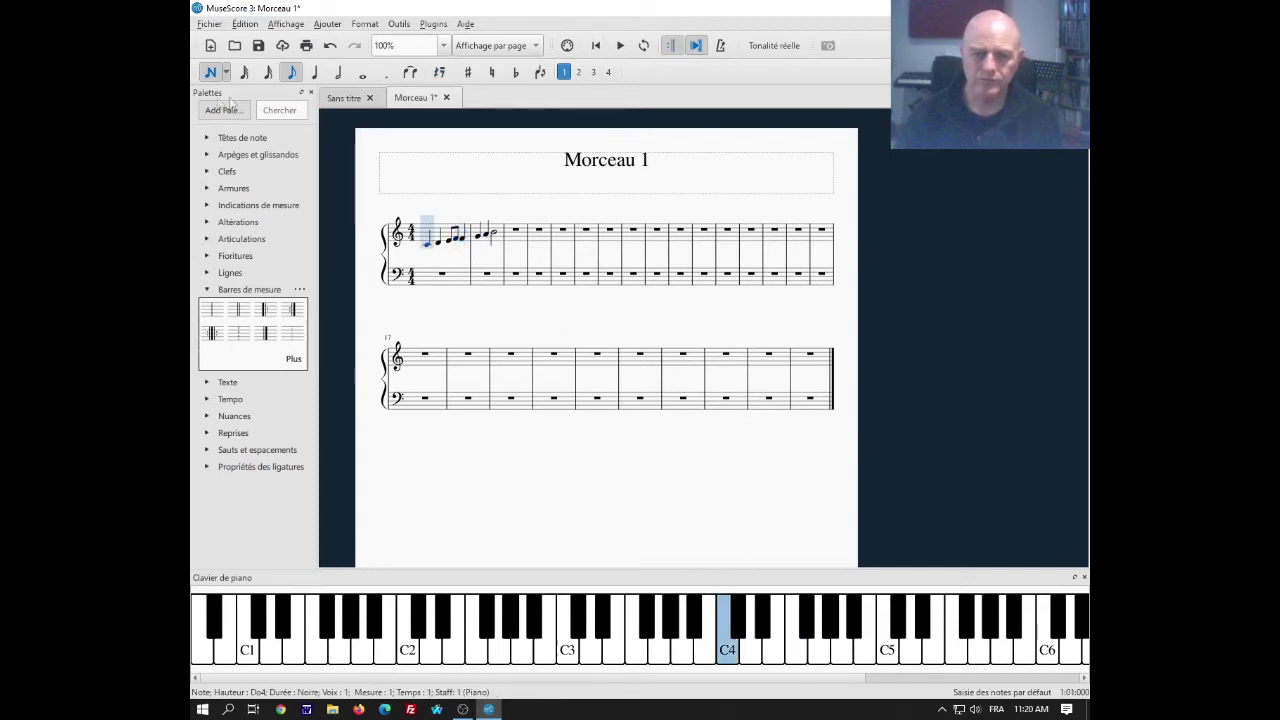
{"action": "left_click", "coordinate": [621, 47]}
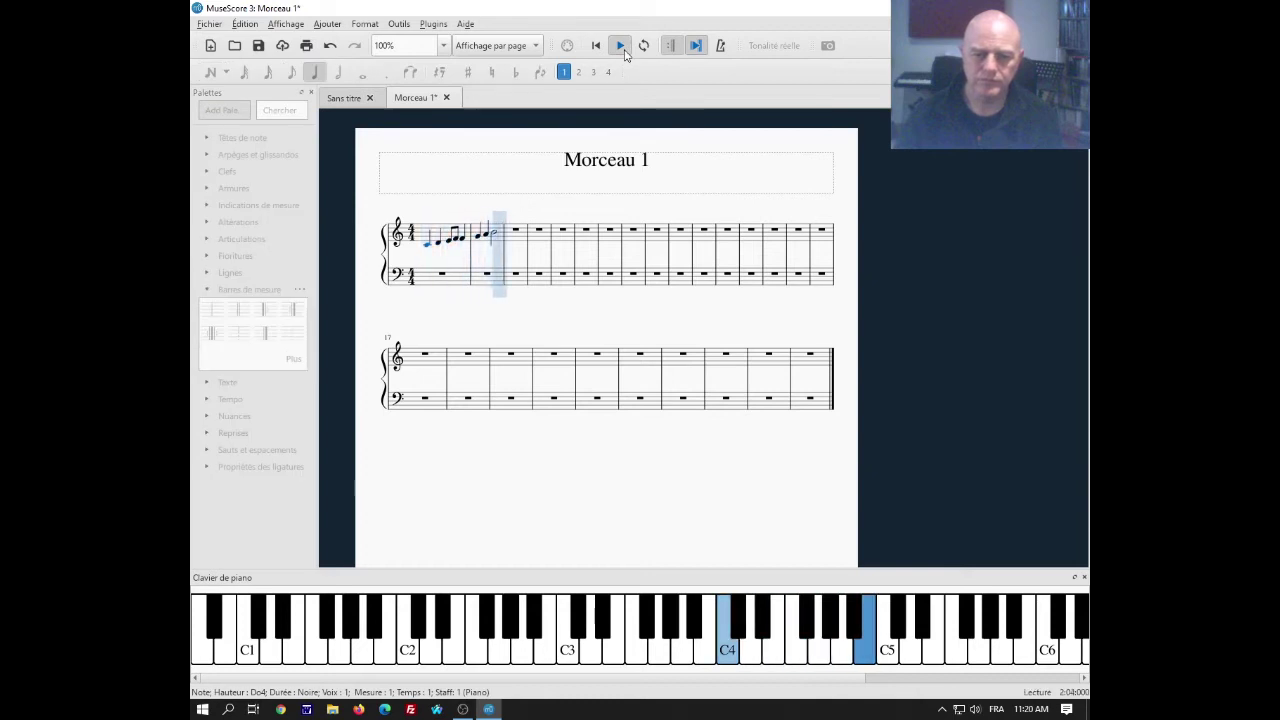
Step: Stop the playback and raise the first treble note of measure 1 to G4
{"action": "left_click", "coordinate": [621, 47]}
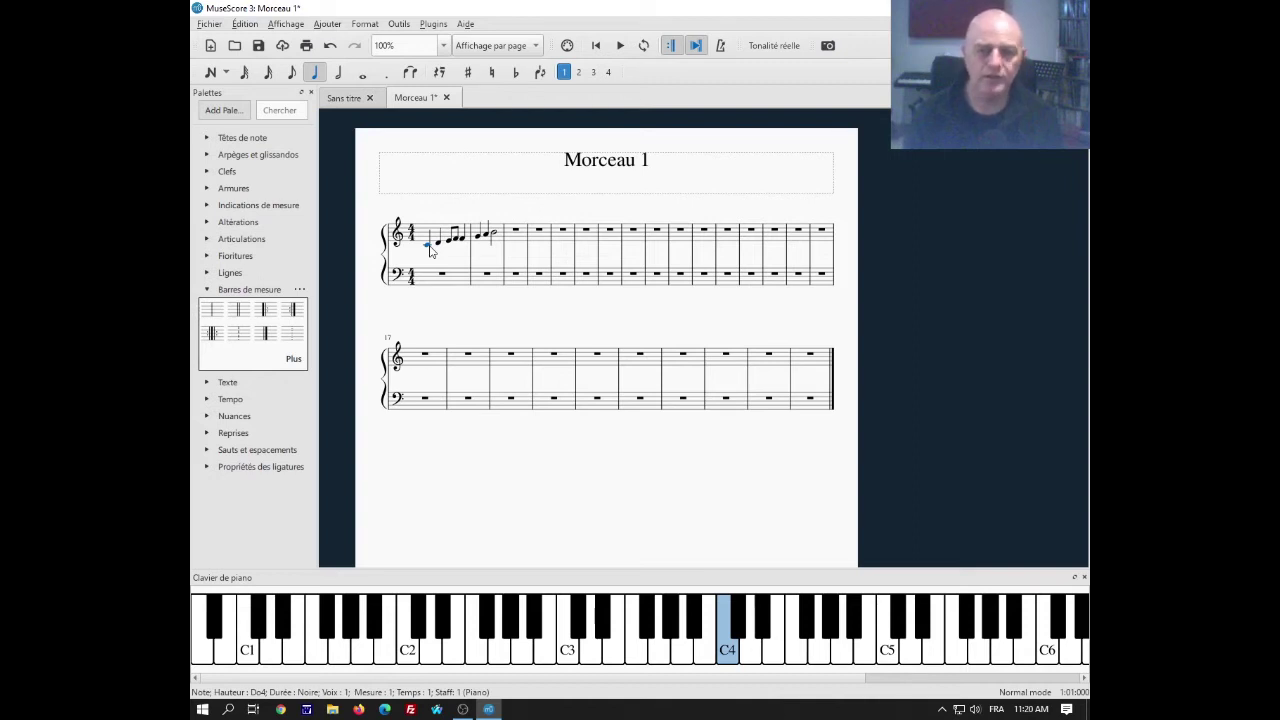
{"action": "key", "text": "Up"}
{"action": "key", "text": "Up"}
{"action": "key", "text": "Up"}
{"action": "key", "text": "Up"}
{"action": "key", "text": "Up"}
{"action": "key", "text": "Up"}
{"action": "key", "text": "Up"}
Step: Raise the second treble note of measure 1 to B4
{"action": "key", "text": "Right"}
{"action": "key", "text": "Up"}
{"action": "key", "text": "Up"}
{"action": "key", "text": "Up"}
{"action": "key", "text": "Up"}
{"action": "key", "text": "Up"}
{"action": "key", "text": "Up"}
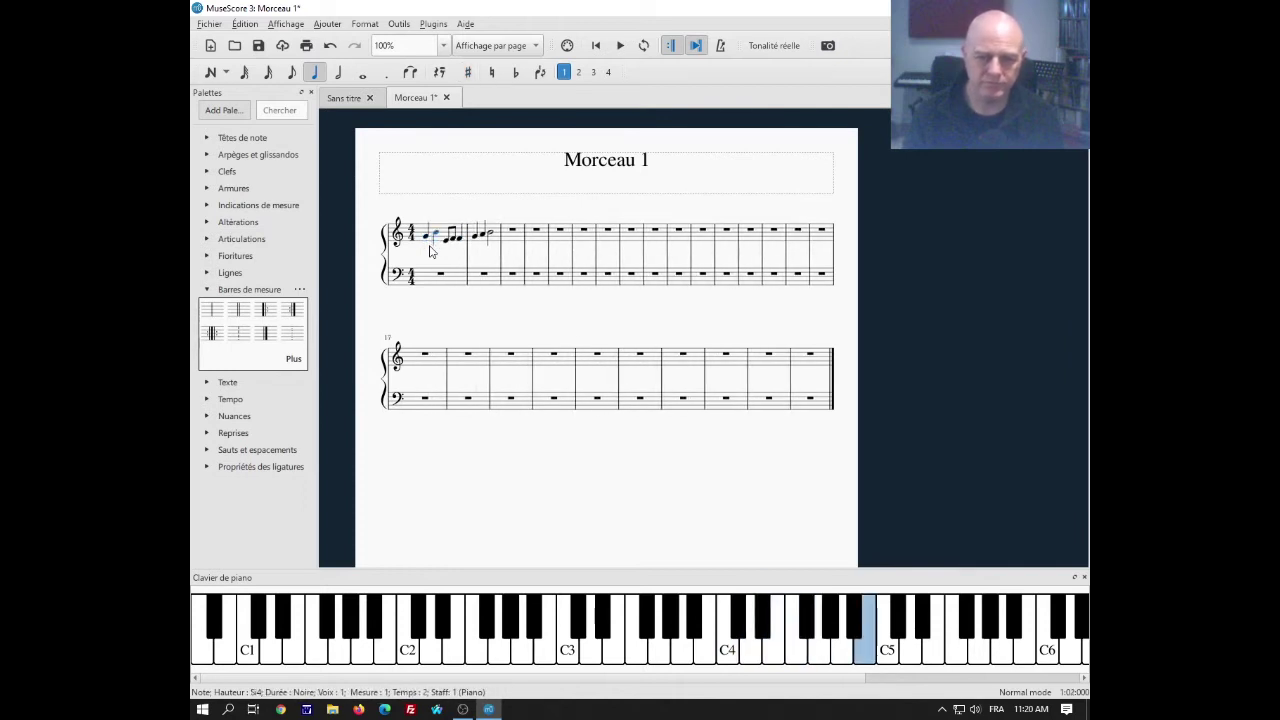
Step: Raise the first eighth note of measure 1 in the treble staff to D5
{"action": "key", "text": "Right"}
{"action": "key", "text": "Up"}
{"action": "key", "text": "Up"}
{"action": "key", "text": "Up"}
{"action": "key", "text": "Up"}
{"action": "key", "text": "Up"}
{"action": "key", "text": "Up"}
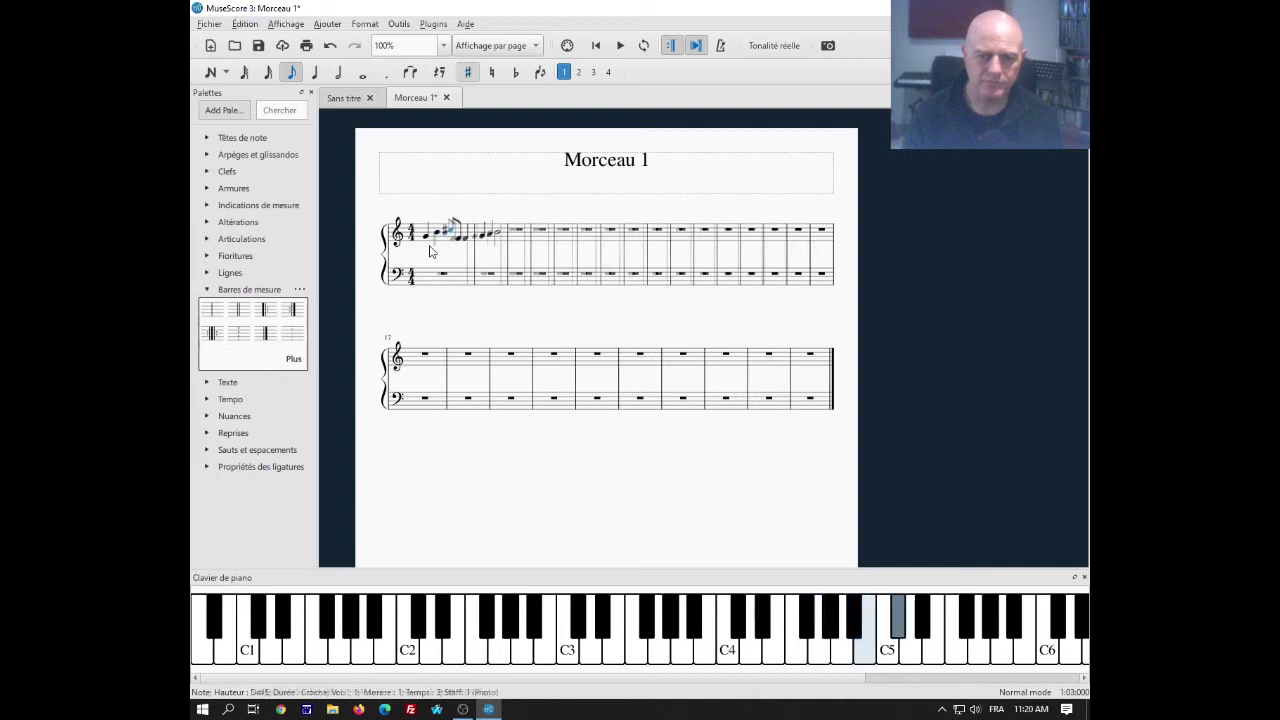
Step: Lower the second eighth note of measure 1 to D4 and raise the measure's last treble note to B4
{"action": "key", "text": "Right"}
{"action": "key", "text": "Down"}
{"action": "key", "text": "Down"}
{"action": "key", "text": "Down"}
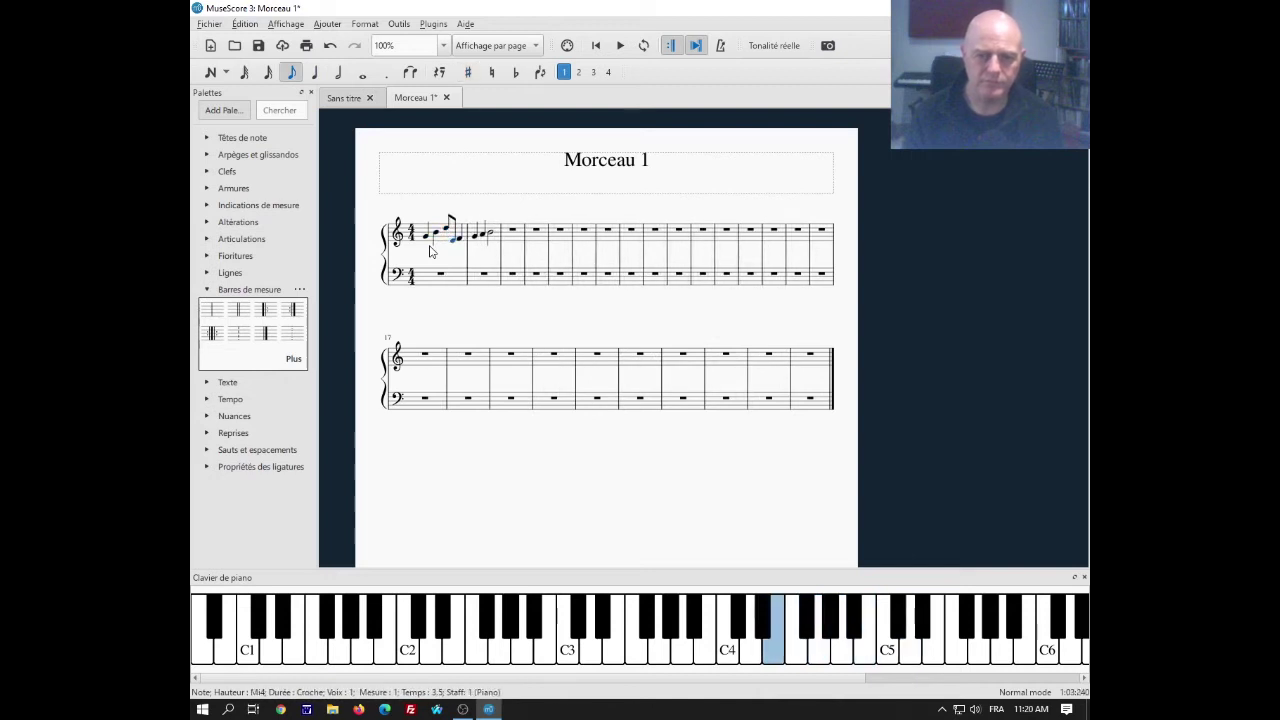
{"action": "key", "text": "Right"}
{"action": "key", "text": "Up"}
{"action": "key", "text": "Up"}
{"action": "key", "text": "Up"}
{"action": "key", "text": "Down"}
{"action": "key", "text": "Down"}
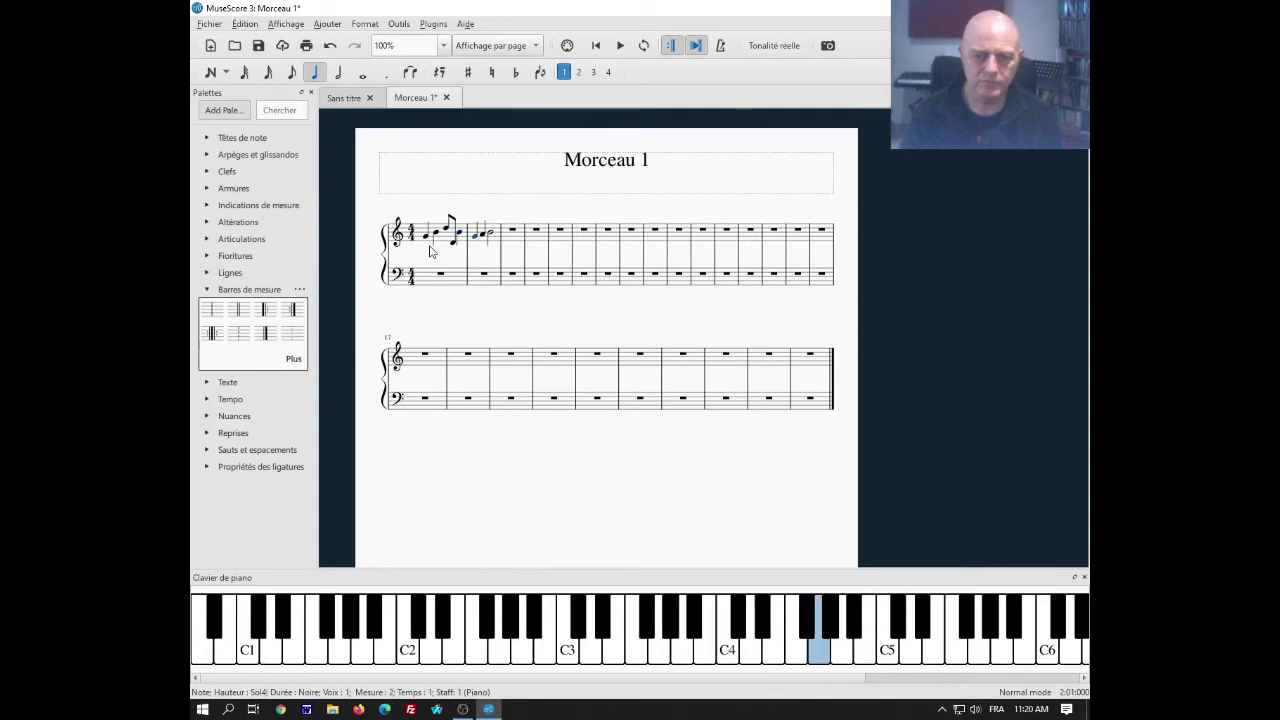
Step: Raise the second treble note of measure 2 to C5 and play back the reworked melody
{"action": "key", "text": "Right"}
{"action": "key", "text": "Up"}
{"action": "key", "text": "Up"}
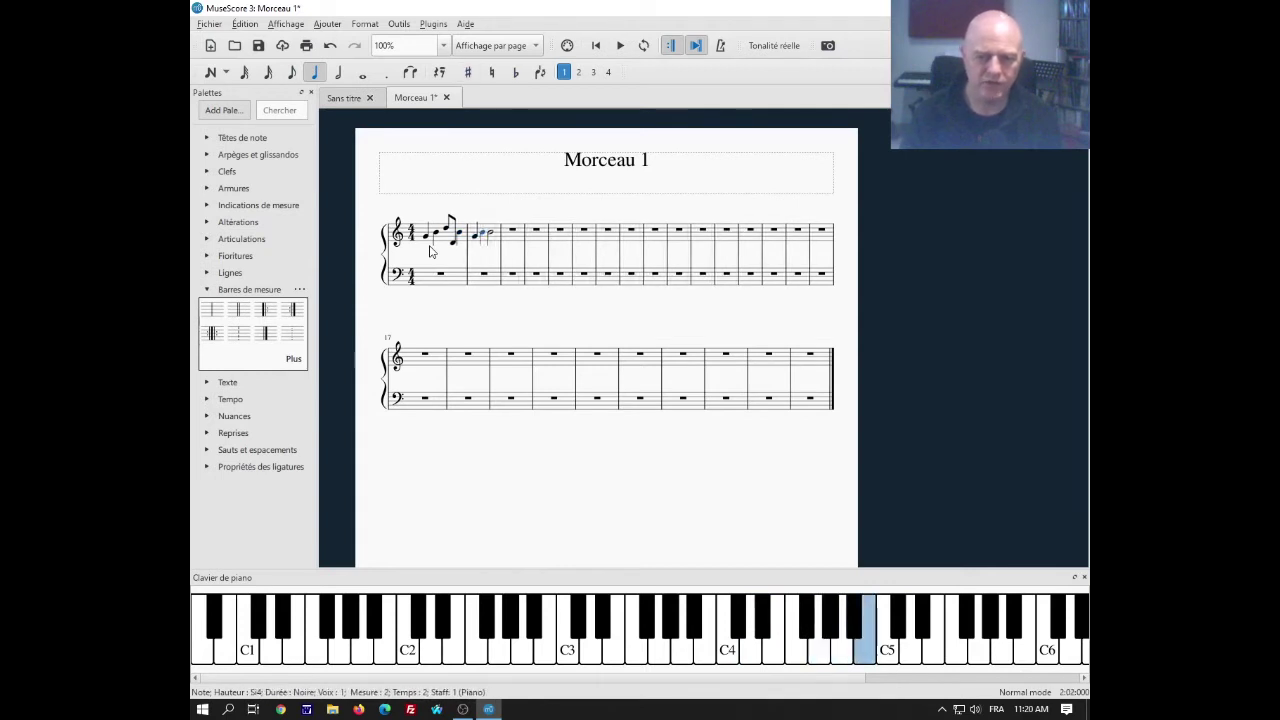
{"action": "key", "text": "Up"}
{"action": "key", "text": "Up"}
{"action": "key", "text": "Down"}
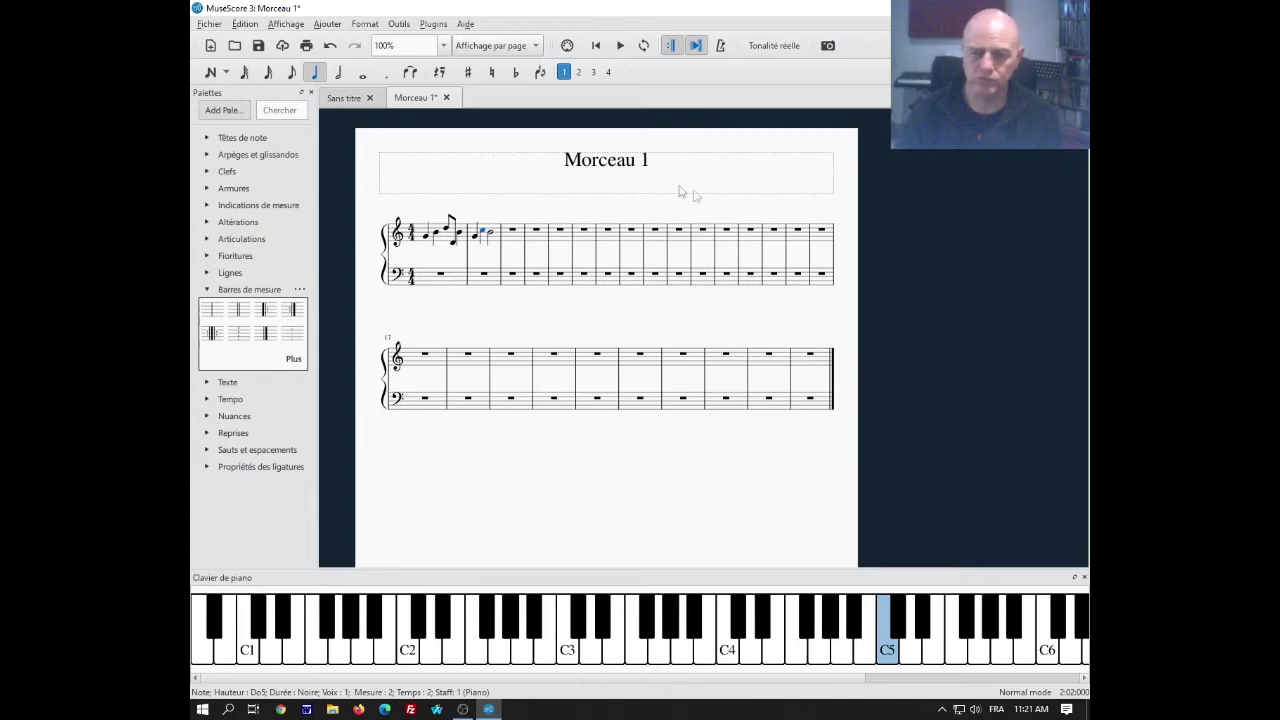
{"action": "left_click", "coordinate": [620, 46]}
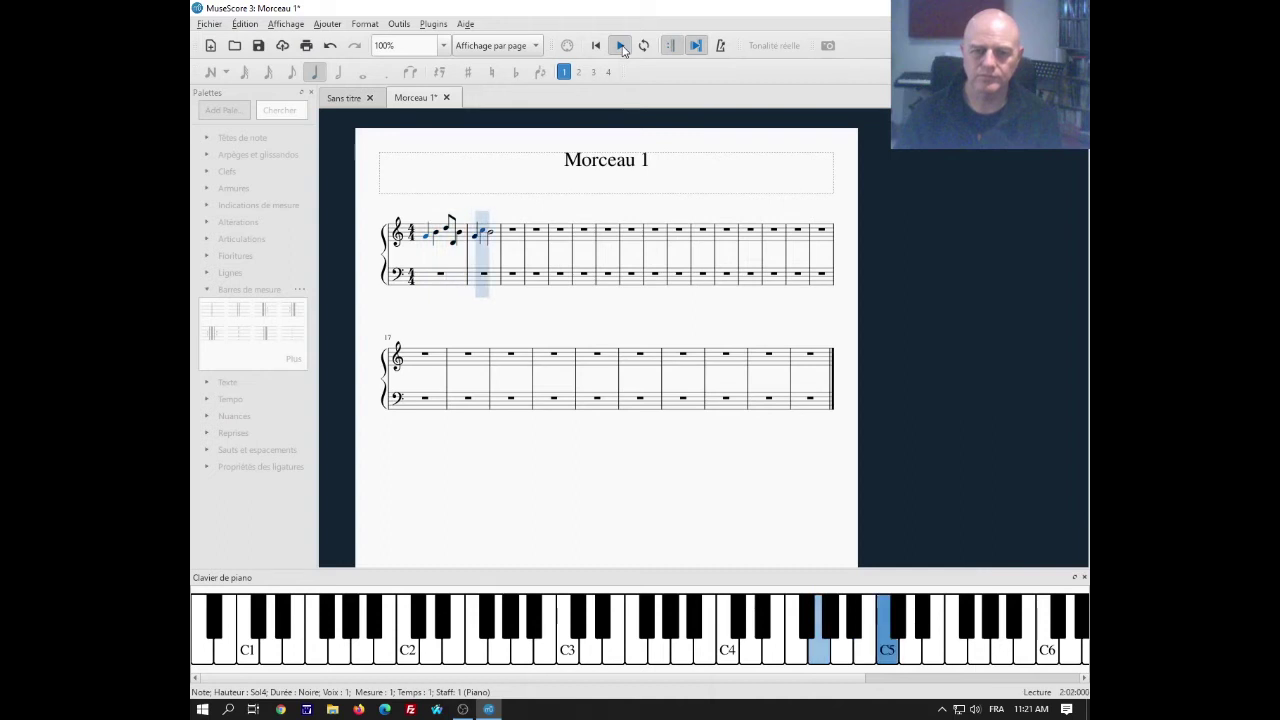
{"action": "left_click", "coordinate": [620, 46]}
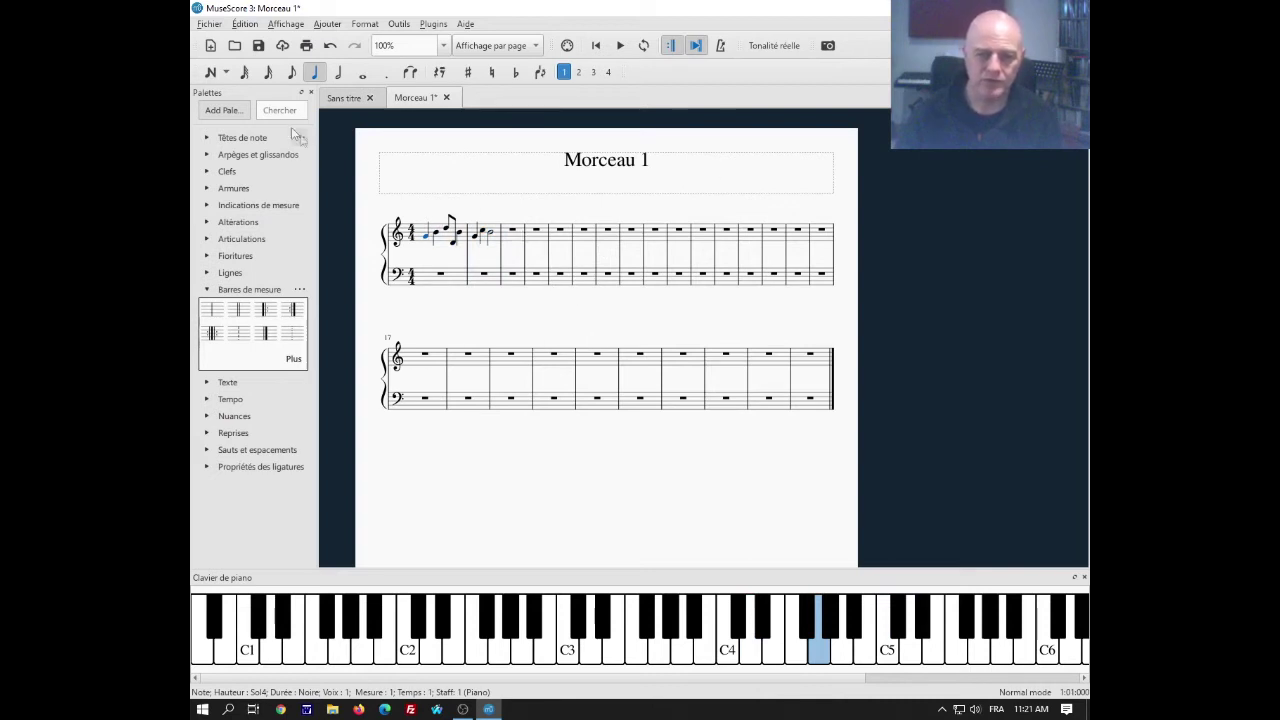
Step: Enter whole-note chords in the bass staff: C3 with G3 in measure 1 and A2 with E3 in measure 2
{"action": "left_click", "coordinate": [211, 74]}
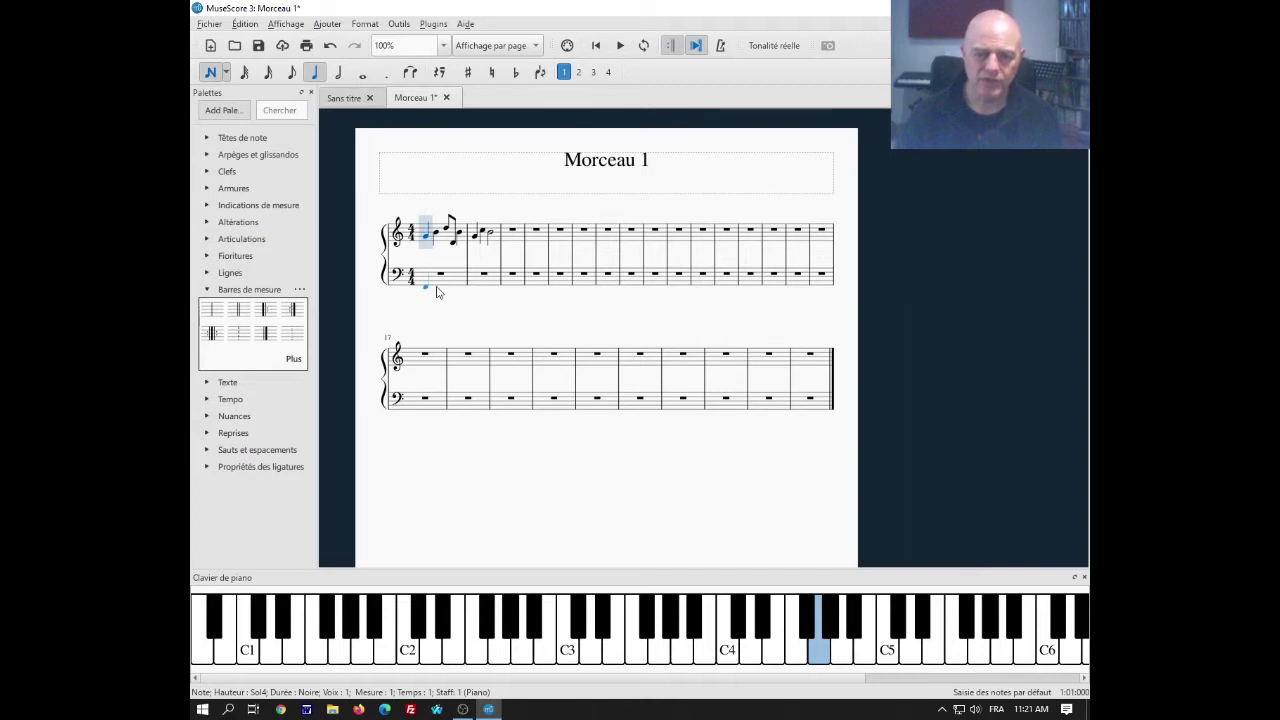
{"action": "left_click", "coordinate": [363, 78]}
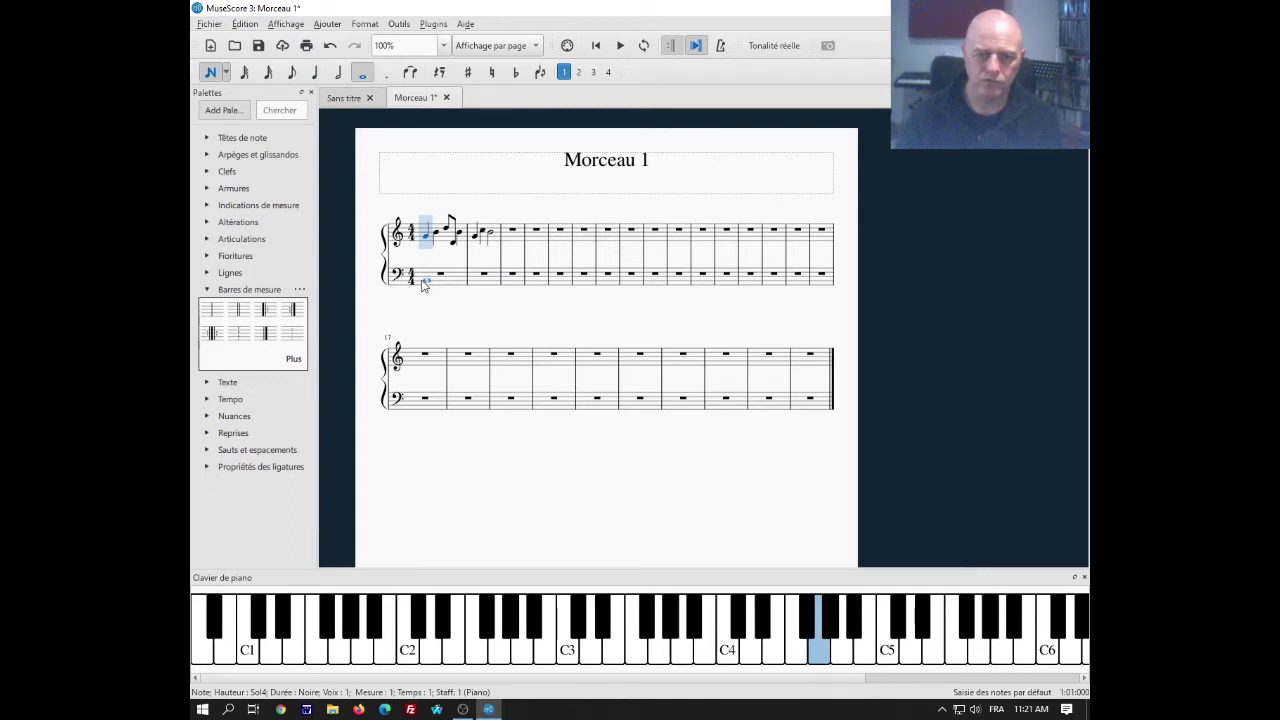
{"action": "left_click", "coordinate": [423, 277]}
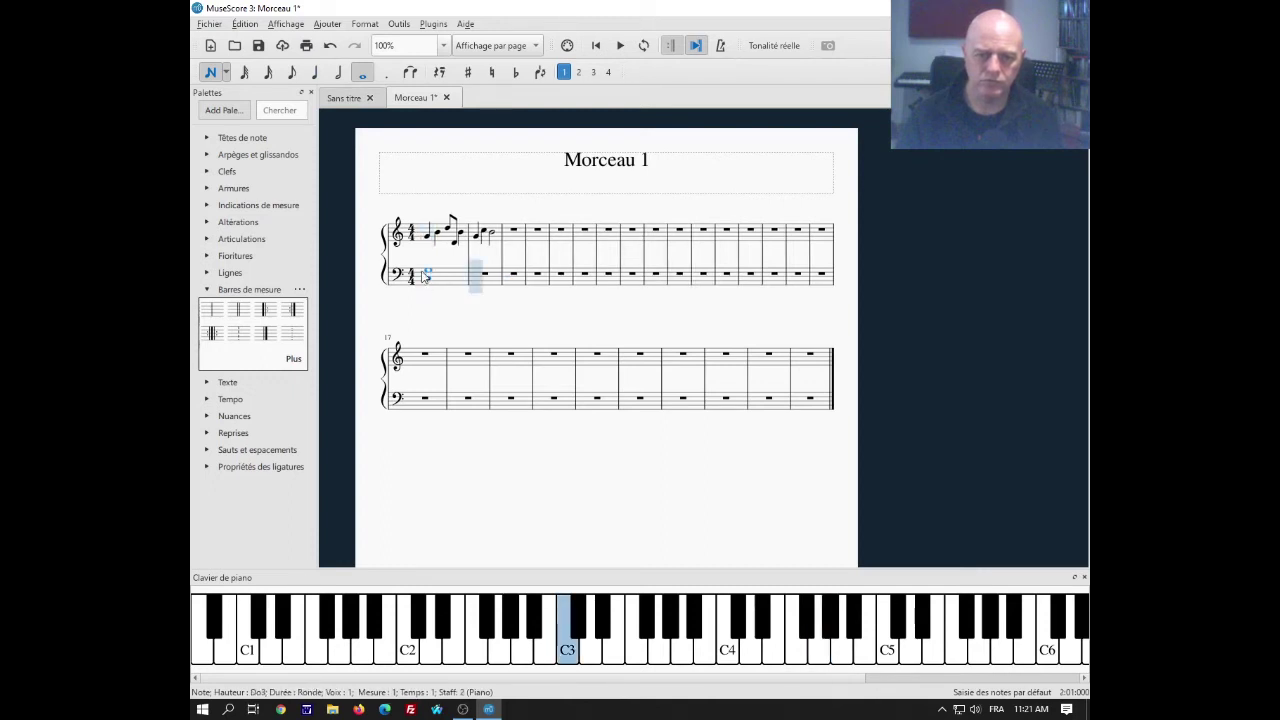
{"action": "key", "text": "shift+g"}
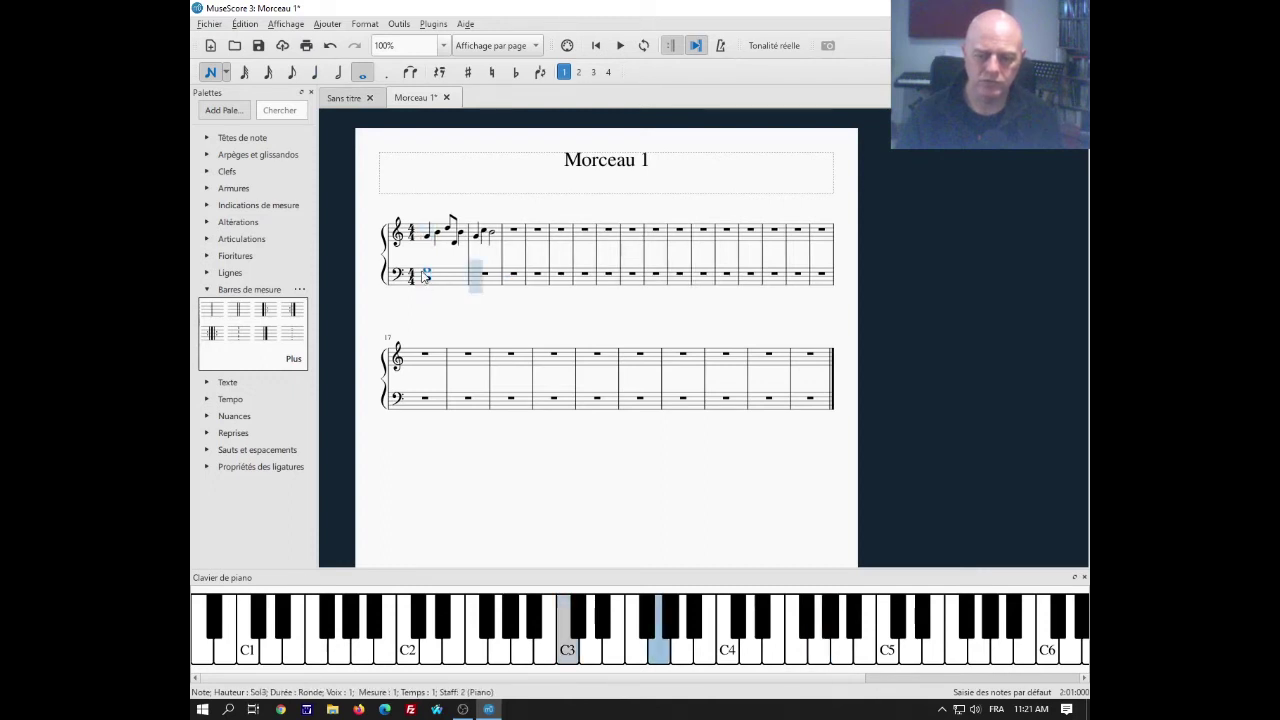
{"action": "left_click", "coordinate": [477, 286]}
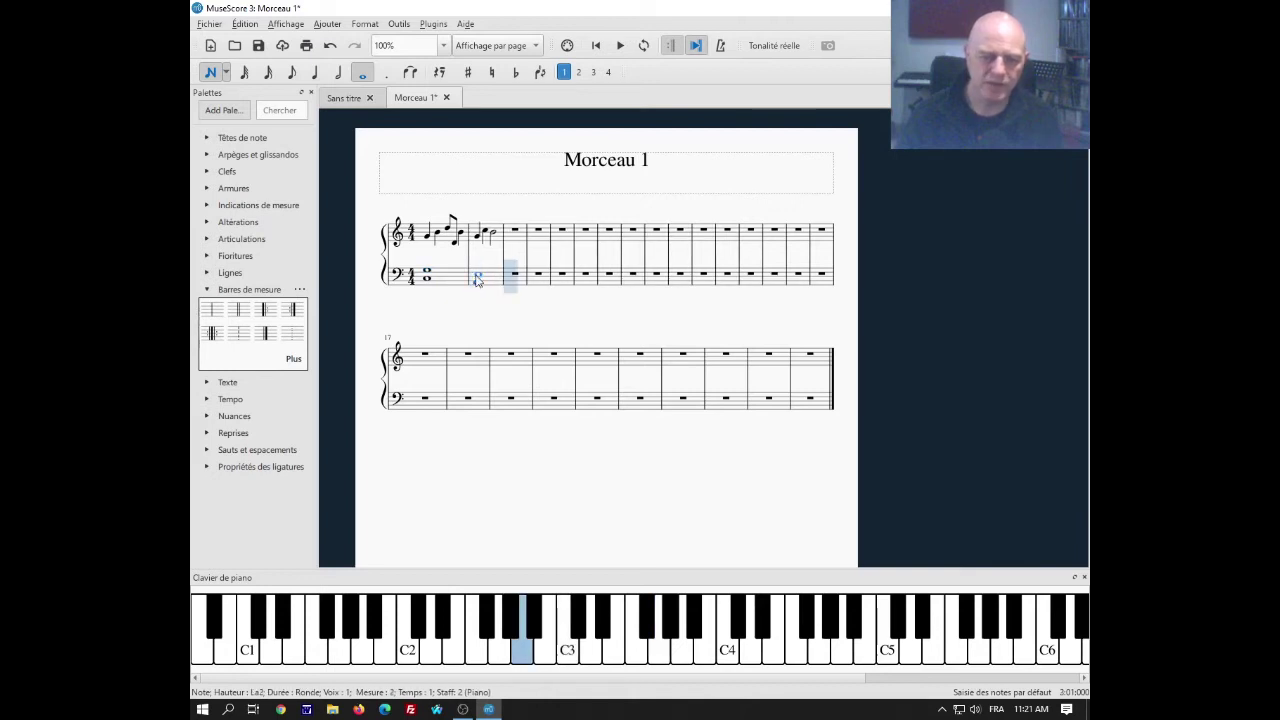
{"action": "left_click", "coordinate": [476, 273], "text": "shift"}
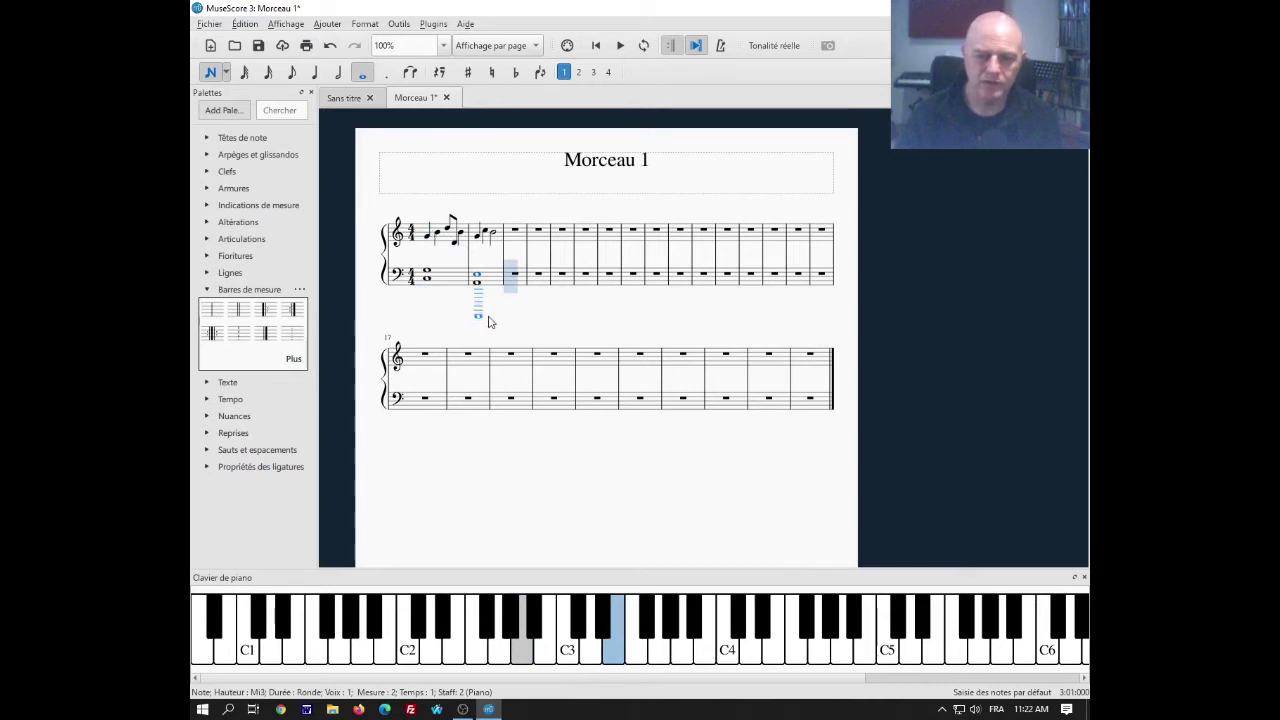
Step: Play the score from the beginning to hear the melody with the bass chords, then stop playback
{"action": "left_click", "coordinate": [596, 45]}
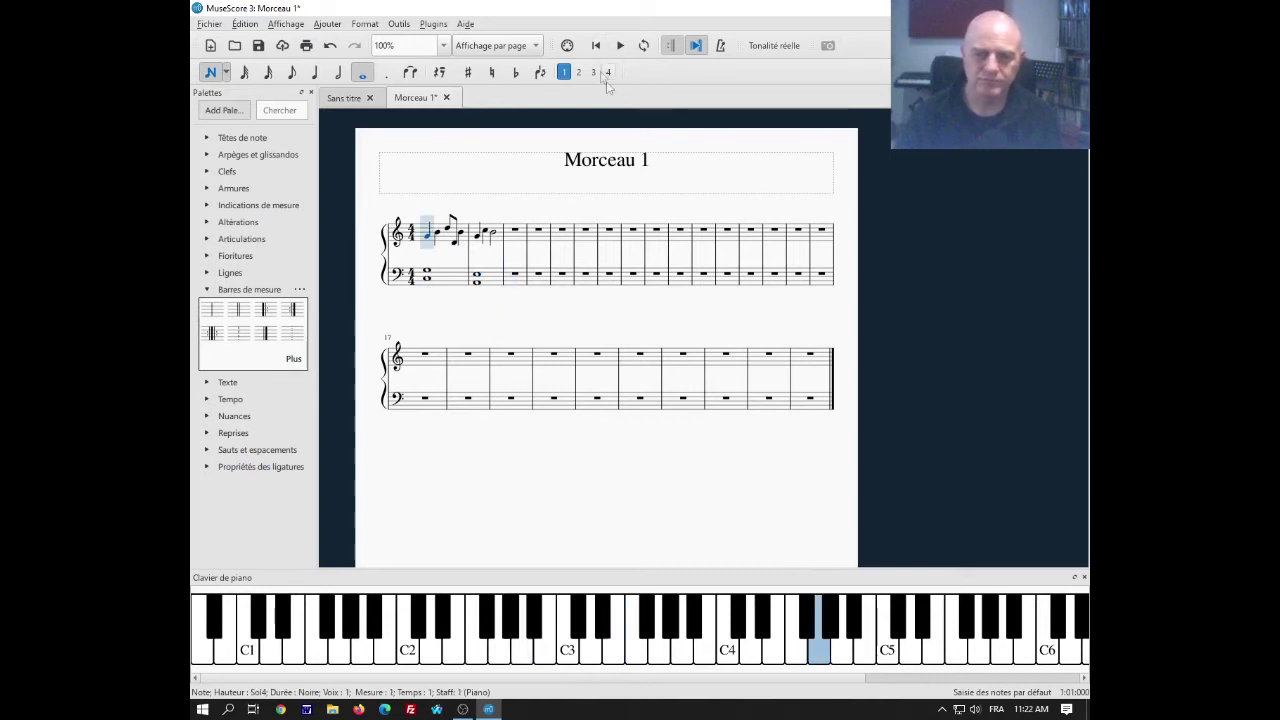
{"action": "left_click", "coordinate": [619, 46]}
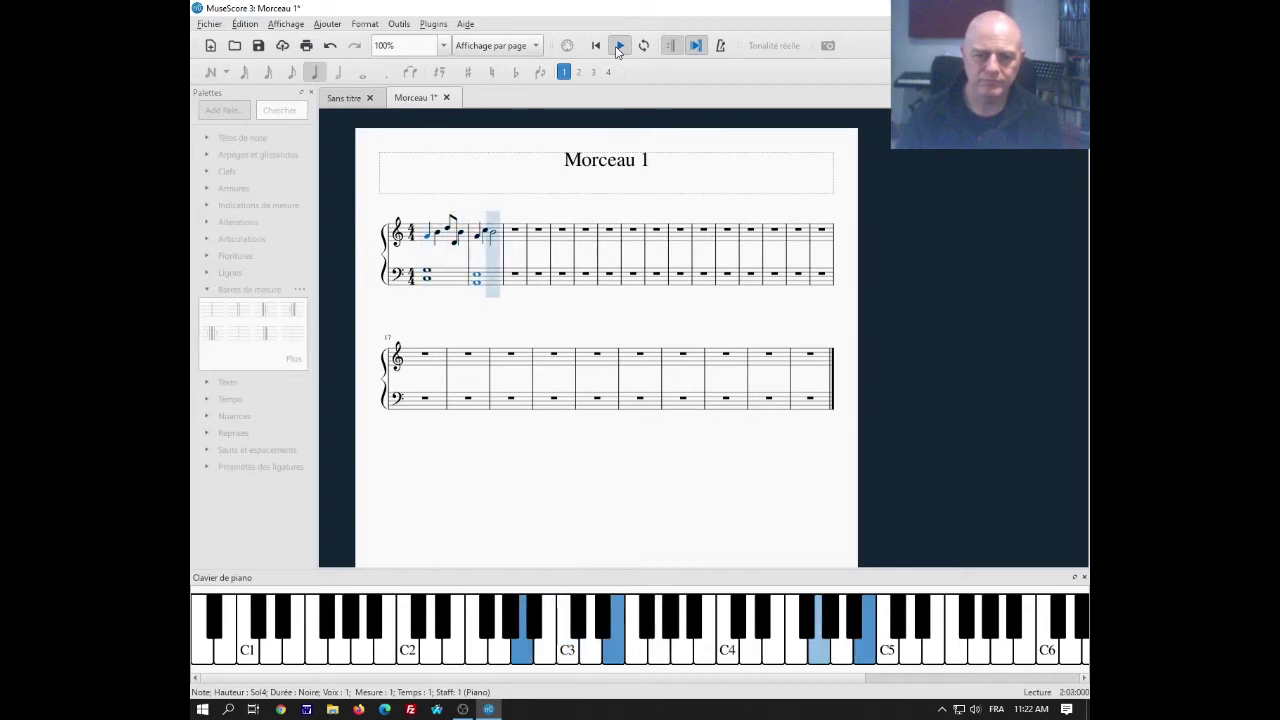
{"action": "left_click", "coordinate": [619, 47]}
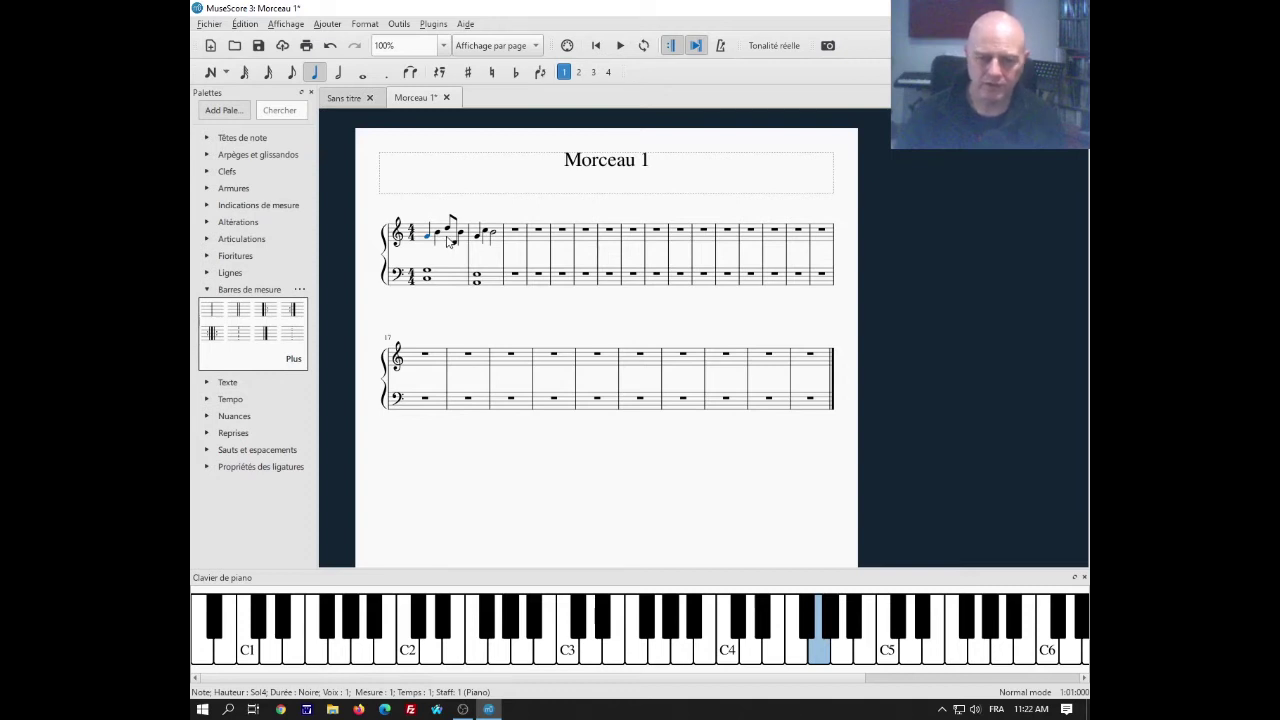
Step: Copy treble measures 1 and 2 and paste them starting at measure 3 of the treble staff
{"action": "left_click", "coordinate": [448, 242]}
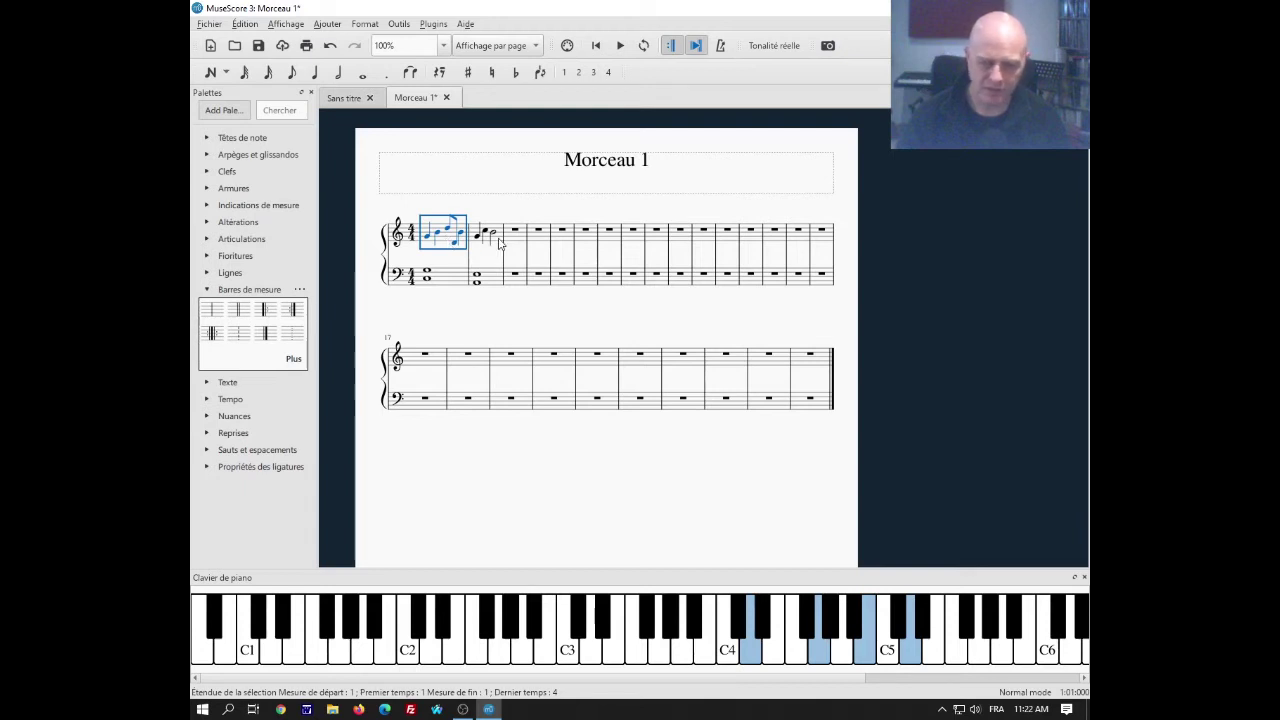
{"action": "left_click", "coordinate": [500, 243], "text": "shift"}
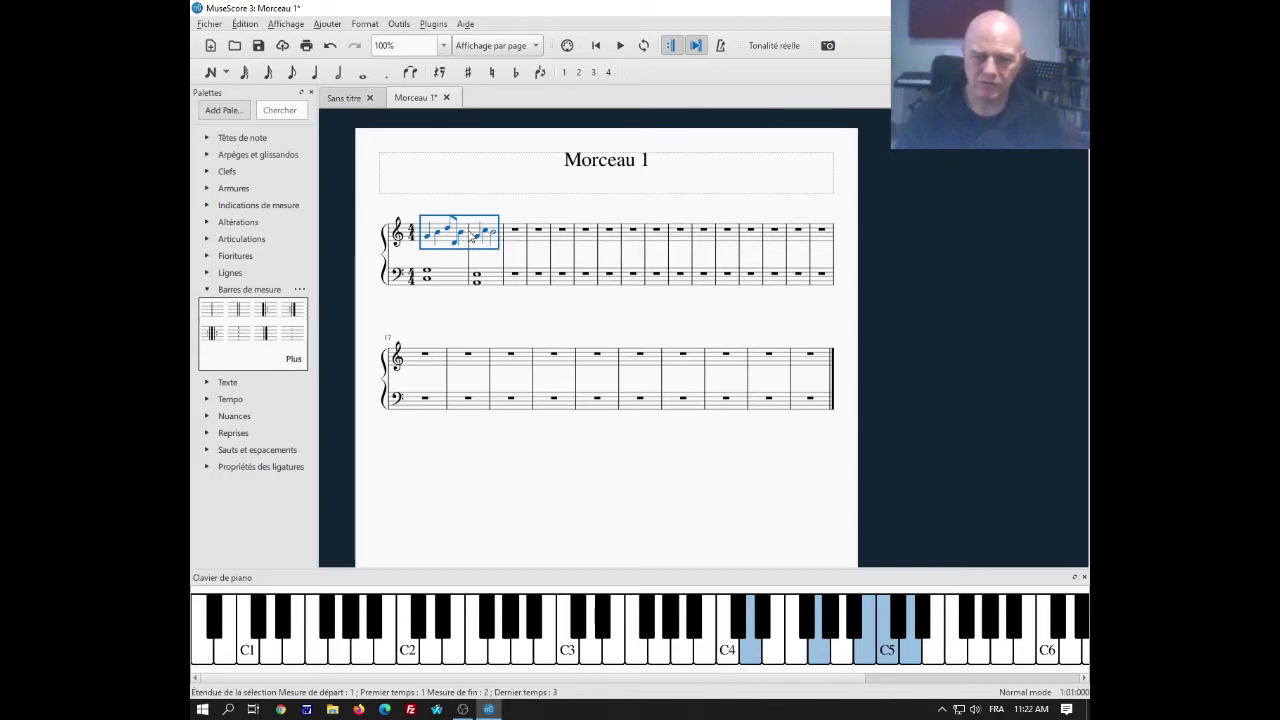
{"action": "right_click", "coordinate": [475, 237]}
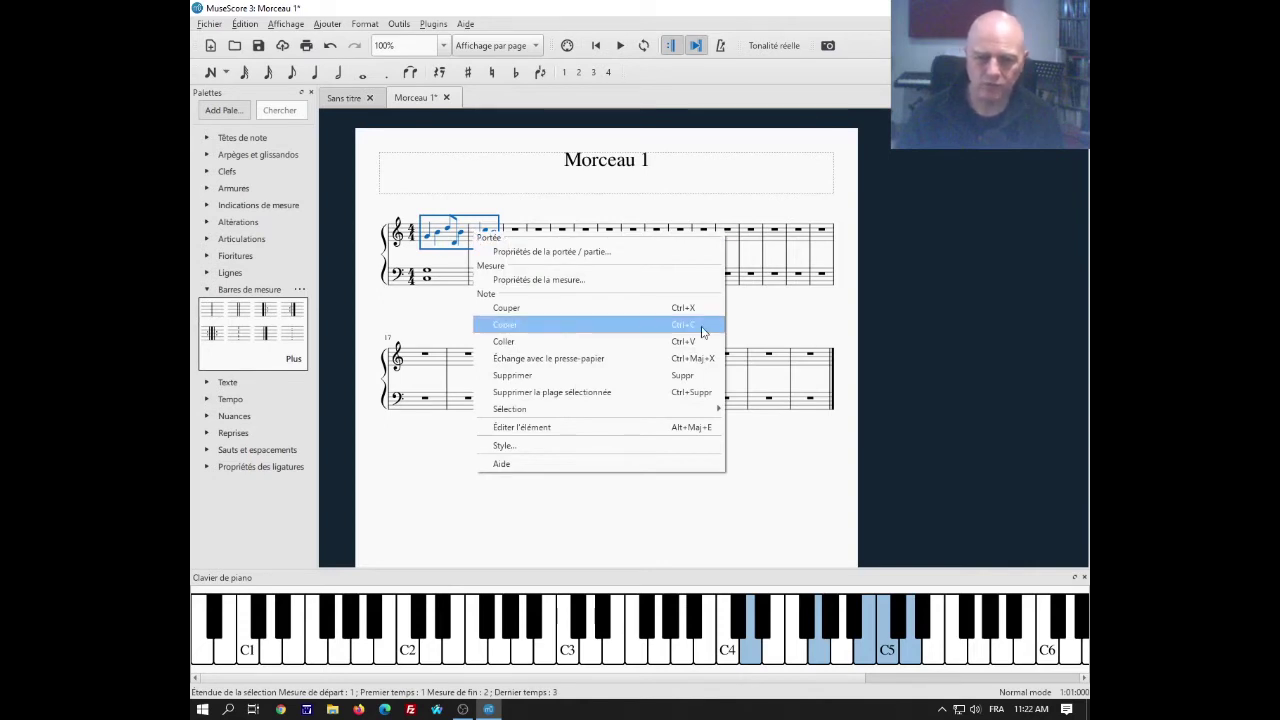
{"action": "left_click", "coordinate": [646, 329]}
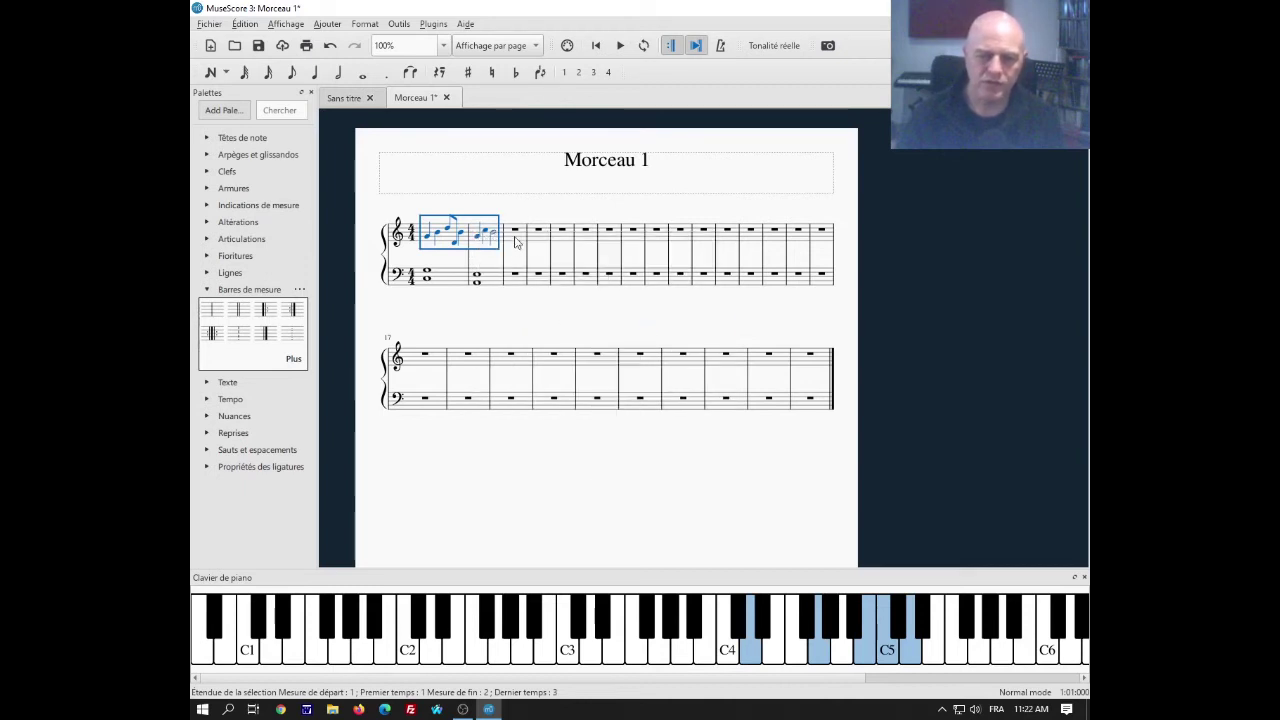
{"action": "left_click", "coordinate": [515, 240]}
{"action": "right_click", "coordinate": [518, 243]}
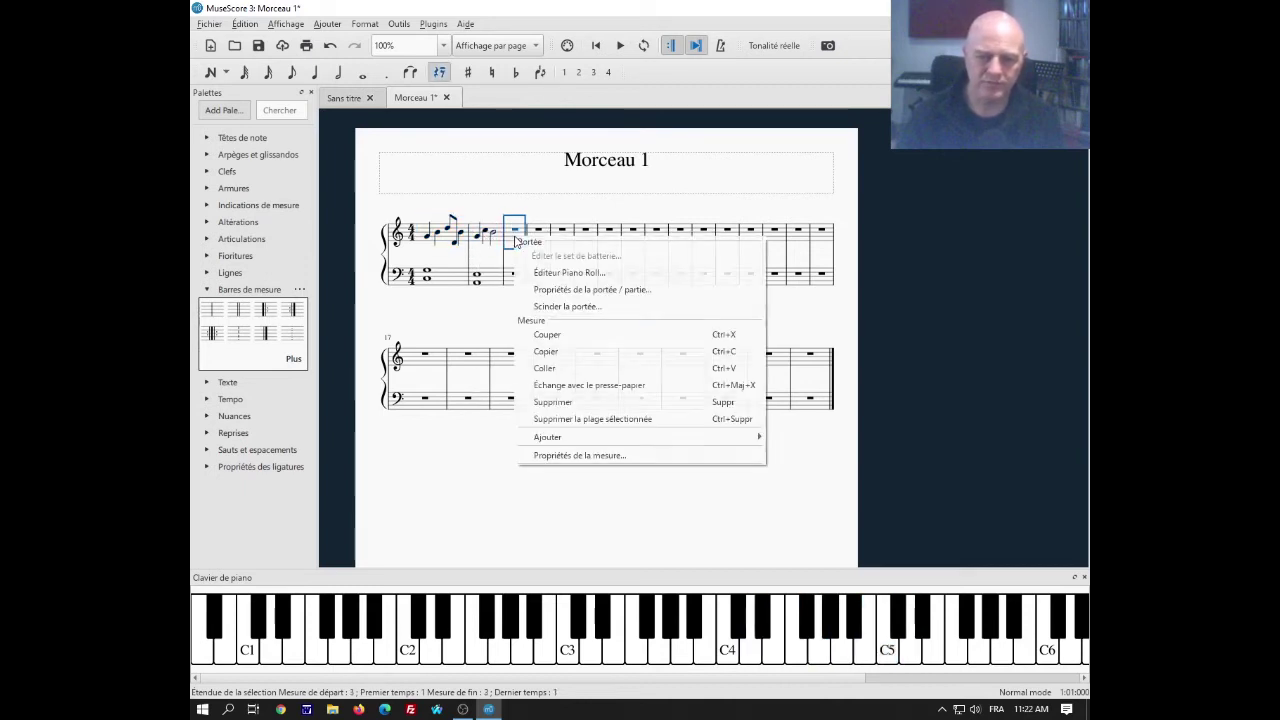
{"action": "left_click", "coordinate": [591, 369]}
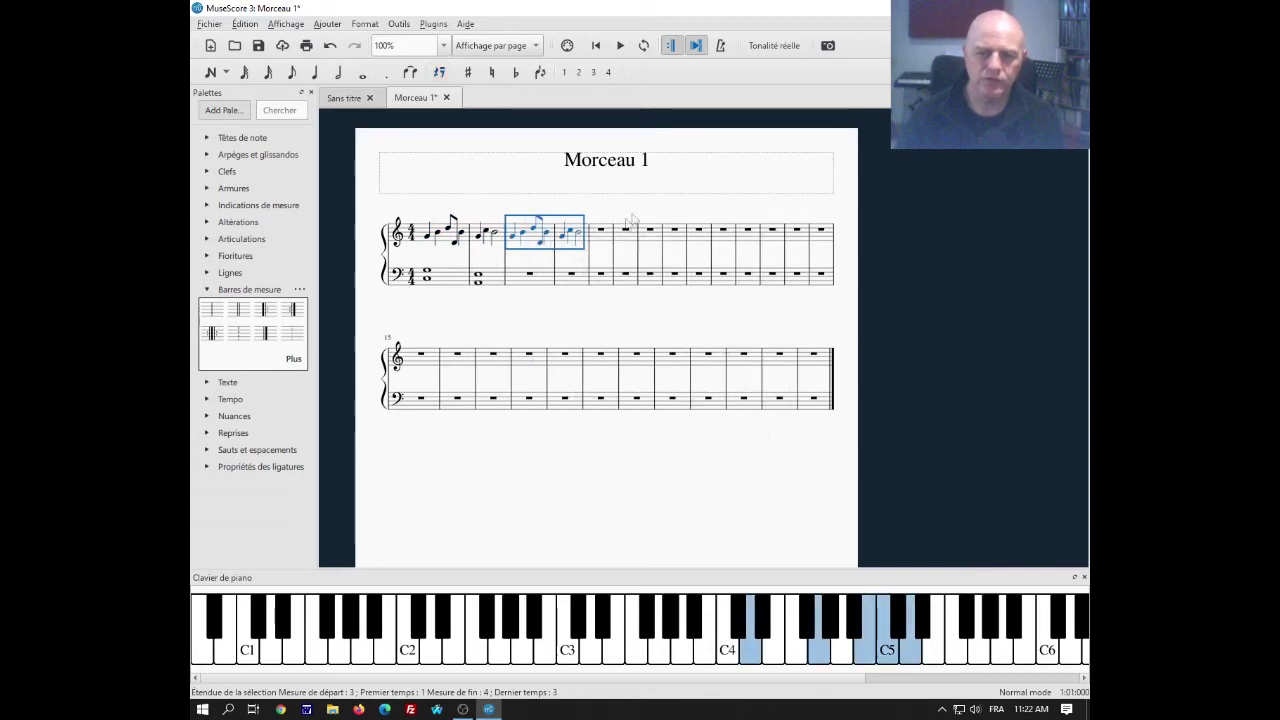
Step: Play the score from the beginning through the pasted measures, then stop and return to the start
{"action": "left_click", "coordinate": [596, 45]}
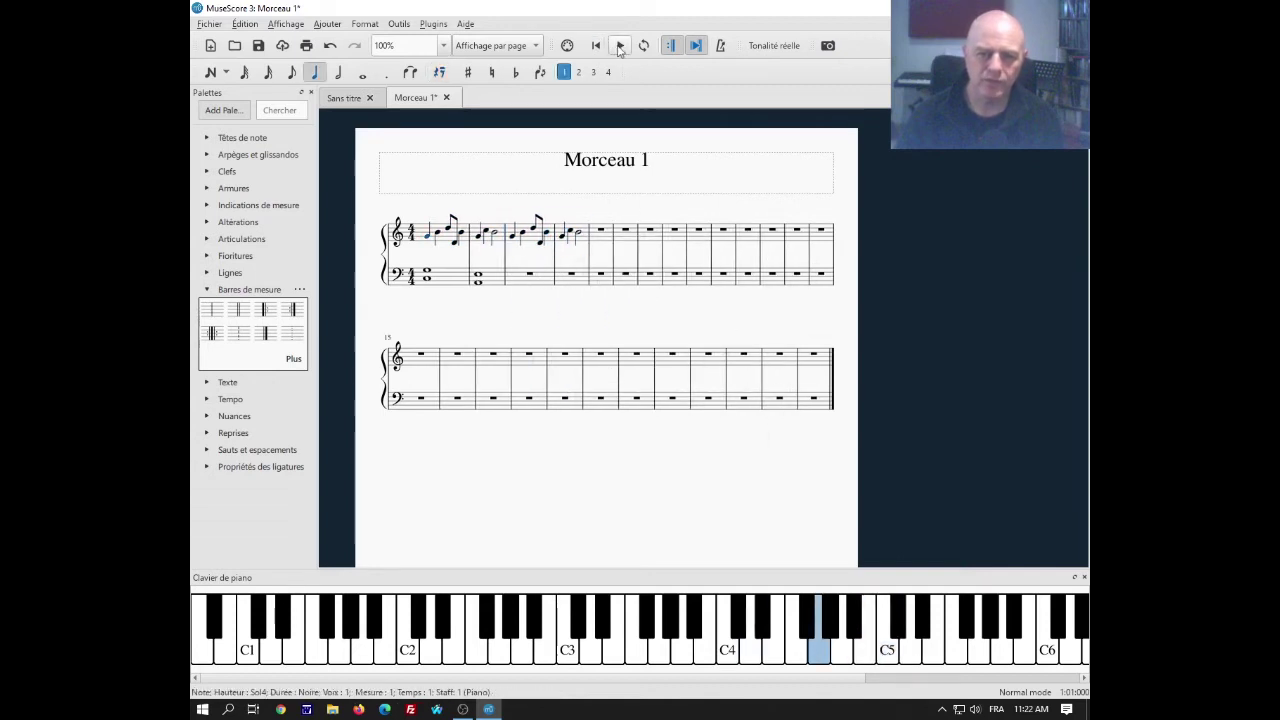
{"action": "left_click", "coordinate": [620, 46]}
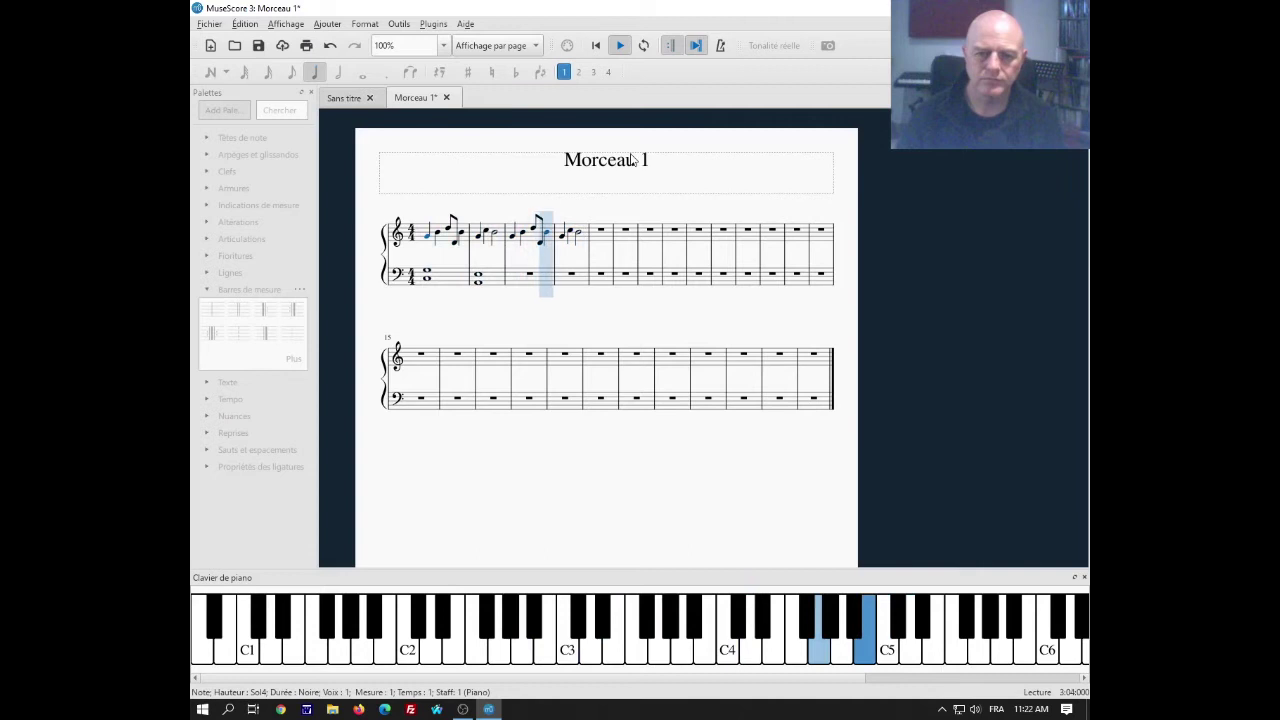
{"action": "left_click", "coordinate": [615, 46]}
{"action": "left_click", "coordinate": [598, 46]}
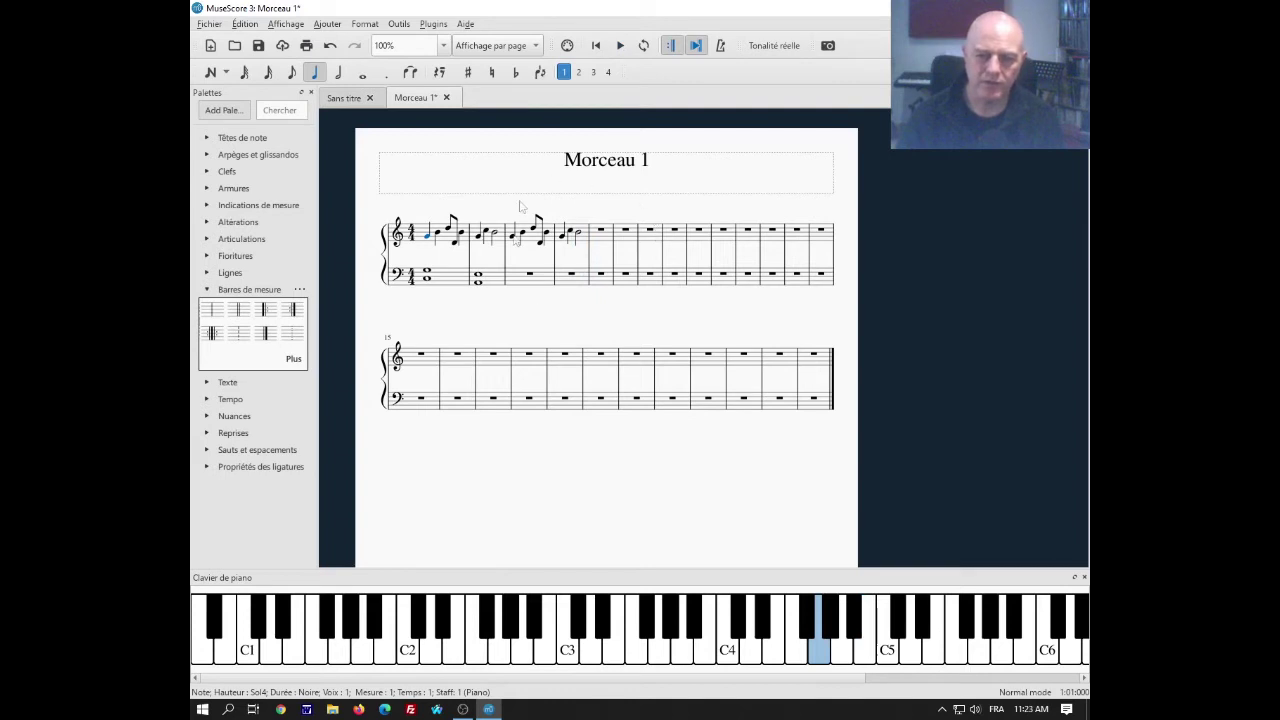
Step: Change the two treble eighth notes of measure 1 to C5 and F4
{"action": "left_click", "coordinate": [451, 231]}
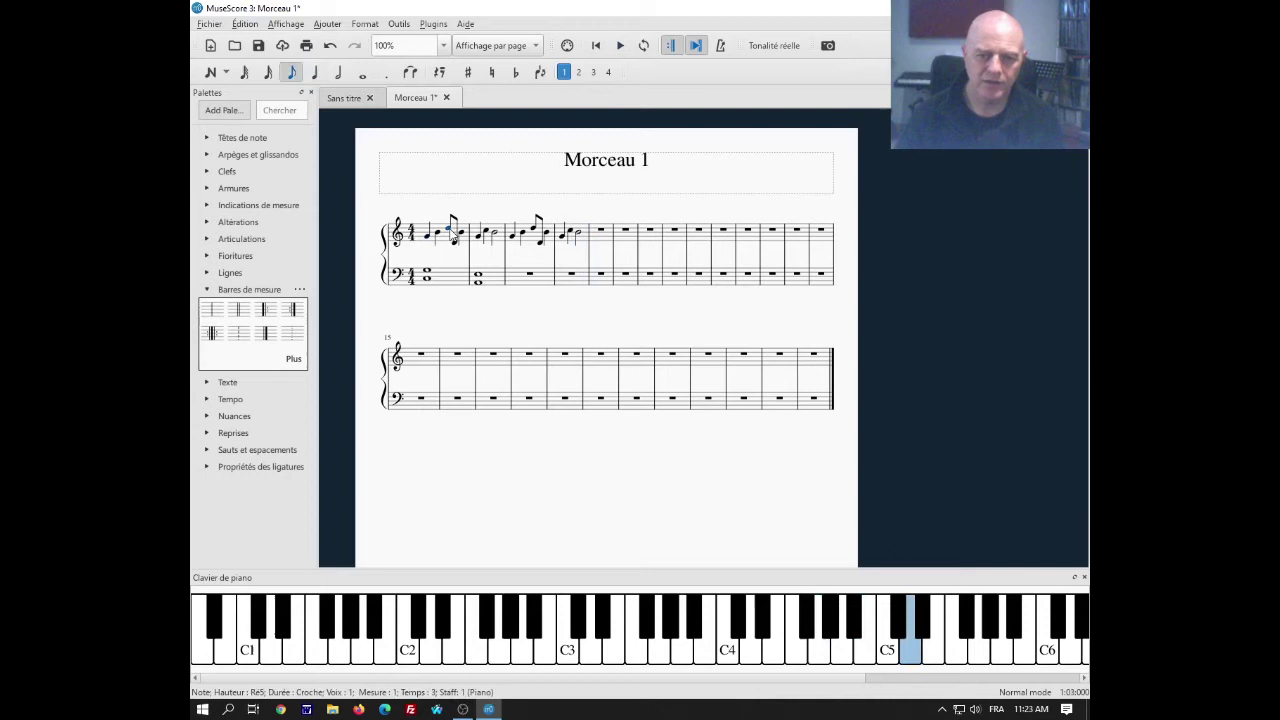
{"action": "left_click_drag", "start_coordinate": [454, 235], "coordinate": [456, 248]}
{"action": "key", "text": "Up"}
{"action": "key", "text": "g"}
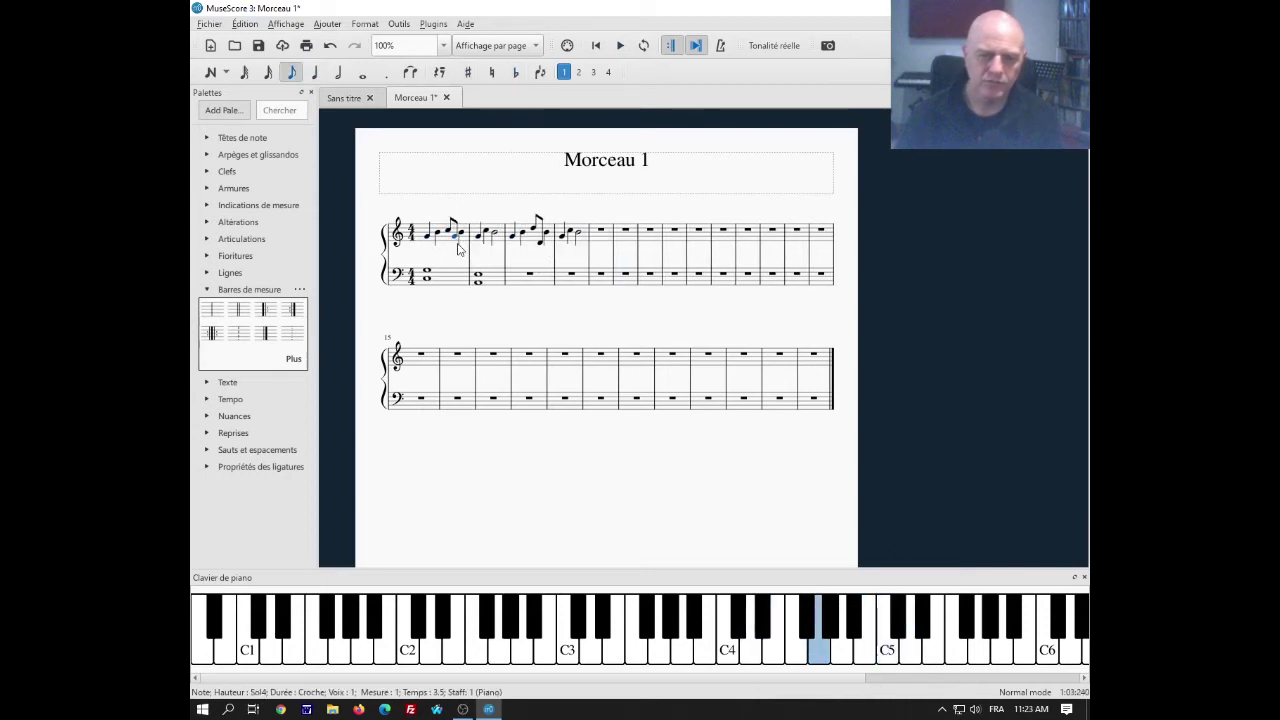
{"action": "key", "text": "f"}
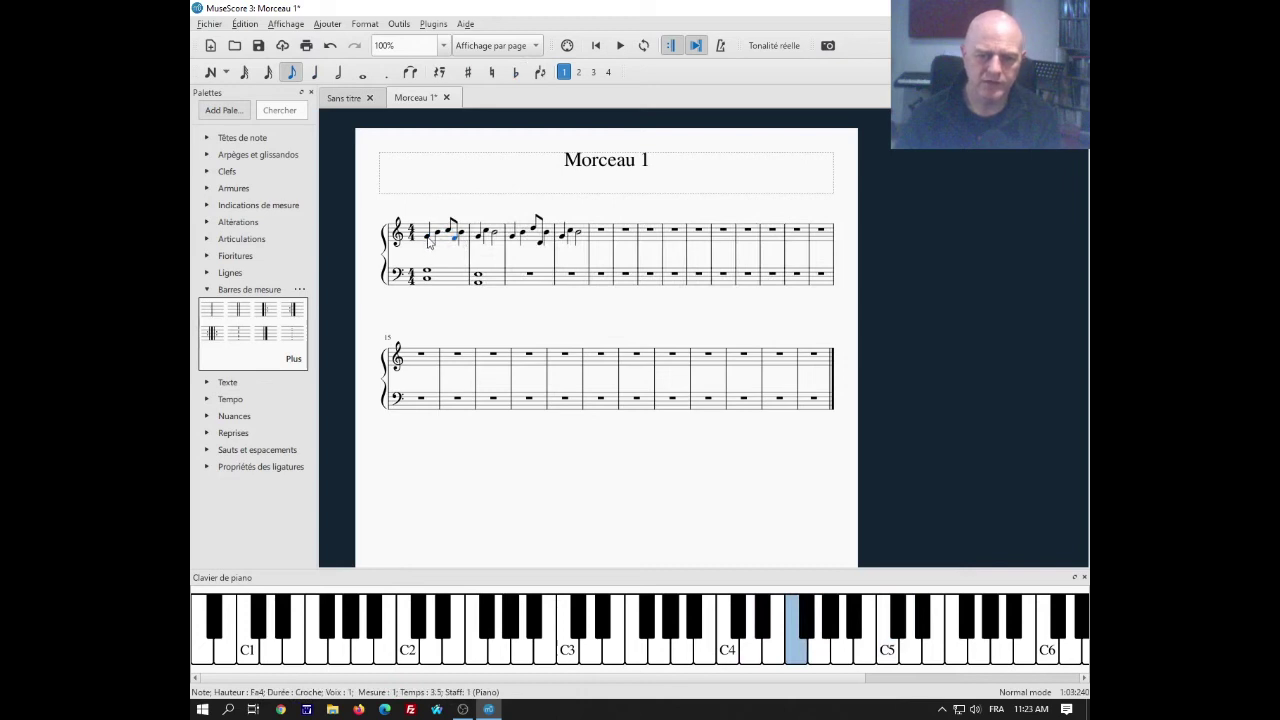
Step: Play the score from the first treble note to check the changed eighth notes, then stop playback
{"action": "left_click", "coordinate": [428, 239]}
{"action": "key", "text": "space"}
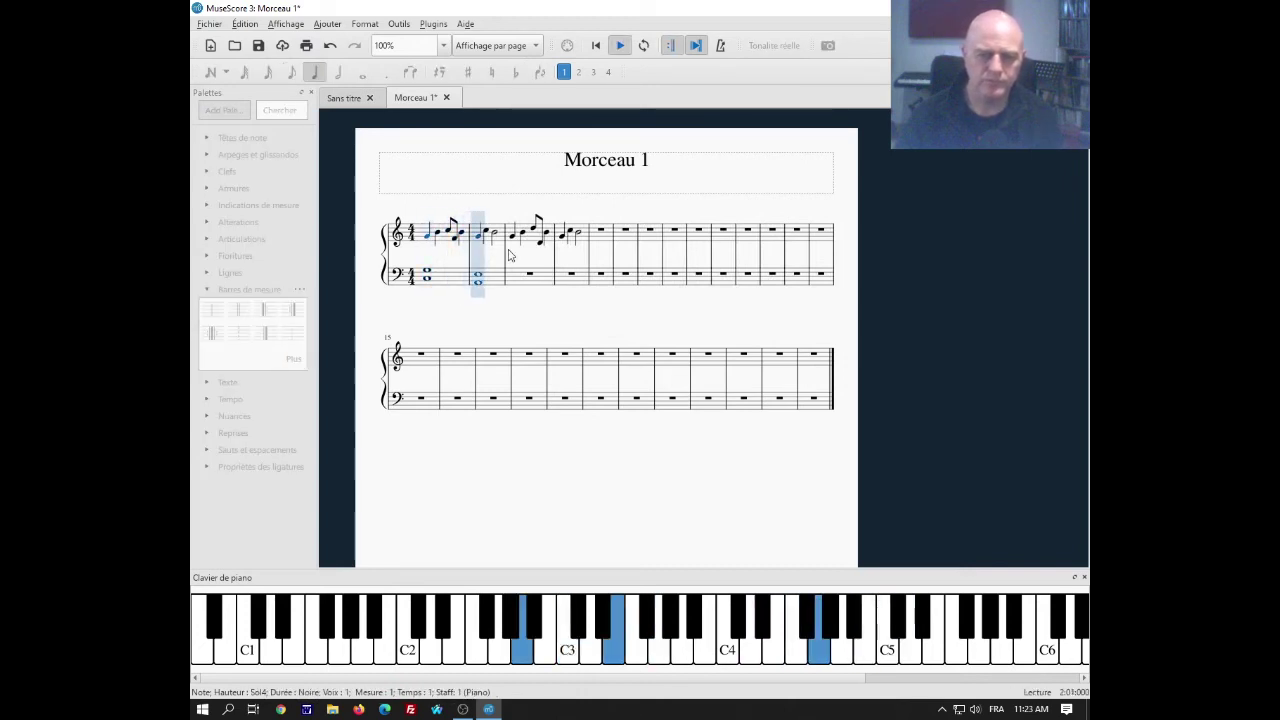
{"action": "key", "text": "space"}
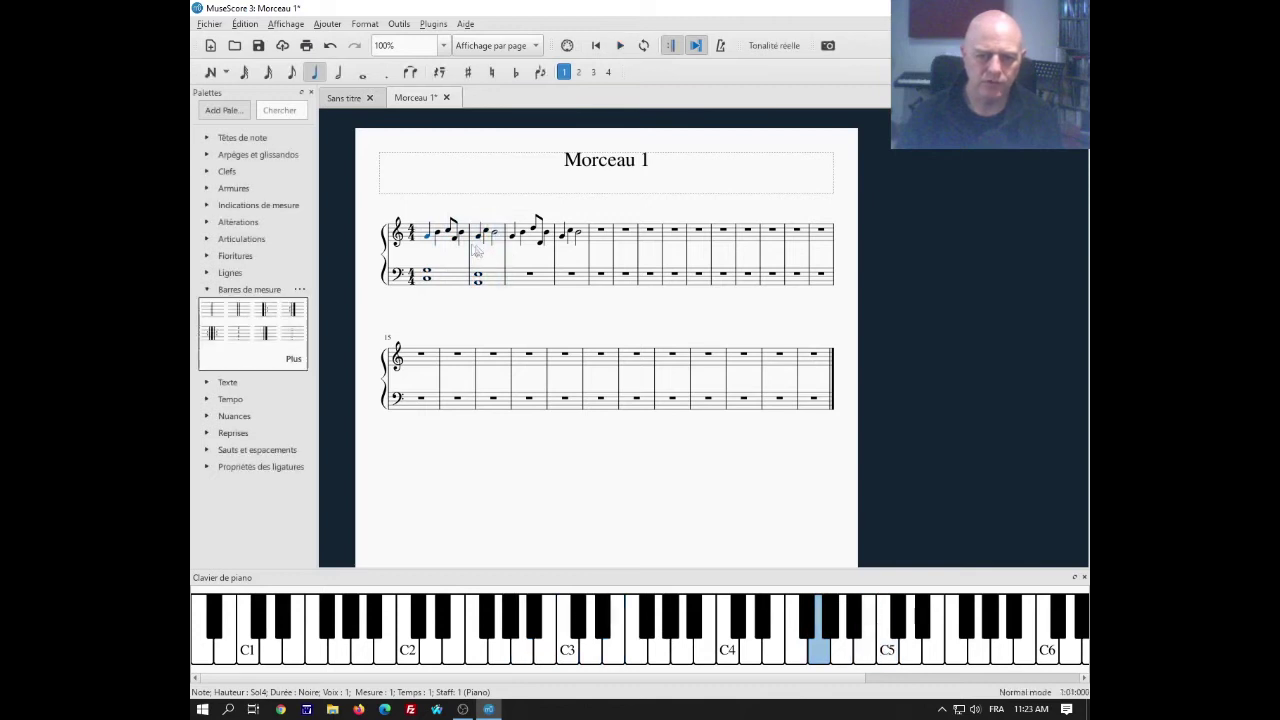
Step: Lower the last treble note of measure 1 and the second treble note of measure 2 to A4
{"action": "key", "text": "Right"}
{"action": "key", "text": "Right"}
{"action": "key", "text": "Right"}
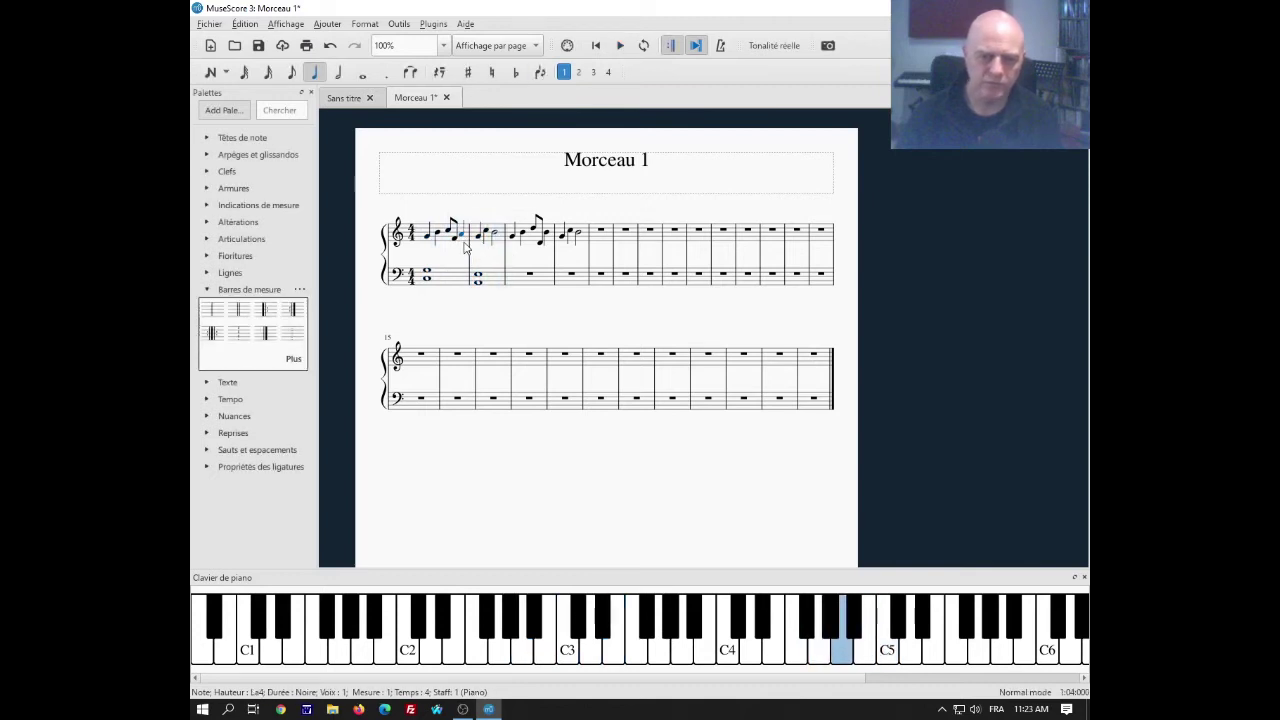
{"action": "key", "text": "Right"}
{"action": "key", "text": "Right"}
{"action": "key", "text": "Right"}
{"action": "key", "text": "Right"}
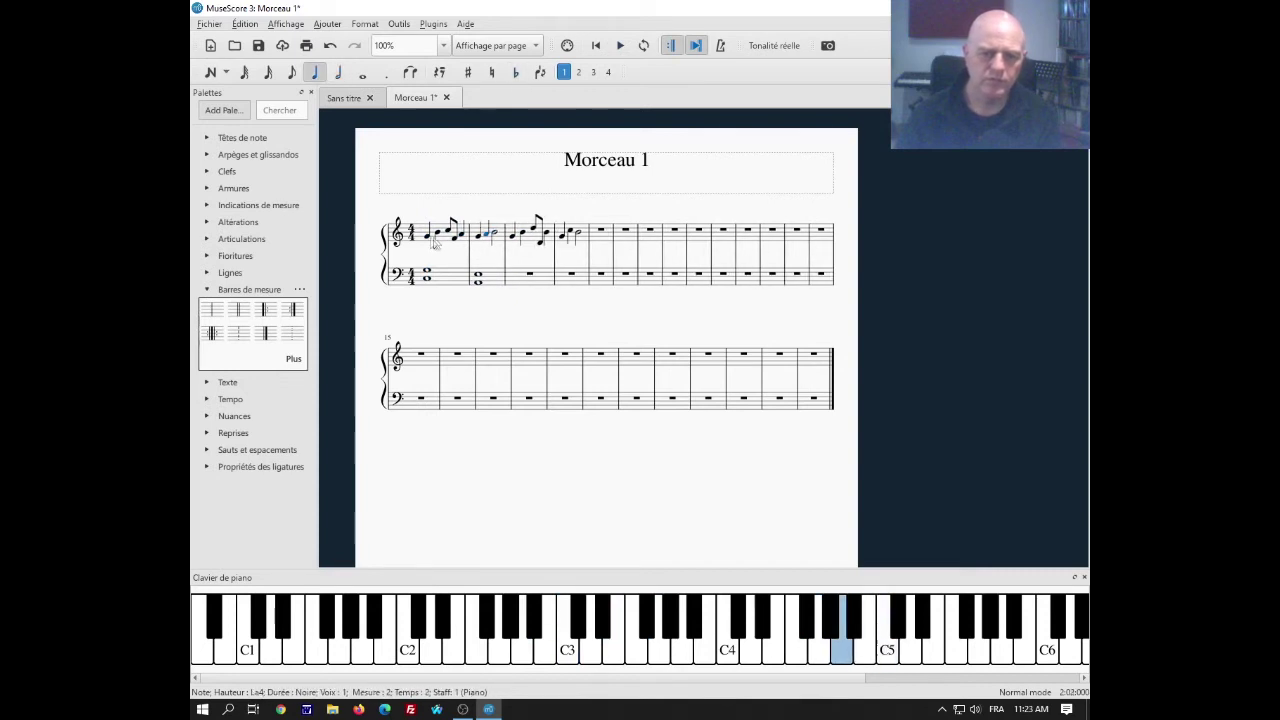
Step: Return to the start of the score and play it to hear the two lowered notes
{"action": "key", "text": "ctrl+Home"}
{"action": "key", "text": "space"}
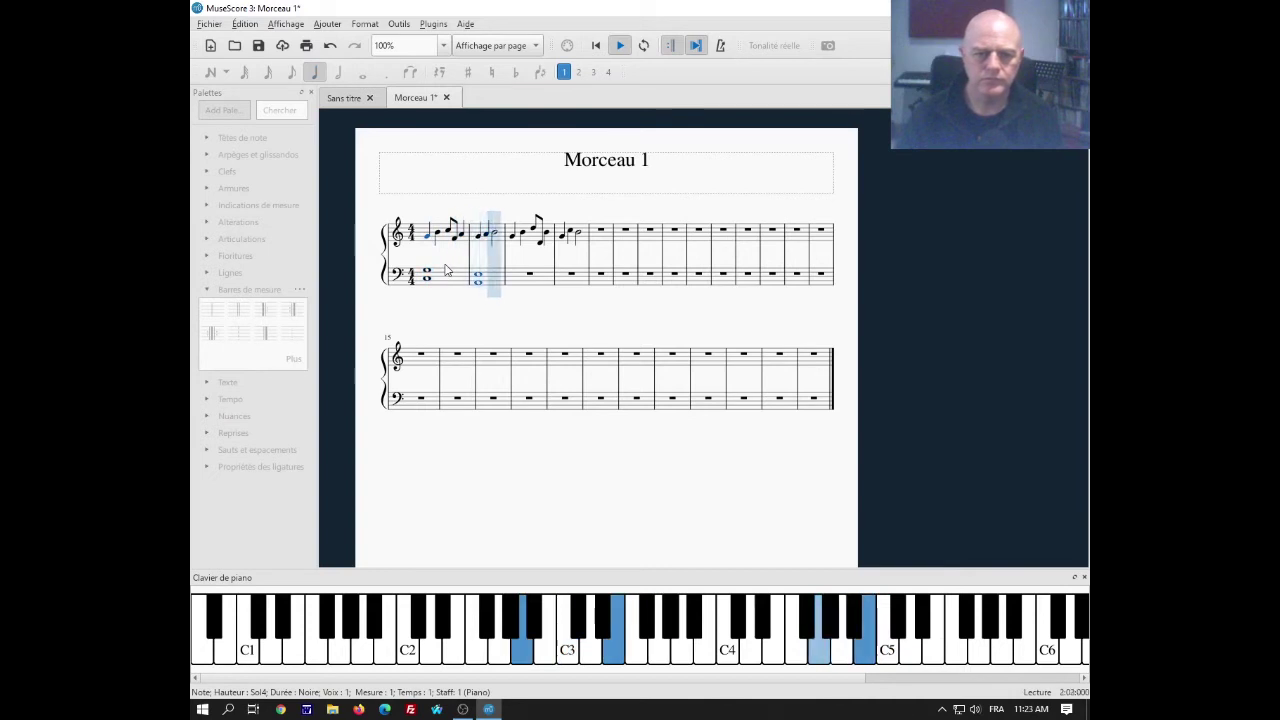
Step: Stop playback, then set the first eighth note of measure 1 to A4 and the treble half note of measure 2 to C5
{"action": "key", "text": "space"}
{"action": "key", "text": "Right"}
{"action": "key", "text": "Right"}
{"action": "key", "text": "Right"}
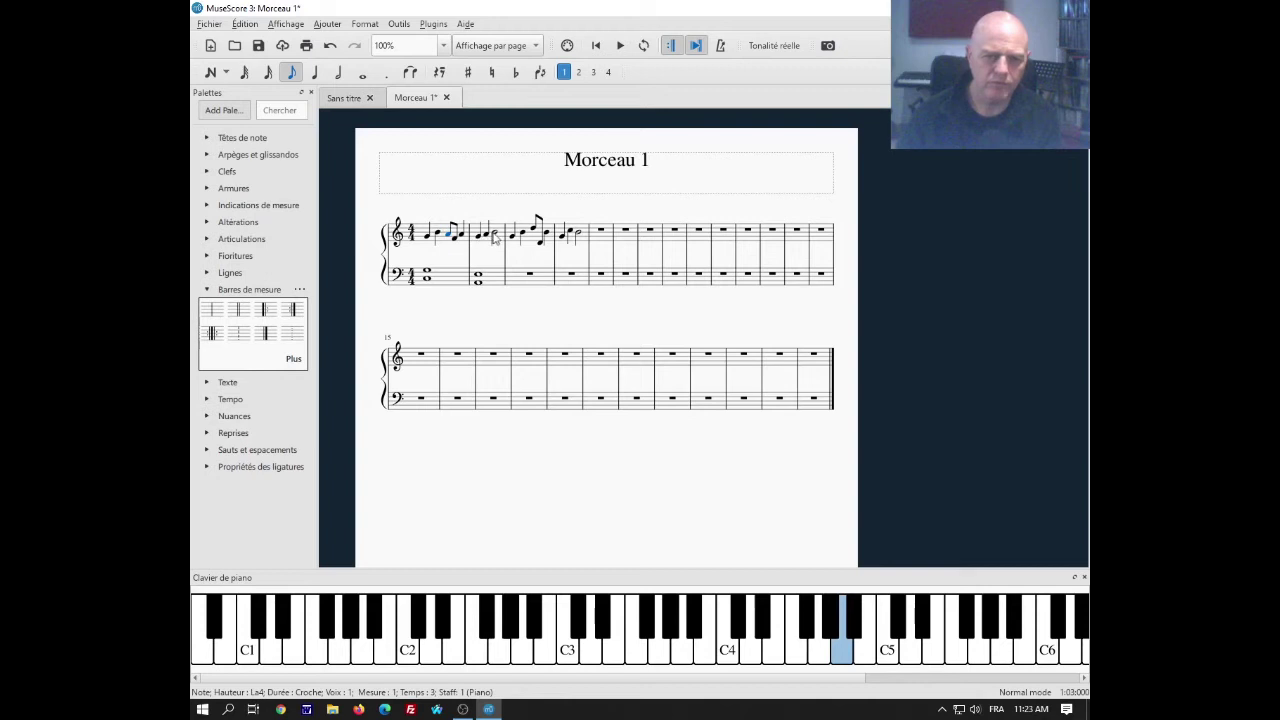
{"action": "key", "text": "Right"}
{"action": "key", "text": "Right"}
{"action": "key", "text": "Right"}
{"action": "key", "text": "Right"}
Step: Play the score from the first treble note to check both pitch changes, then stop playback
{"action": "left_click", "coordinate": [431, 244]}
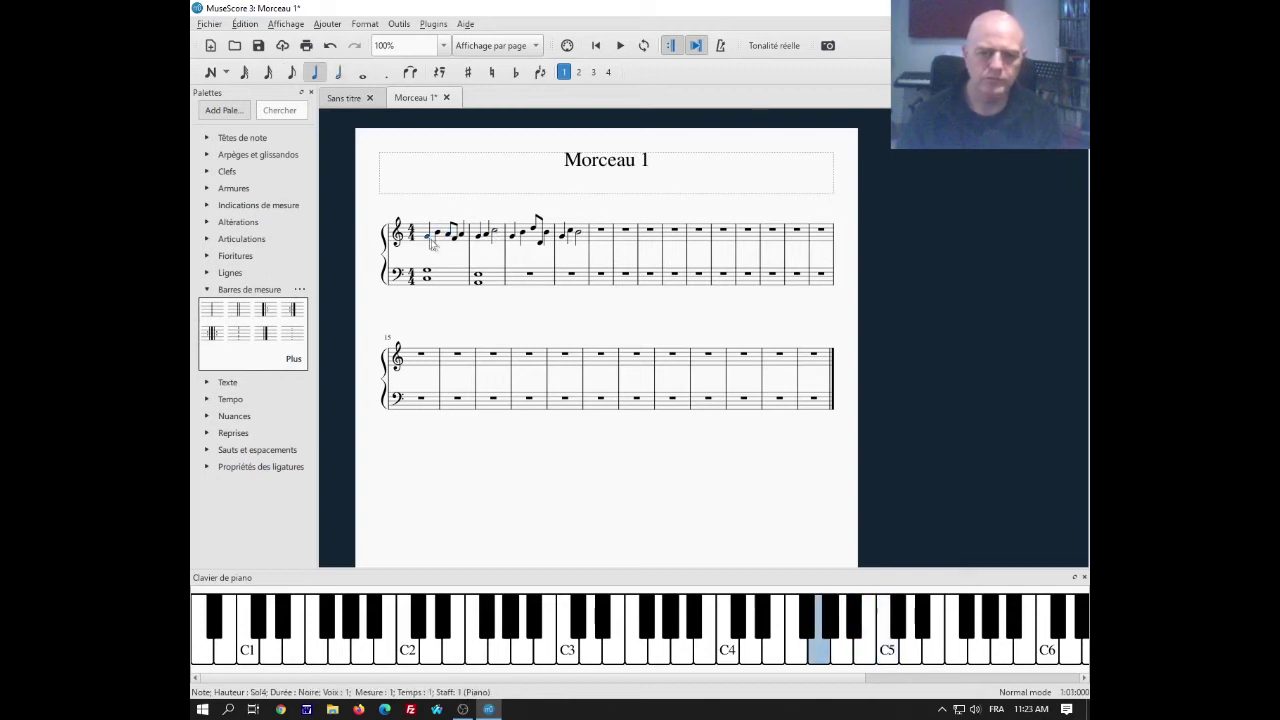
{"action": "key", "text": "space"}
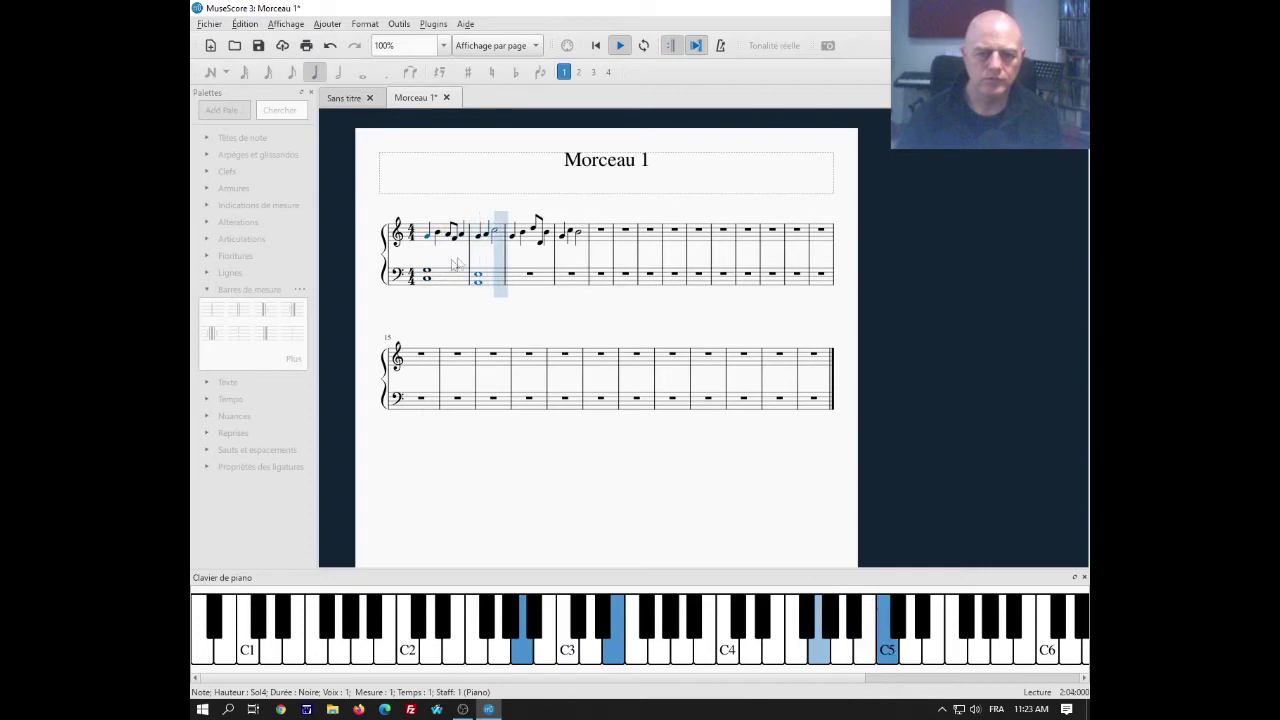
{"action": "key", "text": "space"}
Step: Change the first eighth note of measure 1 to G4
{"action": "left_click", "coordinate": [456, 245]}
{"action": "key", "text": "Up"}
{"action": "key", "text": "Down"}
{"action": "key", "text": "Down"}
{"action": "key", "text": "Down"}
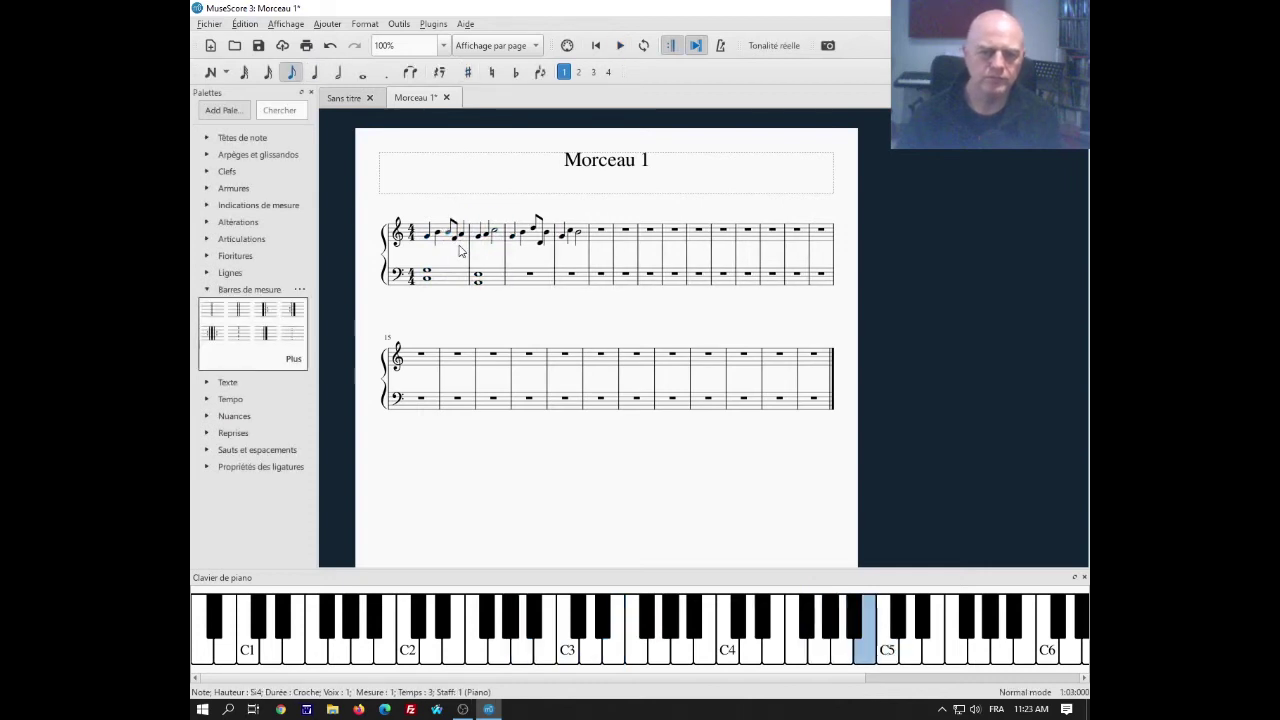
Step: Play the melody from the start of the score through measure 4 and stop playback
{"action": "key", "text": "ctrl+Home"}
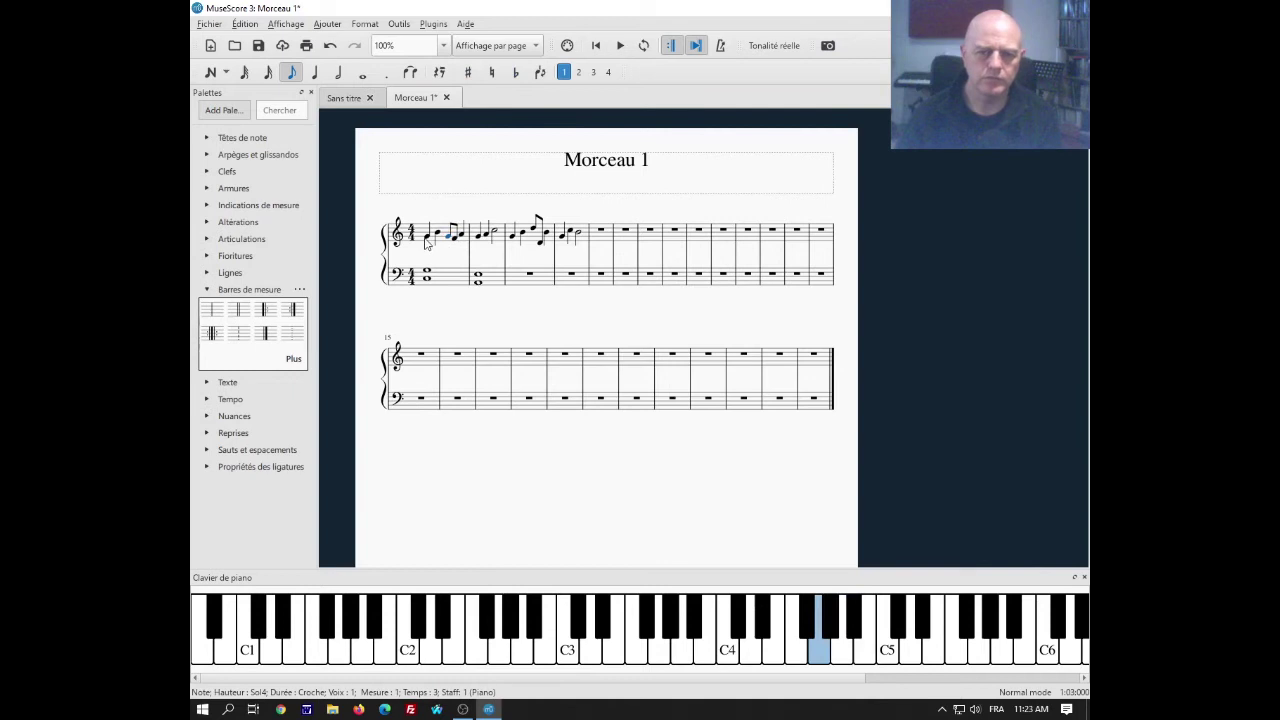
{"action": "key", "text": "space"}
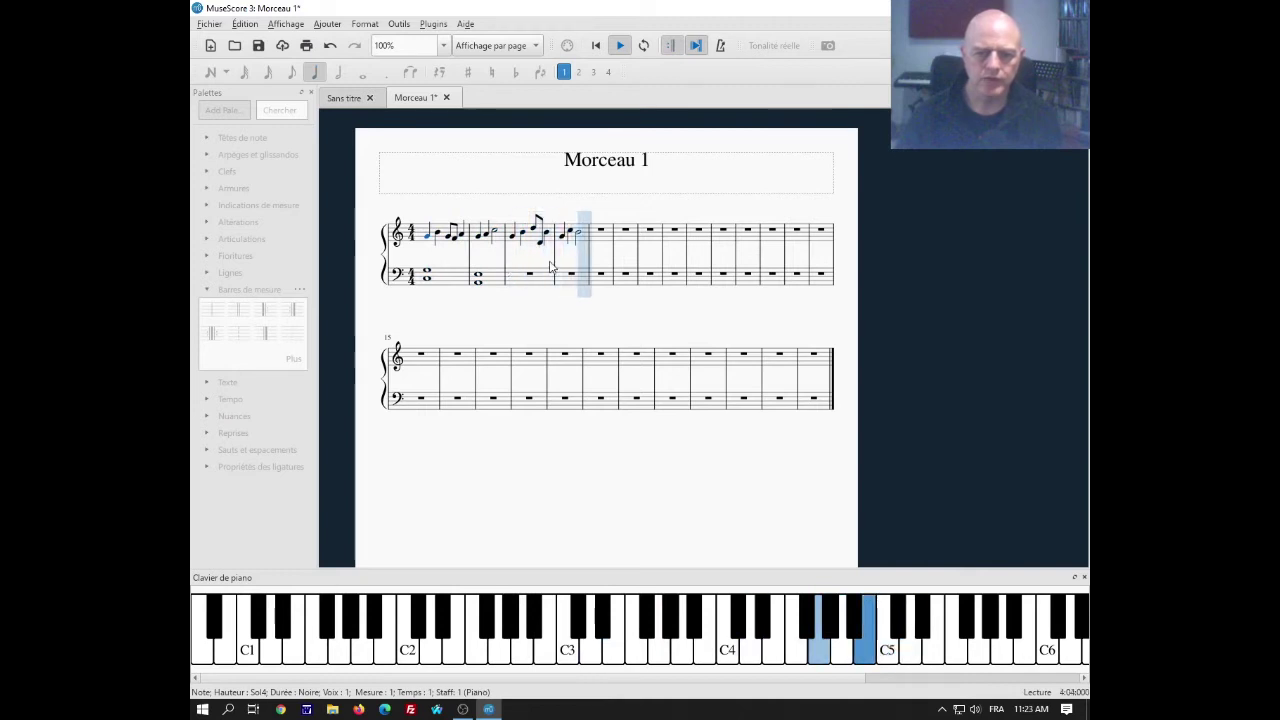
{"action": "key", "text": "space"}
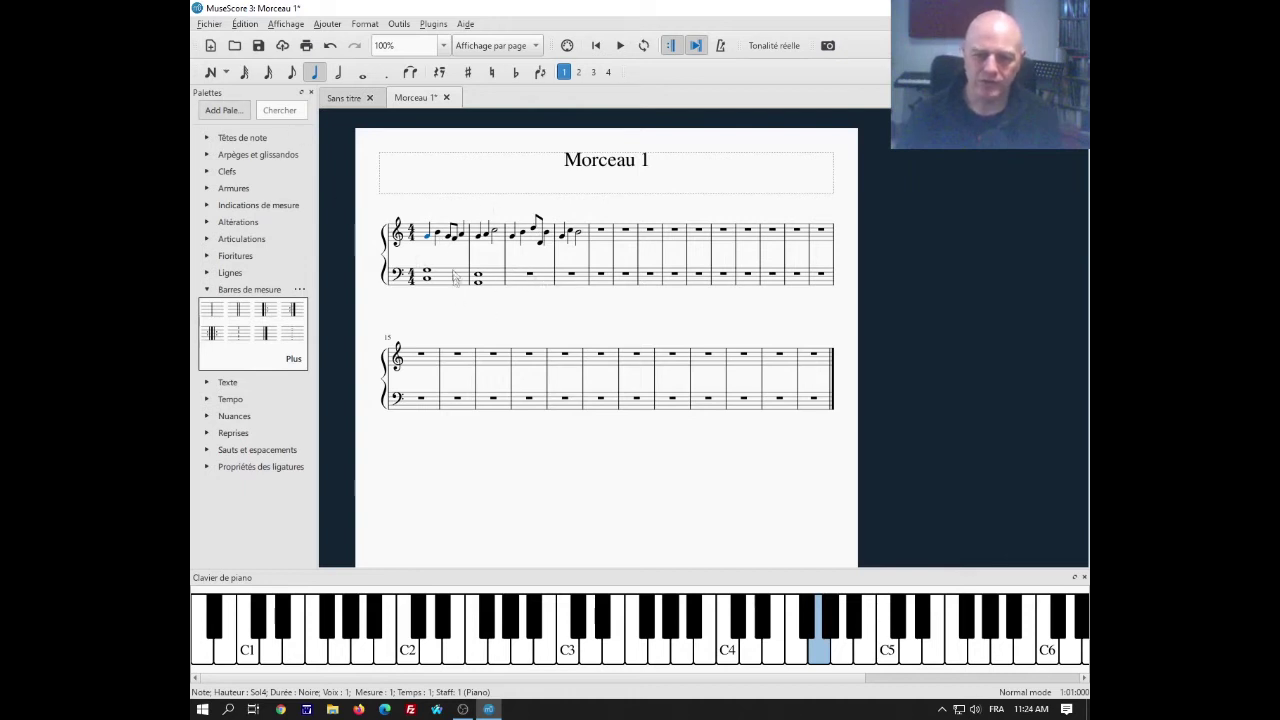
Step: Enter whole-note chords in the bass staff: B2 and F3 in measure 3, G2 and D3 in measure 4
{"action": "left_click", "coordinate": [212, 73]}
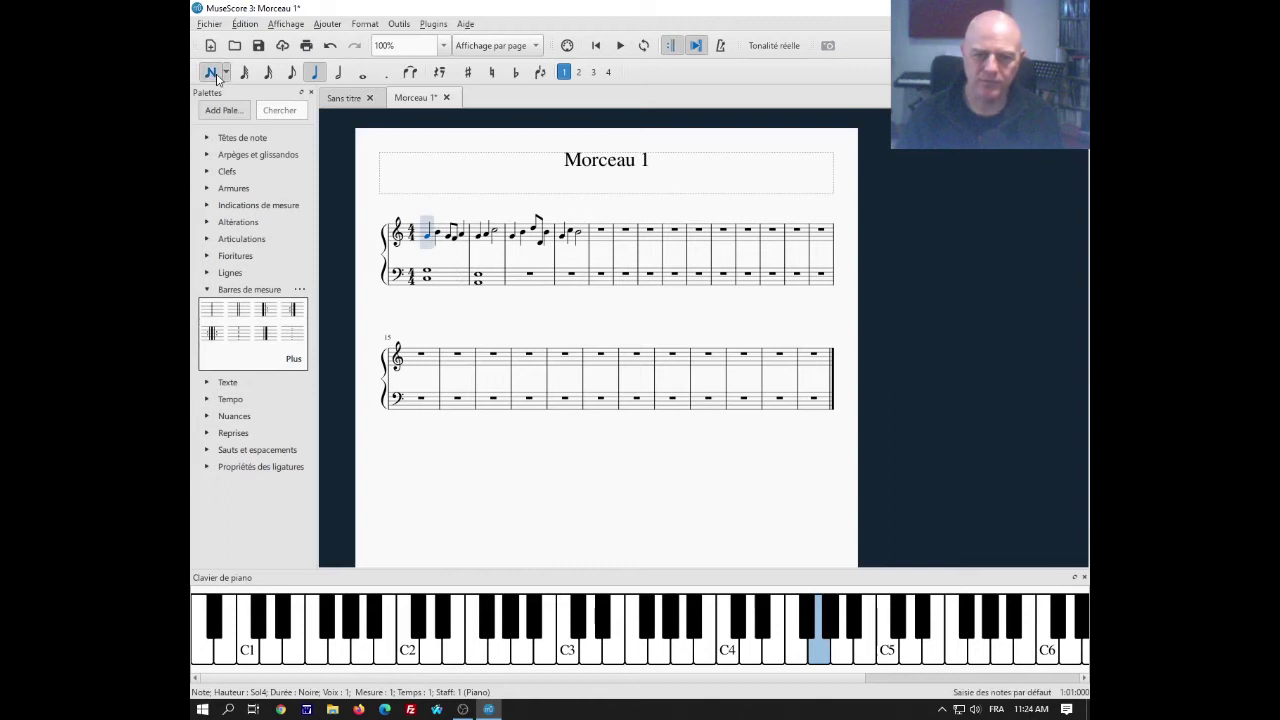
{"action": "left_click", "coordinate": [362, 73]}
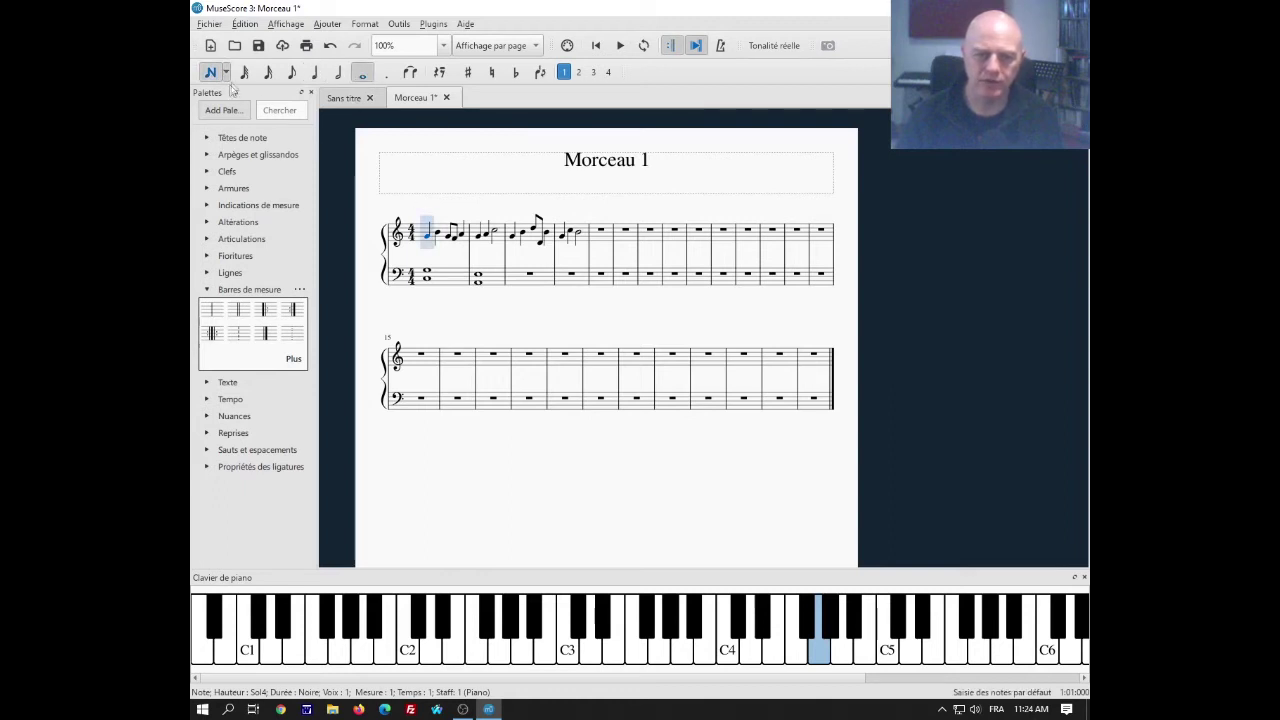
{"action": "left_click", "coordinate": [510, 283]}
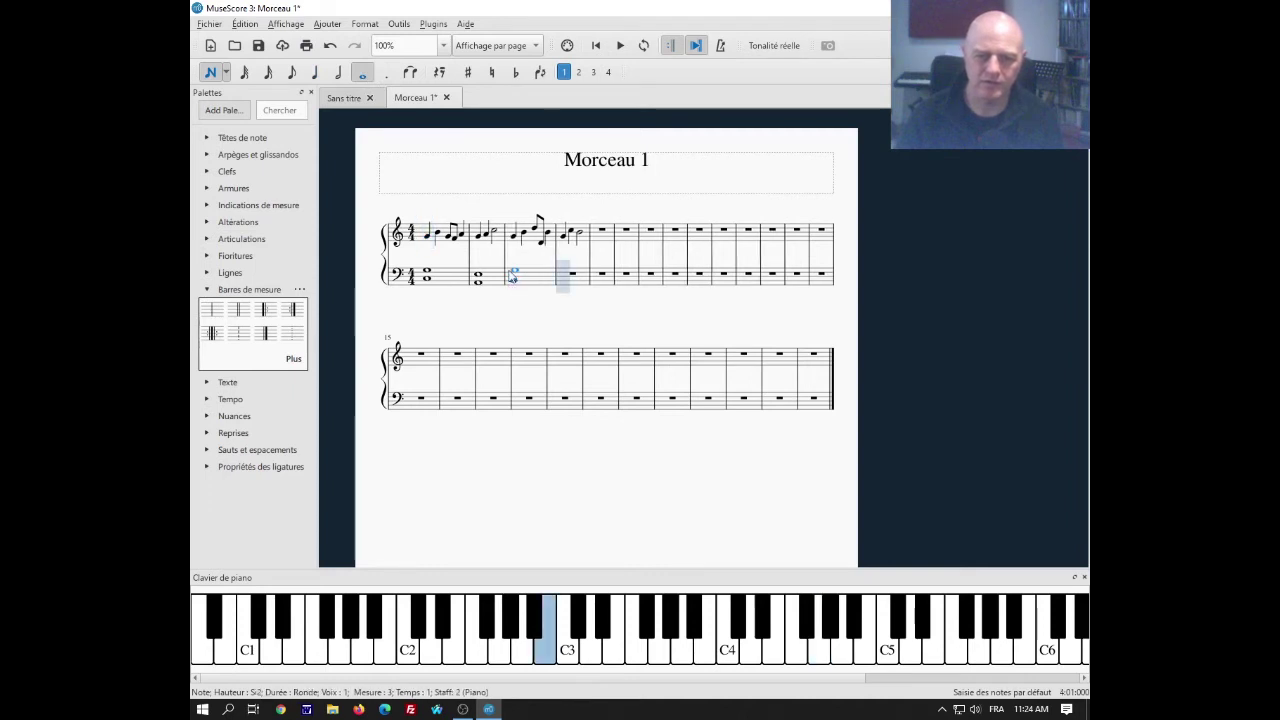
{"action": "left_click", "coordinate": [510, 276]}
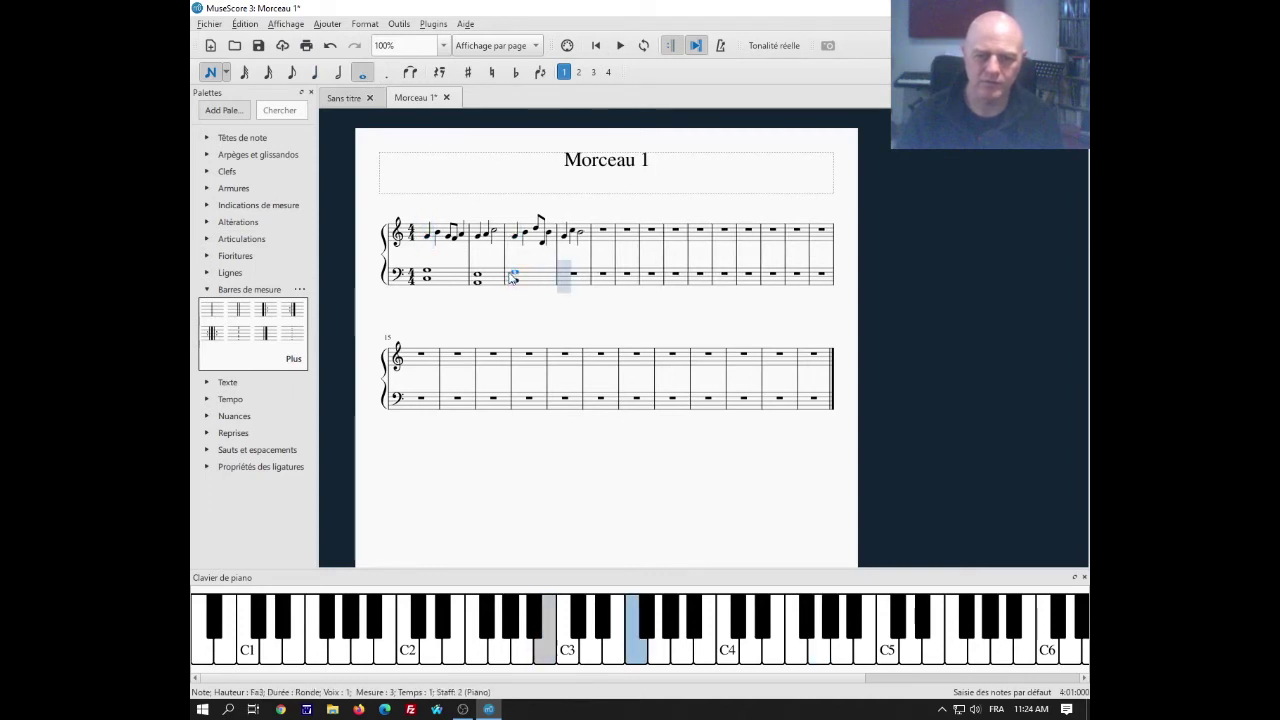
{"action": "left_click", "coordinate": [570, 287]}
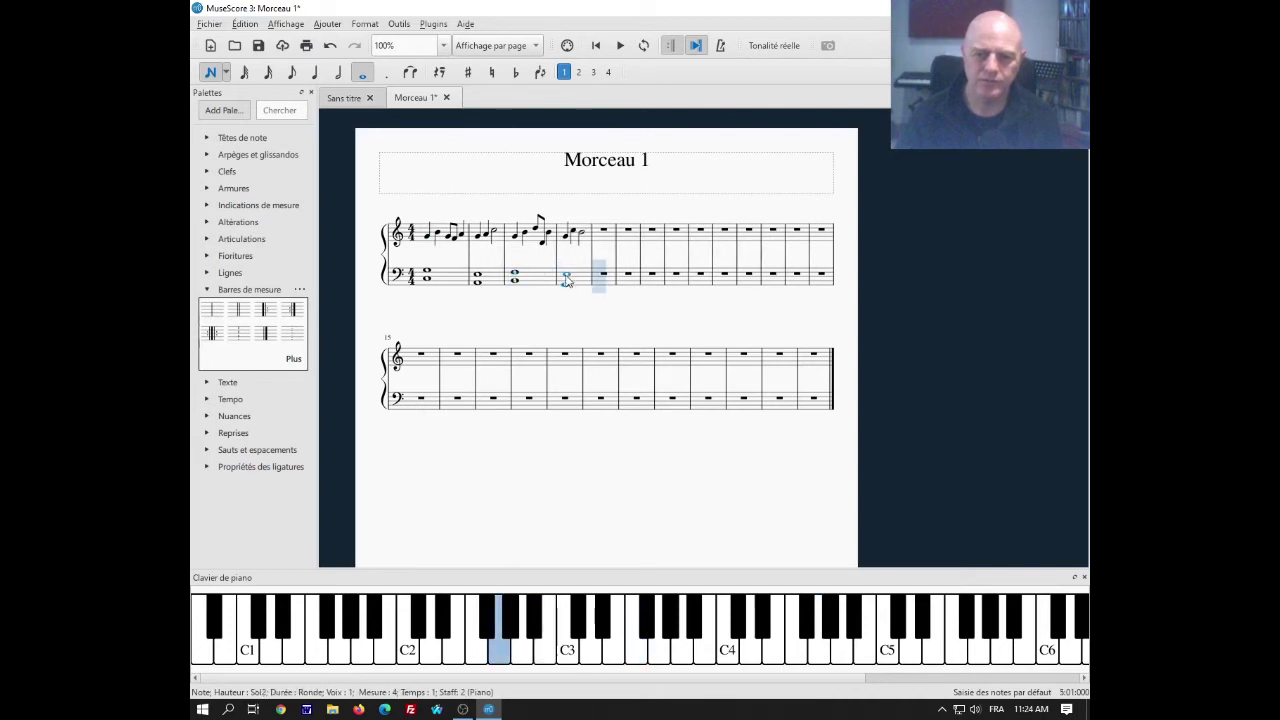
{"action": "left_click", "coordinate": [567, 279]}
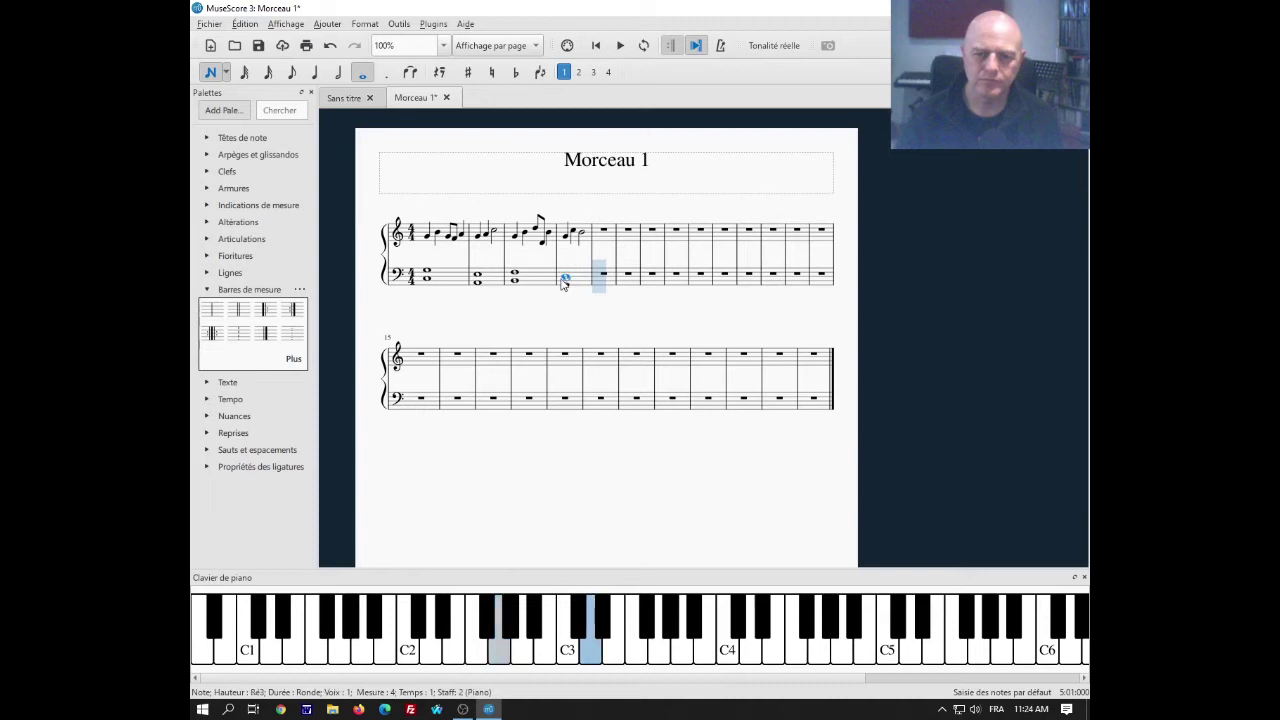
Step: Return to the start and play the four measures with their bass chords, then stop playback
{"action": "left_click", "coordinate": [600, 46]}
{"action": "left_click", "coordinate": [620, 46]}
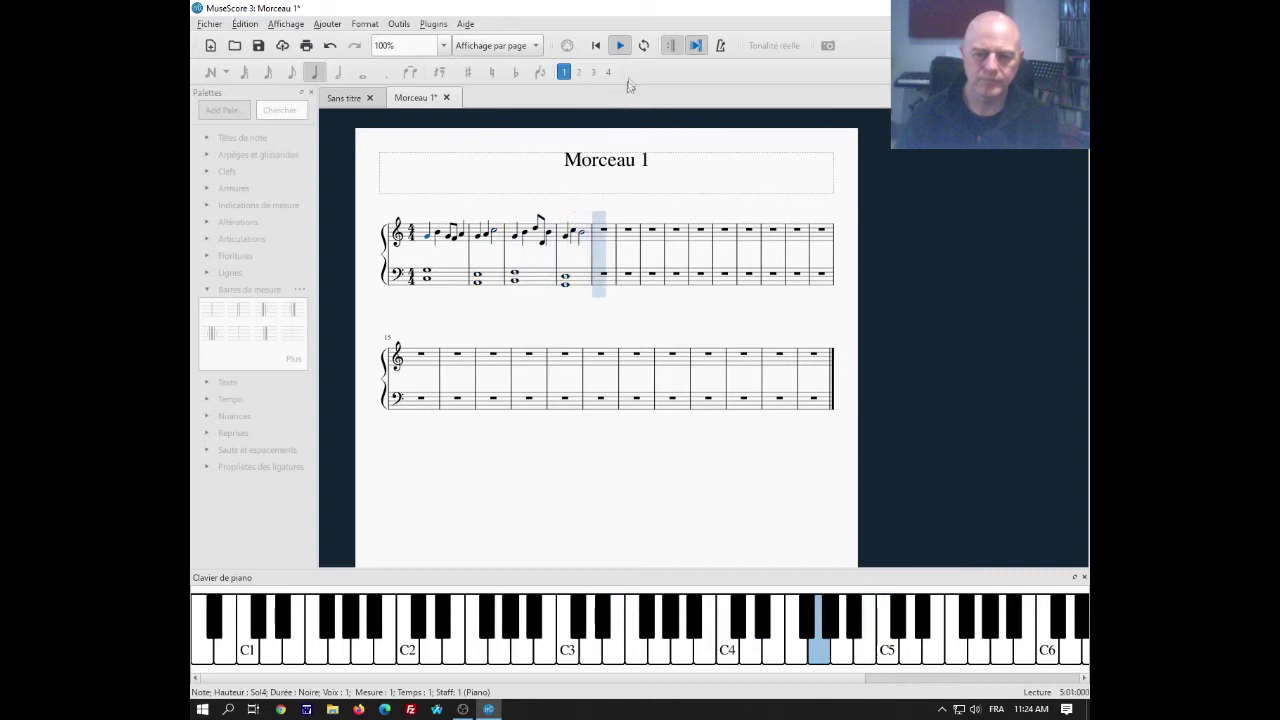
{"action": "left_click", "coordinate": [620, 46]}
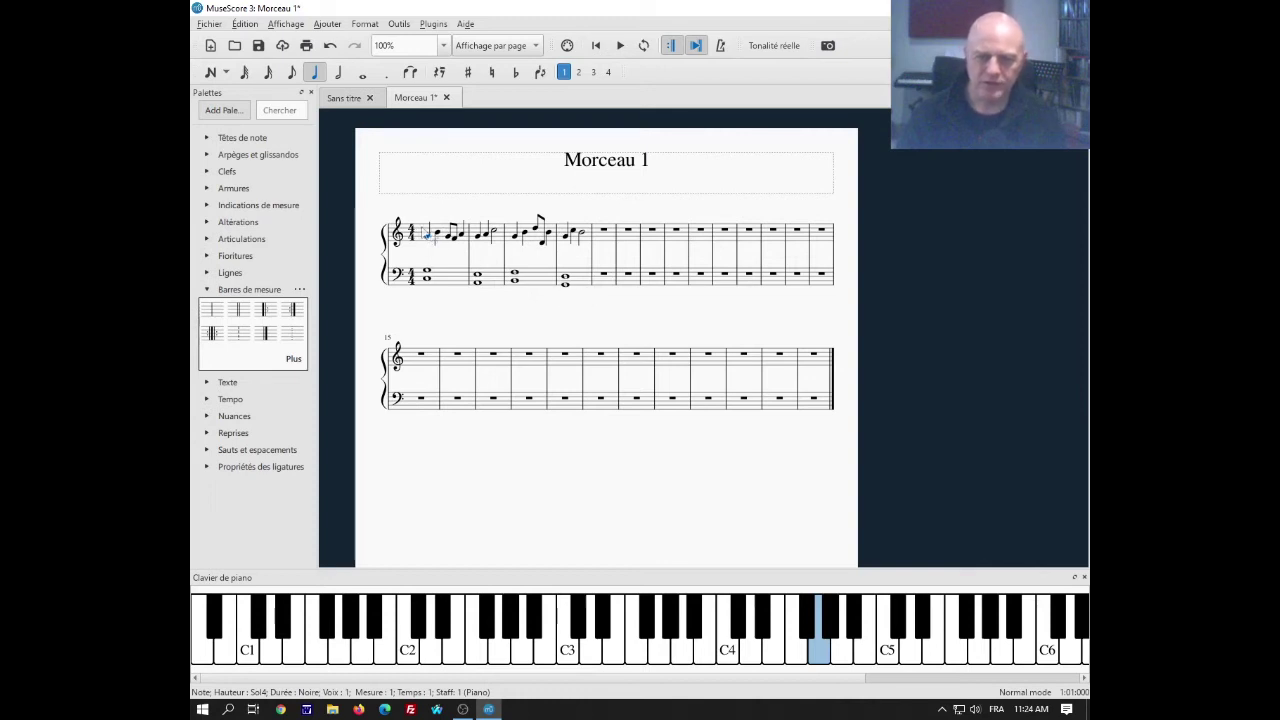
Step: Copy the treble melody of measures 1 to 4 and paste it into the bass staff starting at measure 5
{"action": "left_click", "coordinate": [447, 232]}
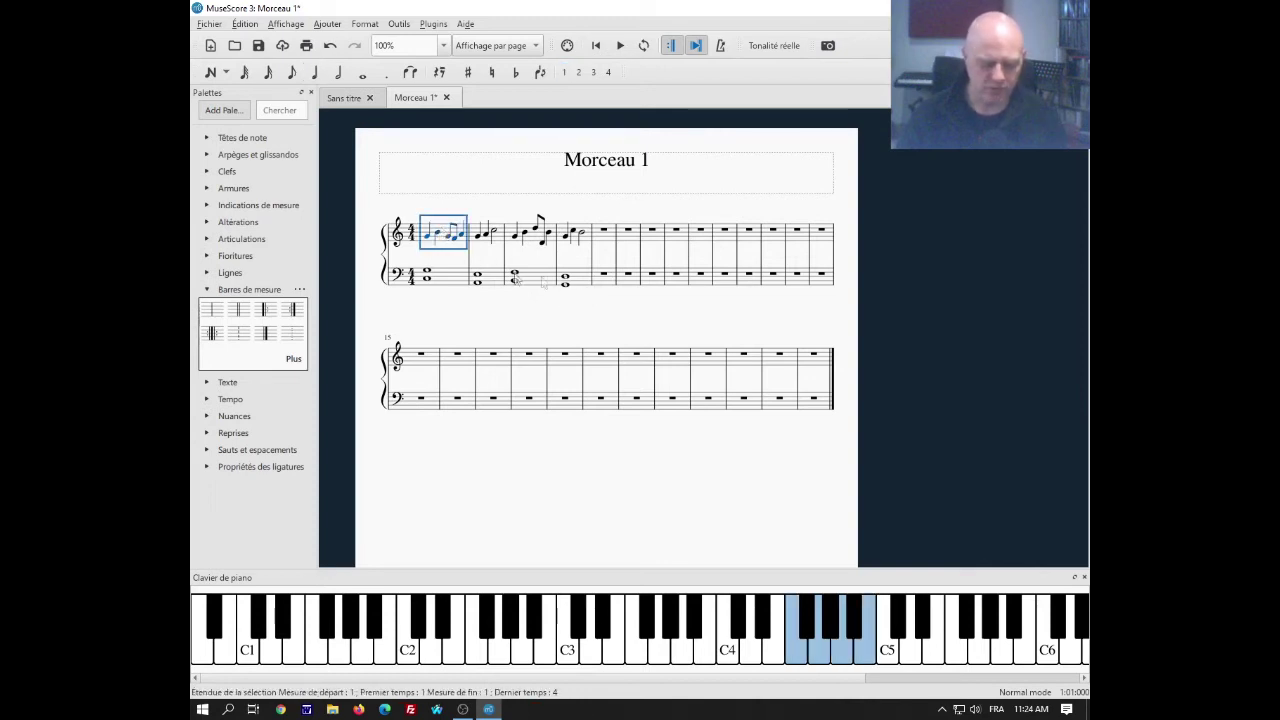
{"action": "left_click", "coordinate": [585, 238], "text": "shift"}
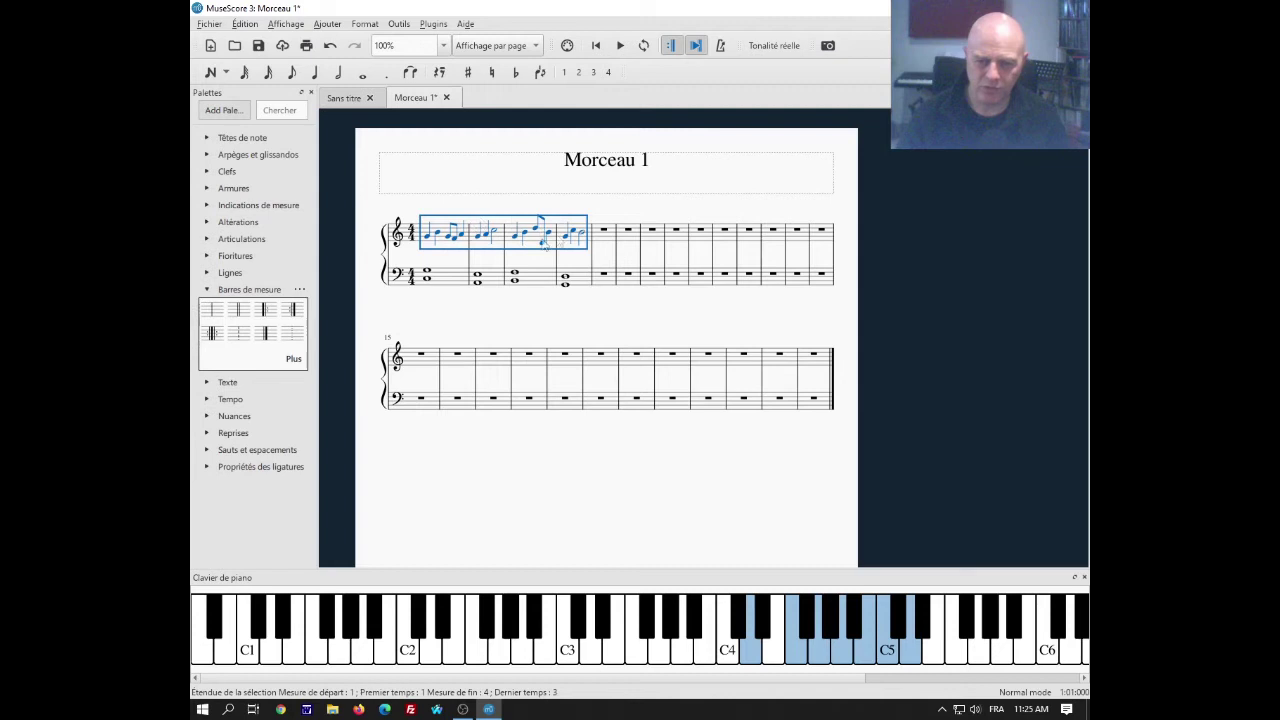
{"action": "right_click", "coordinate": [495, 238]}
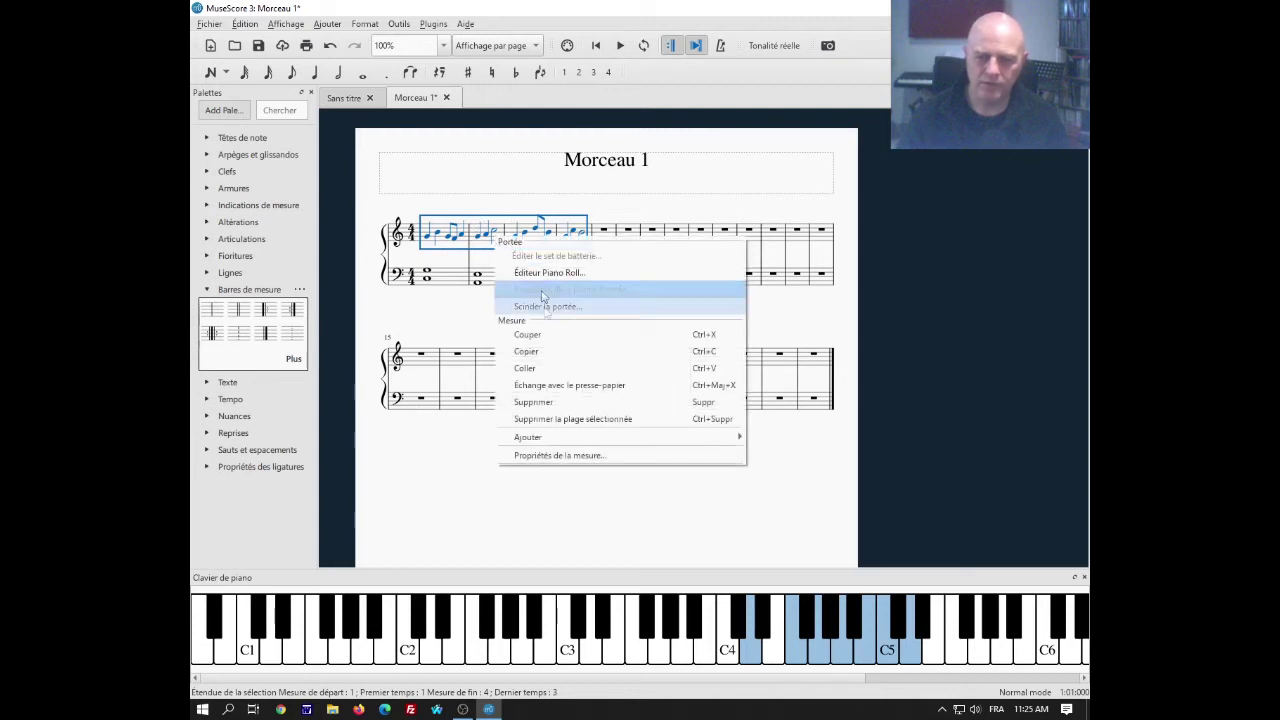
{"action": "left_click", "coordinate": [552, 351]}
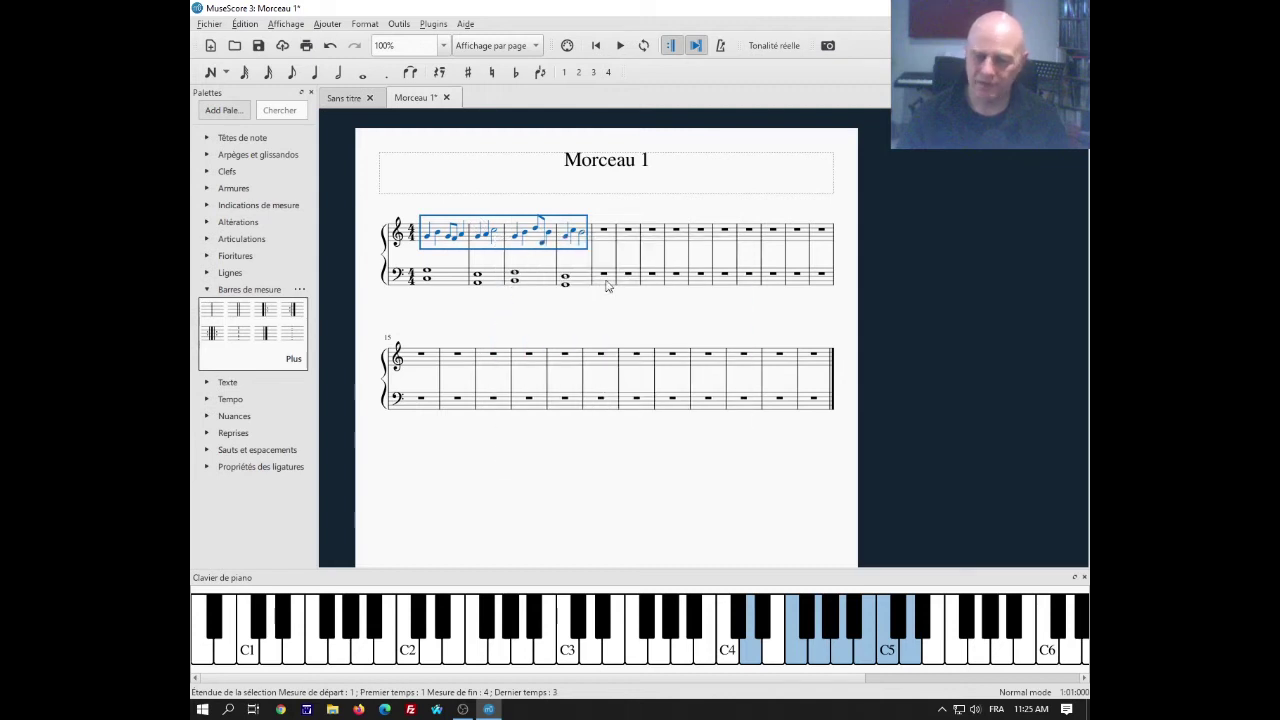
{"action": "left_click", "coordinate": [606, 284]}
{"action": "right_click", "coordinate": [606, 284]}
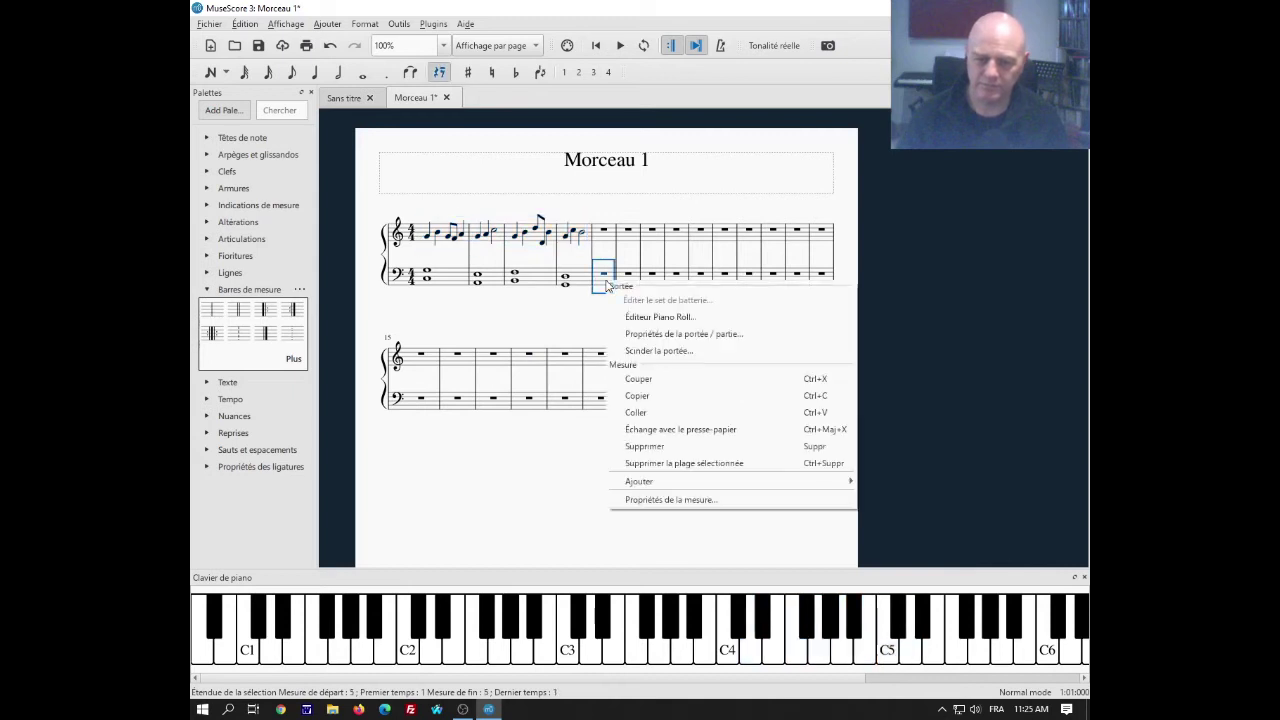
{"action": "left_click", "coordinate": [649, 413]}
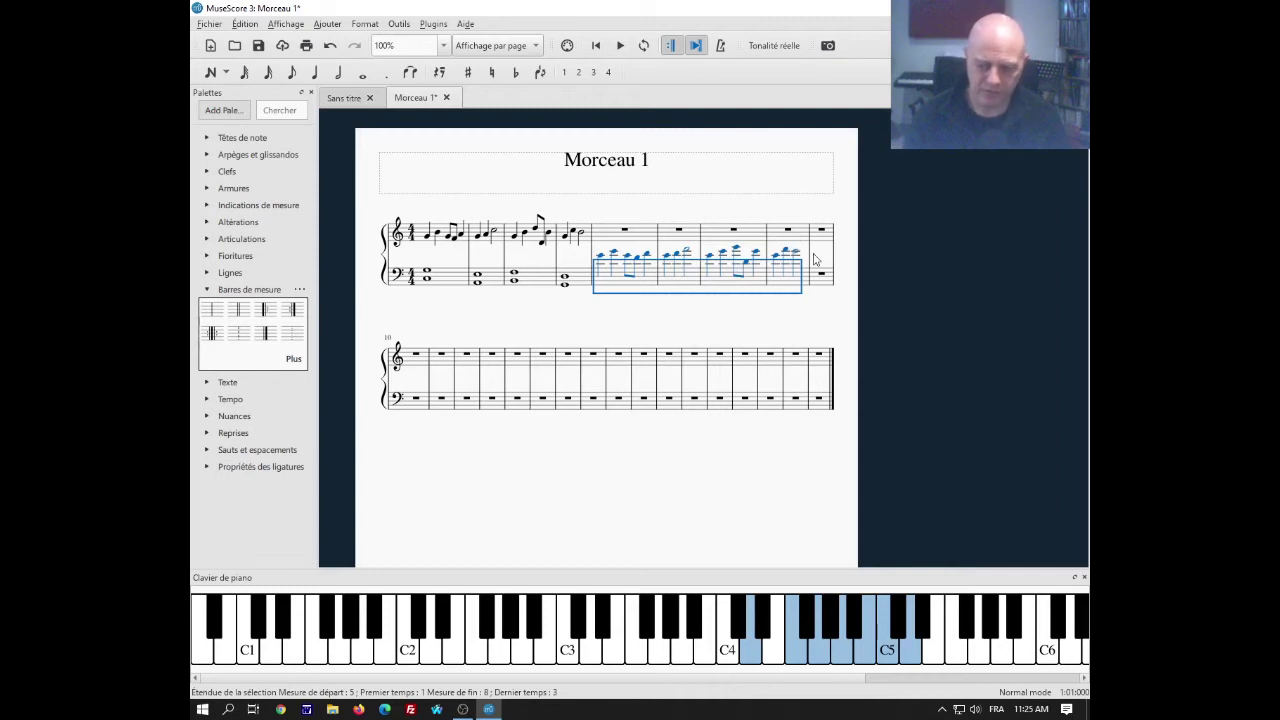
Step: Lower the pasted melody in bass measures 5 to 8 by two octaves
{"action": "key", "text": "ctrl+Down"}
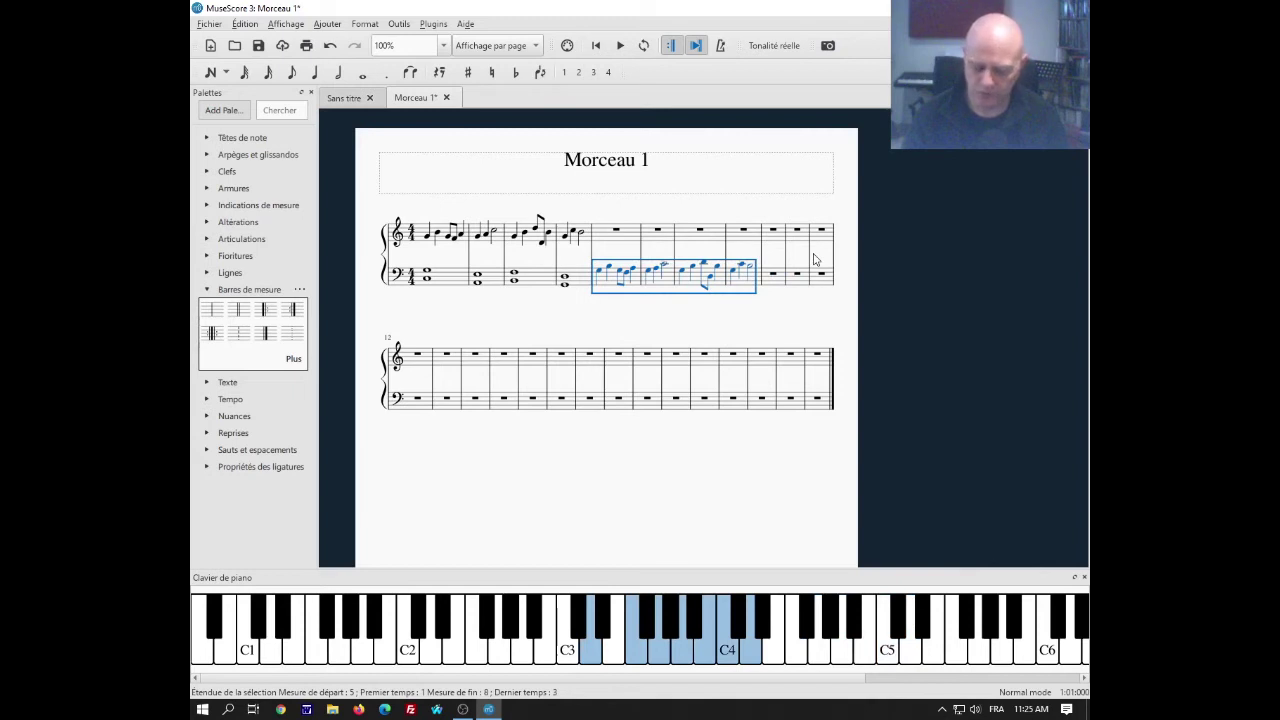
{"action": "key", "text": "ctrl+Down"}
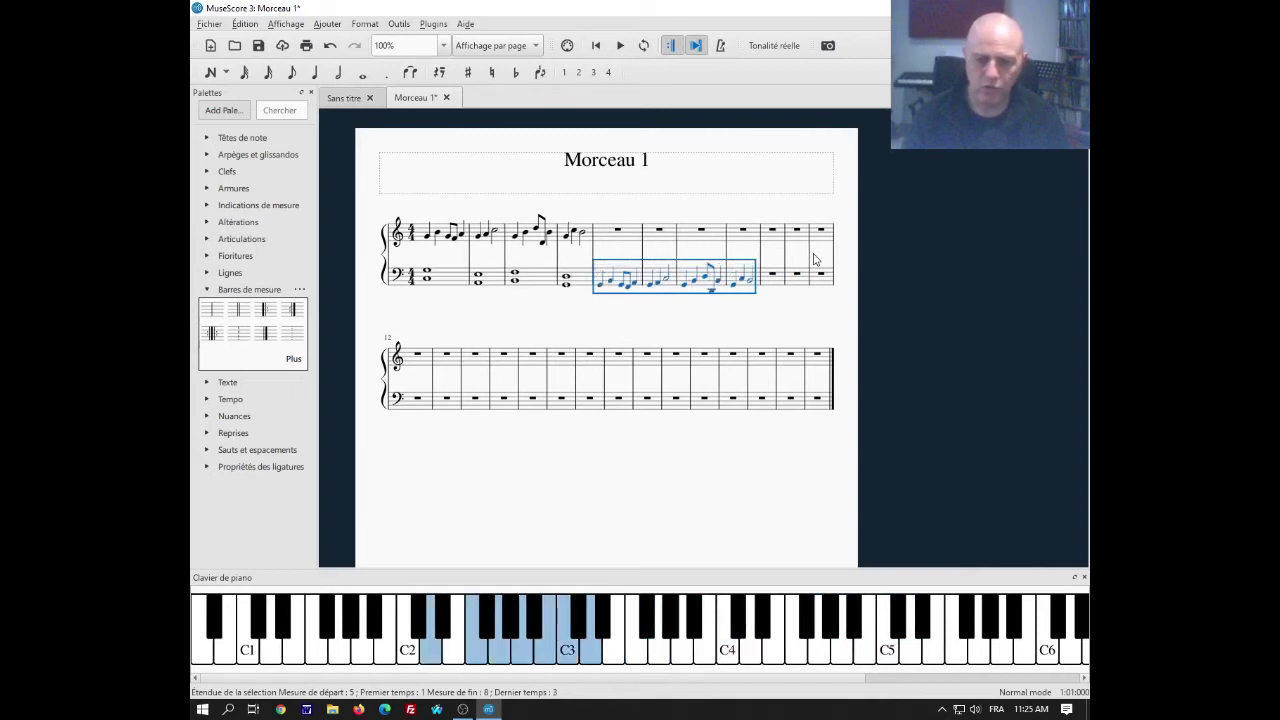
Step: Try the pasted bass melody in lower and higher octaves, returning it to two octaves below the original melody
{"action": "key", "text": "ctrl+Down"}
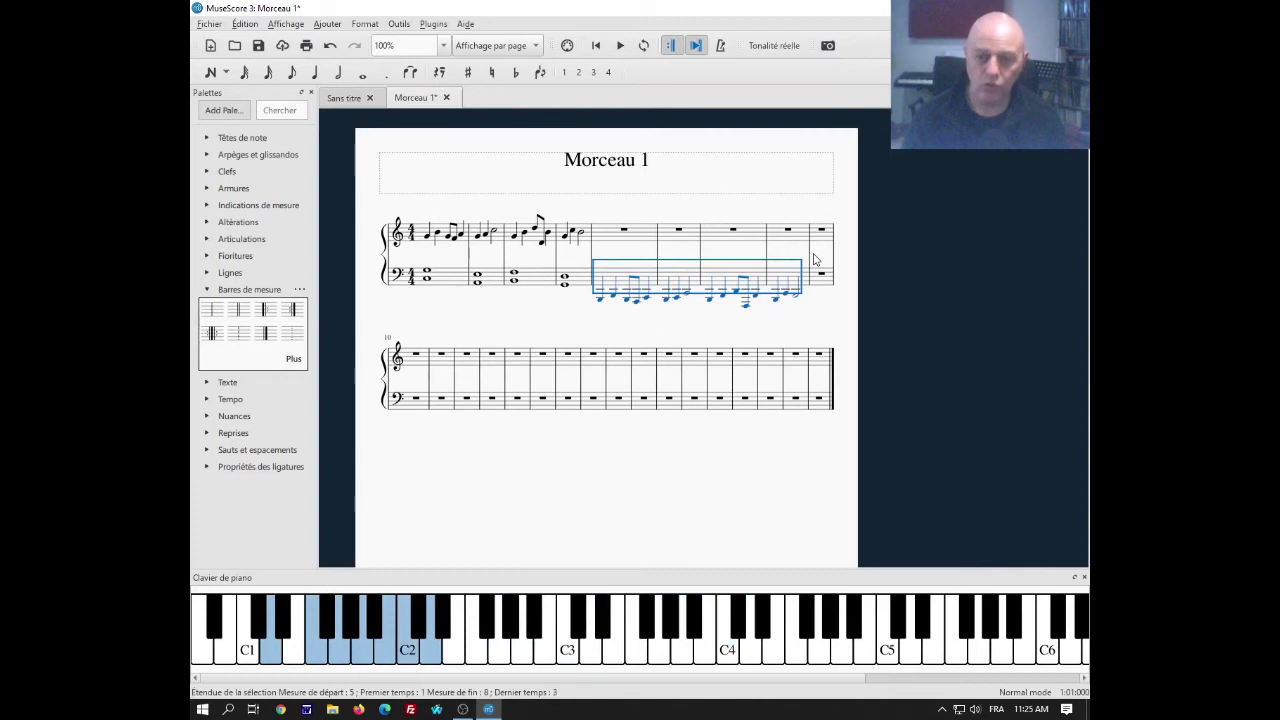
{"action": "key", "text": "ctrl+Down"}
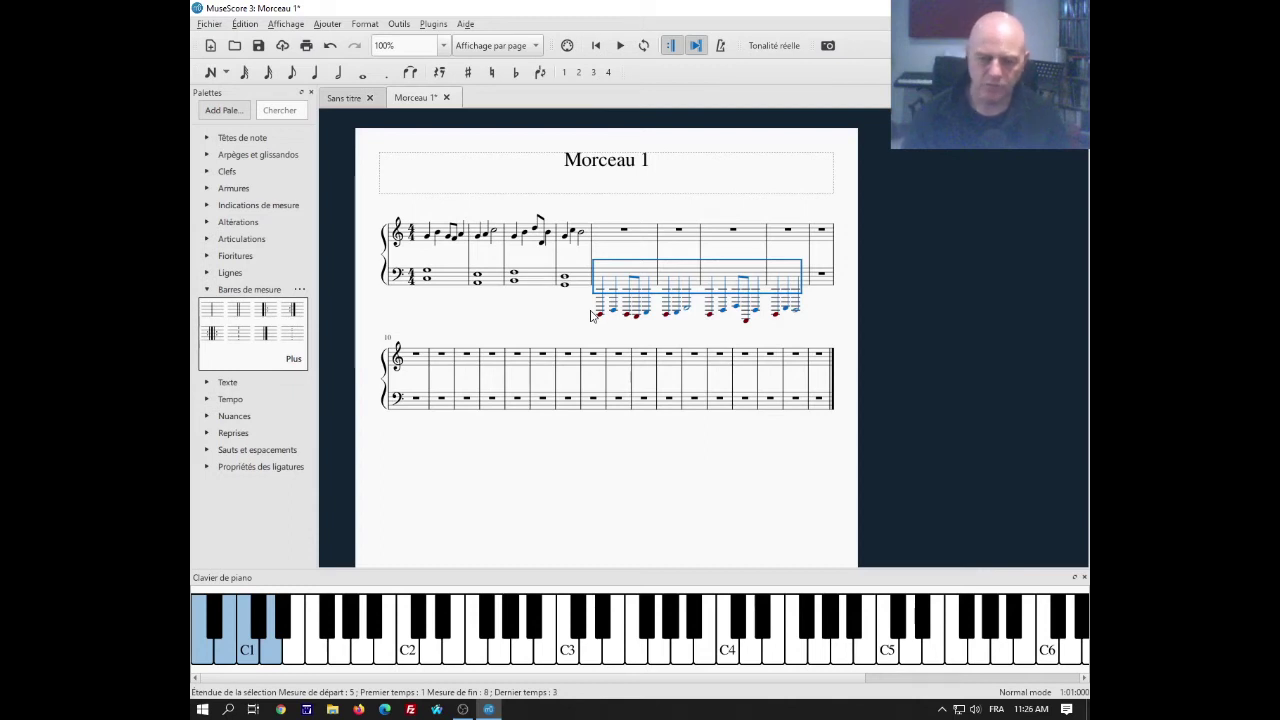
{"action": "key", "text": "ctrl+Up"}
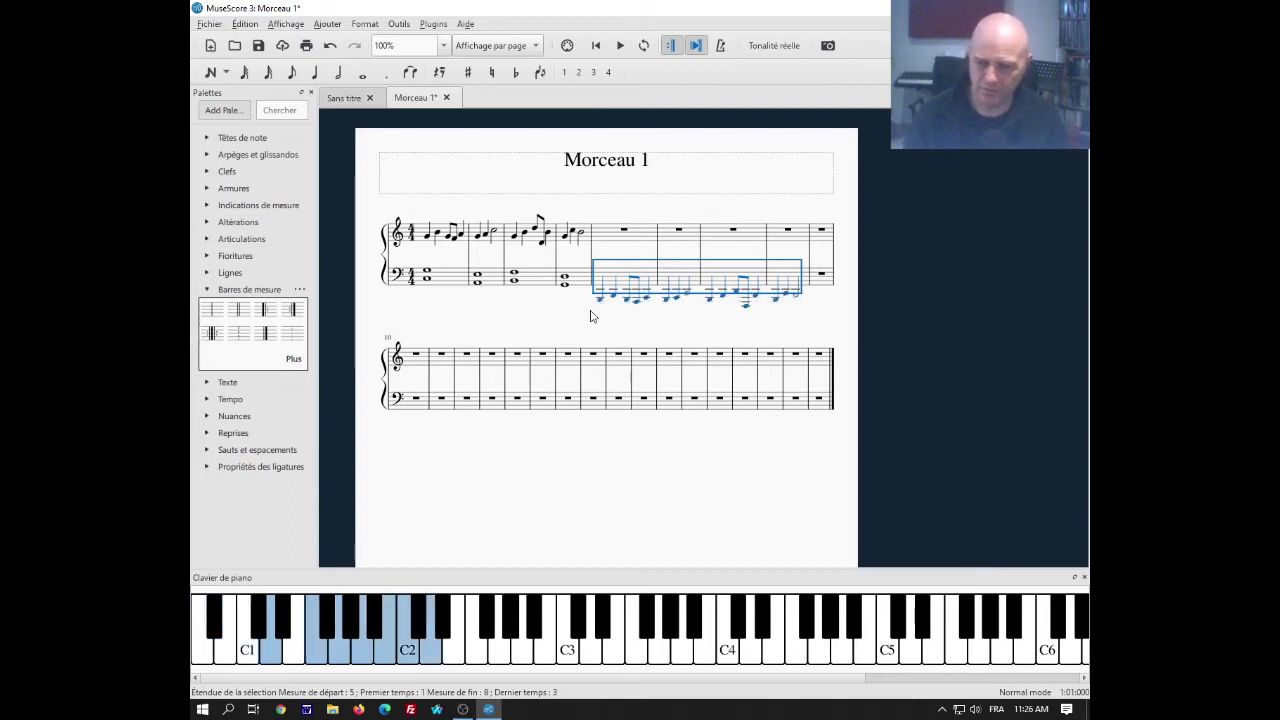
{"action": "key", "text": "ctrl+Up"}
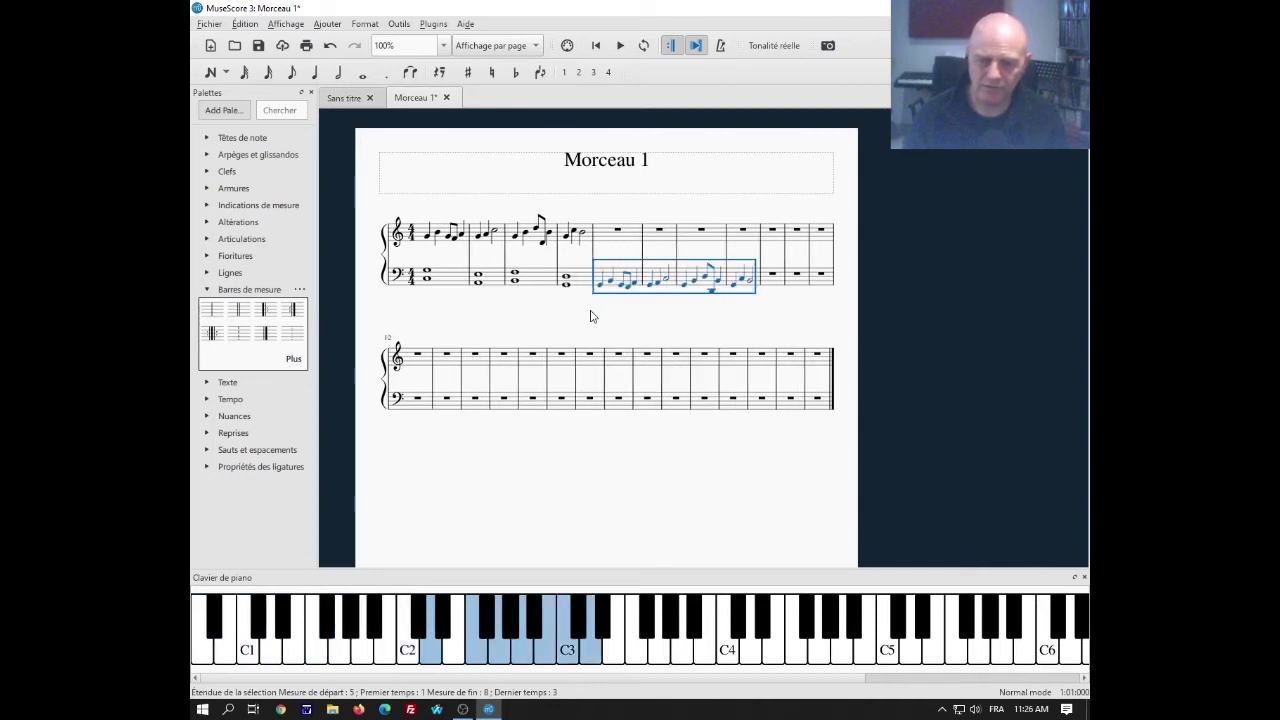
{"action": "key", "text": "ctrl+Up"}
{"action": "key", "text": "ctrl+Down"}
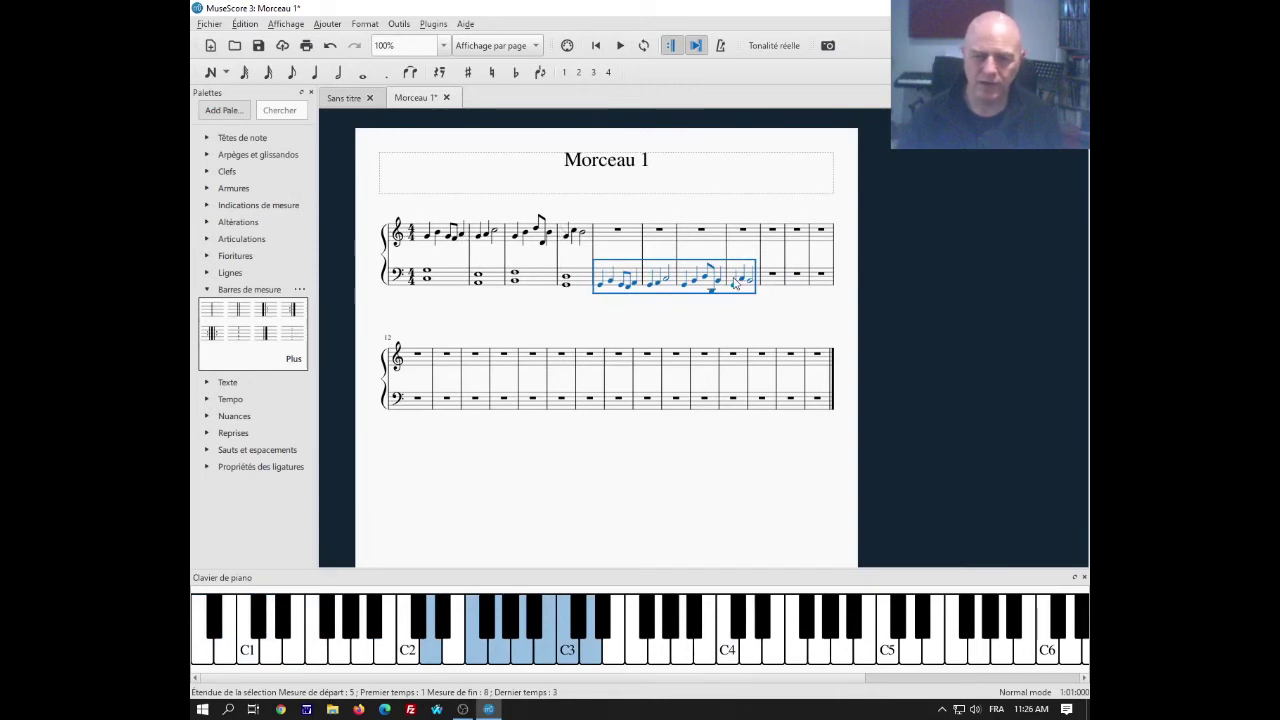
Step: Play the score from the start through measure 8 to hear the transposed bass melody, then stop playback
{"action": "left_click", "coordinate": [627, 258]}
{"action": "left_click", "coordinate": [619, 47]}
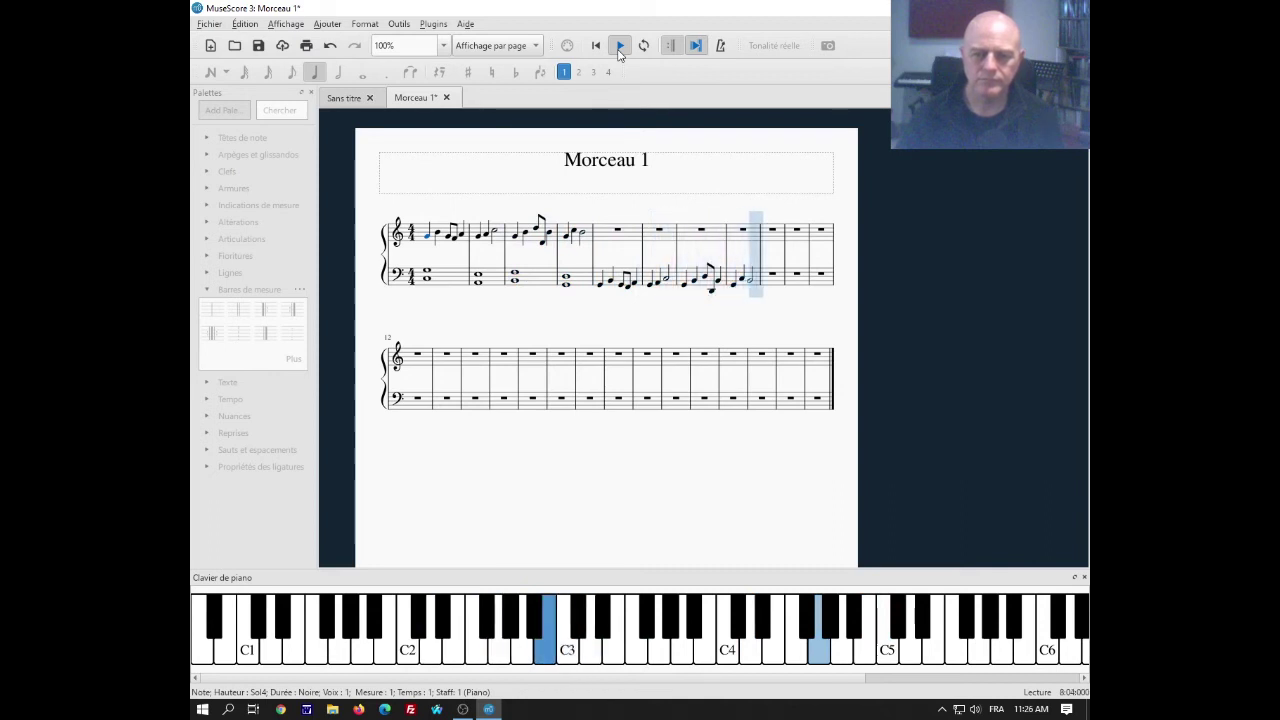
{"action": "left_click", "coordinate": [619, 47]}
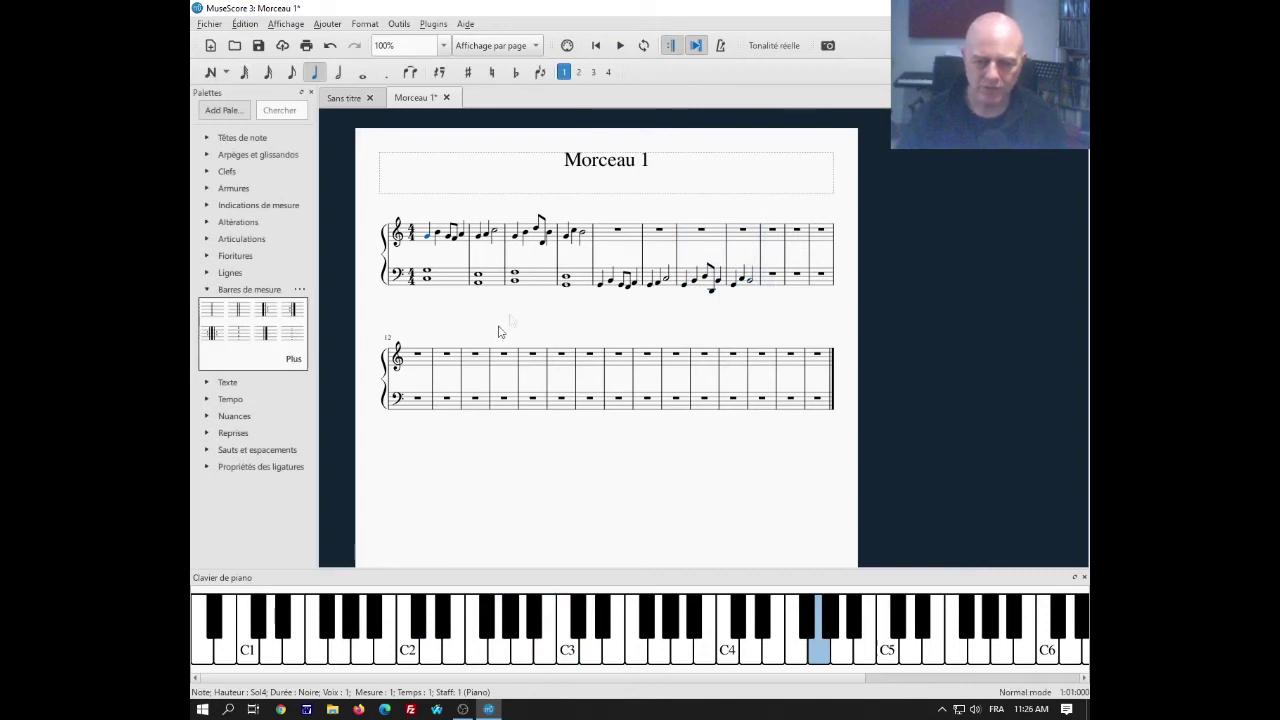
Step: Copy the bass chords of measures 1 to 4 and paste them into the treble staff starting at measure 5
{"action": "left_click", "coordinate": [446, 283]}
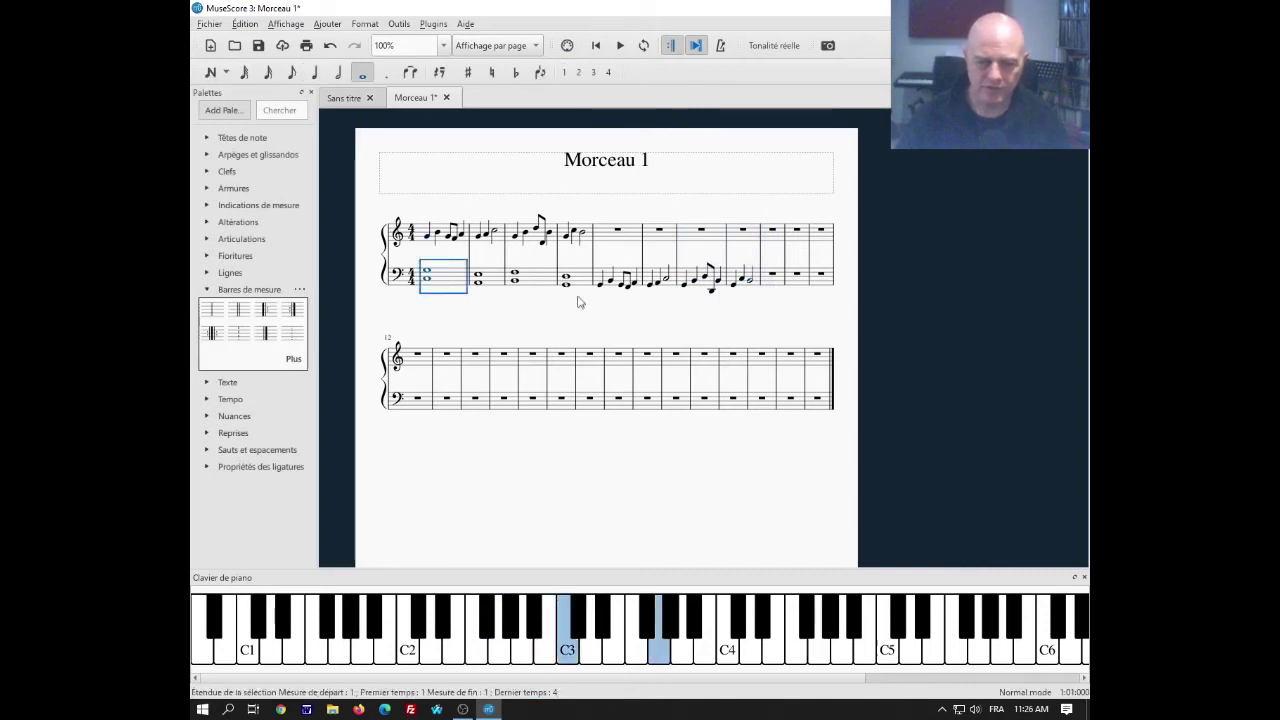
{"action": "left_click", "coordinate": [582, 284], "text": "shift"}
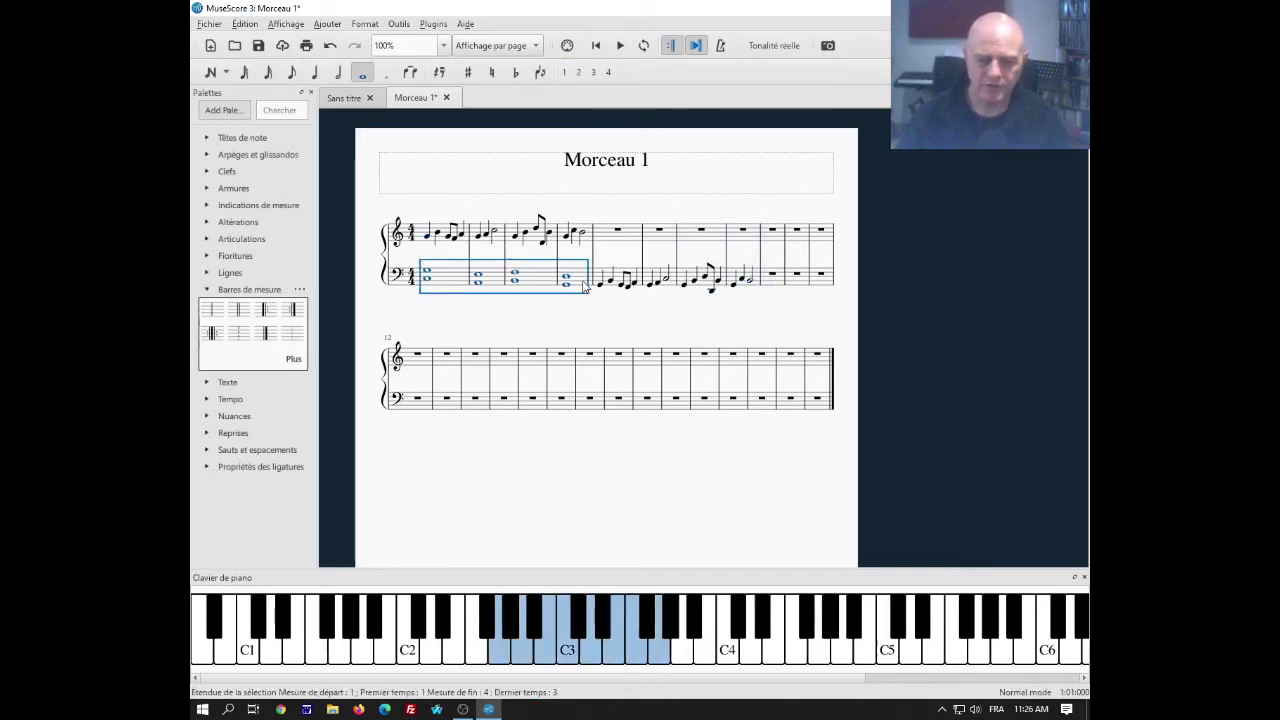
{"action": "right_click", "coordinate": [522, 284]}
{"action": "left_click", "coordinate": [565, 395]}
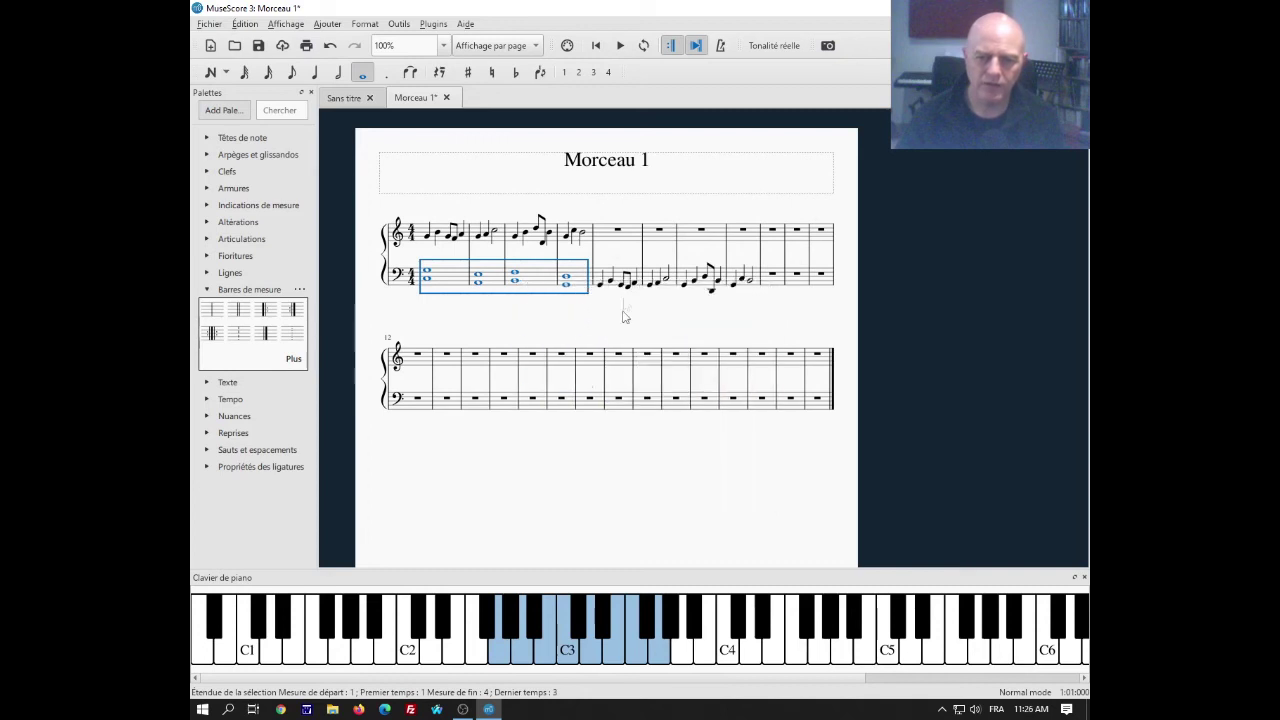
{"action": "left_click", "coordinate": [604, 241]}
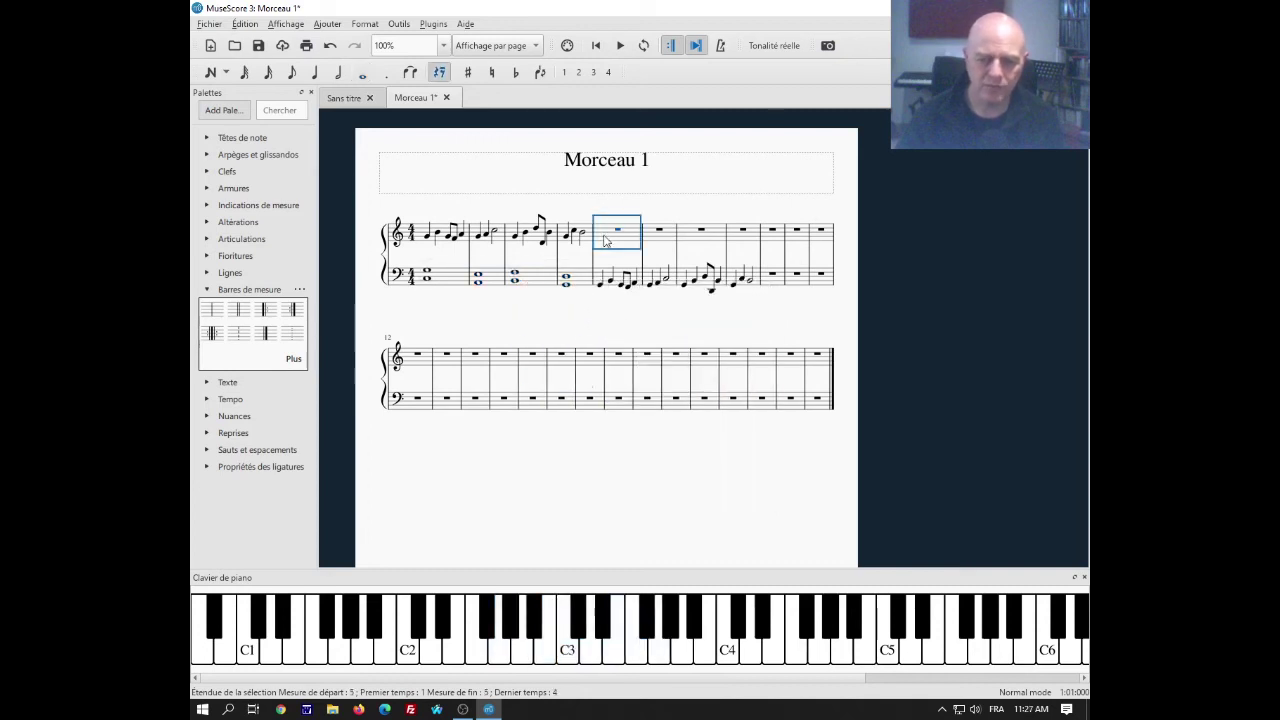
{"action": "right_click", "coordinate": [604, 241]}
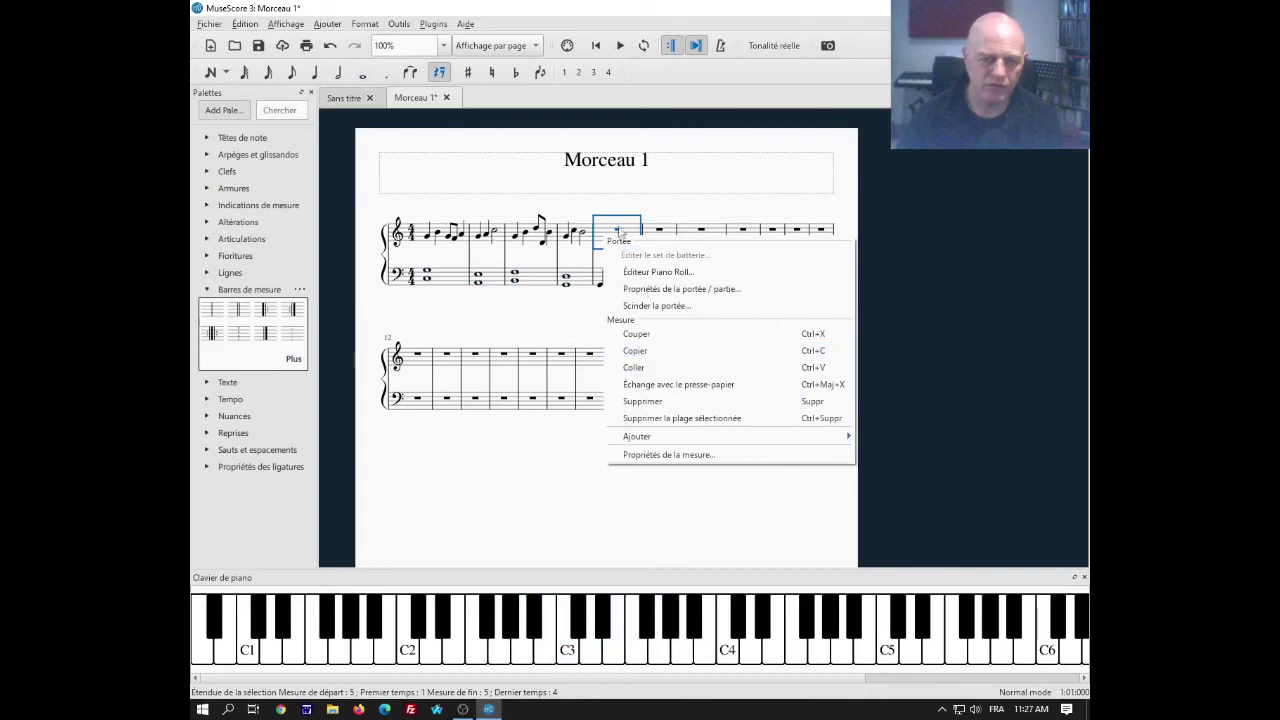
{"action": "key", "text": "ctrl+v"}
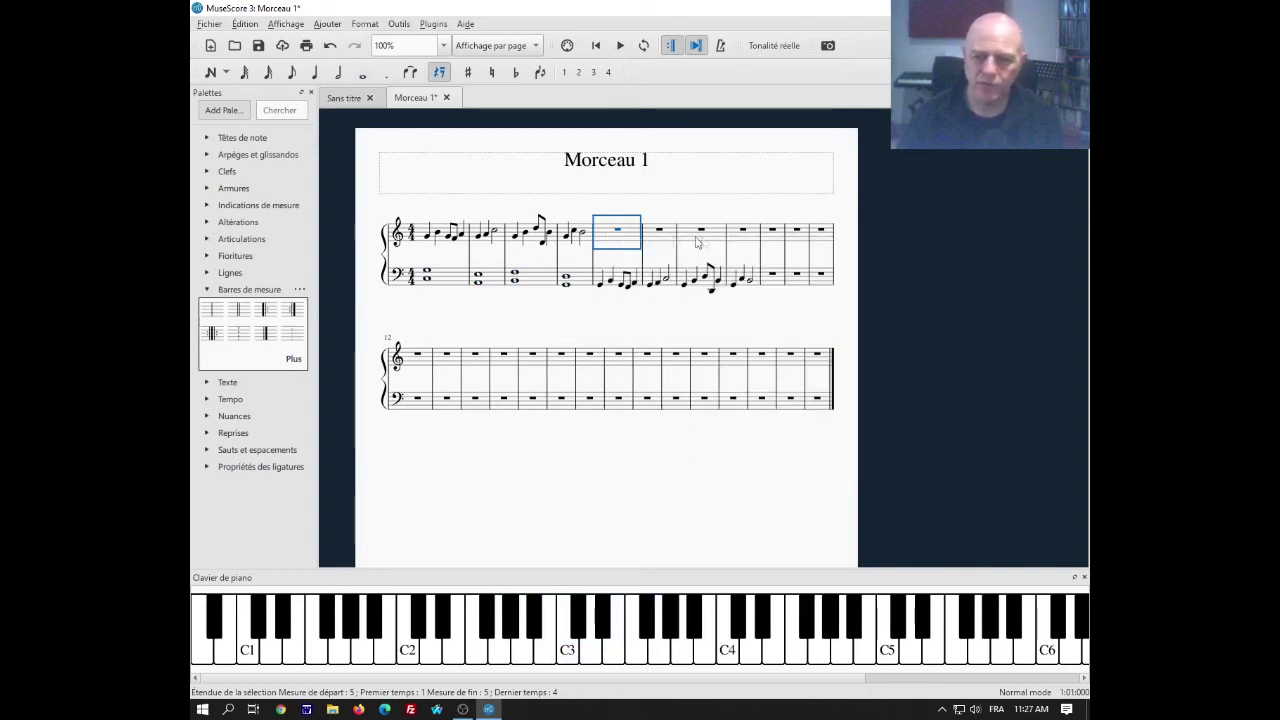
{"action": "right_click", "coordinate": [585, 243]}
{"action": "left_click", "coordinate": [600, 236]}
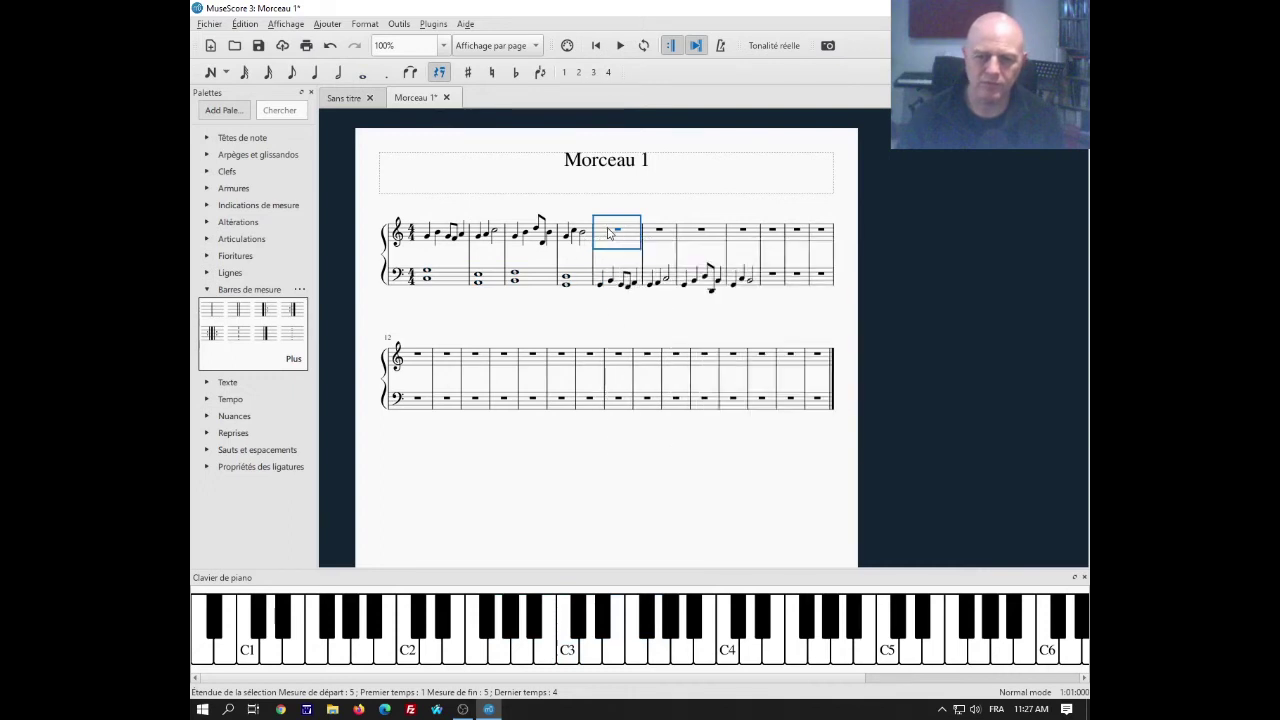
{"action": "right_click", "coordinate": [605, 228]}
{"action": "left_click", "coordinate": [650, 360]}
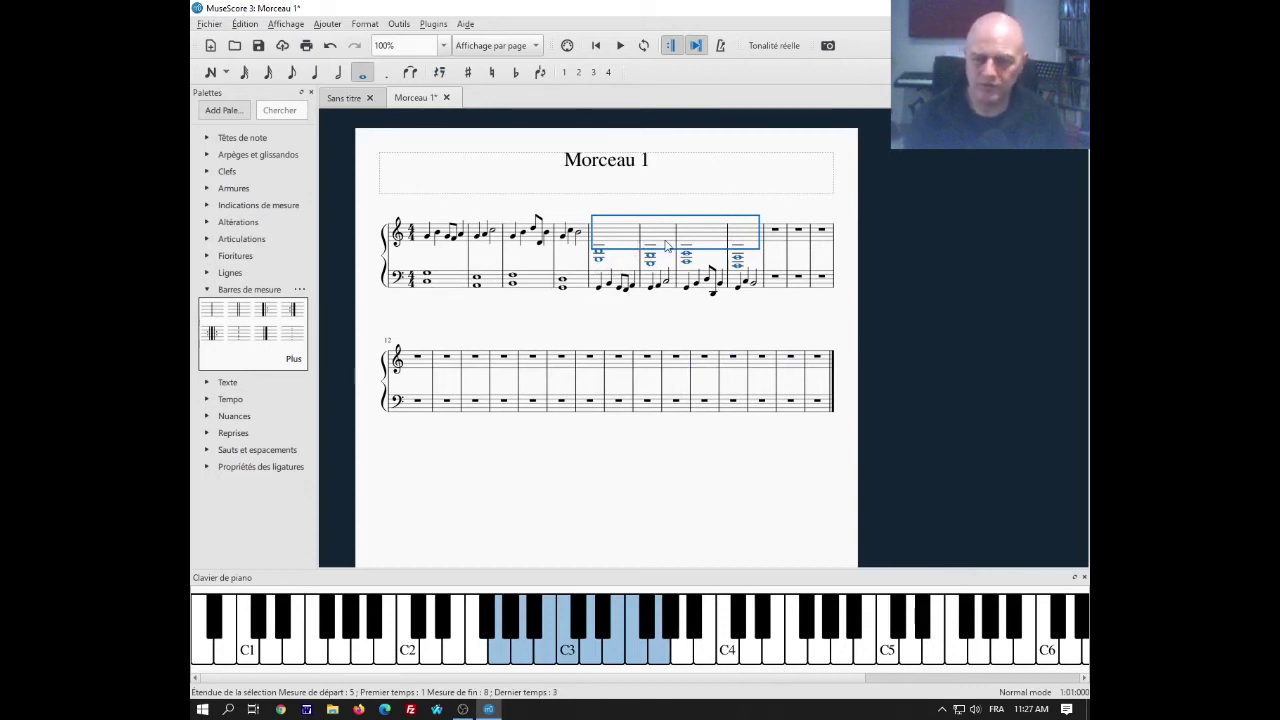
Step: Raise the pasted treble chords in measures 5 to 8 by one octave and play the score through measure 8
{"action": "key", "text": "ctrl+Up"}
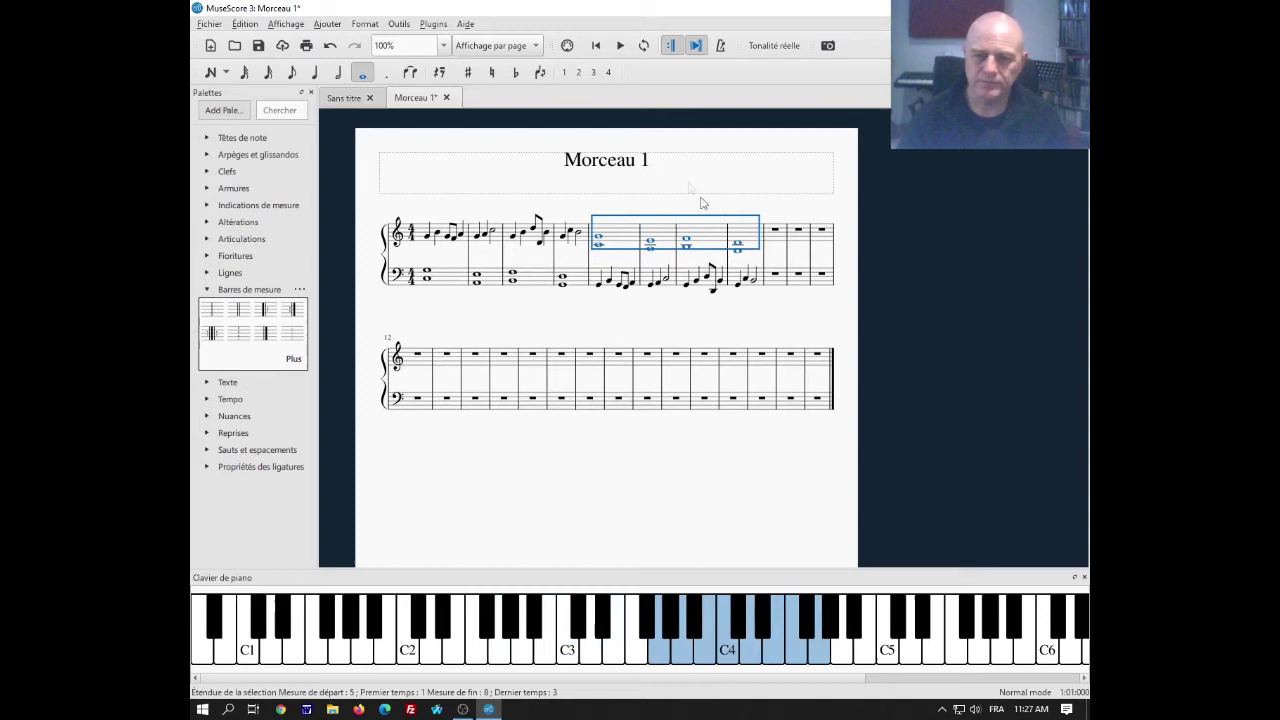
{"action": "key", "text": "Escape"}
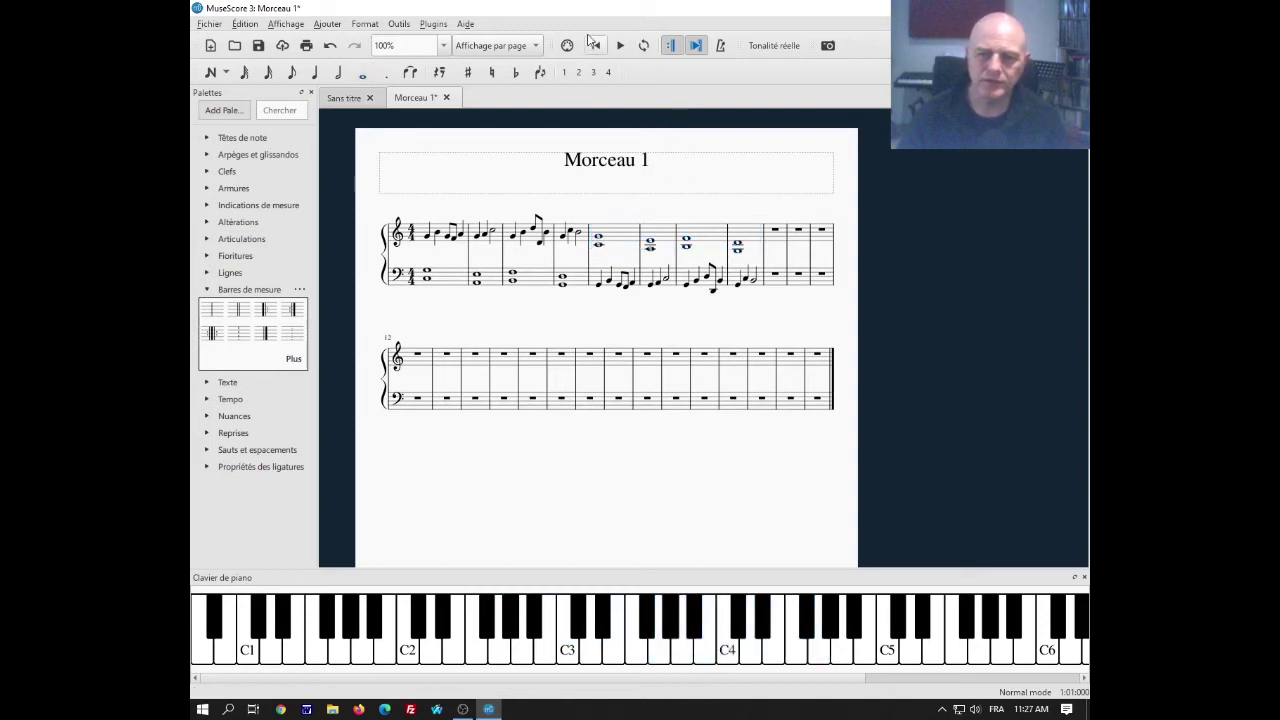
{"action": "left_click", "coordinate": [620, 45]}
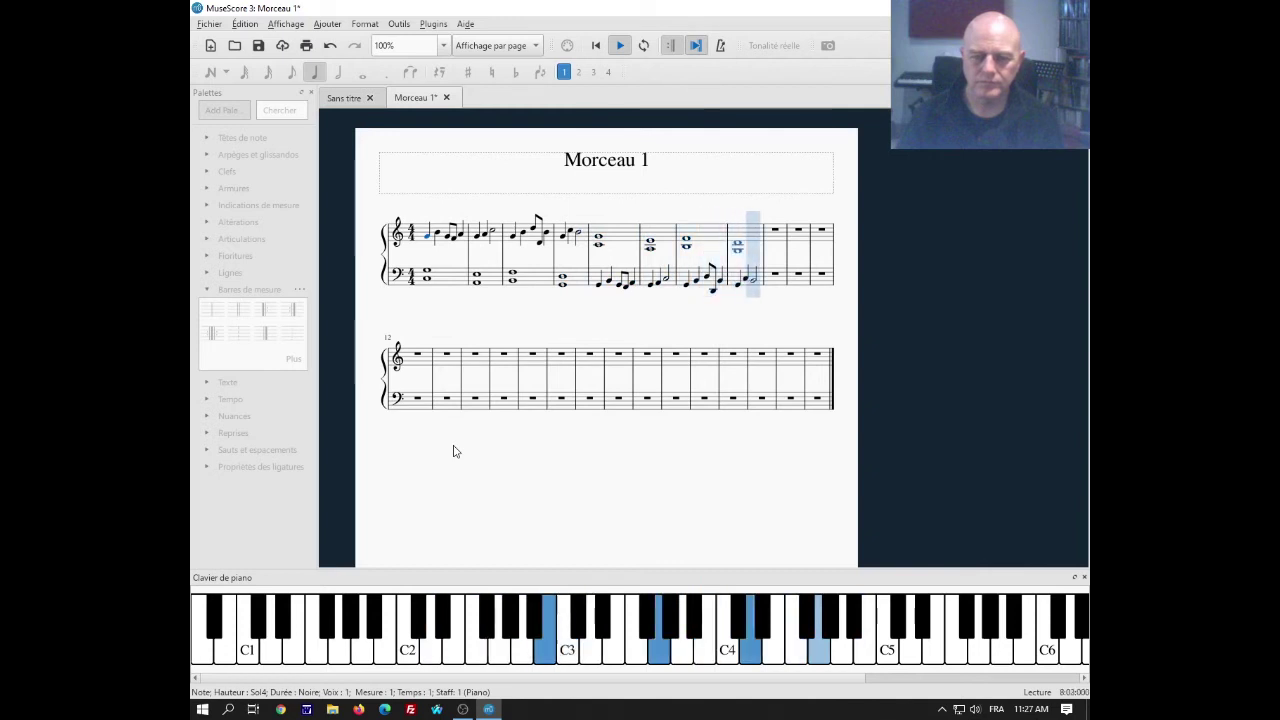
{"action": "left_click", "coordinate": [620, 47]}
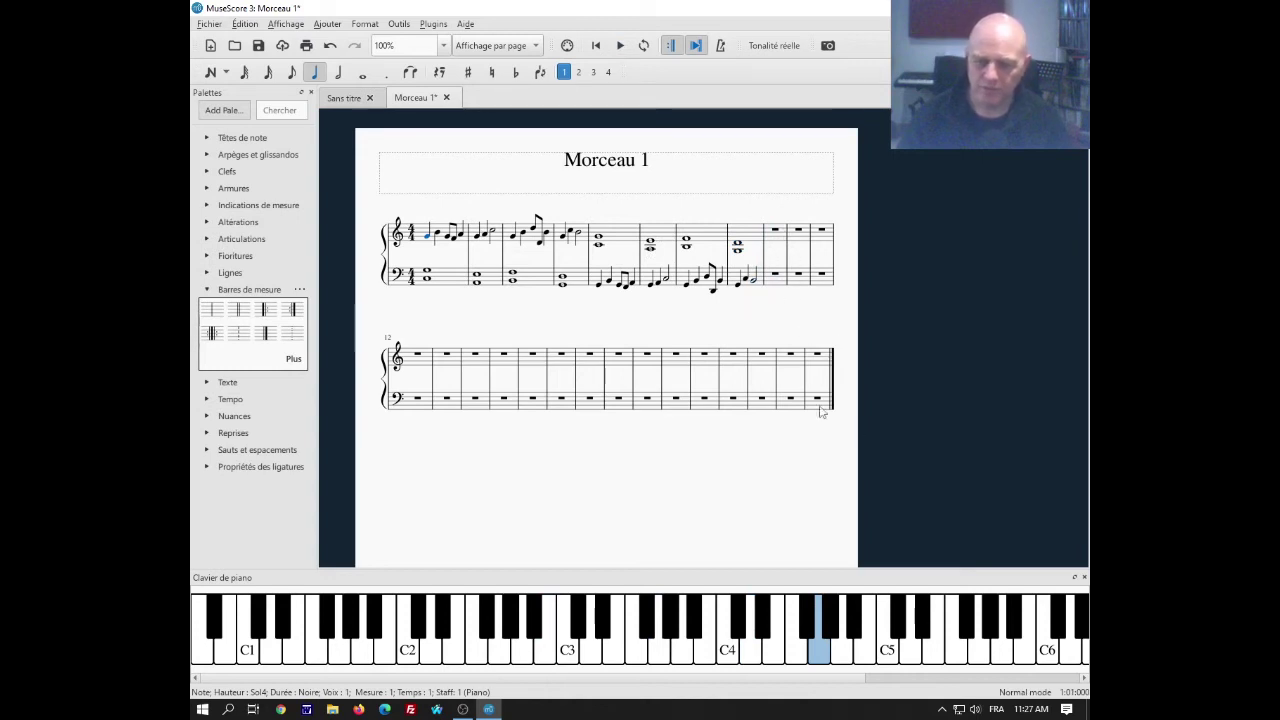
Step: Remove the empty measures from 9 to the end of the score on both staves and play the shortened piece
{"action": "left_click", "coordinate": [773, 240]}
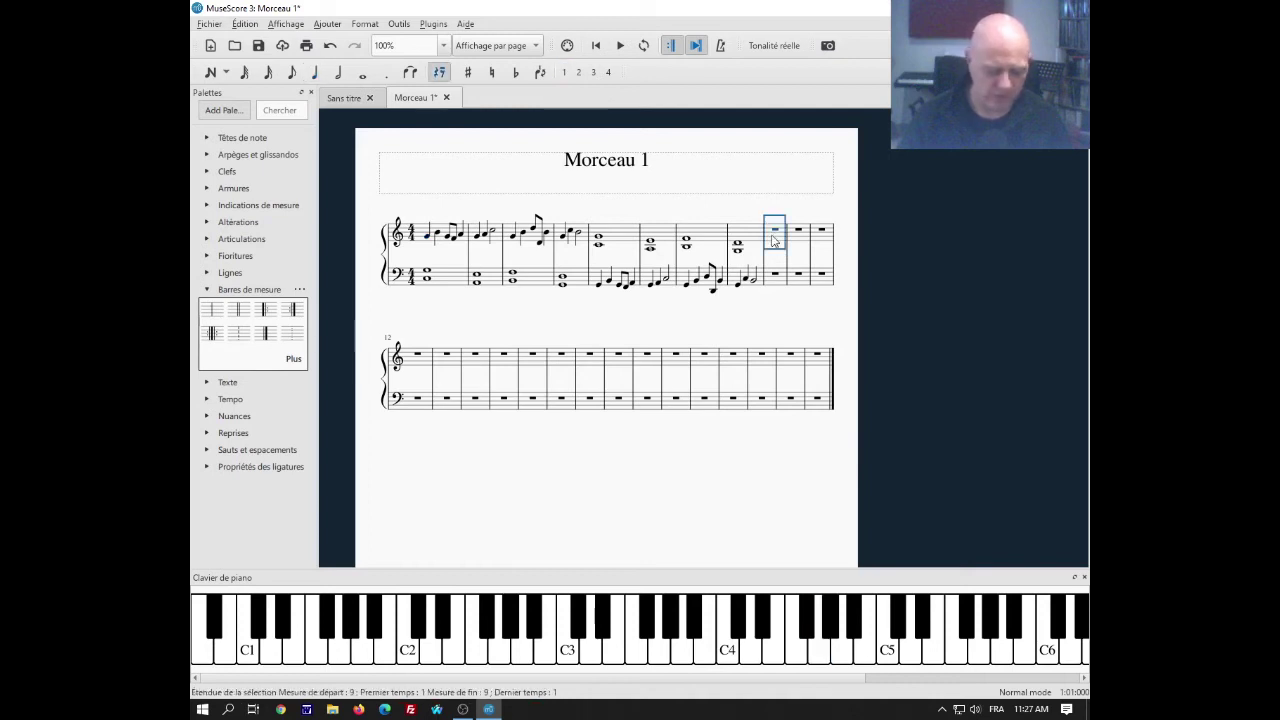
{"action": "left_click", "coordinate": [813, 410], "text": "shift"}
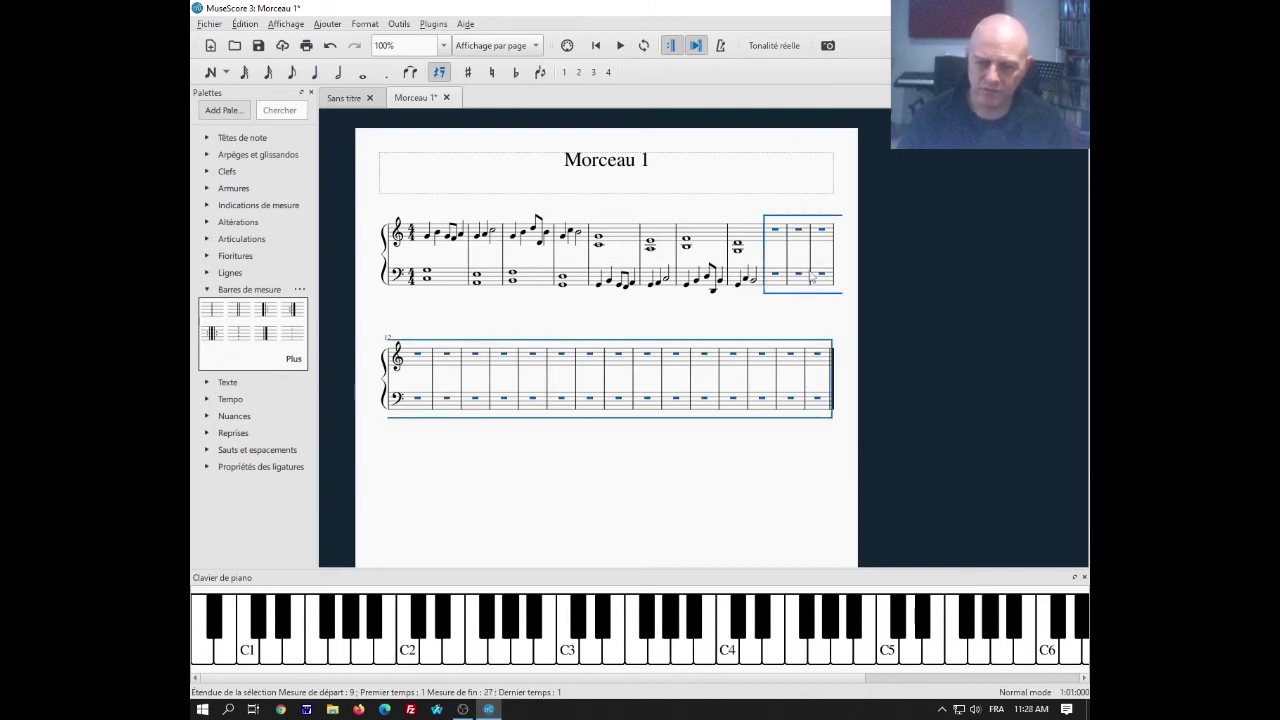
{"action": "right_click", "coordinate": [676, 360]}
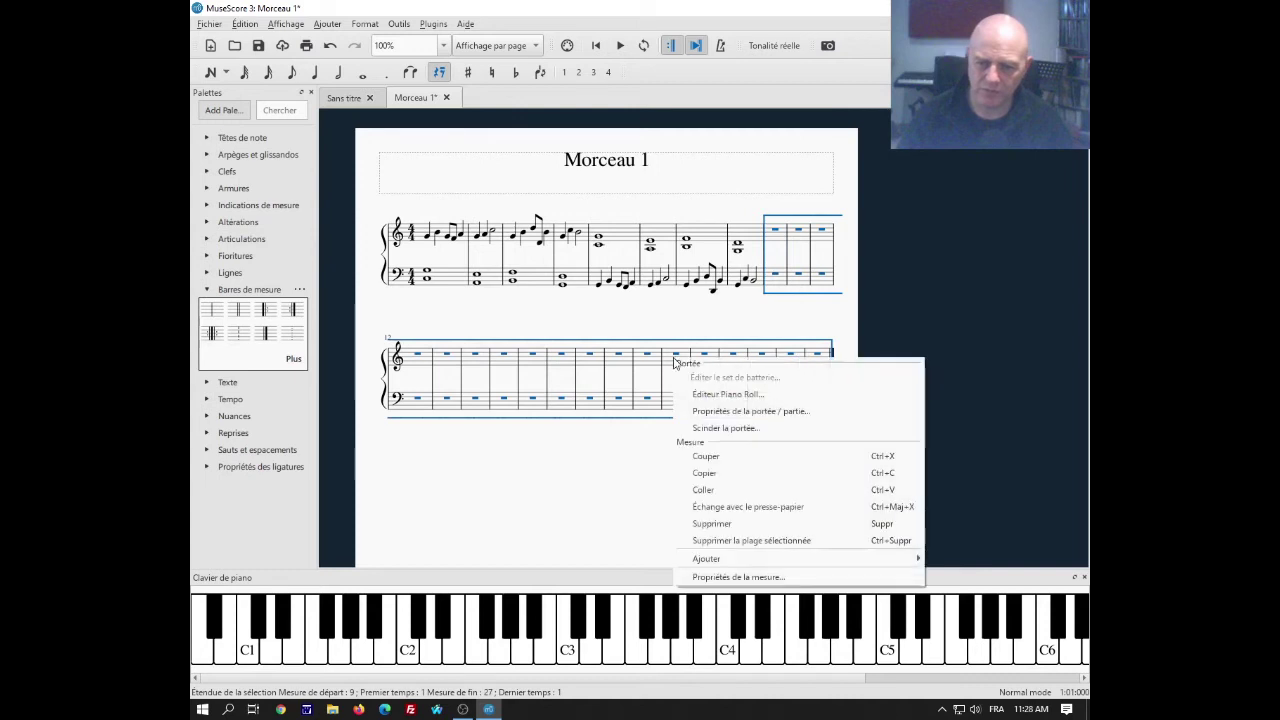
{"action": "left_click", "coordinate": [753, 541]}
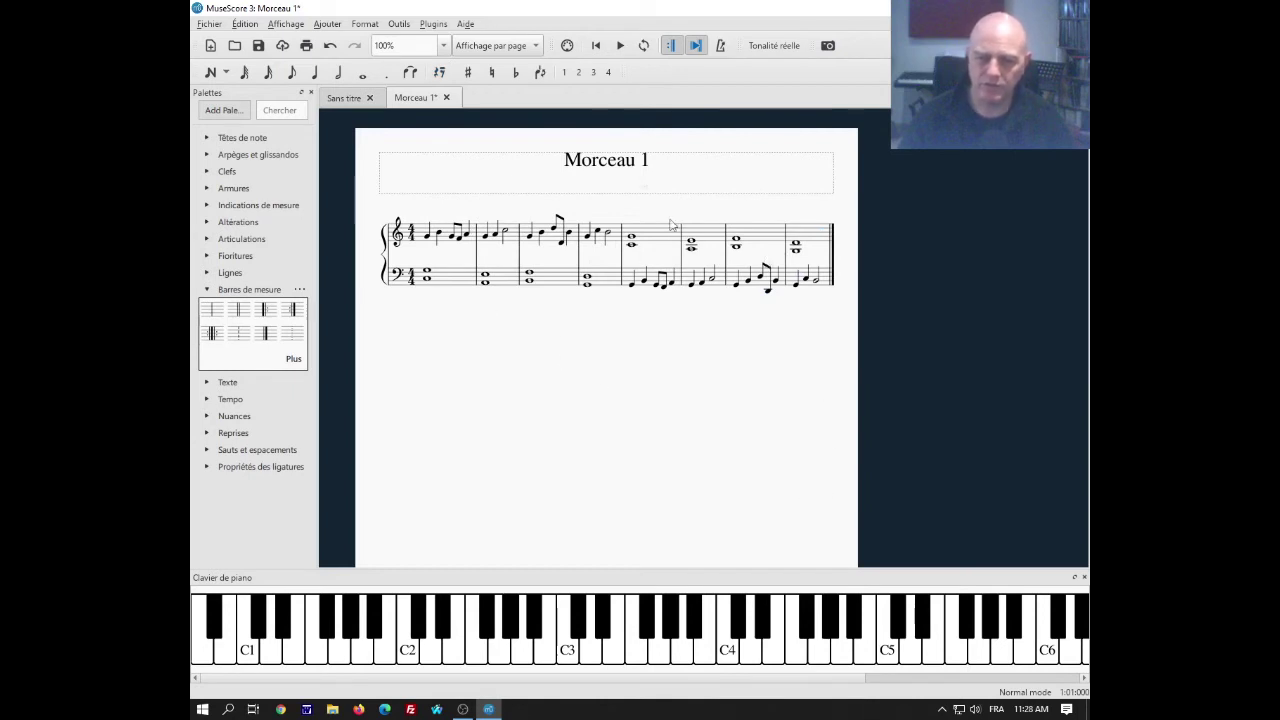
{"action": "left_click", "coordinate": [620, 45]}
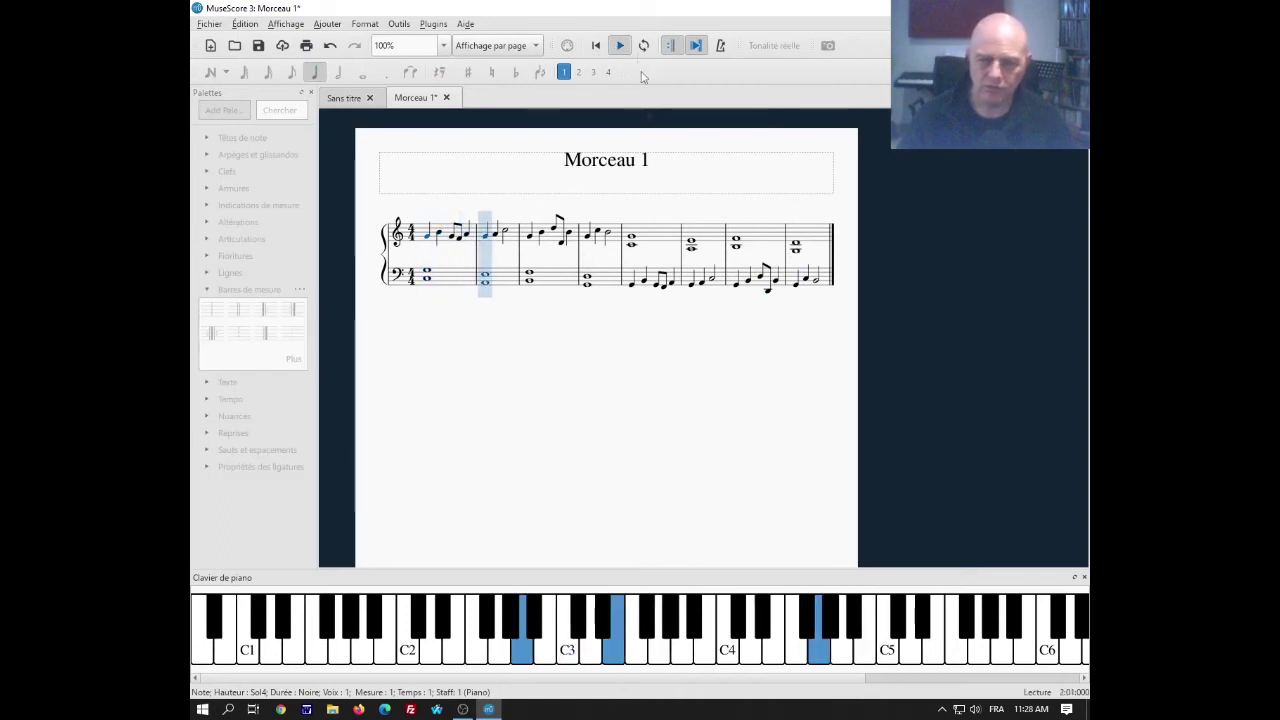
{"action": "left_click", "coordinate": [620, 50]}
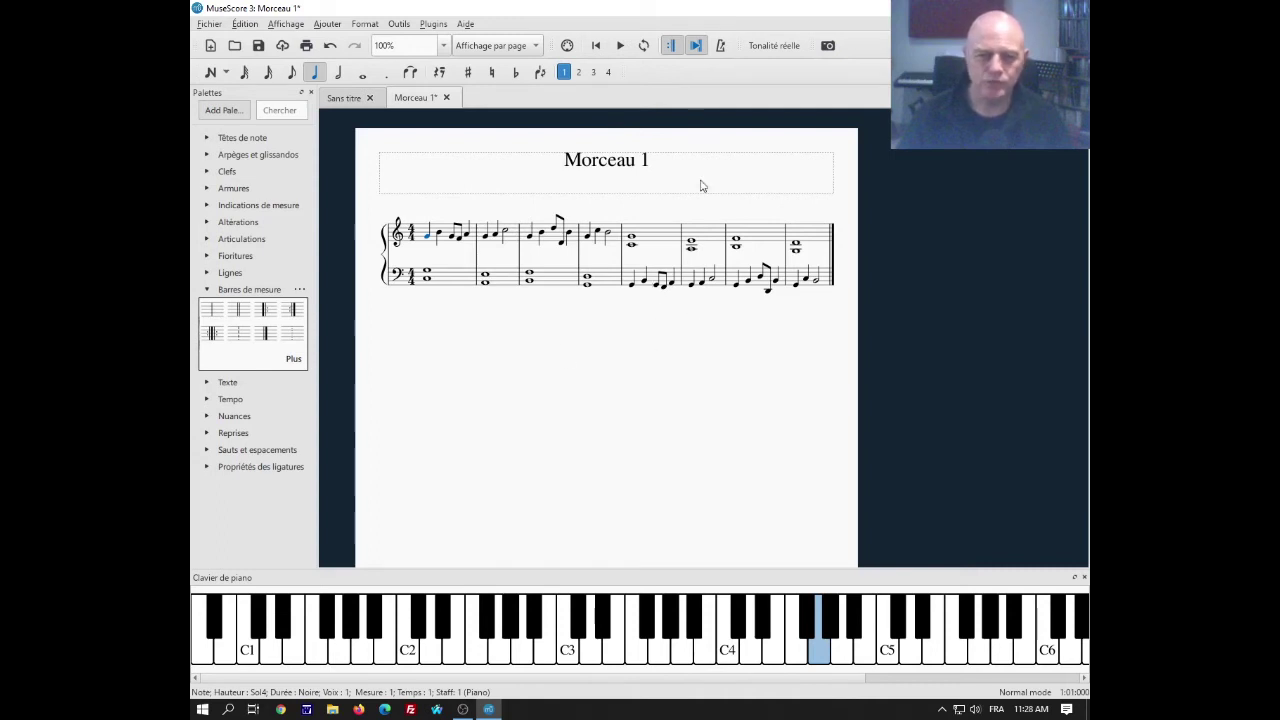
Step: Save the score under the new file name Morceau 1b.mscz in the Scores folder, without replacing the existing Morceau 1 file
{"action": "left_click", "coordinate": [206, 24]}
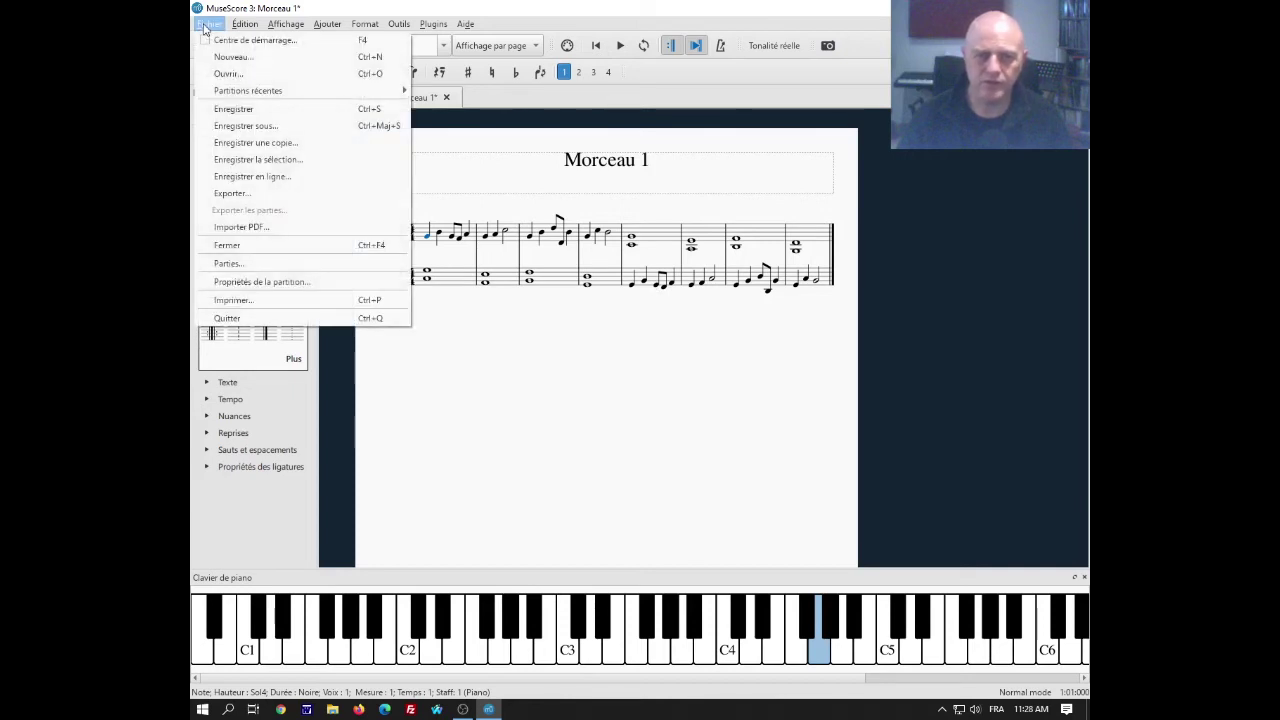
{"action": "left_click", "coordinate": [248, 128]}
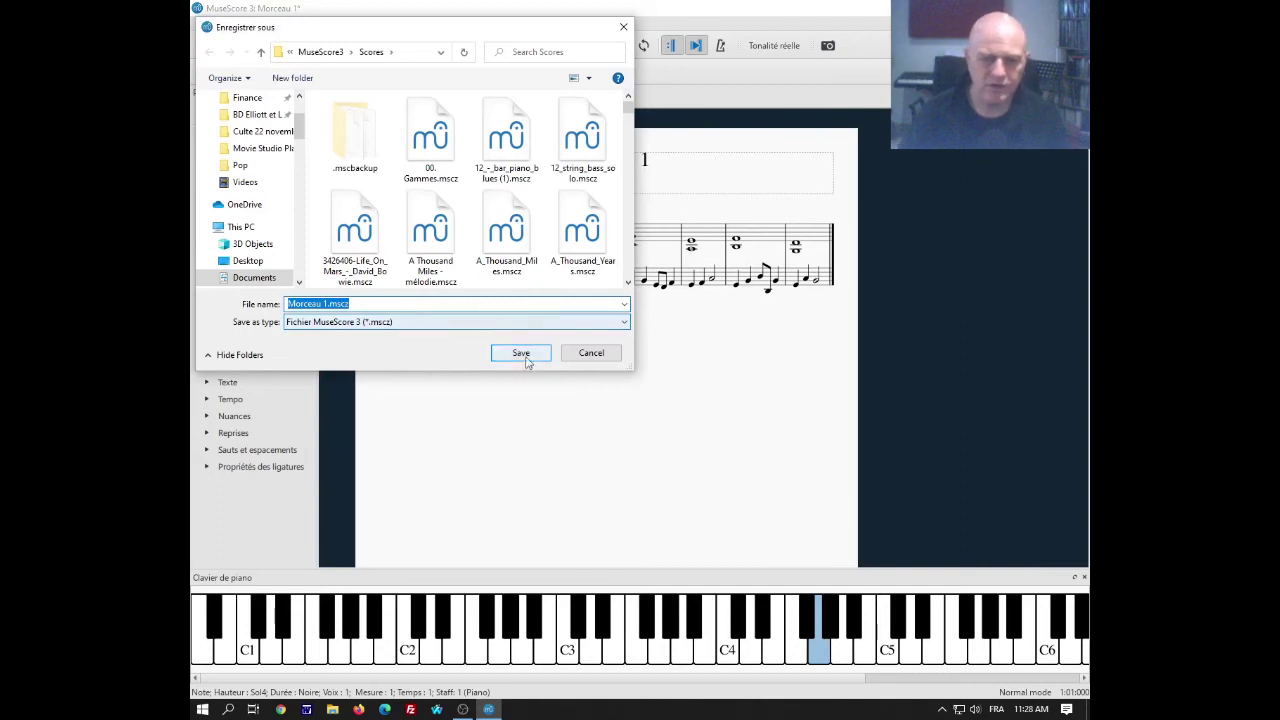
{"action": "left_click", "coordinate": [522, 355]}
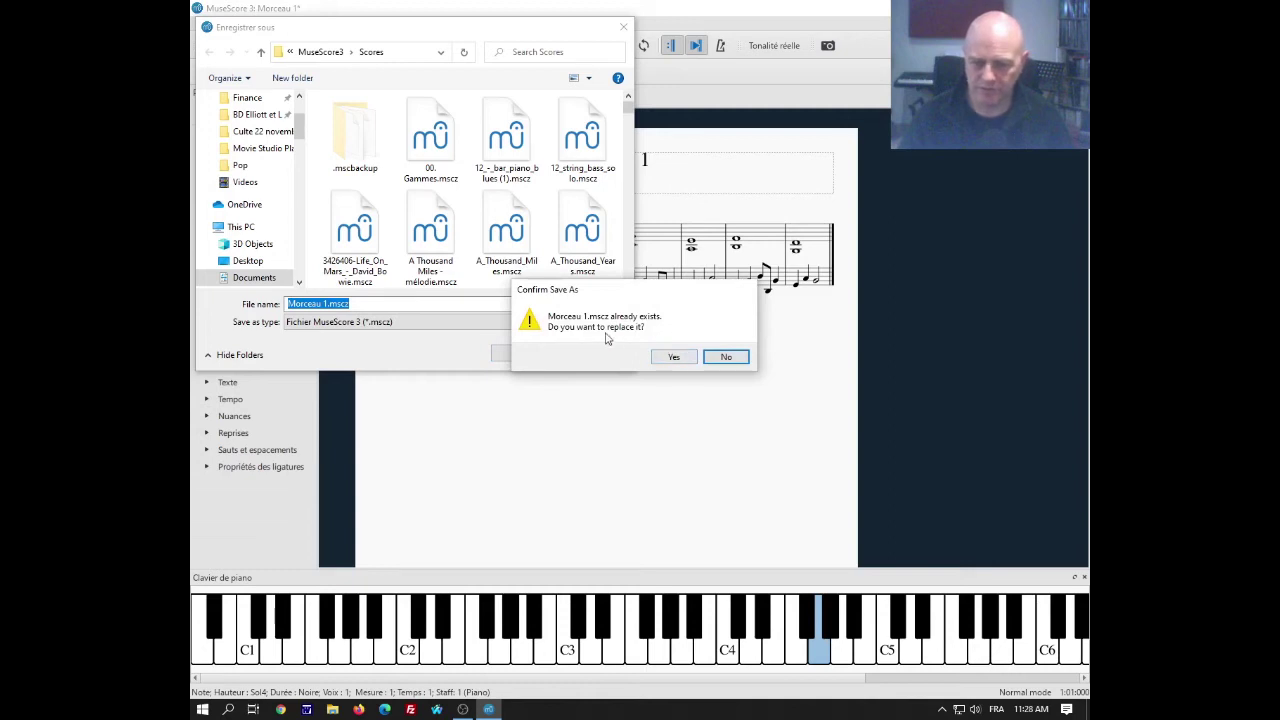
{"action": "left_click", "coordinate": [726, 357]}
{"action": "left_click", "coordinate": [369, 305]}
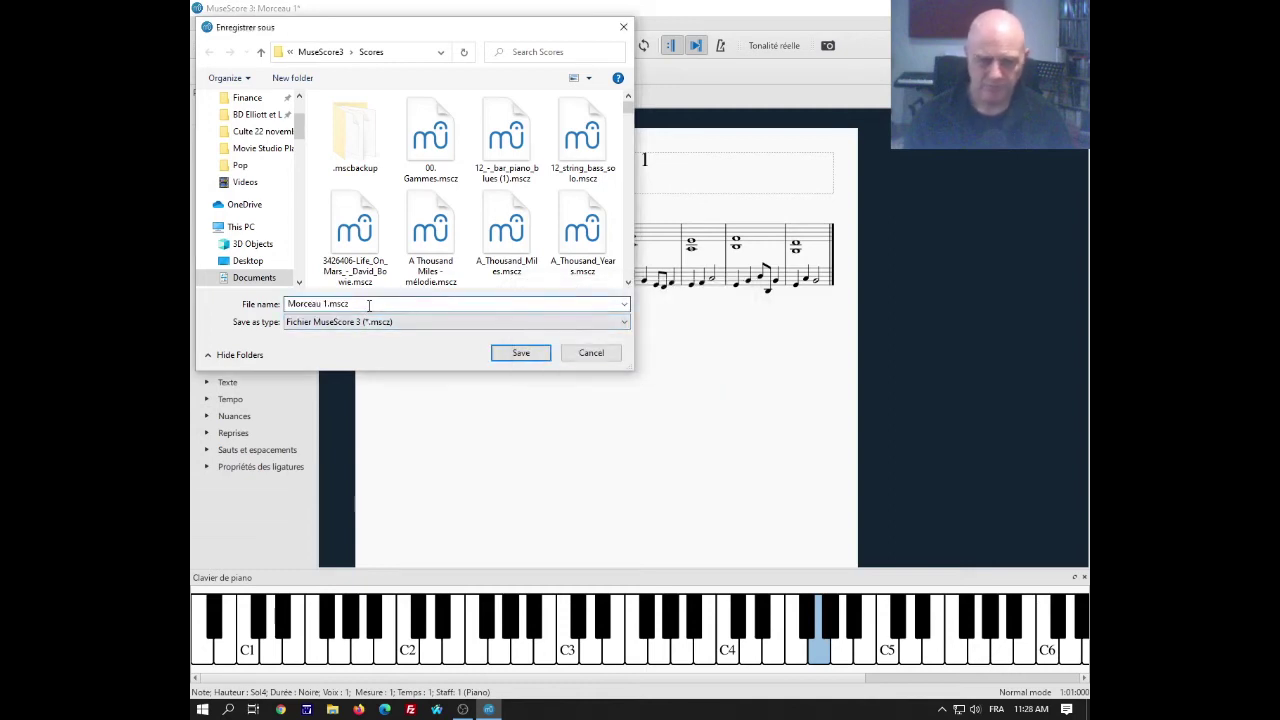
{"action": "type", "text": "b"}
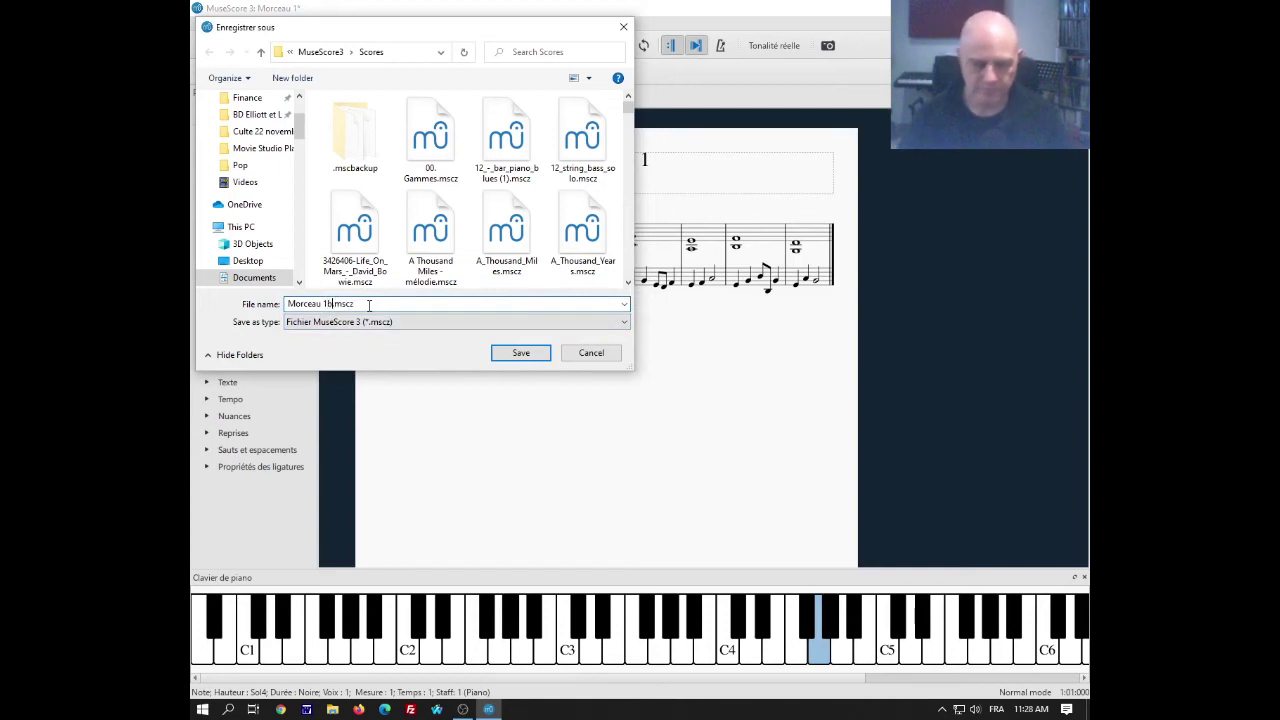
{"action": "left_click", "coordinate": [530, 356]}
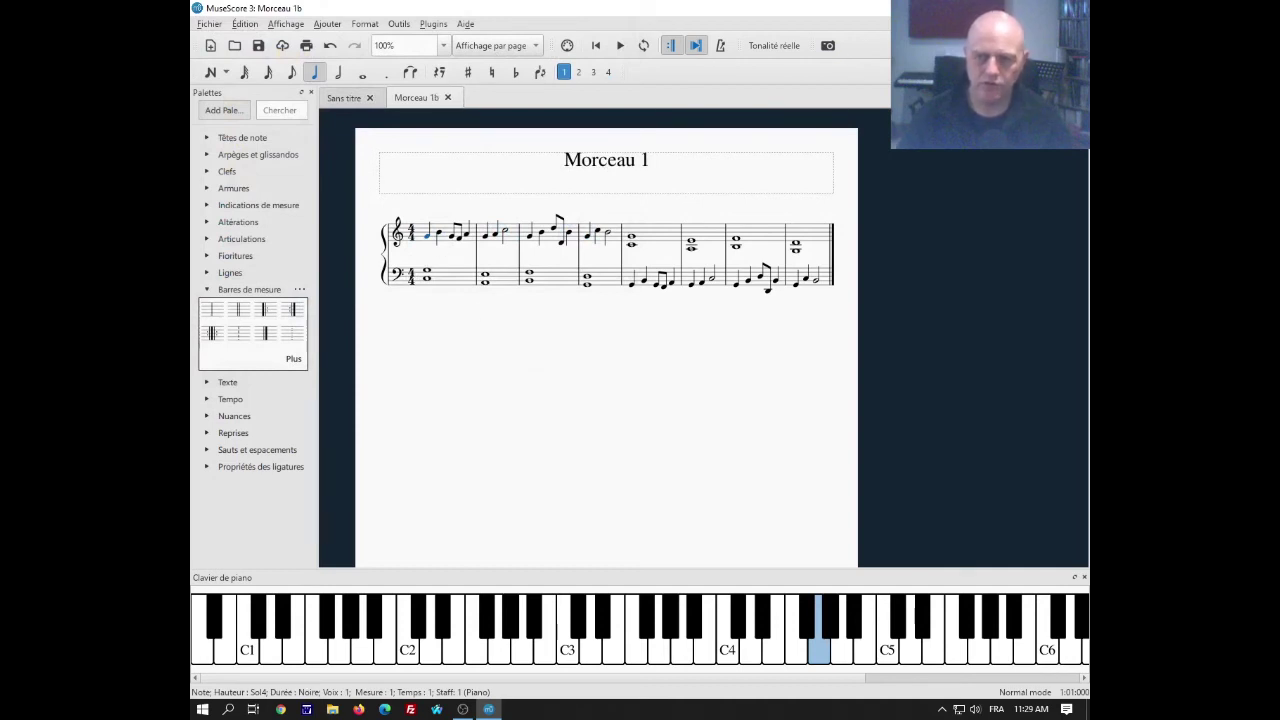
Step: Quit and restart the program, reopen the recent score Morceau 1b, and play its opening notes from the first treble note
{"action": "key", "text": "alt+F4"}
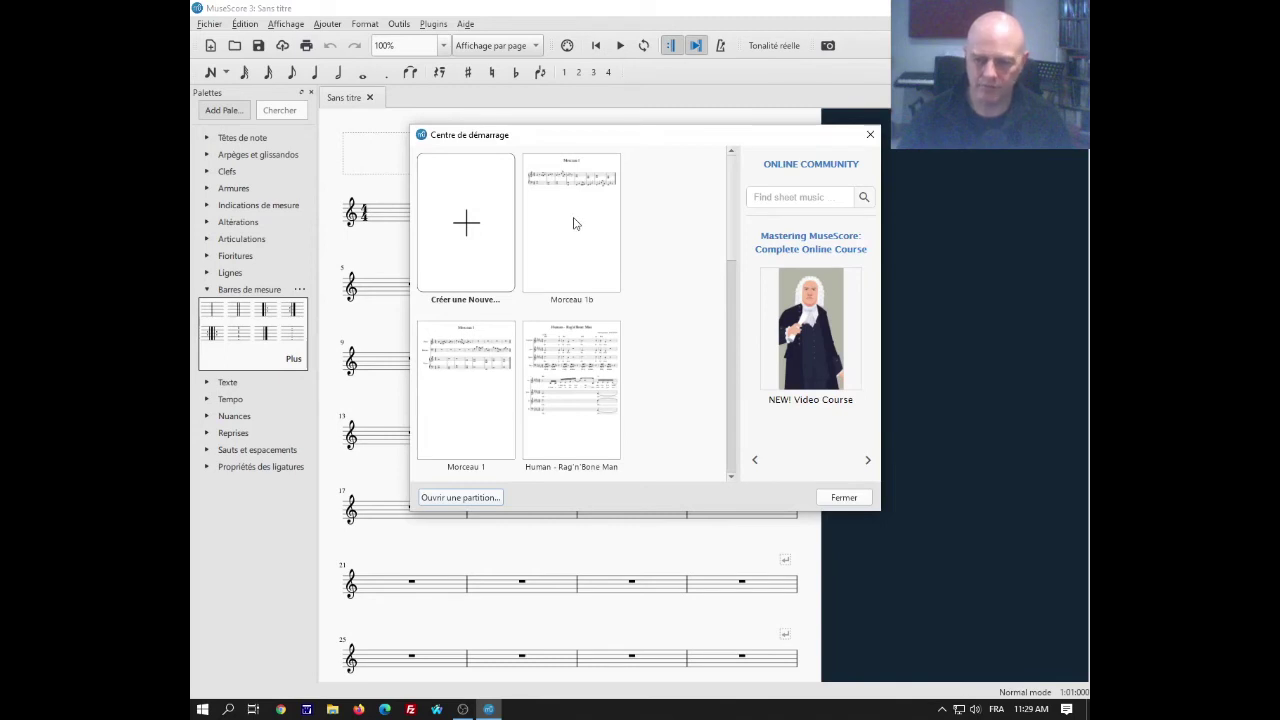
{"action": "left_click", "coordinate": [575, 222]}
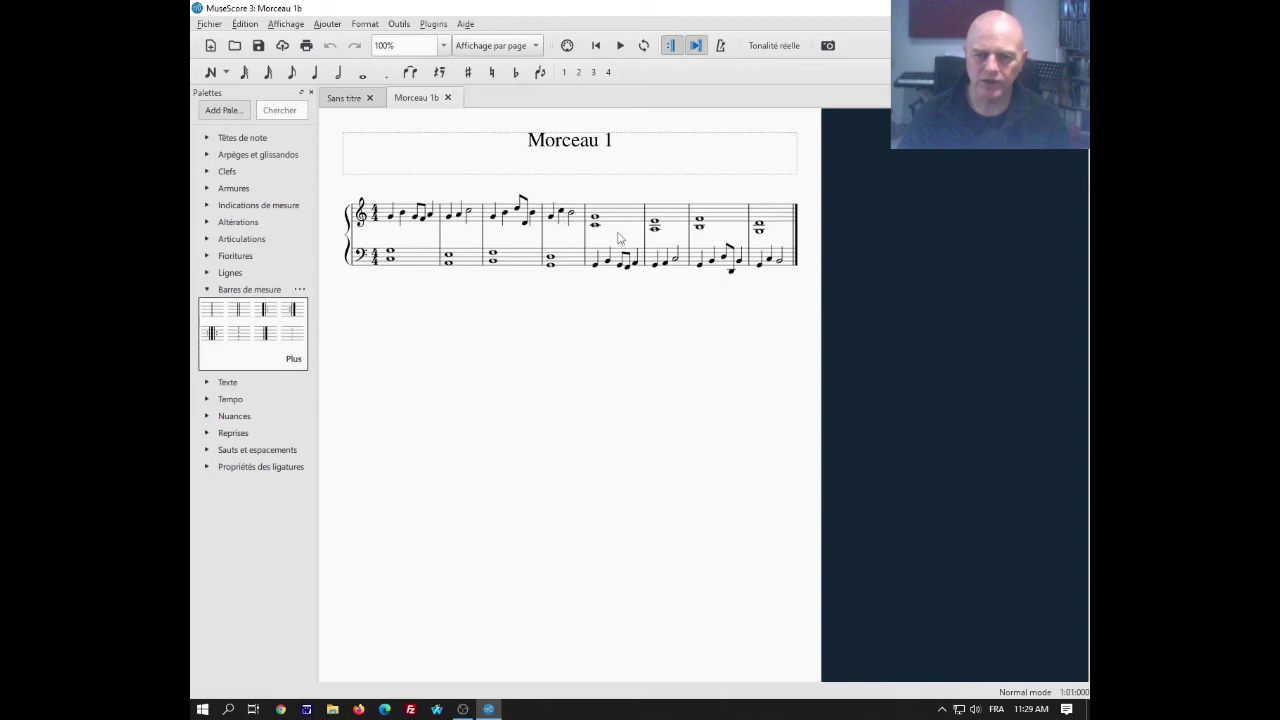
{"action": "left_click", "coordinate": [390, 217]}
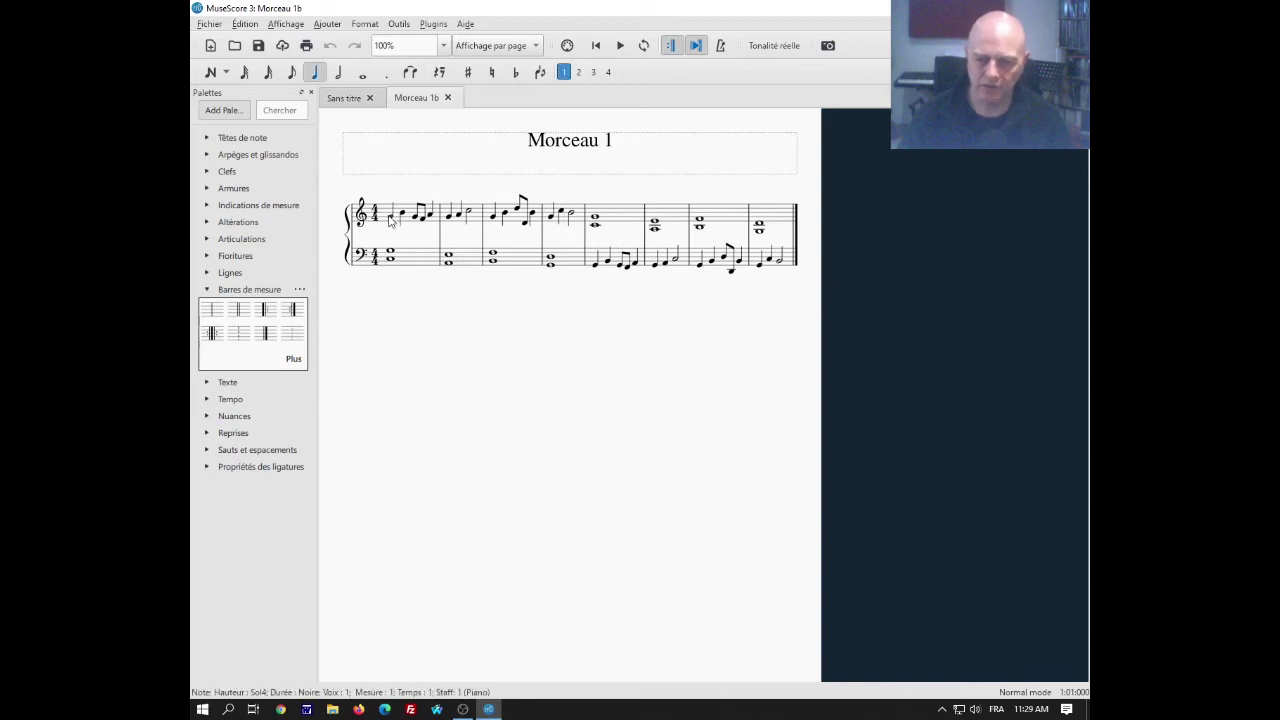
{"action": "left_click", "coordinate": [619, 46]}
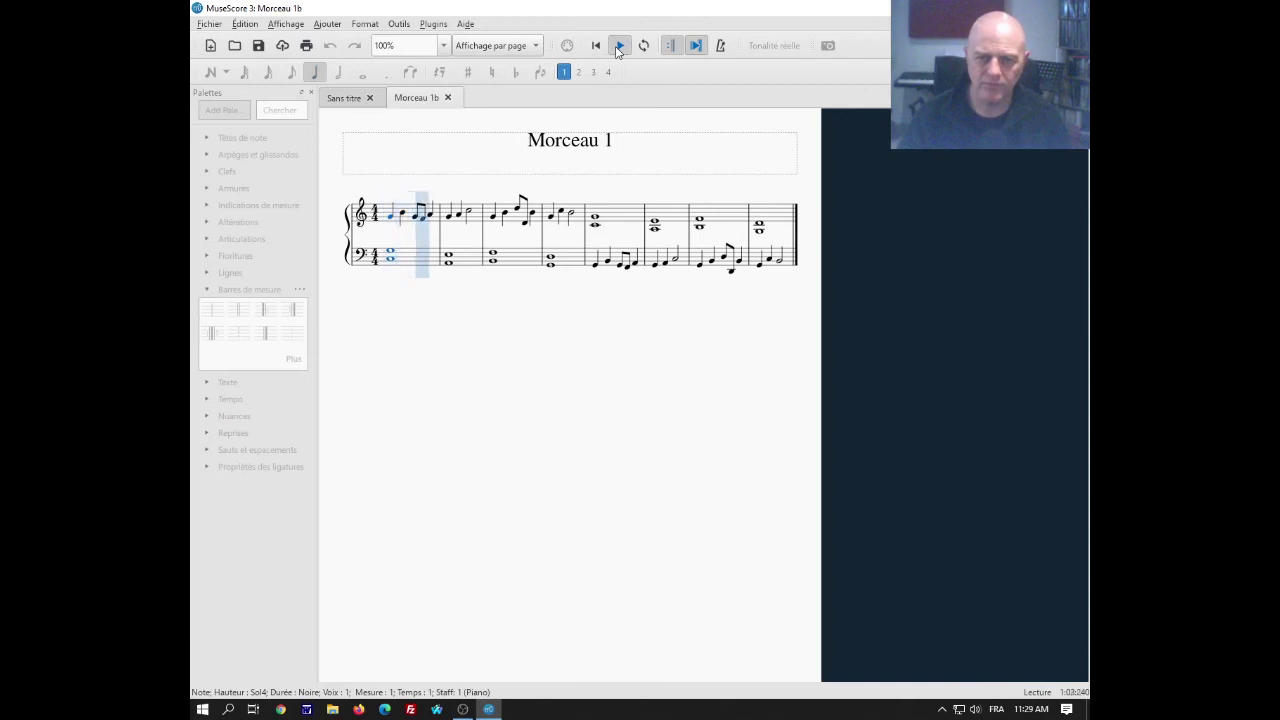
{"action": "left_click", "coordinate": [619, 46]}
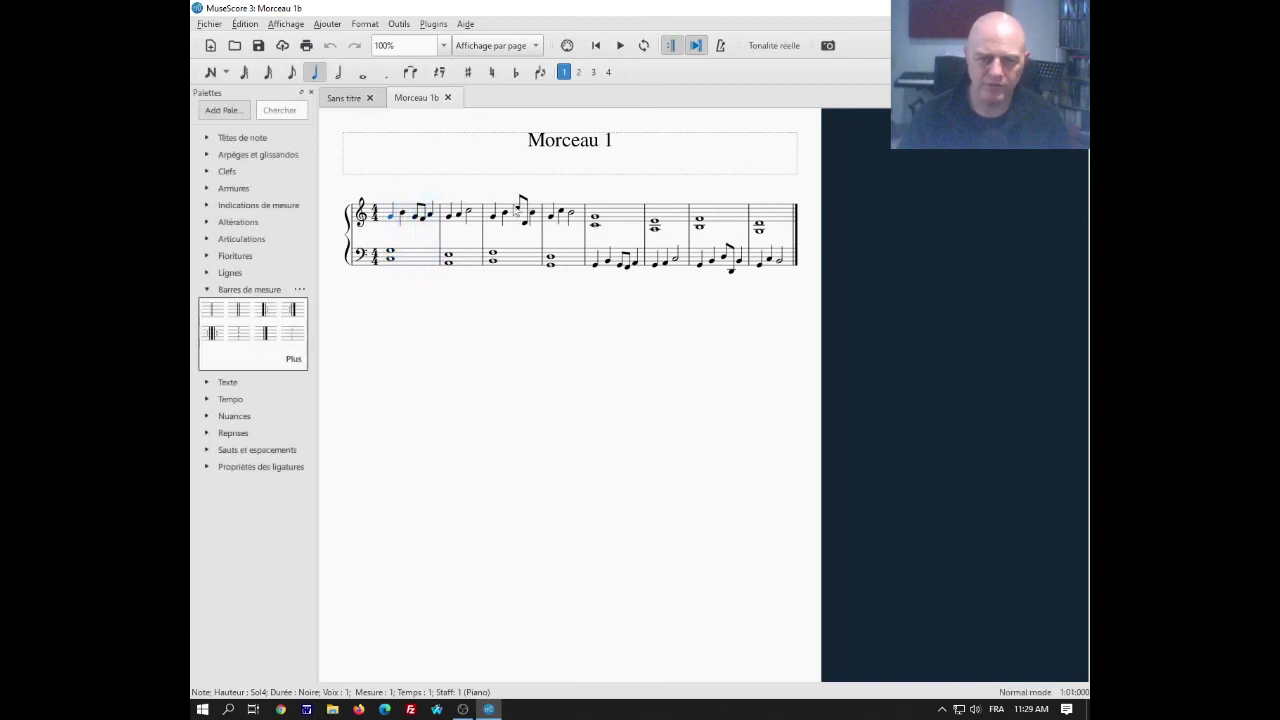
Step: Raise the second treble note of measure 1 to D5 (Ré5) and play the opening to hear the change
{"action": "left_click", "coordinate": [405, 218]}
{"action": "key", "text": "Up"}
{"action": "key", "text": "Up"}
{"action": "left_click", "coordinate": [621, 46]}
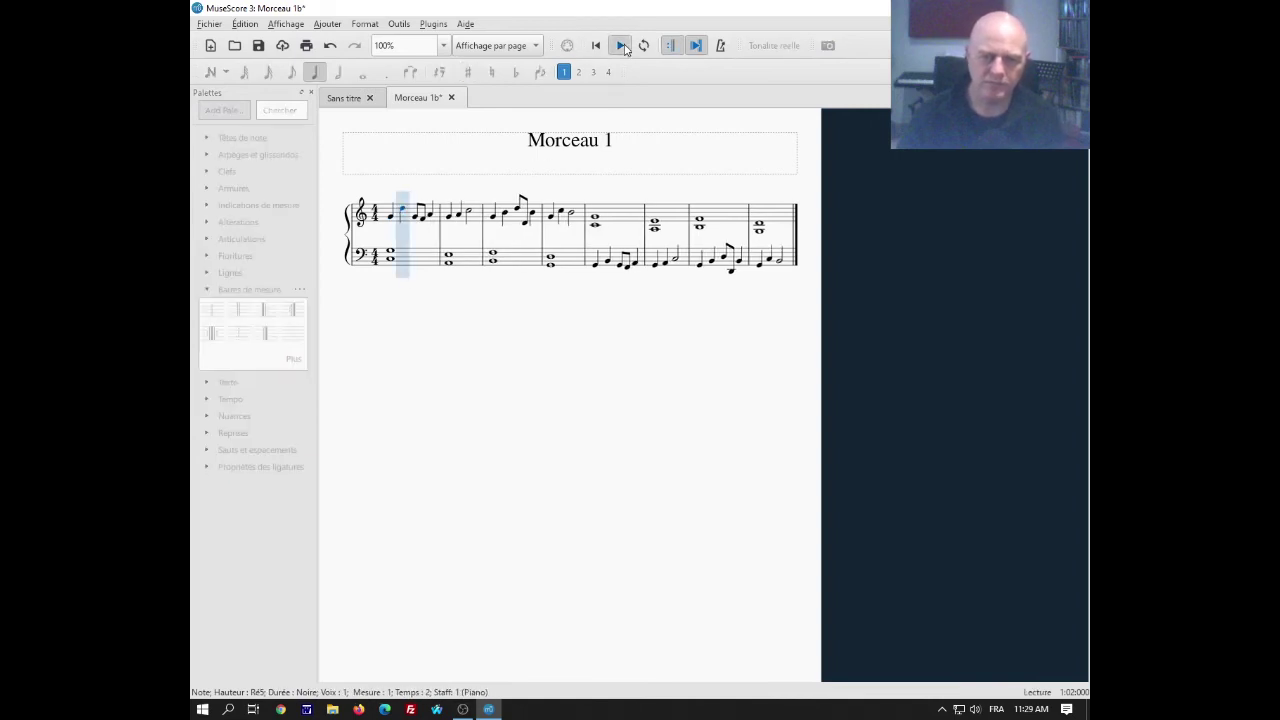
{"action": "left_click", "coordinate": [621, 46]}
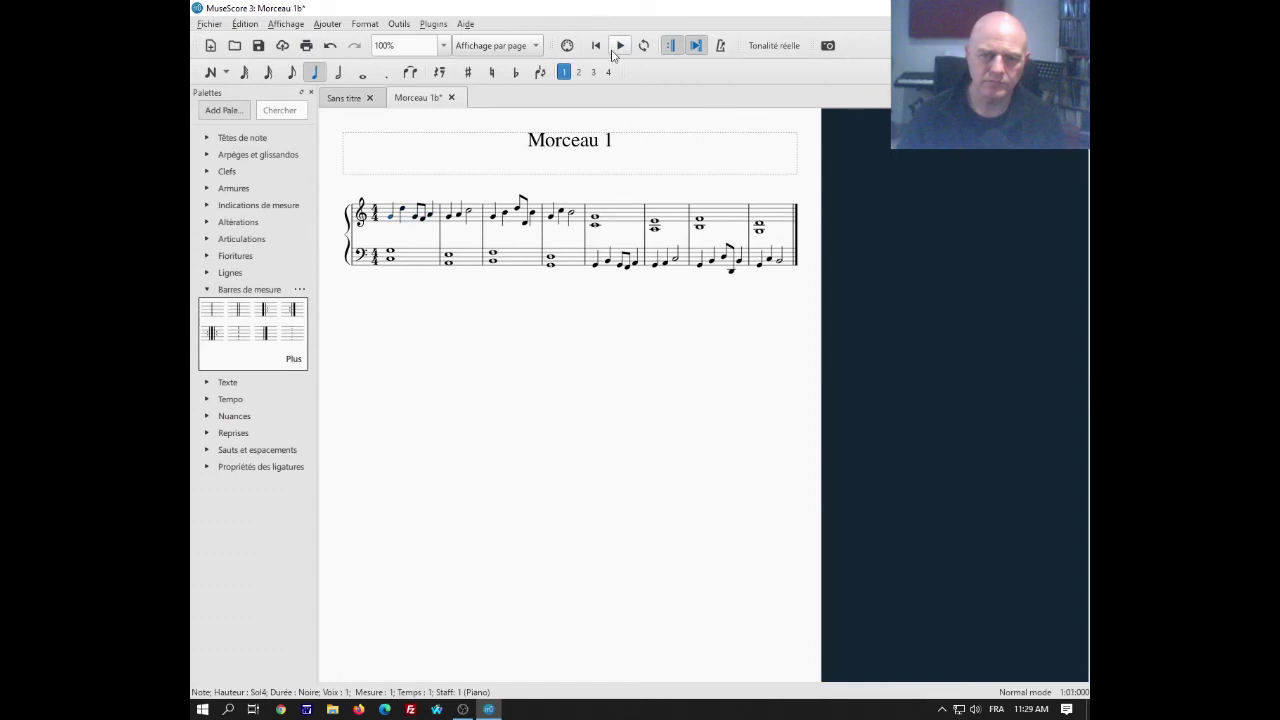
{"action": "left_click", "coordinate": [619, 46]}
{"action": "left_click", "coordinate": [619, 46]}
Step: Raise the two treble eighth notes of measure 1, lower its final quarter note to F4, and play the measure from the start
{"action": "left_click", "coordinate": [412, 217]}
{"action": "key", "text": "Up"}
{"action": "left_click", "coordinate": [431, 222]}
{"action": "key", "text": "Down"}
{"action": "key", "text": "Down"}
{"action": "key", "text": "Right"}
{"action": "key", "text": "Down"}
{"action": "left_click", "coordinate": [596, 45]}
{"action": "left_click", "coordinate": [620, 46]}
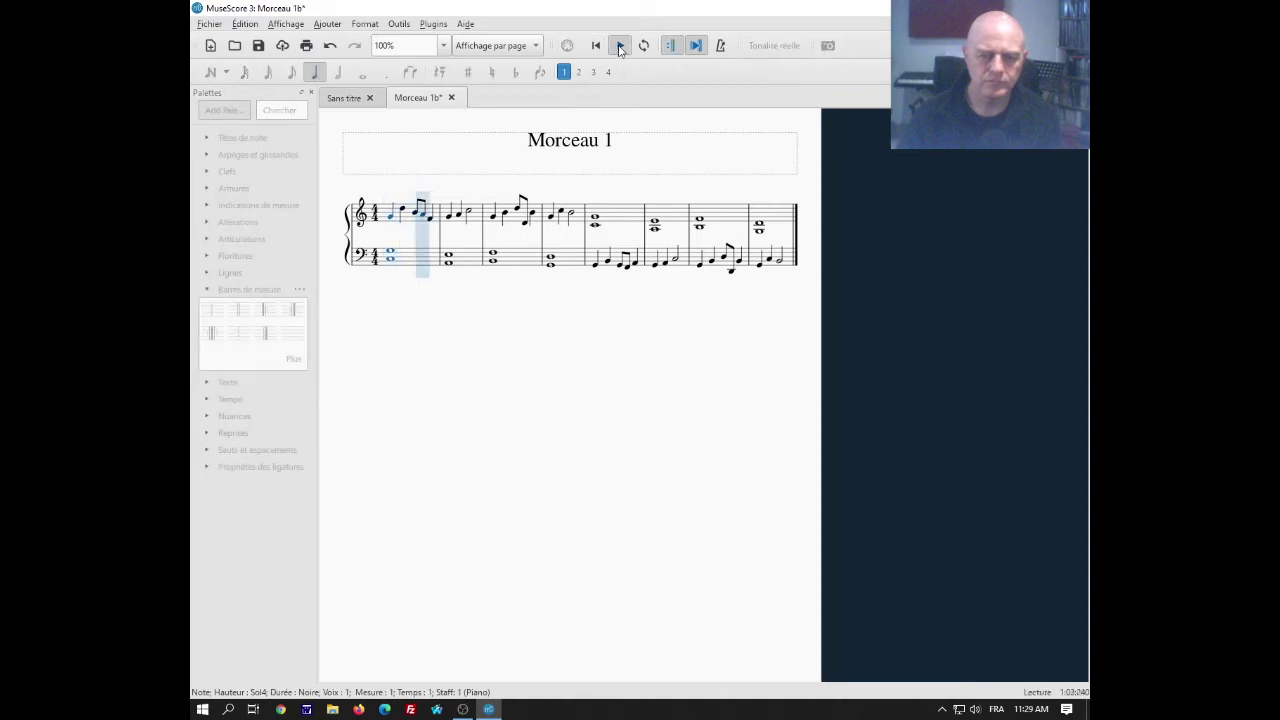
{"action": "left_click", "coordinate": [620, 46]}
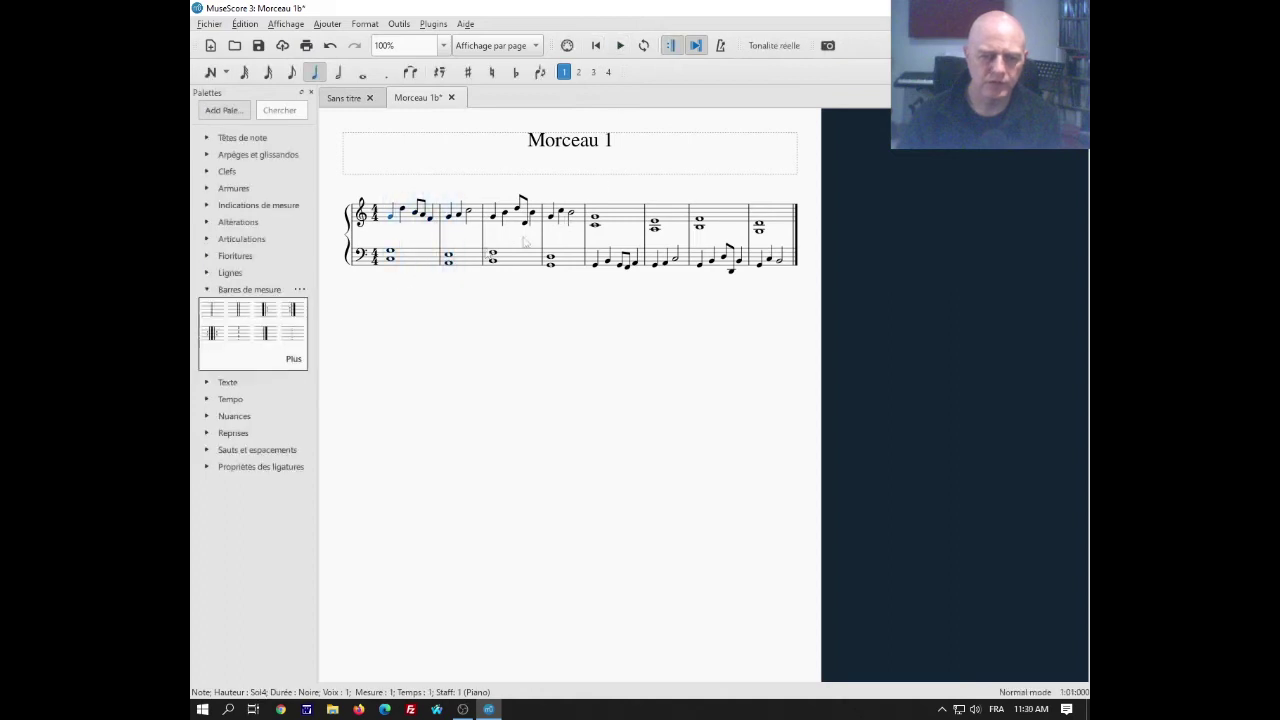
Step: Lower the second treble eighth note of measure 1 to E4 (Mi4) and return the playback position to the start
{"action": "left_click", "coordinate": [424, 214]}
{"action": "key", "text": "Down"}
{"action": "key", "text": "Down"}
{"action": "key", "text": "Down"}
{"action": "key", "text": "Down"}
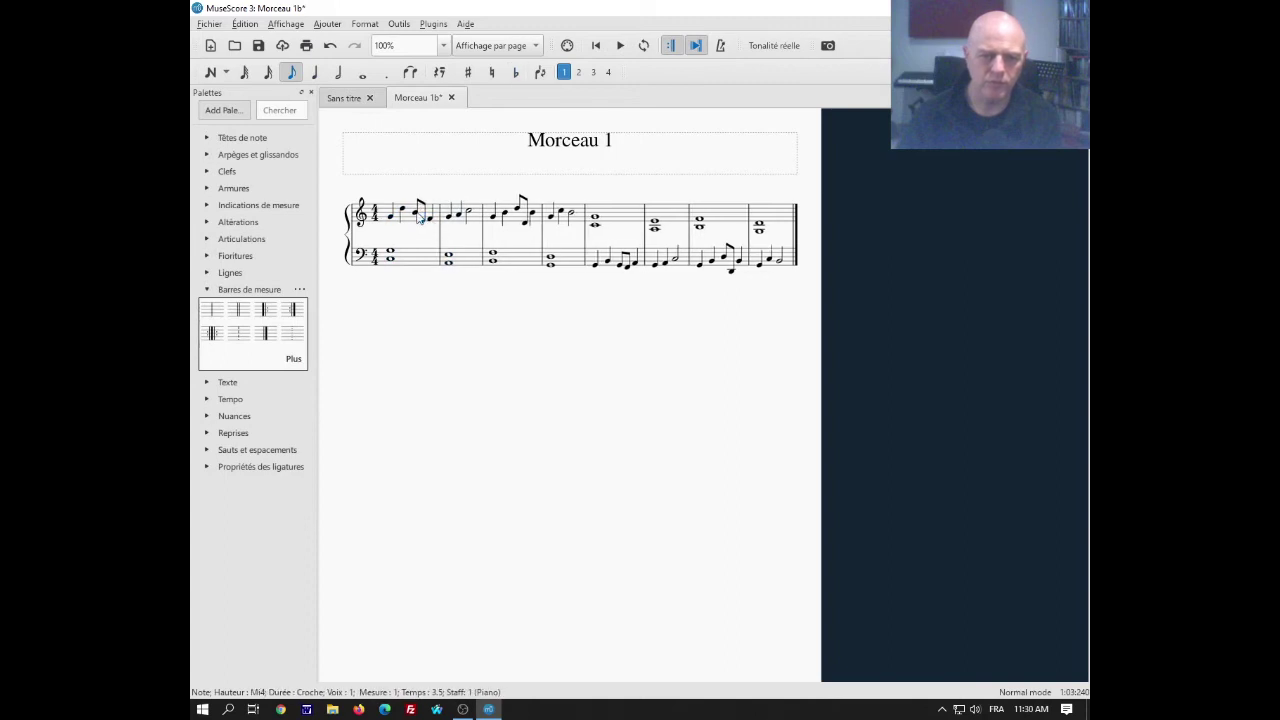
{"action": "left_click", "coordinate": [596, 45]}
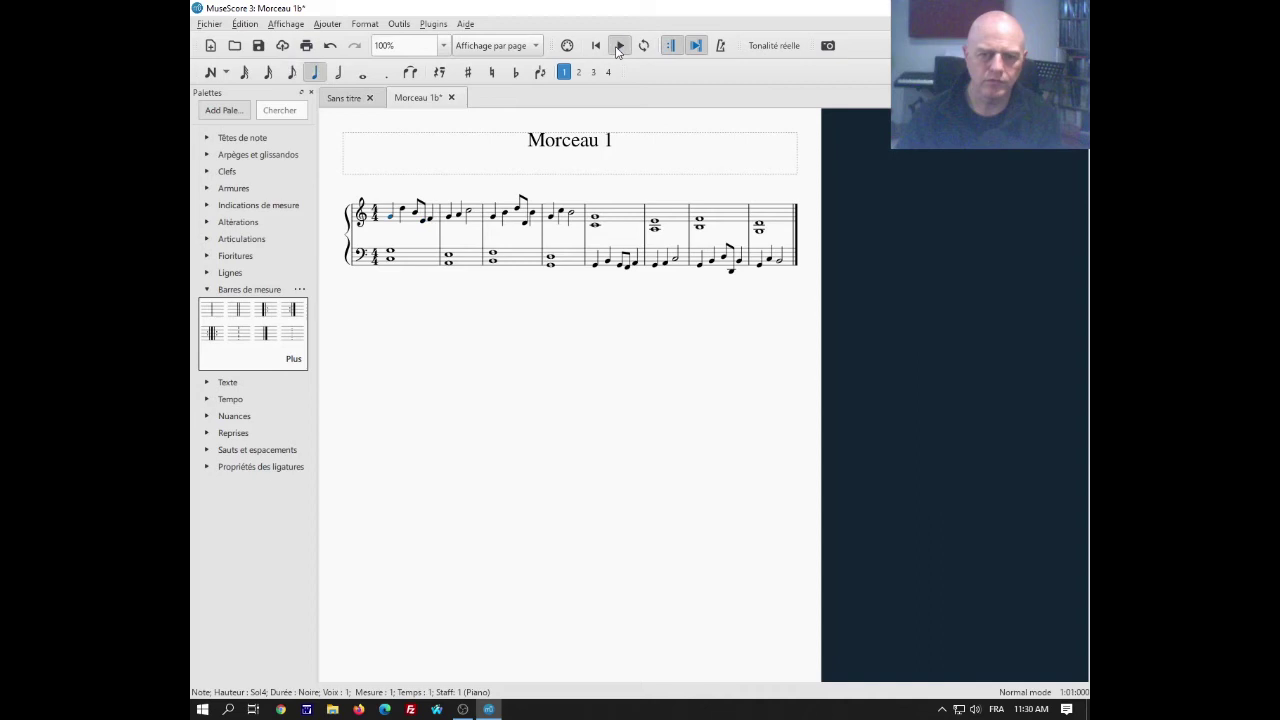
Step: Play the opening, lower the first treble eighth note of measure 1 to G4 (Sol4), and replay the passage from the start
{"action": "left_click", "coordinate": [619, 46]}
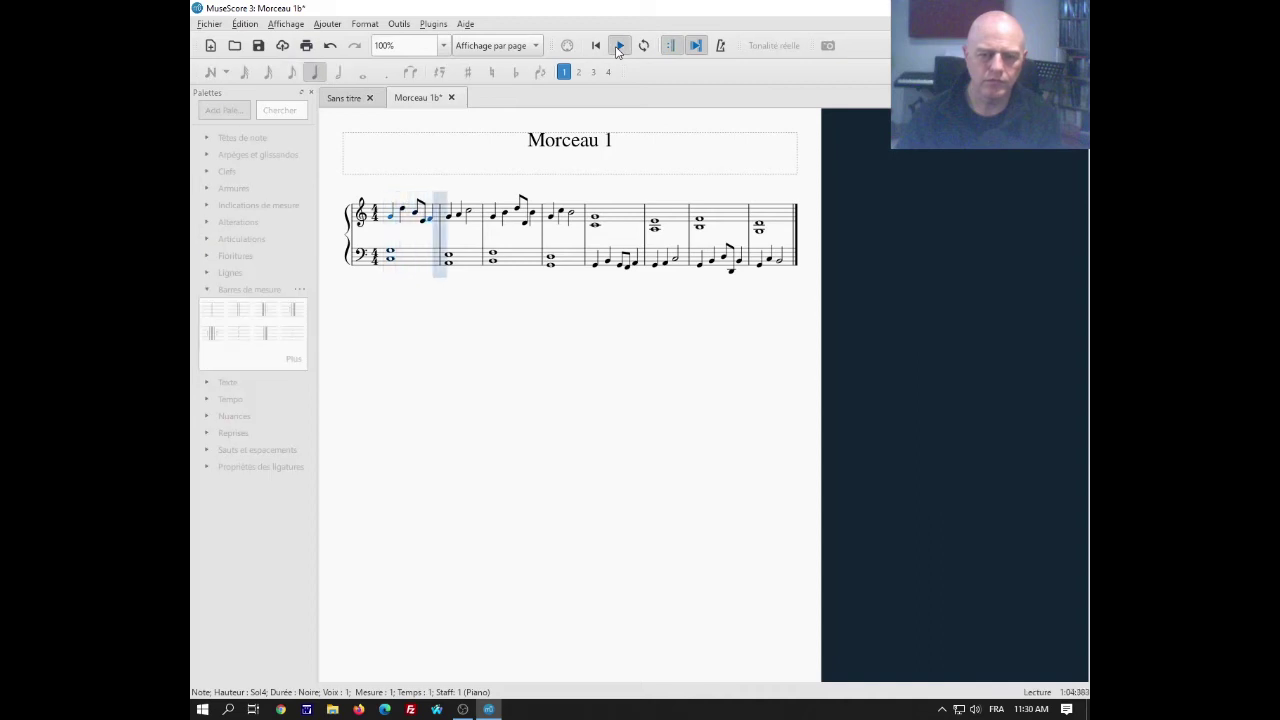
{"action": "left_click", "coordinate": [619, 46]}
{"action": "left_click", "coordinate": [418, 212]}
{"action": "key", "text": "Down"}
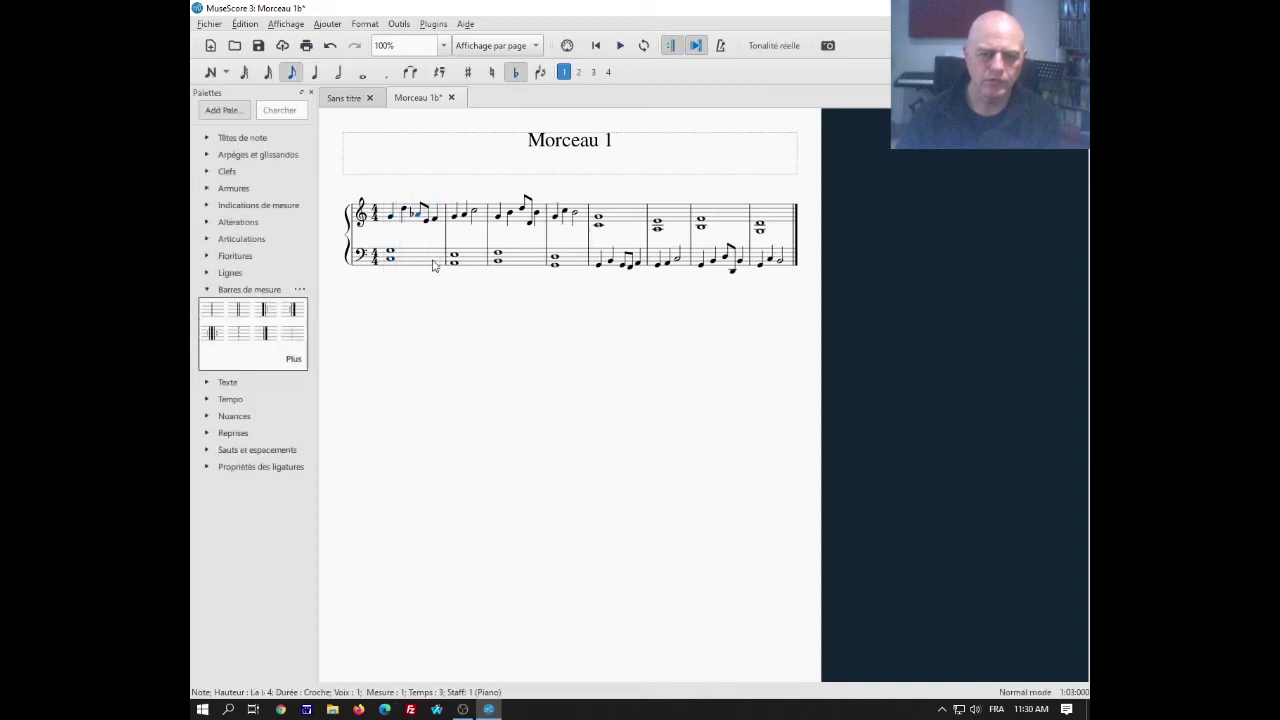
{"action": "key", "text": "Down"}
{"action": "left_click", "coordinate": [620, 46]}
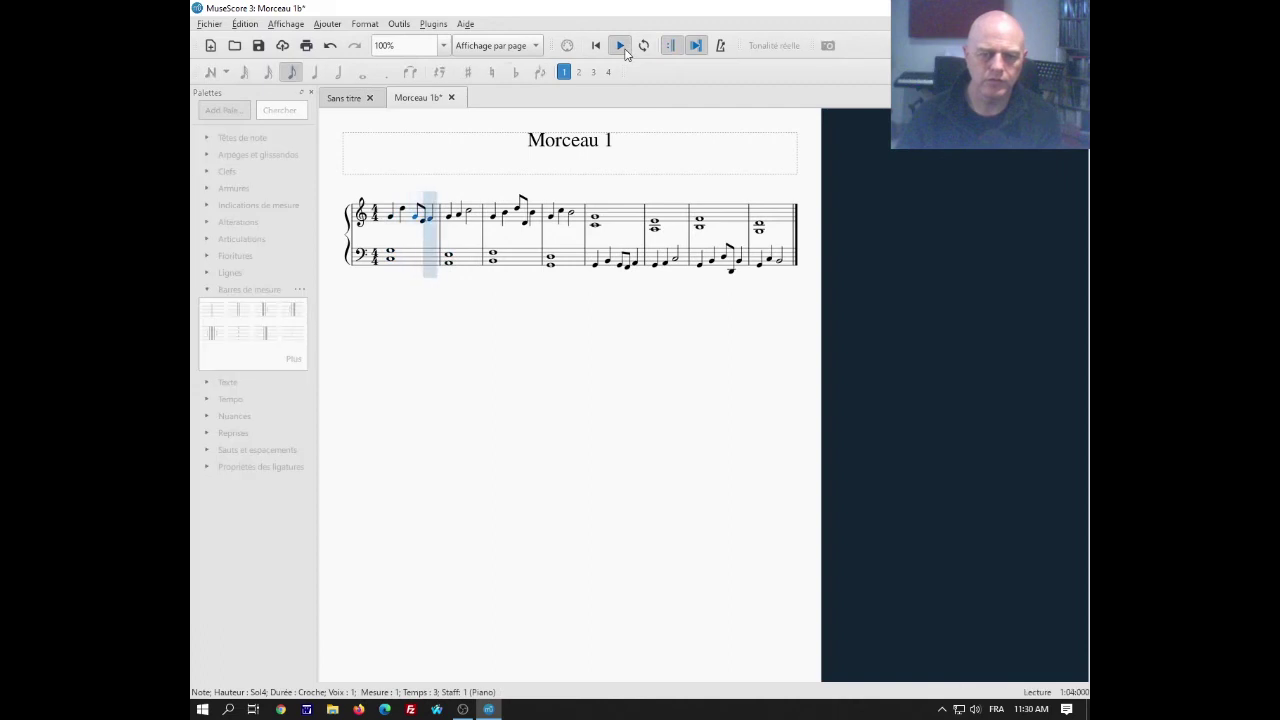
{"action": "left_click", "coordinate": [595, 46]}
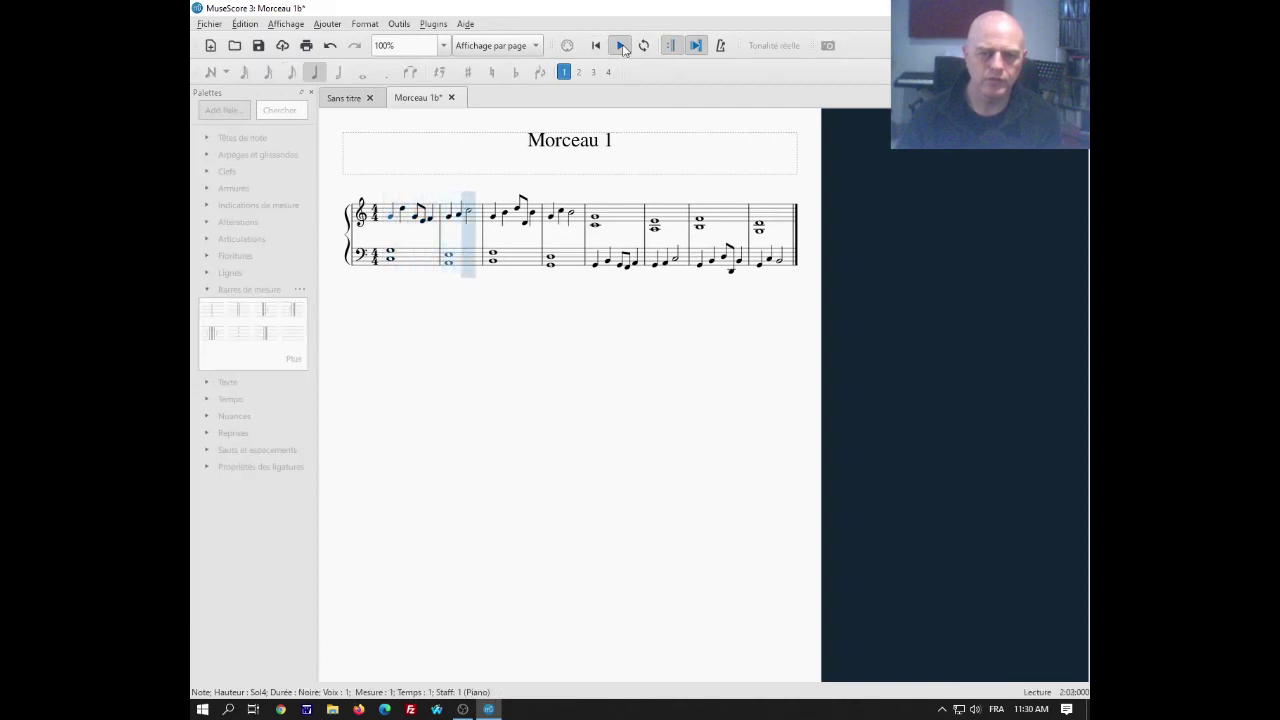
{"action": "left_click", "coordinate": [620, 46]}
Step: Change the treble half note of measure 2 to B4 (Si4) and the second quarter note to C5 (Do5)
{"action": "left_click", "coordinate": [468, 213]}
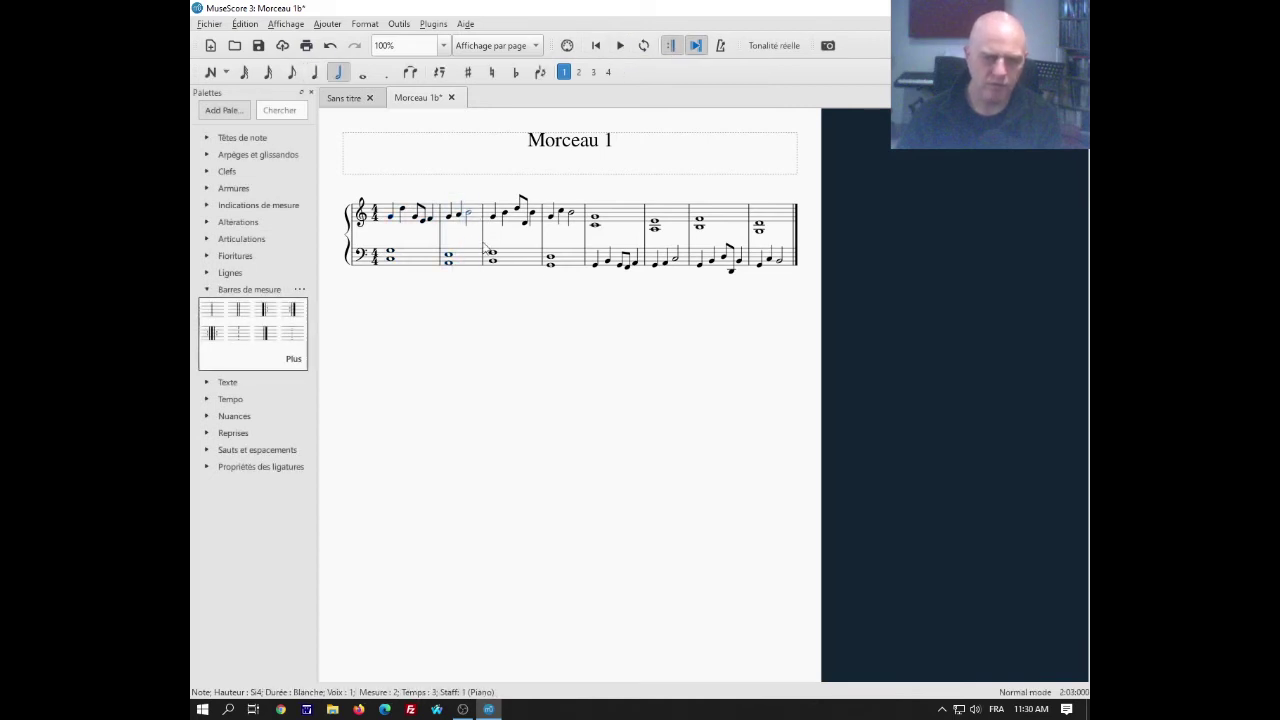
{"action": "left_click", "coordinate": [458, 215]}
{"action": "left_click", "coordinate": [448, 216]}
{"action": "left_click", "coordinate": [458, 217]}
{"action": "key", "text": "c"}
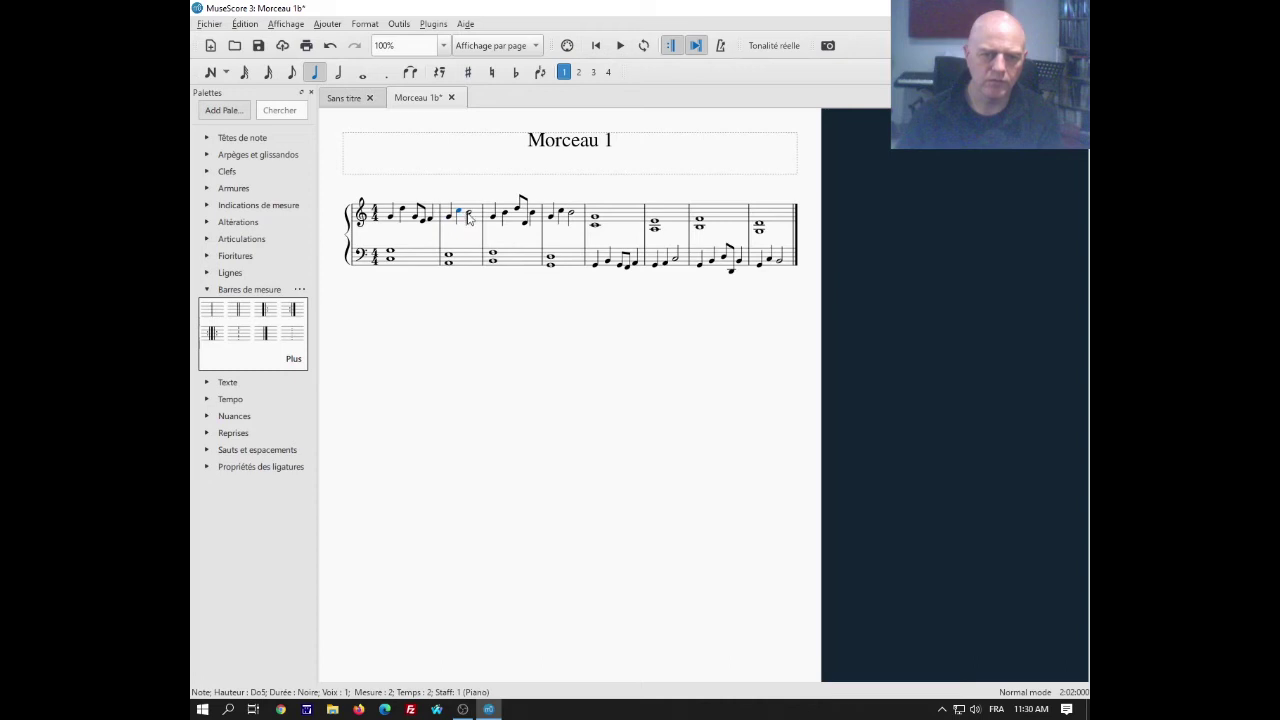
{"action": "left_click", "coordinate": [468, 216]}
Step: Play the revised melody from the first treble note and save the score
{"action": "left_click", "coordinate": [618, 47]}
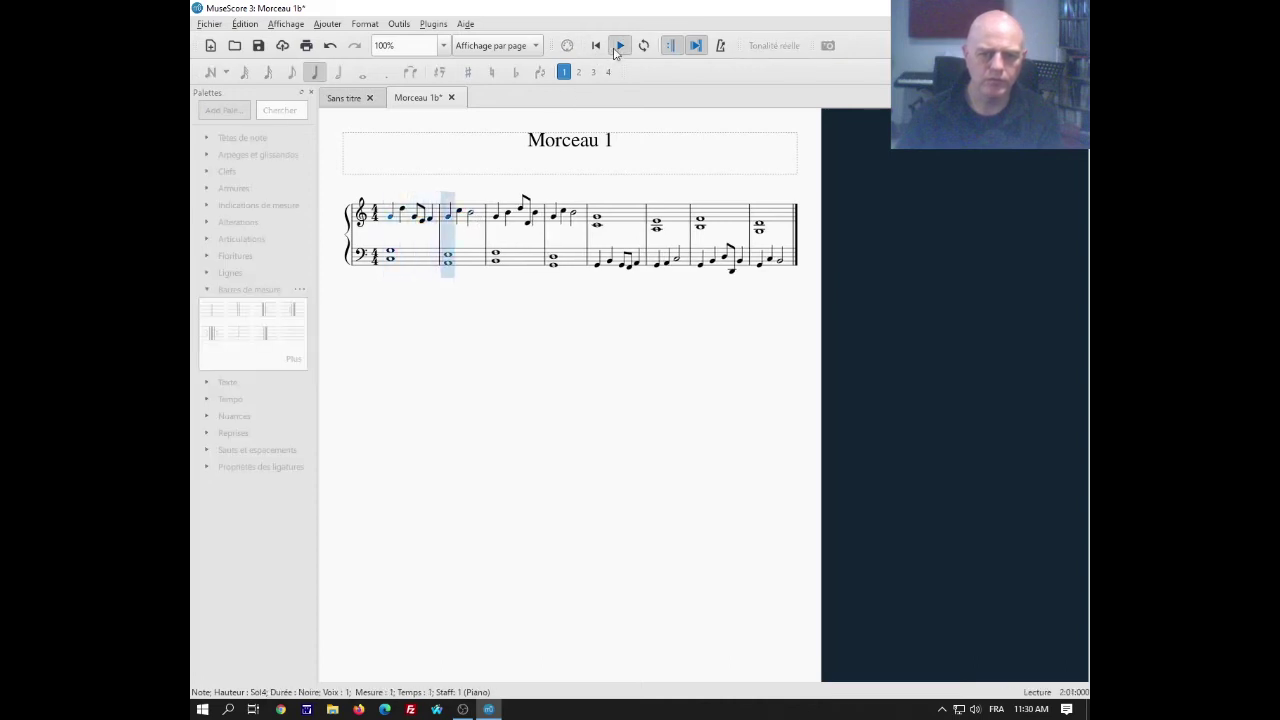
{"action": "left_click", "coordinate": [618, 46]}
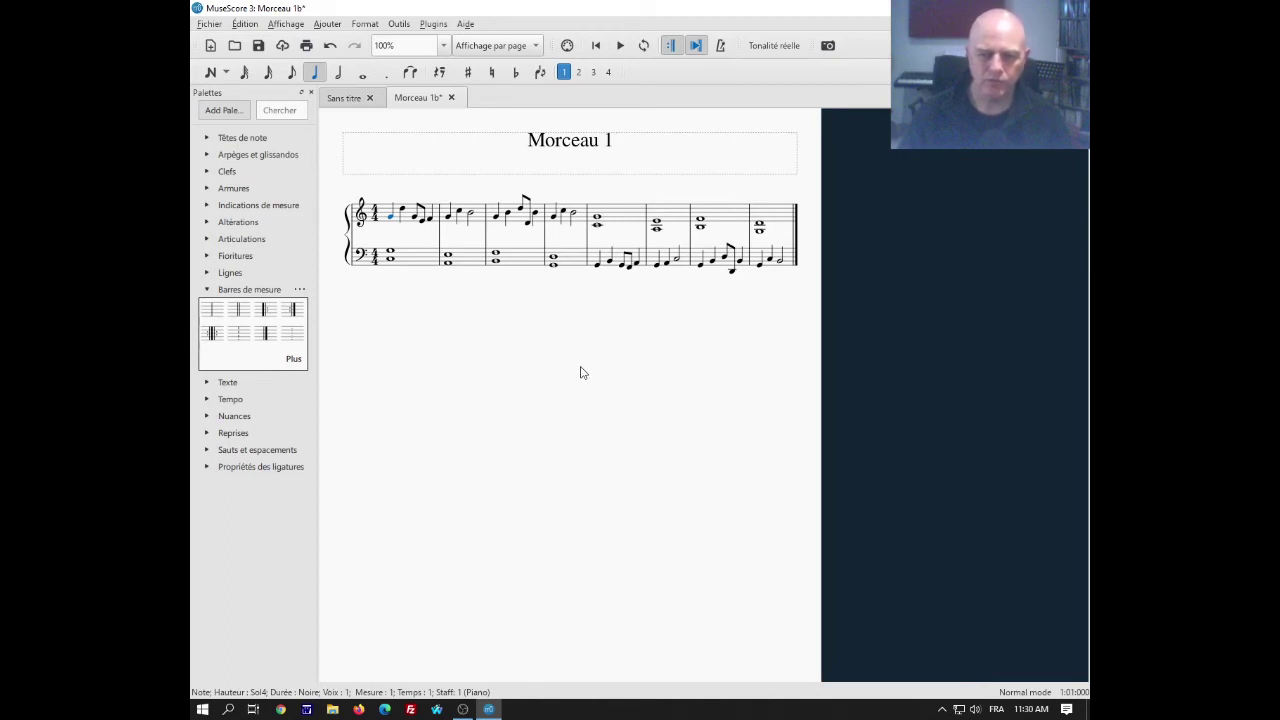
{"action": "left_click", "coordinate": [257, 46]}
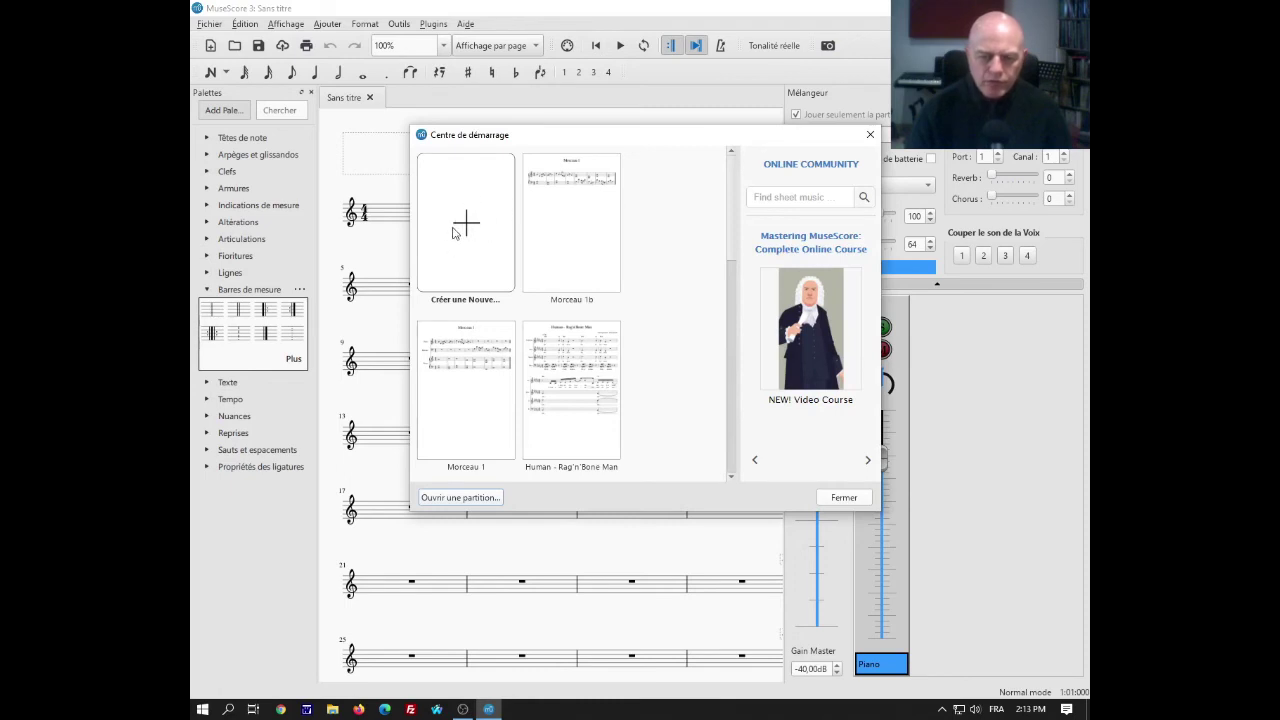
Step: Open the recent score Morceau 1b, hide the mixer, and play the piece from the first treble note
{"action": "left_click", "coordinate": [566, 205]}
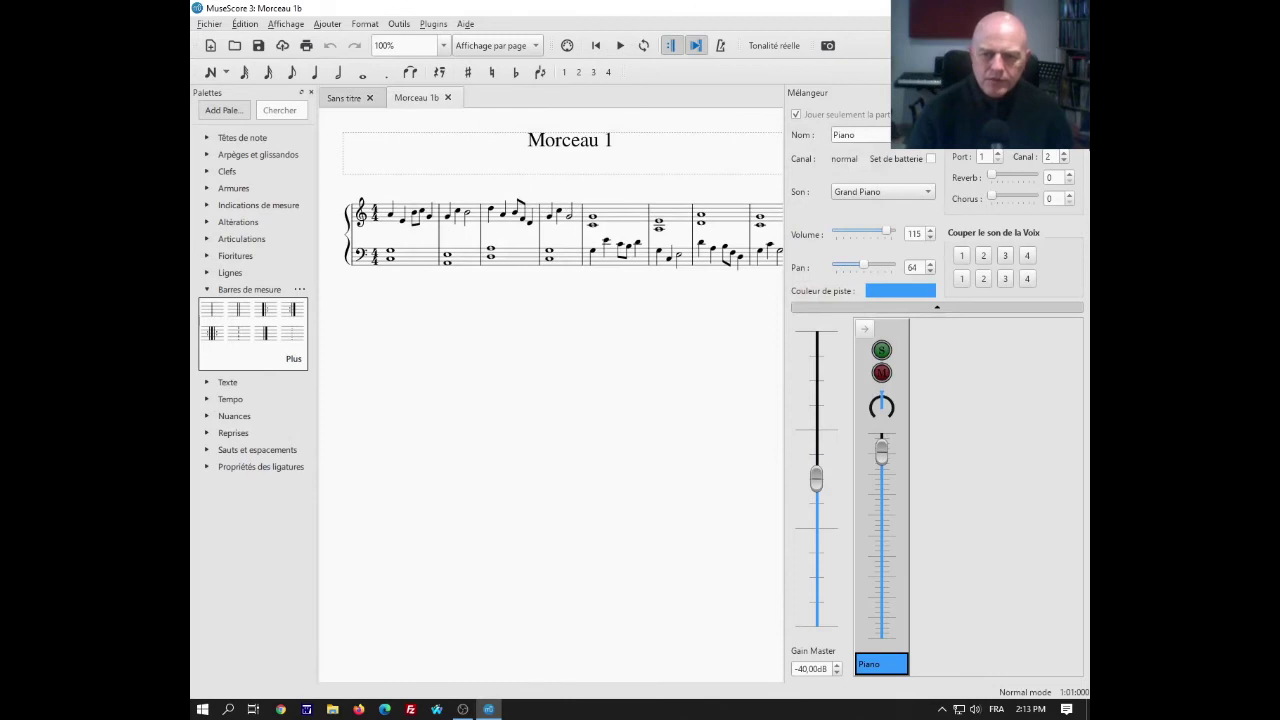
{"action": "key", "text": "F10"}
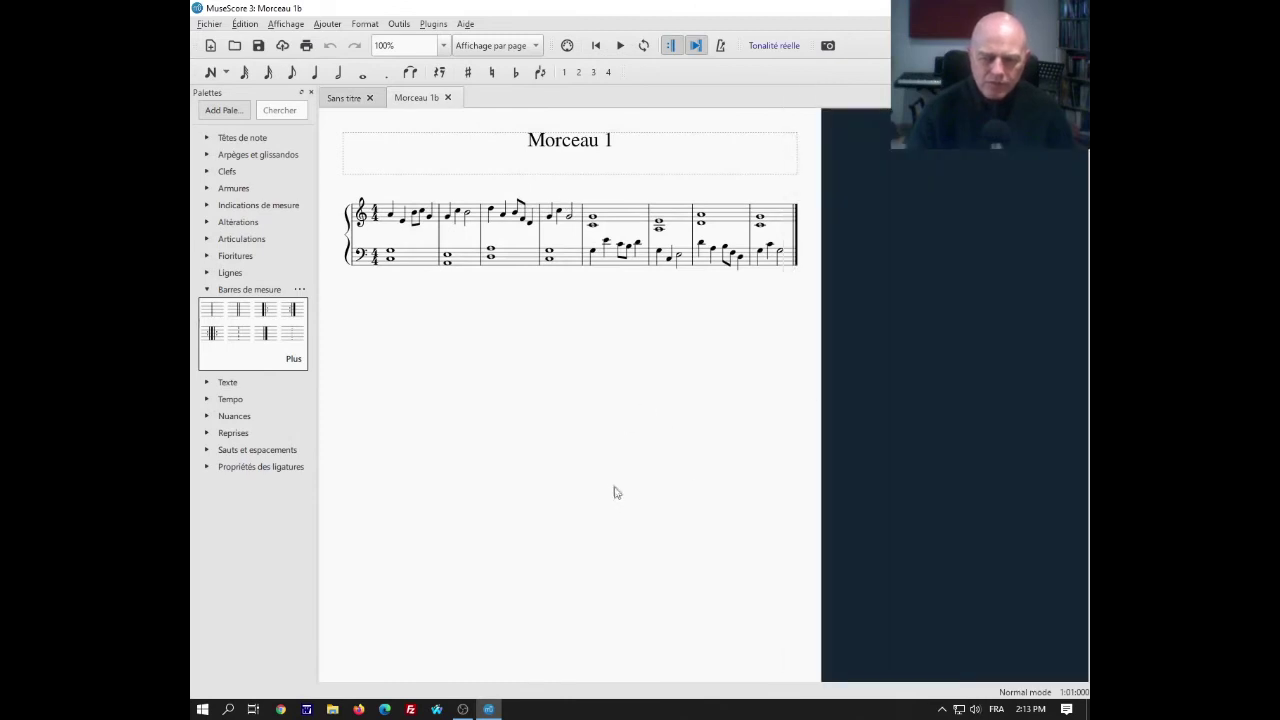
{"action": "left_click", "coordinate": [390, 216]}
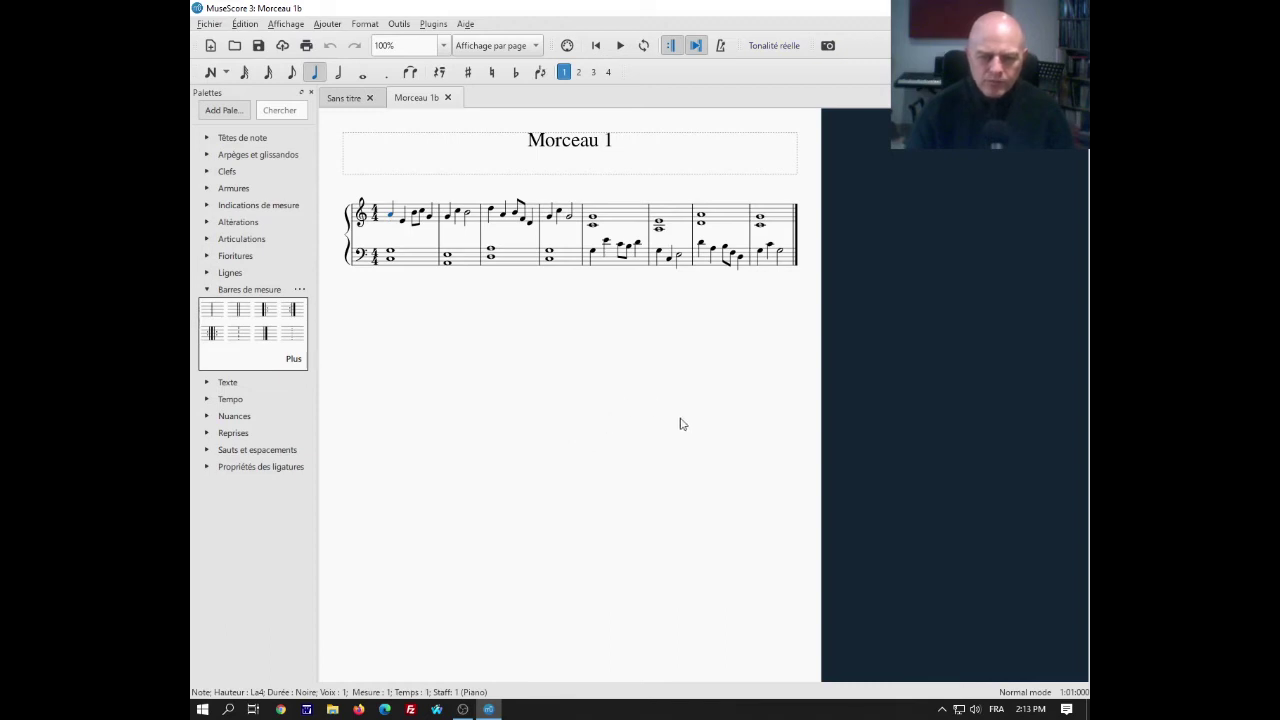
{"action": "left_click", "coordinate": [620, 46]}
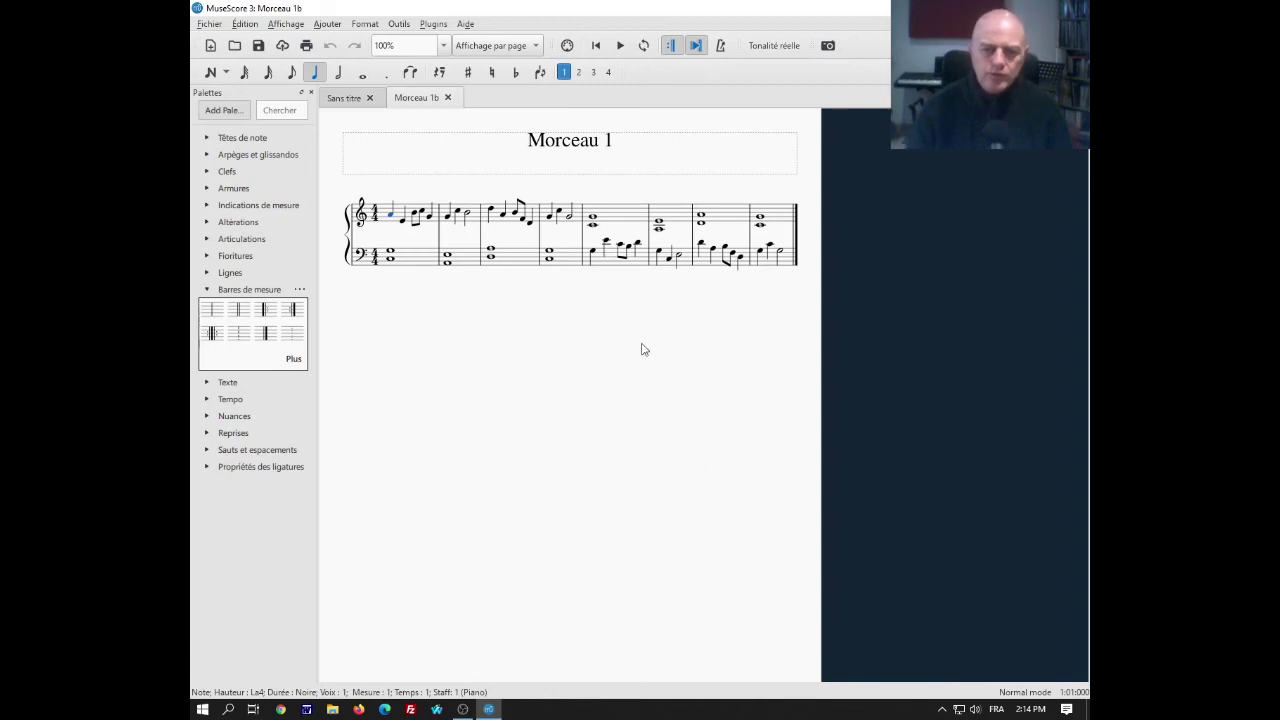
Step: Add a Flûte from the Bois family of common instruments to the score's instrument list
{"action": "left_click", "coordinate": [243, 27]}
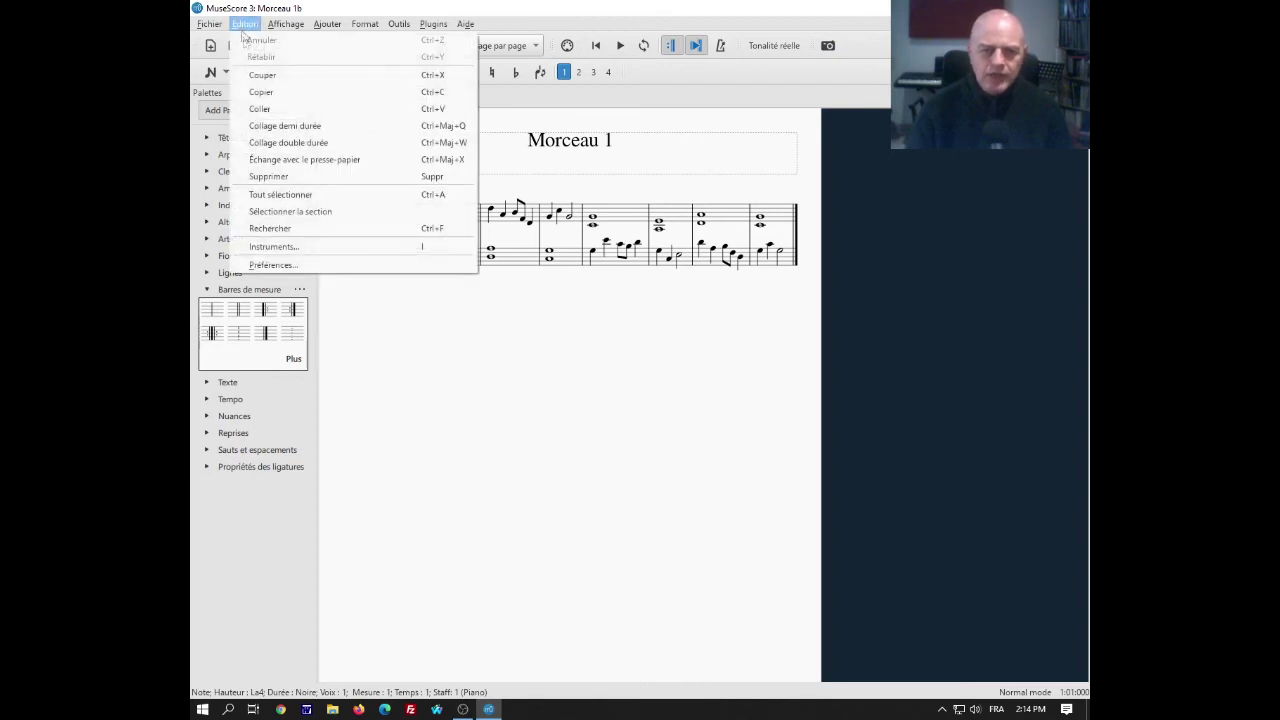
{"action": "left_click", "coordinate": [288, 251]}
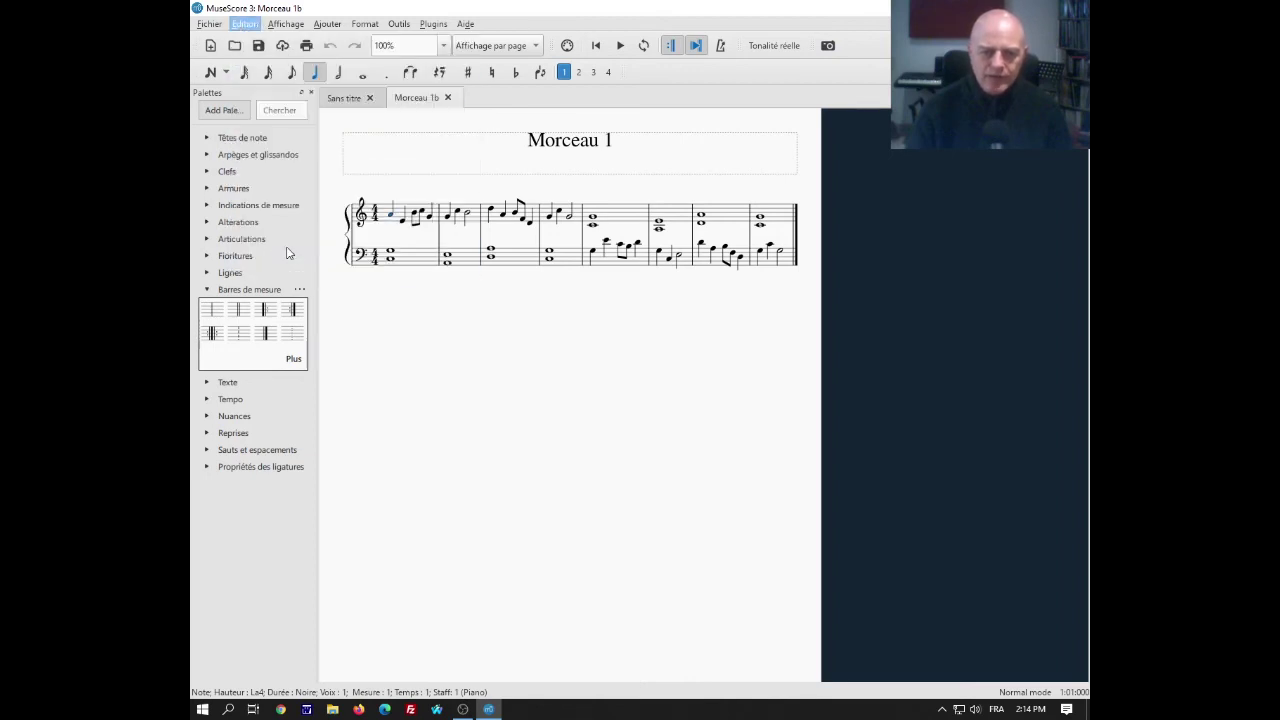
{"action": "left_click_drag", "start_coordinate": [775, 192], "coordinate": [682, 194]}
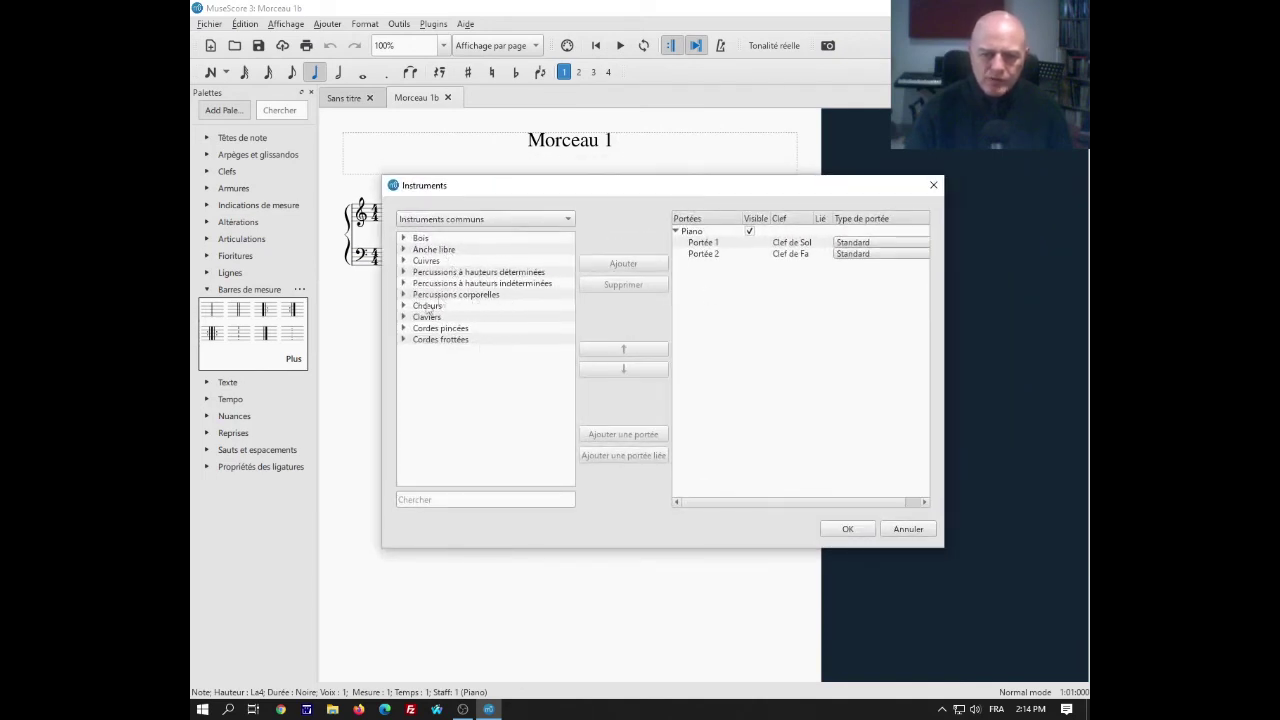
{"action": "left_click", "coordinate": [405, 239]}
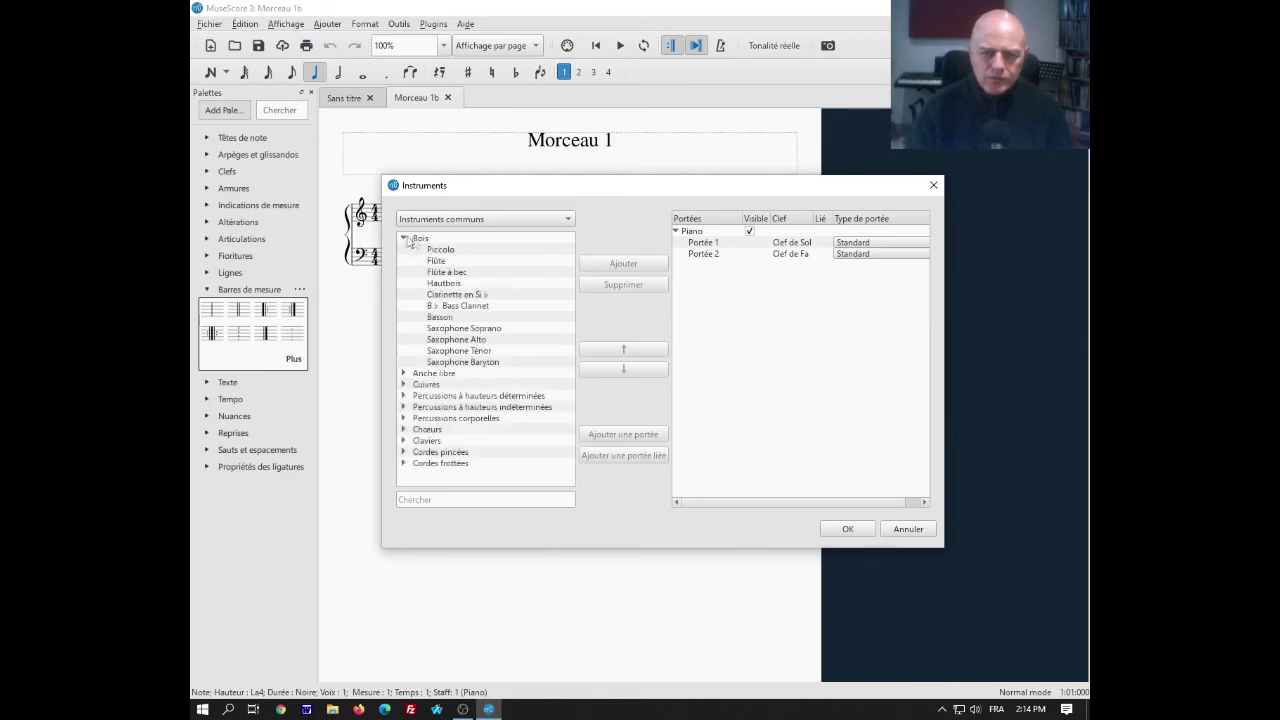
{"action": "left_click", "coordinate": [440, 262]}
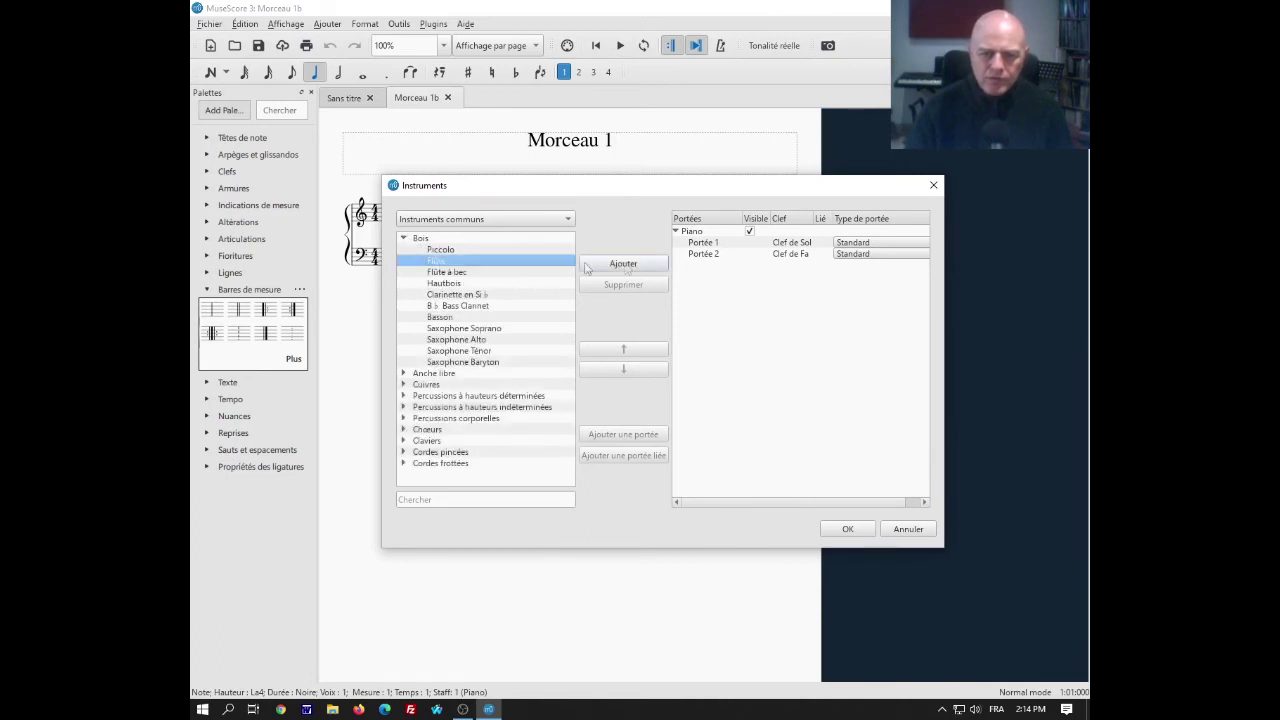
{"action": "left_click", "coordinate": [633, 266]}
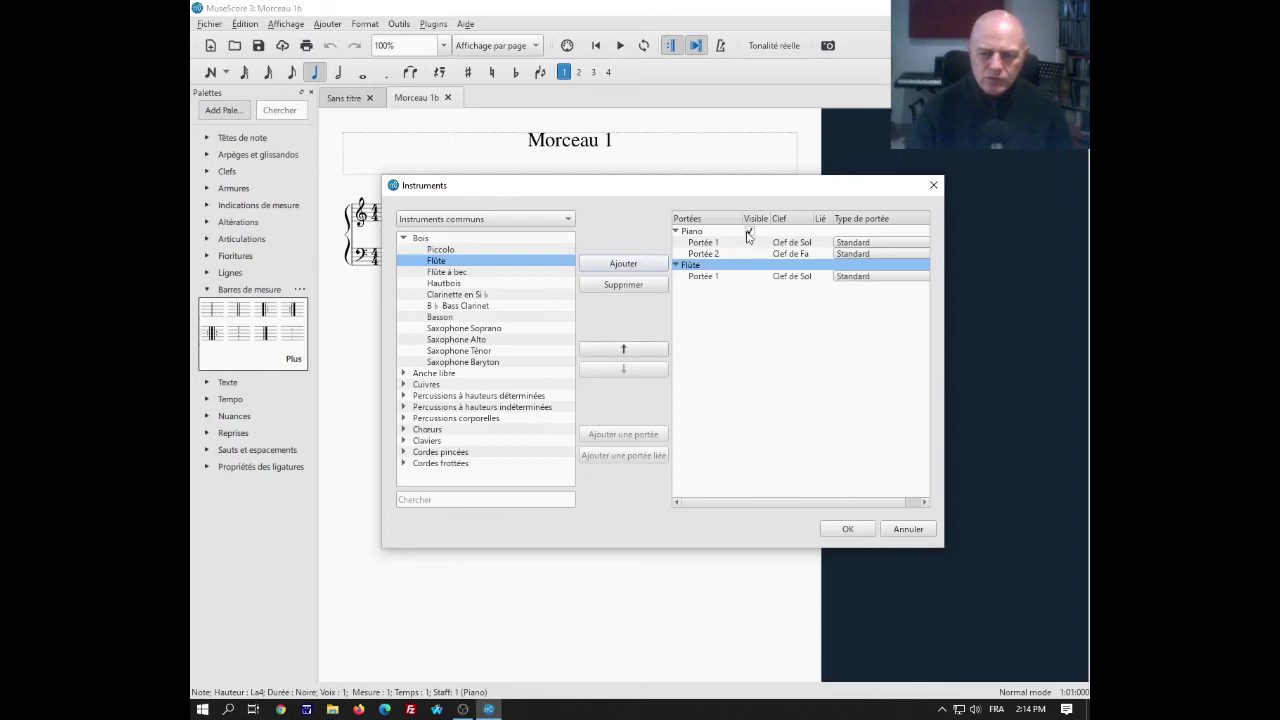
{"action": "left_click_drag", "start_coordinate": [676, 187], "coordinate": [809, 178]}
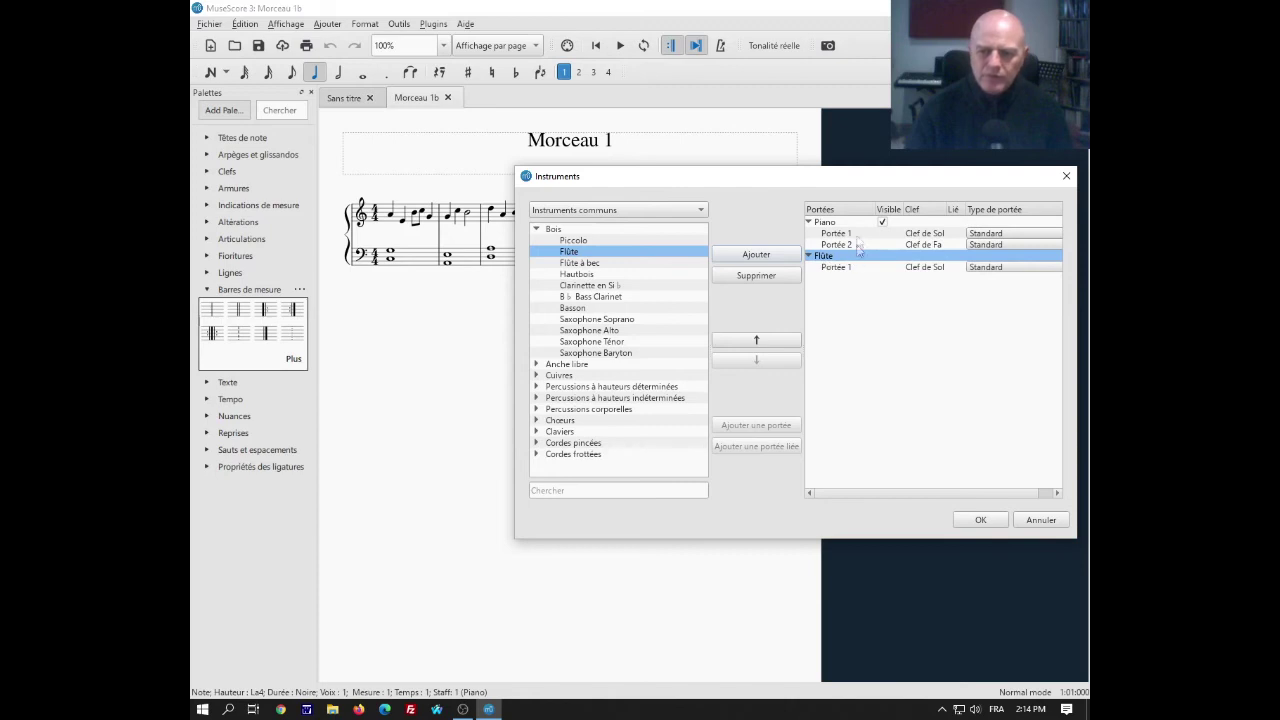
Step: Add and remove a duplicate Flûte, then place the remaining Flûte above the Piano and apply the instrument list
{"action": "left_click", "coordinate": [768, 256]}
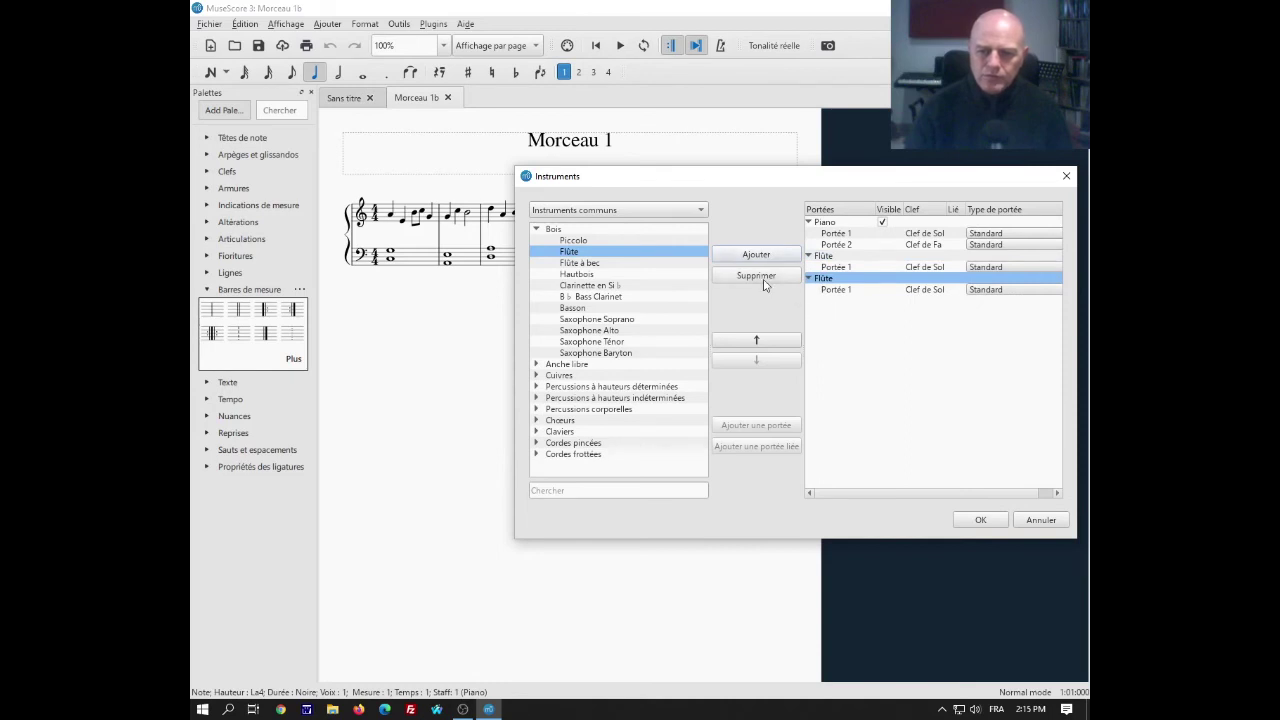
{"action": "left_click", "coordinate": [764, 281]}
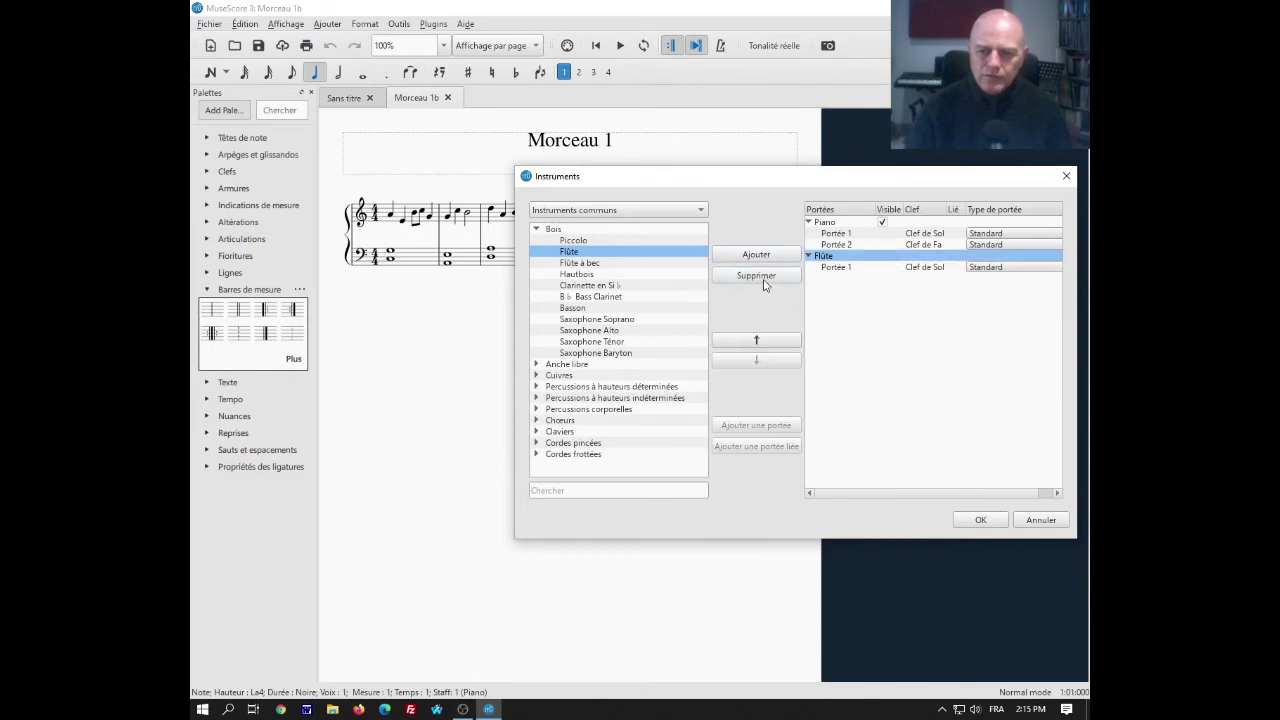
{"action": "left_click", "coordinate": [758, 342]}
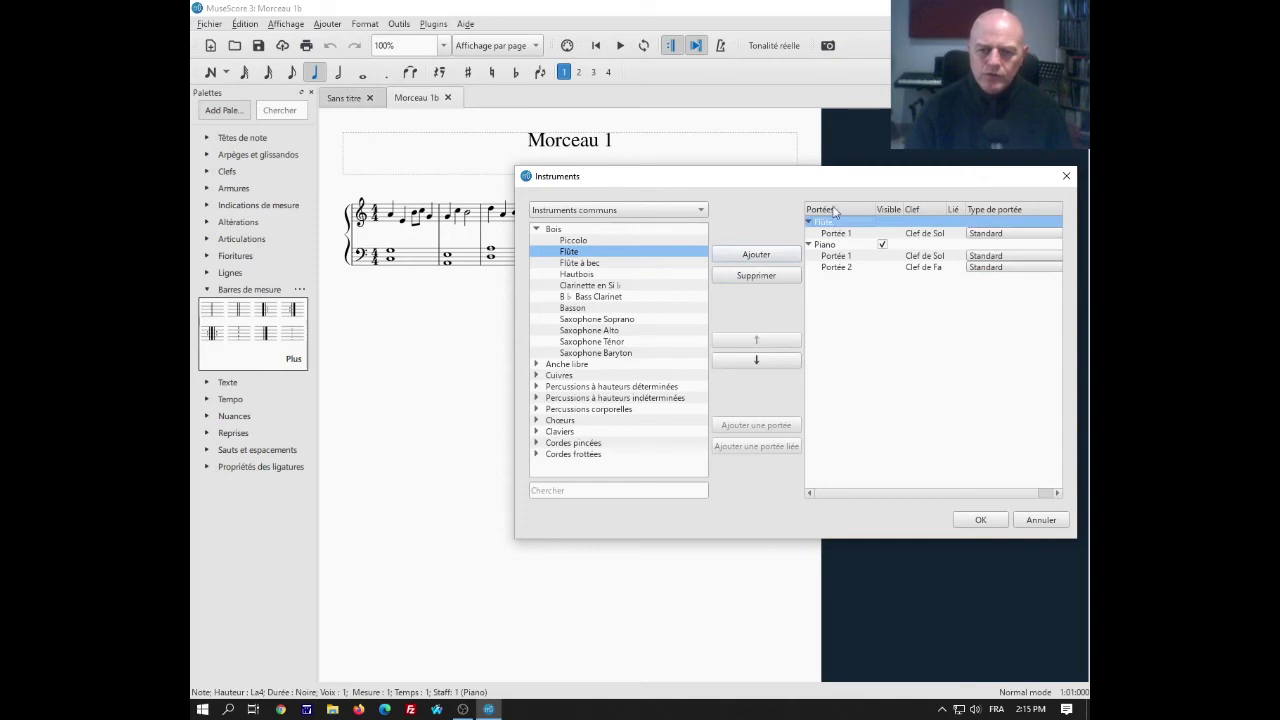
{"action": "left_click", "coordinate": [984, 520]}
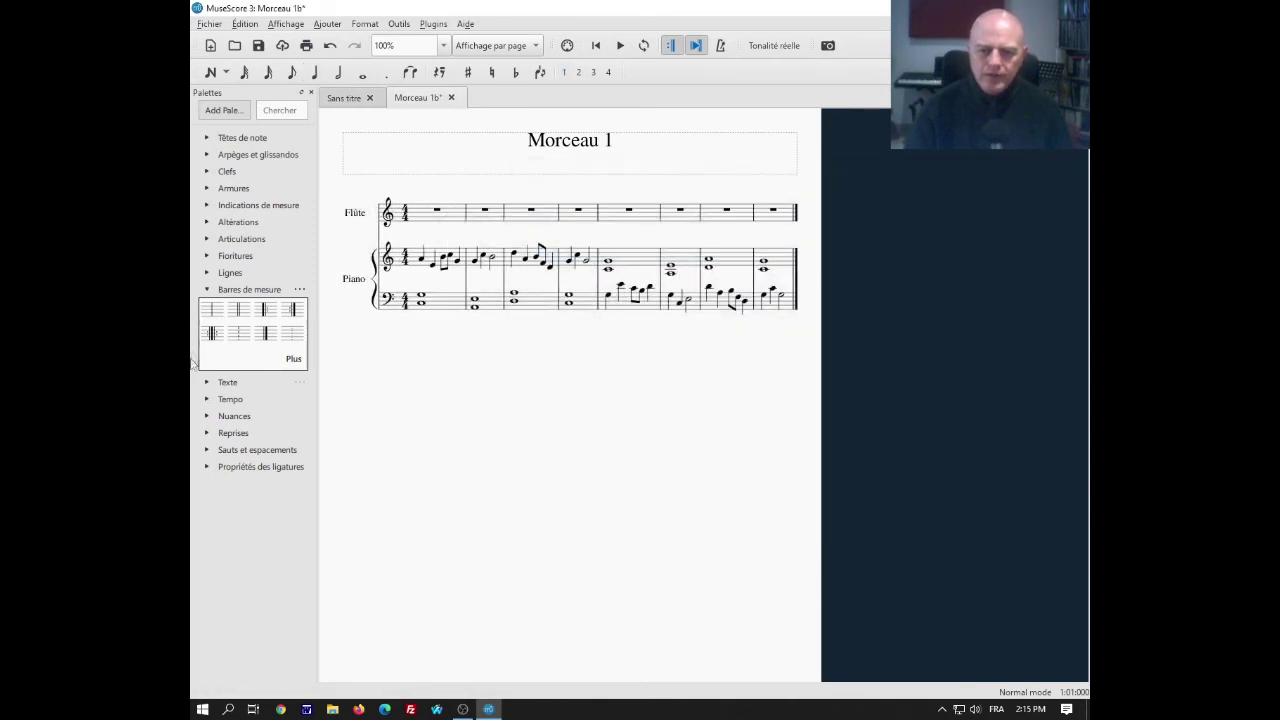
{"action": "left_click", "coordinate": [429, 257]}
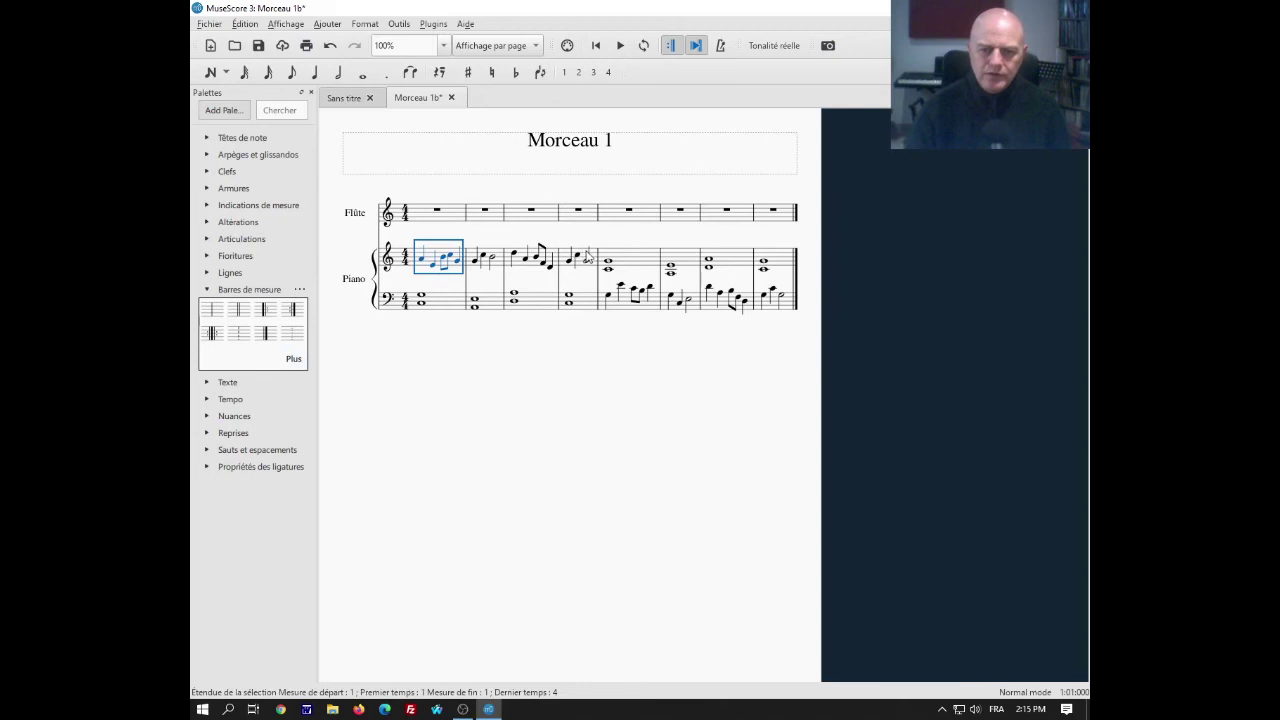
{"action": "left_click", "coordinate": [587, 254]}
{"action": "left_click", "coordinate": [584, 261]}
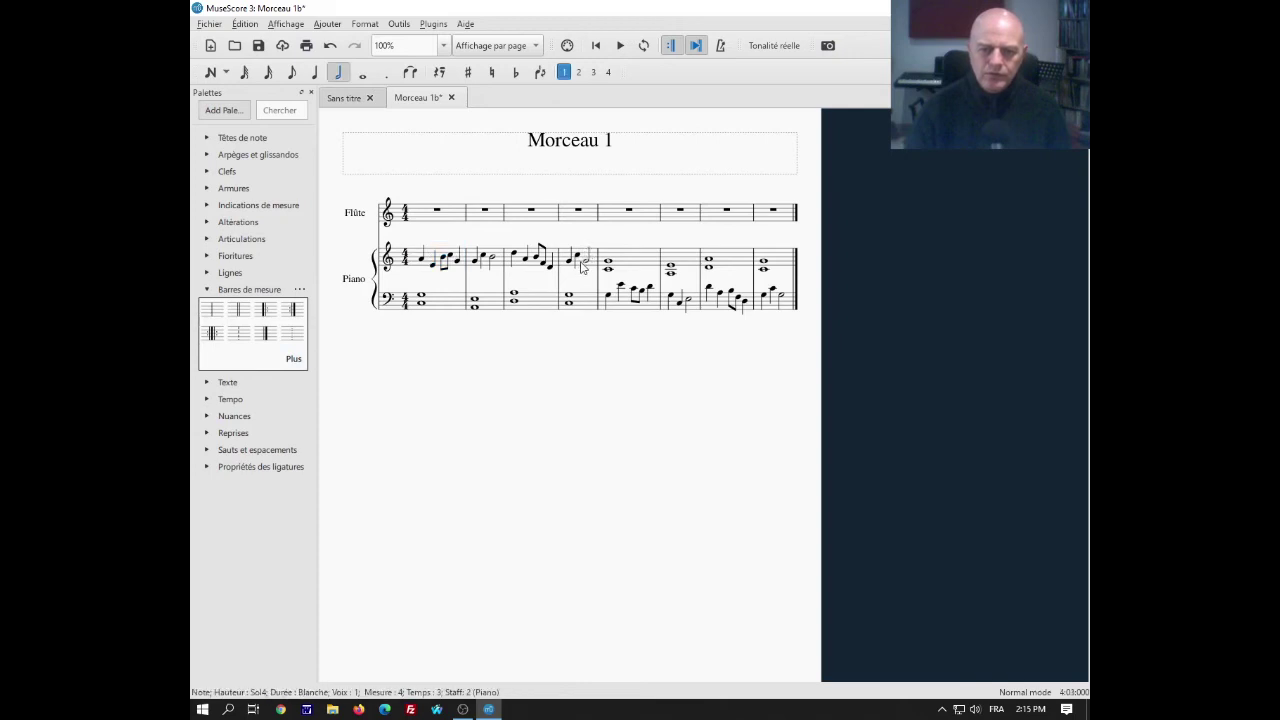
Step: Copy the piano's treble melody in measures 1 to 4 and paste it into the Flûte staff starting at measure 1
{"action": "left_click", "coordinate": [430, 258]}
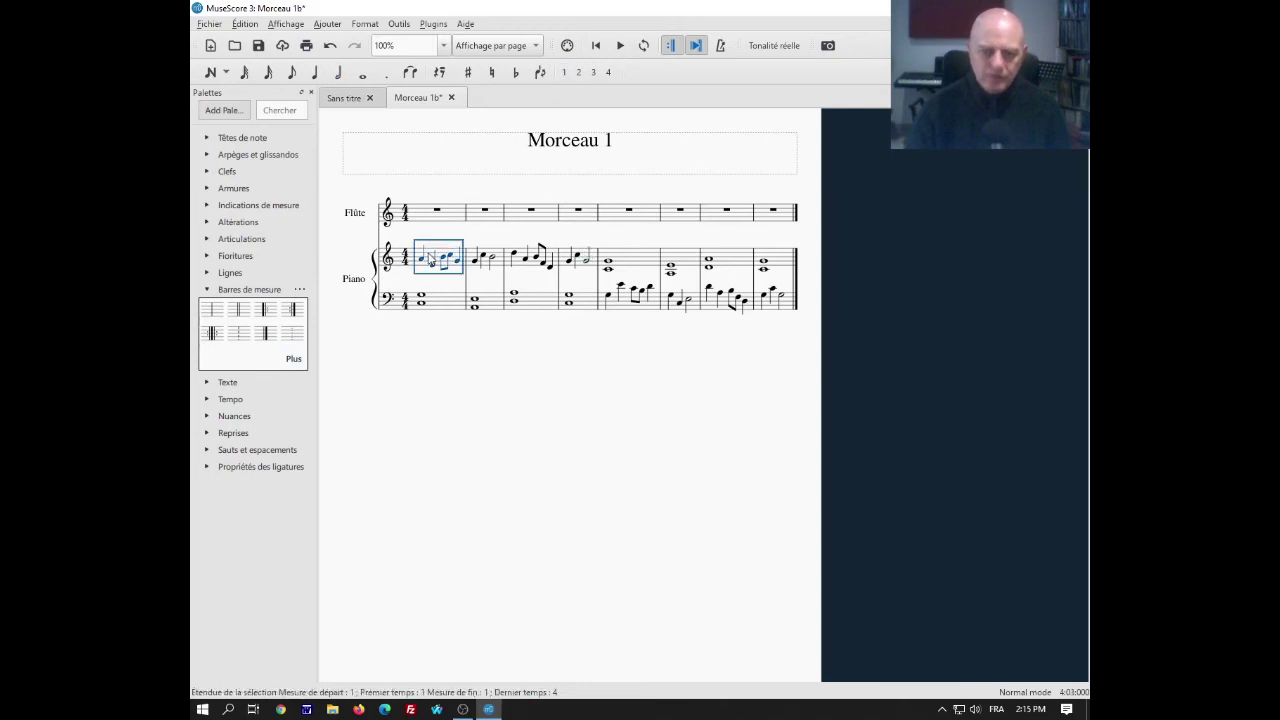
{"action": "left_click", "coordinate": [580, 270], "text": "shift"}
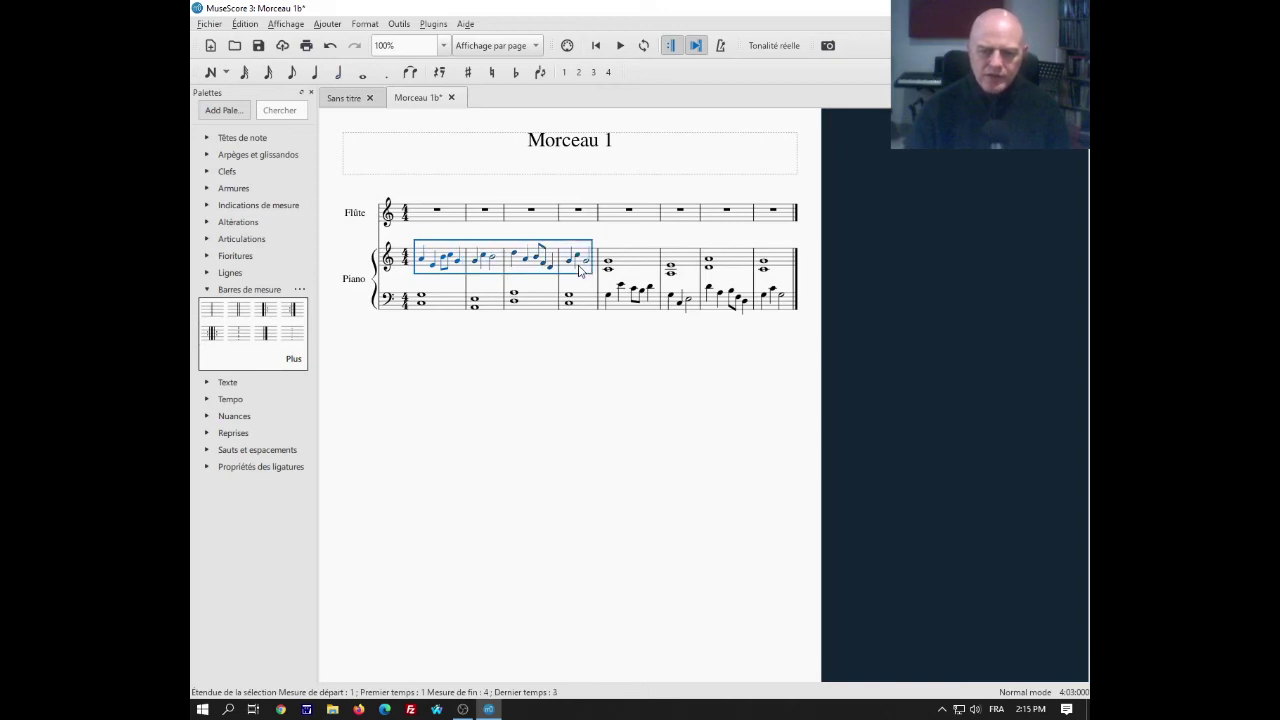
{"action": "right_click", "coordinate": [580, 269]}
{"action": "left_click", "coordinate": [641, 398]}
{"action": "left_click", "coordinate": [435, 212]}
{"action": "right_click", "coordinate": [437, 216]}
{"action": "left_click", "coordinate": [474, 348]}
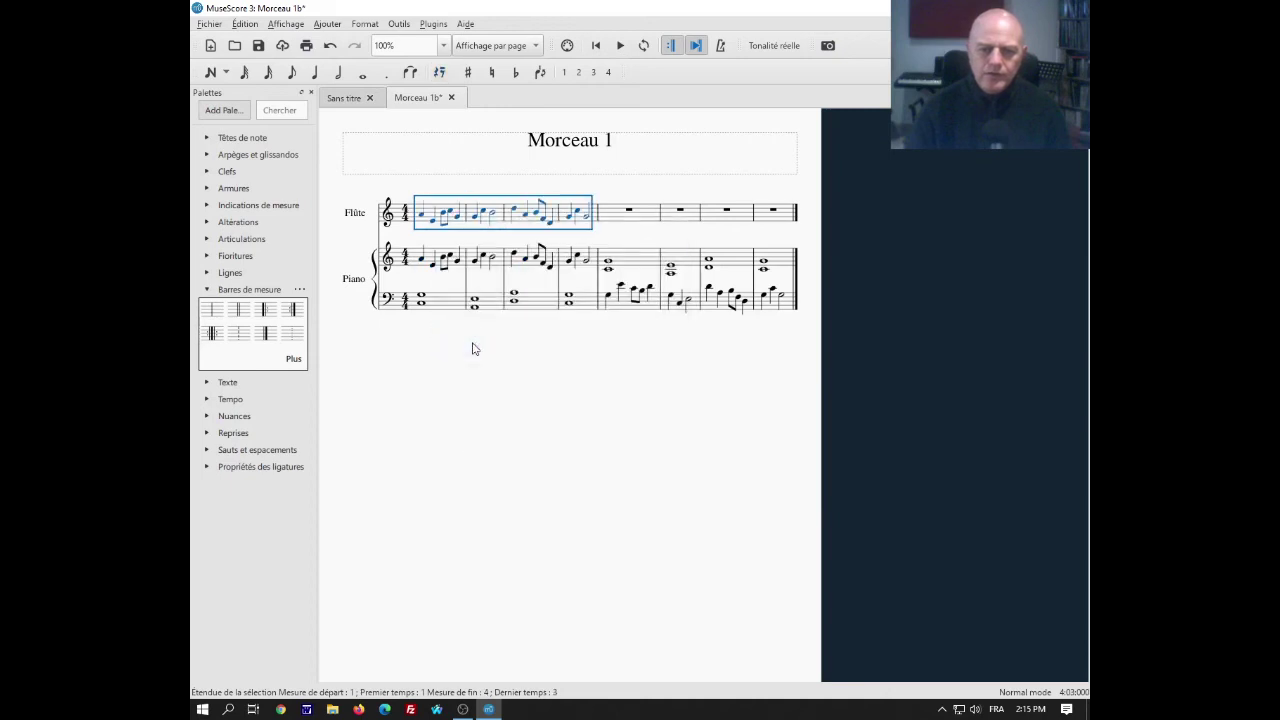
Step: Clear the selection and play the score to hear the flute together with the piano
{"action": "left_click", "coordinate": [660, 405]}
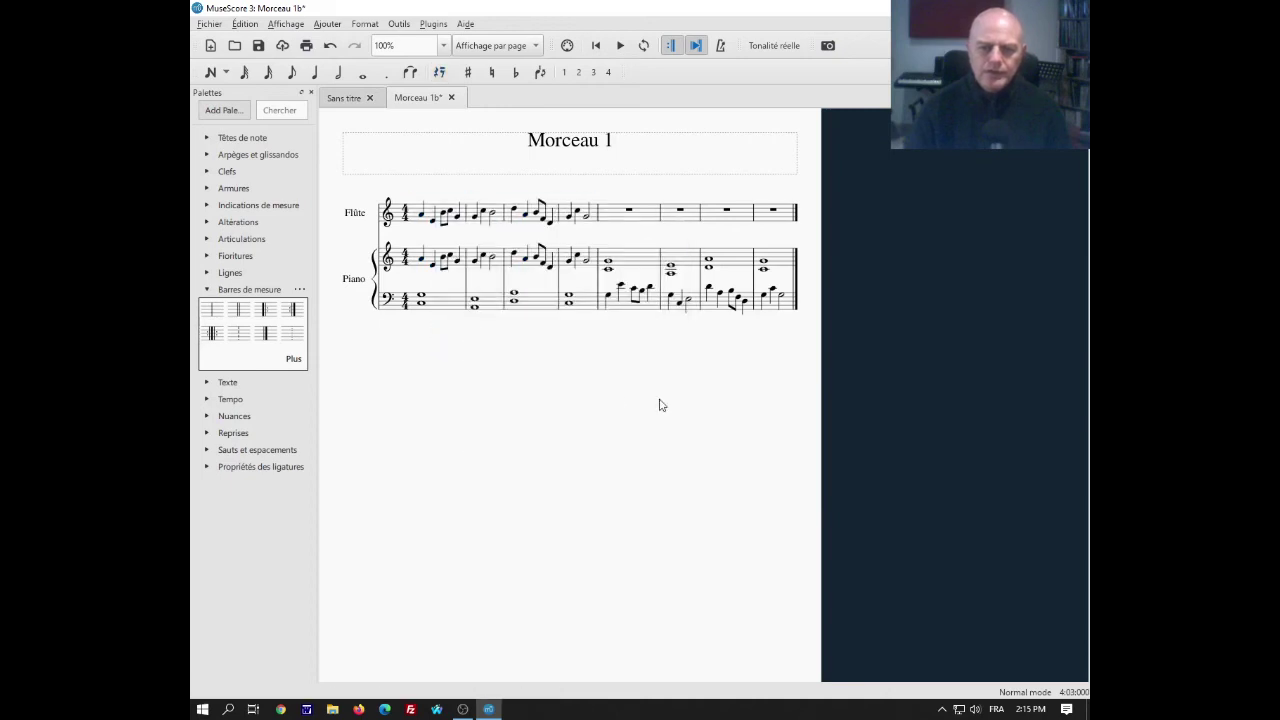
{"action": "left_click", "coordinate": [620, 45]}
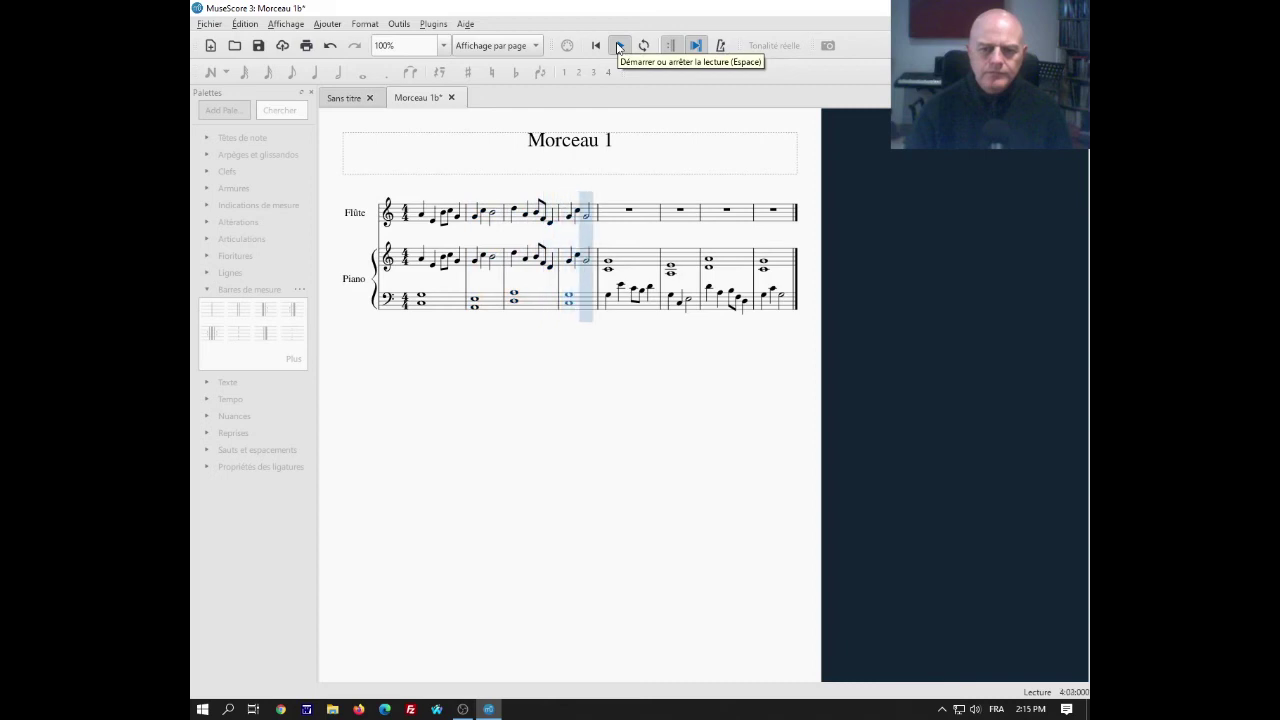
{"action": "left_click", "coordinate": [621, 50]}
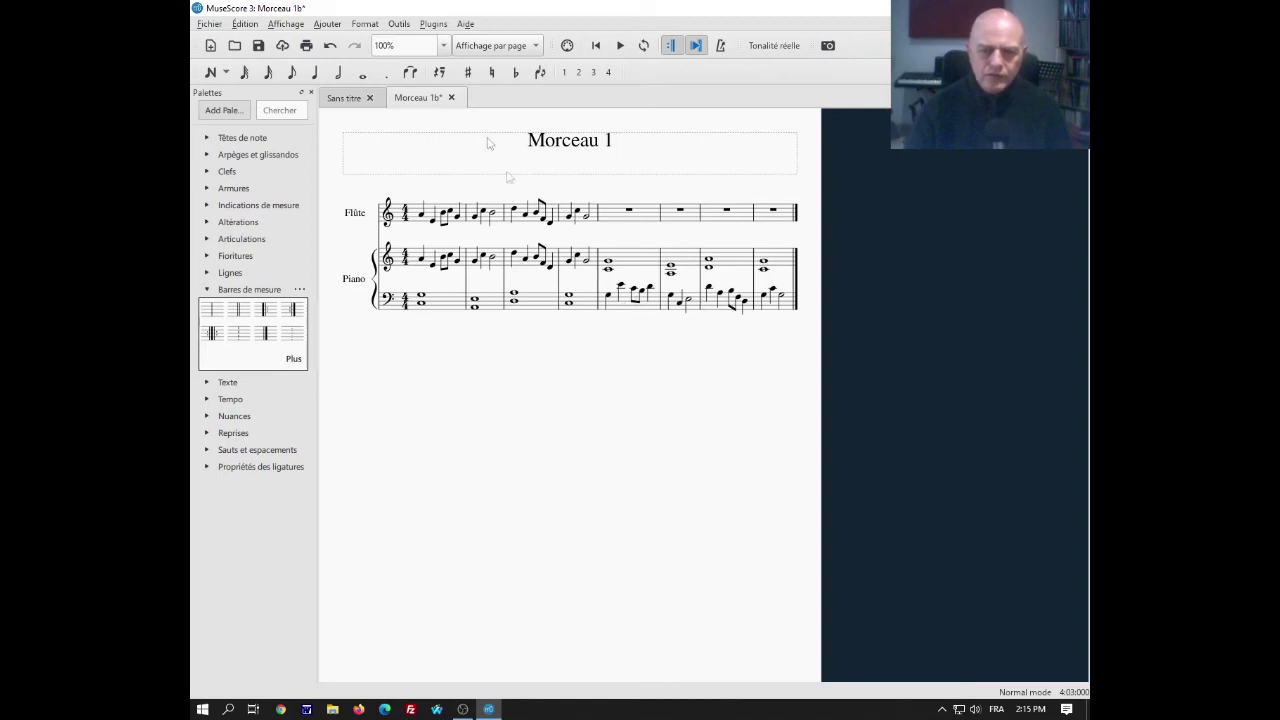
Step: Add a Basson from the Bois family to the score's instruments, placing it between the Flûte and the Piano
{"action": "left_click", "coordinate": [208, 24]}
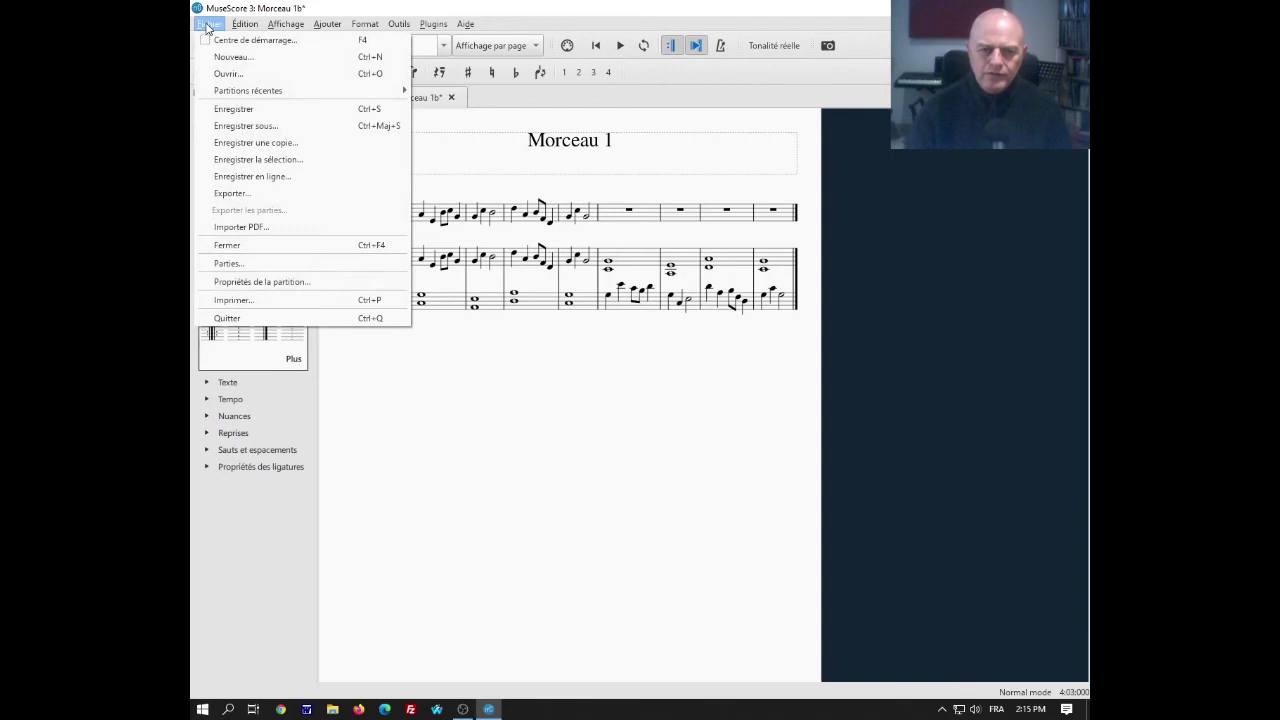
{"action": "mouse_move", "coordinate": [244, 24]}
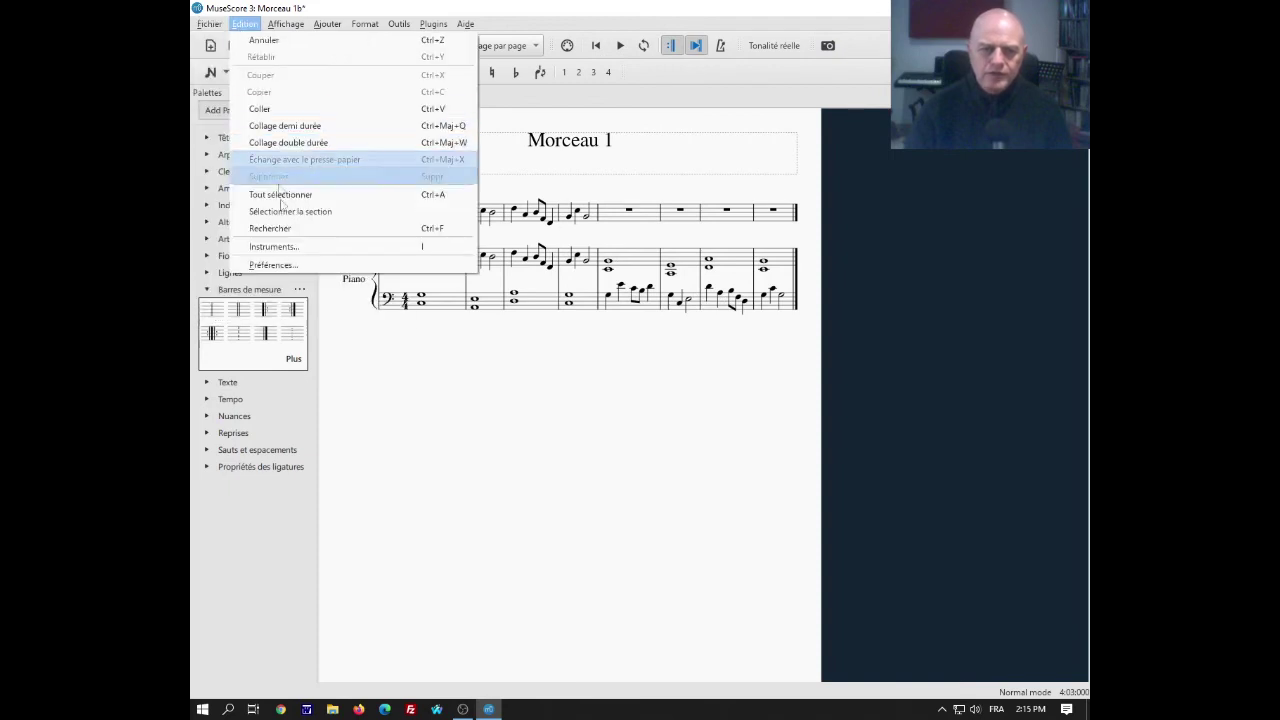
{"action": "left_click", "coordinate": [275, 247]}
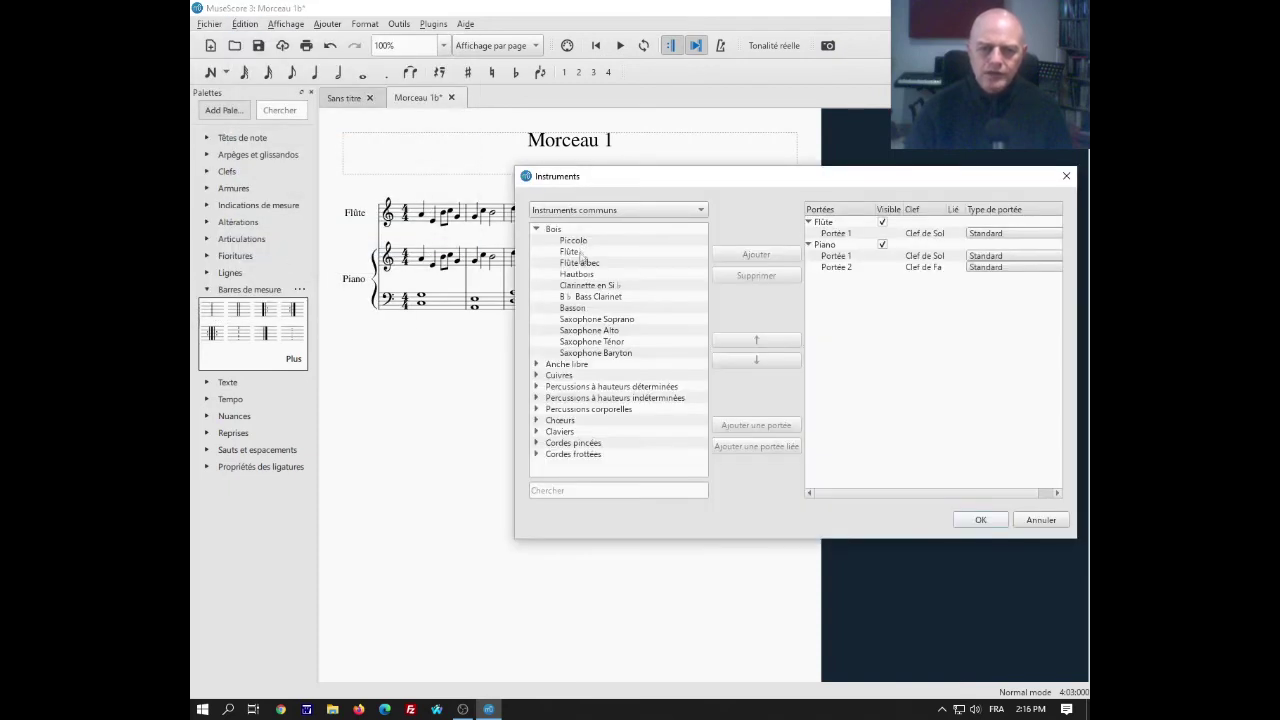
{"action": "left_click", "coordinate": [584, 310]}
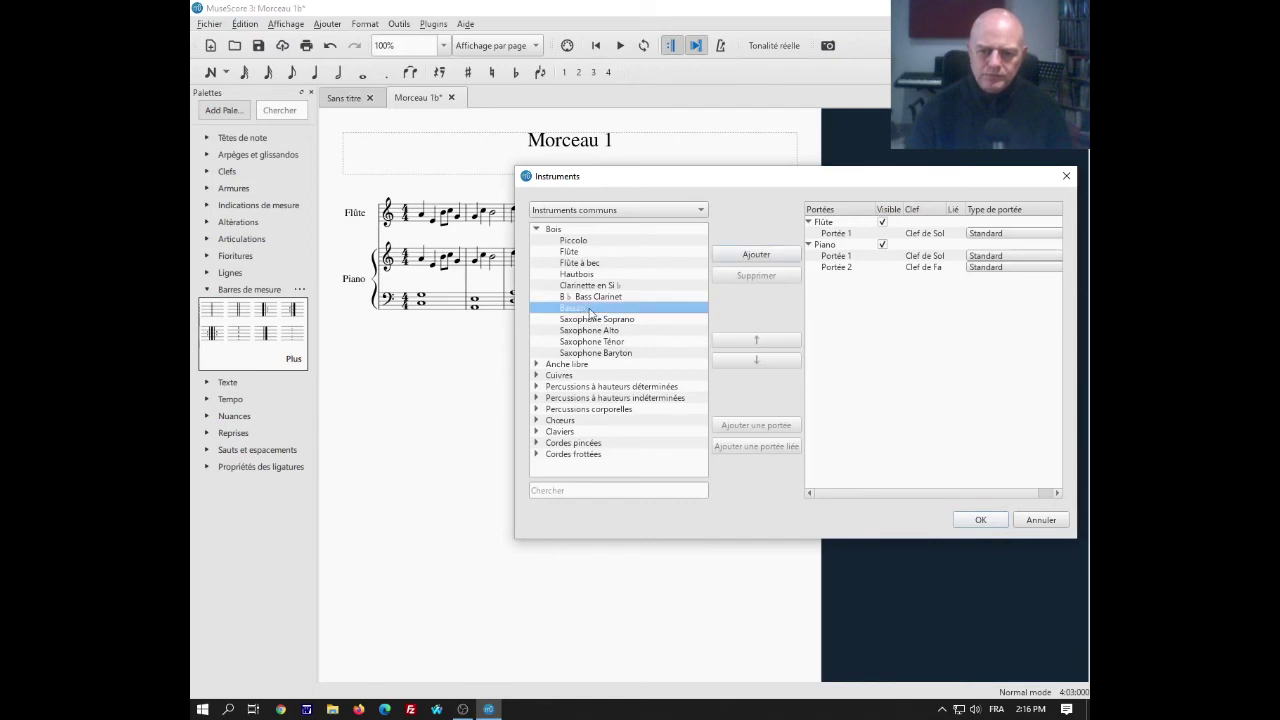
{"action": "left_click", "coordinate": [764, 262]}
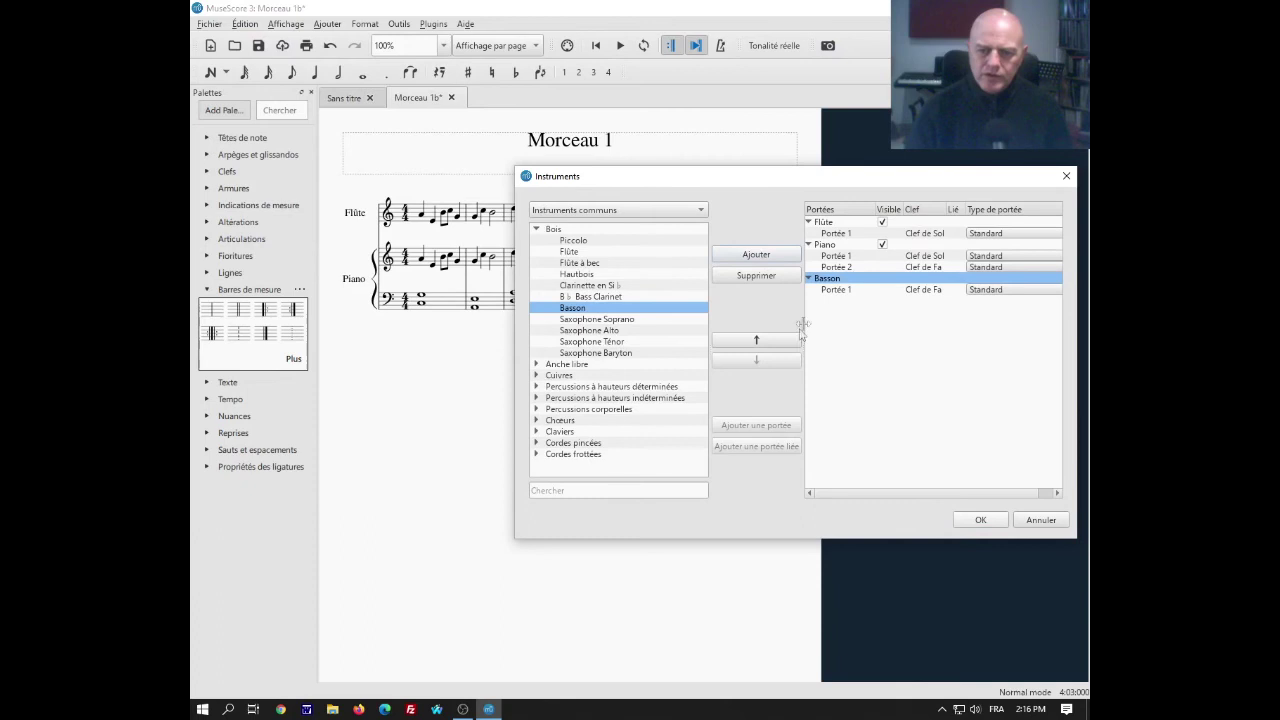
{"action": "left_click", "coordinate": [770, 342]}
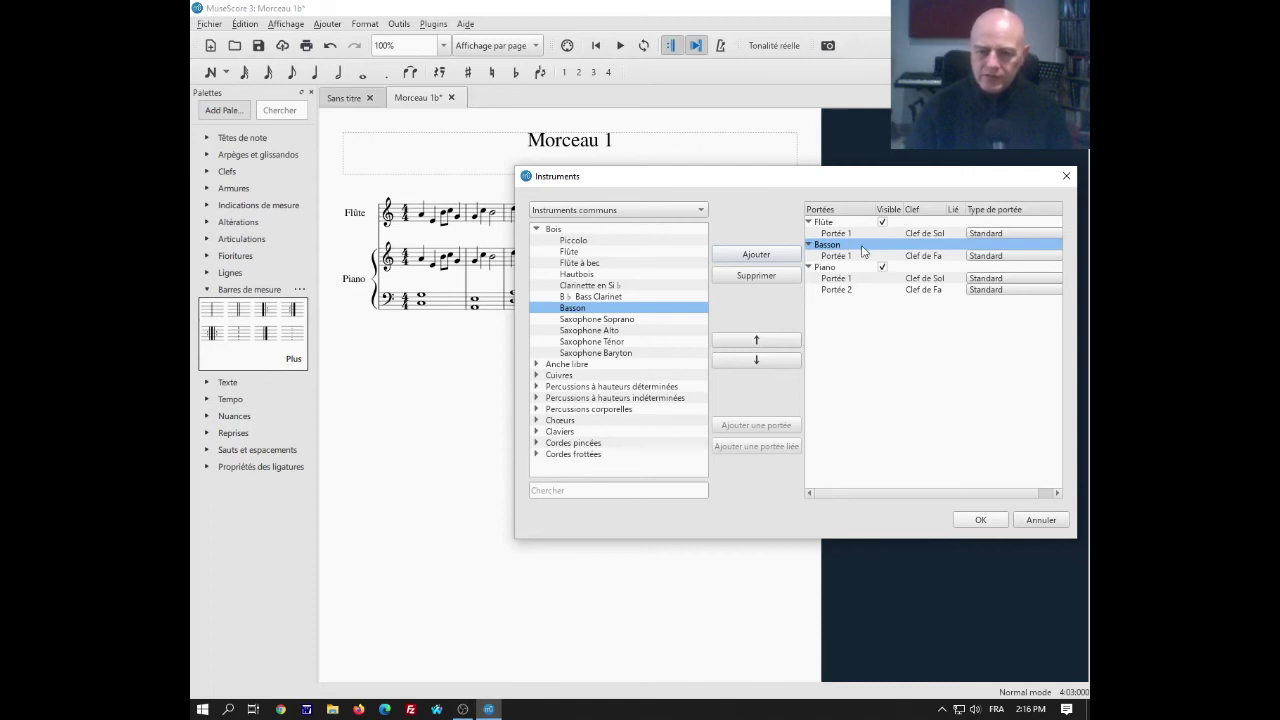
{"action": "left_click", "coordinate": [981, 520]}
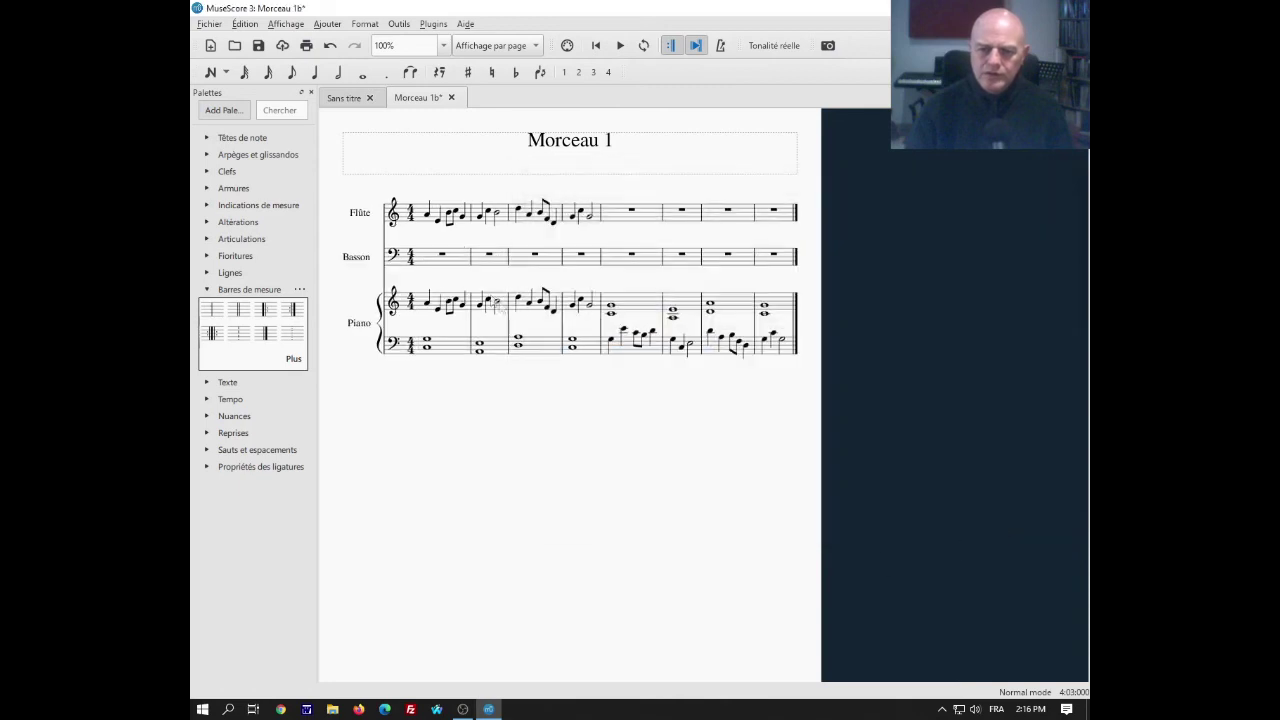
Step: Copy the piano's bass-staff melody in measures 5 to 8 and paste it into the Basson staff starting at measure 5
{"action": "left_click", "coordinate": [628, 358]}
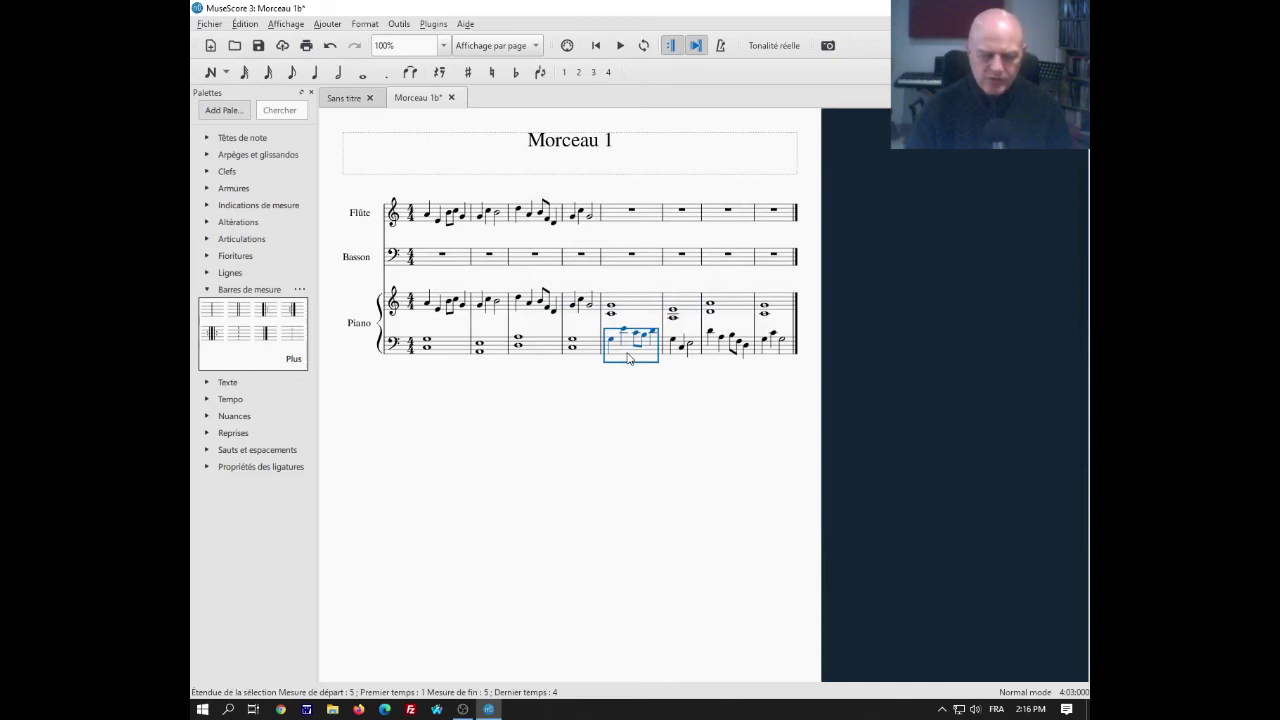
{"action": "left_click", "coordinate": [773, 356], "text": "shift"}
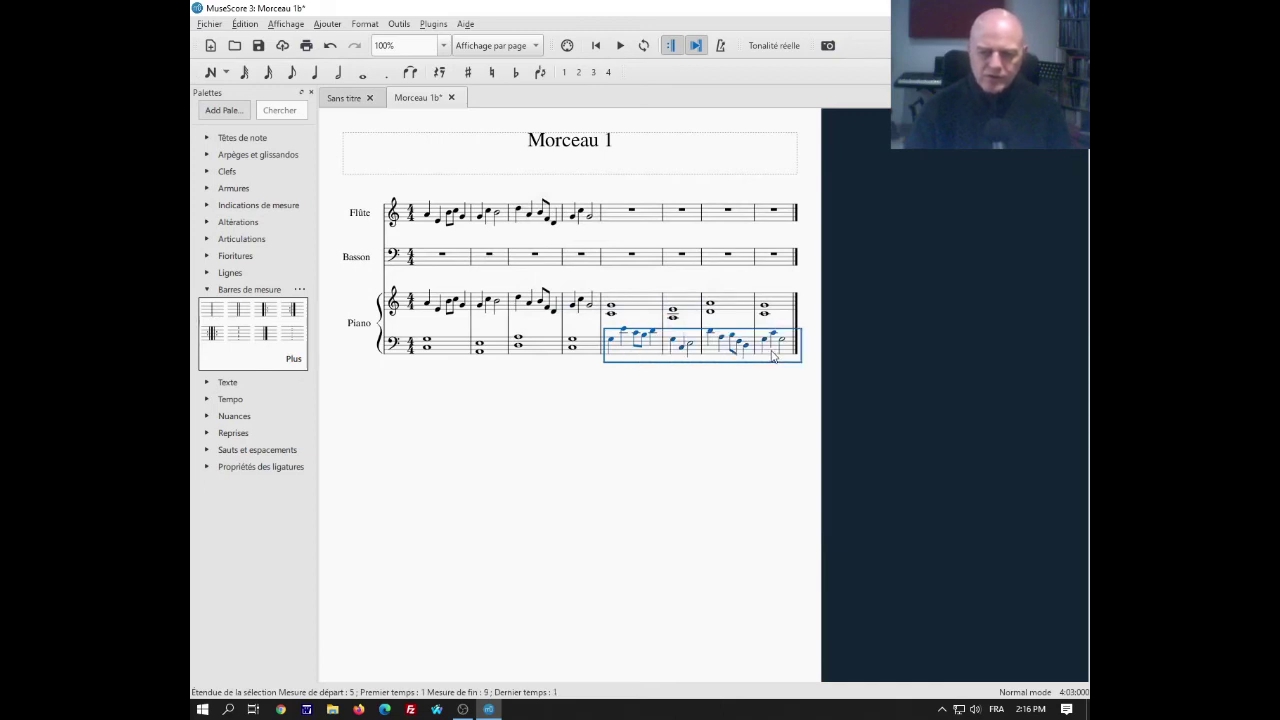
{"action": "right_click", "coordinate": [773, 356]}
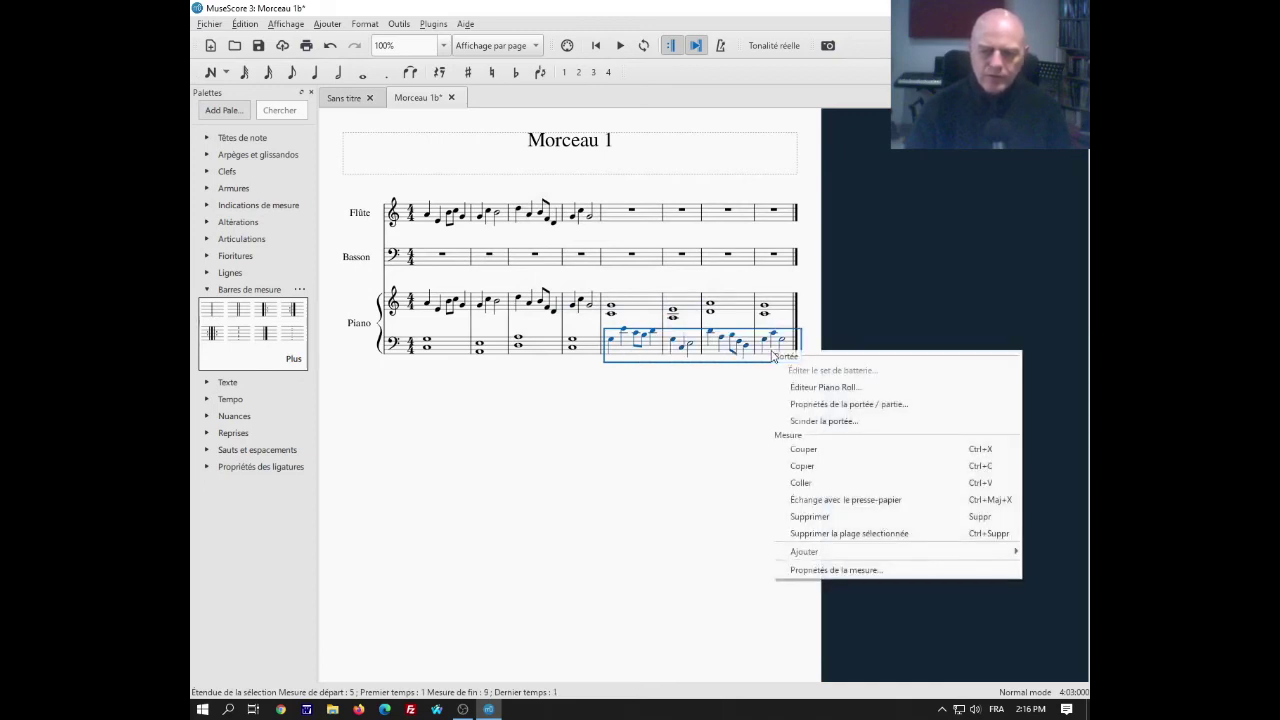
{"action": "left_click", "coordinate": [820, 463]}
{"action": "left_click", "coordinate": [630, 265]}
{"action": "right_click", "coordinate": [628, 262]}
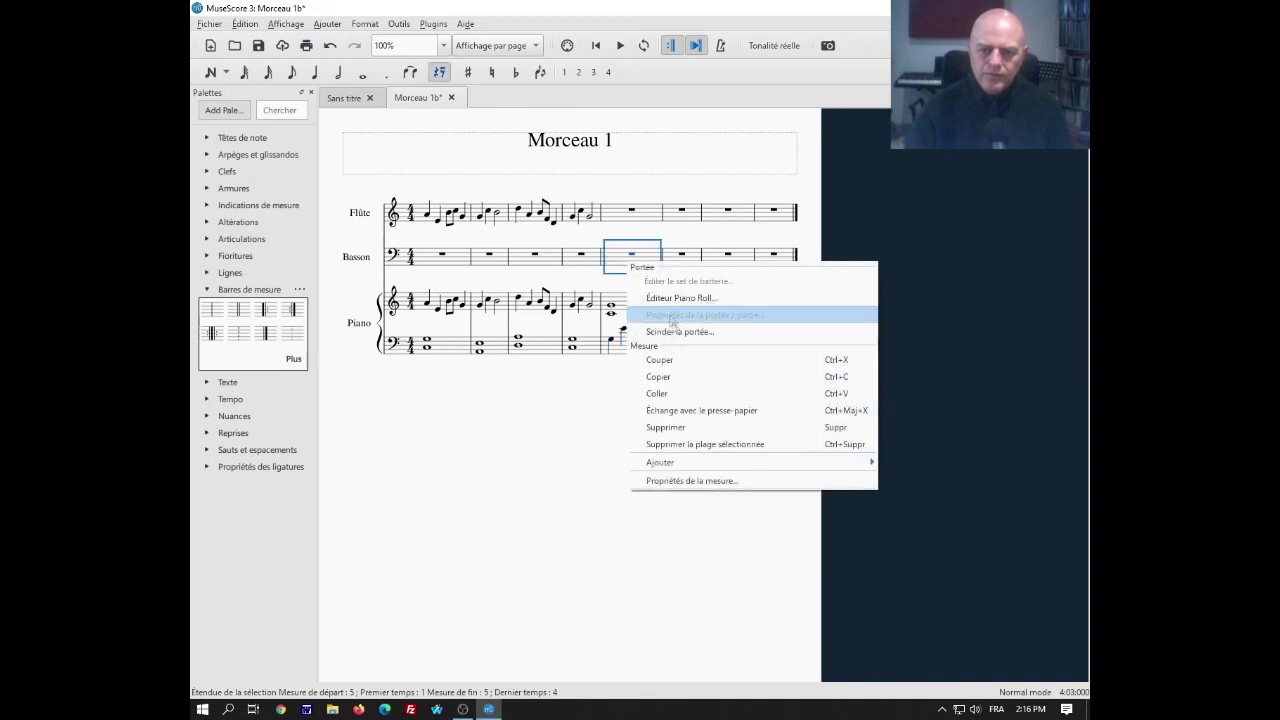
{"action": "left_click", "coordinate": [692, 394]}
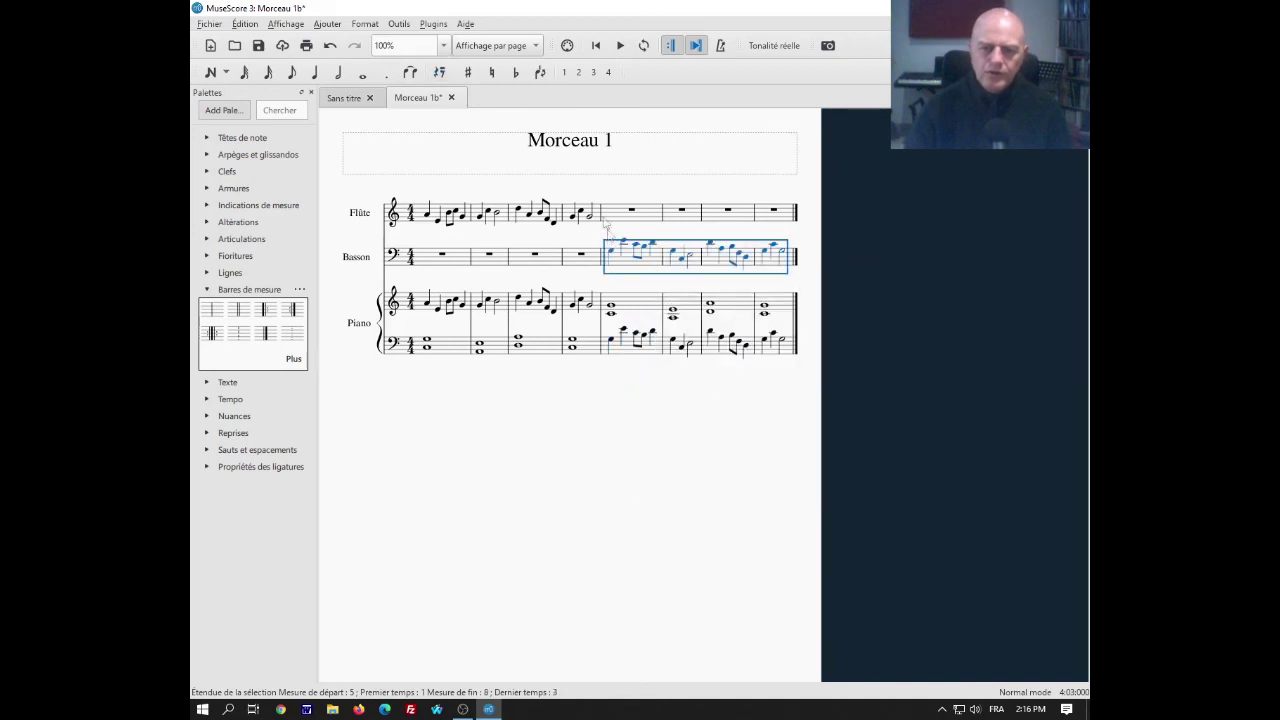
Step: Play the score from the Basson's first note in measure 5 to hear the bassoon with the piano
{"action": "left_click", "coordinate": [613, 257]}
{"action": "left_click", "coordinate": [619, 47]}
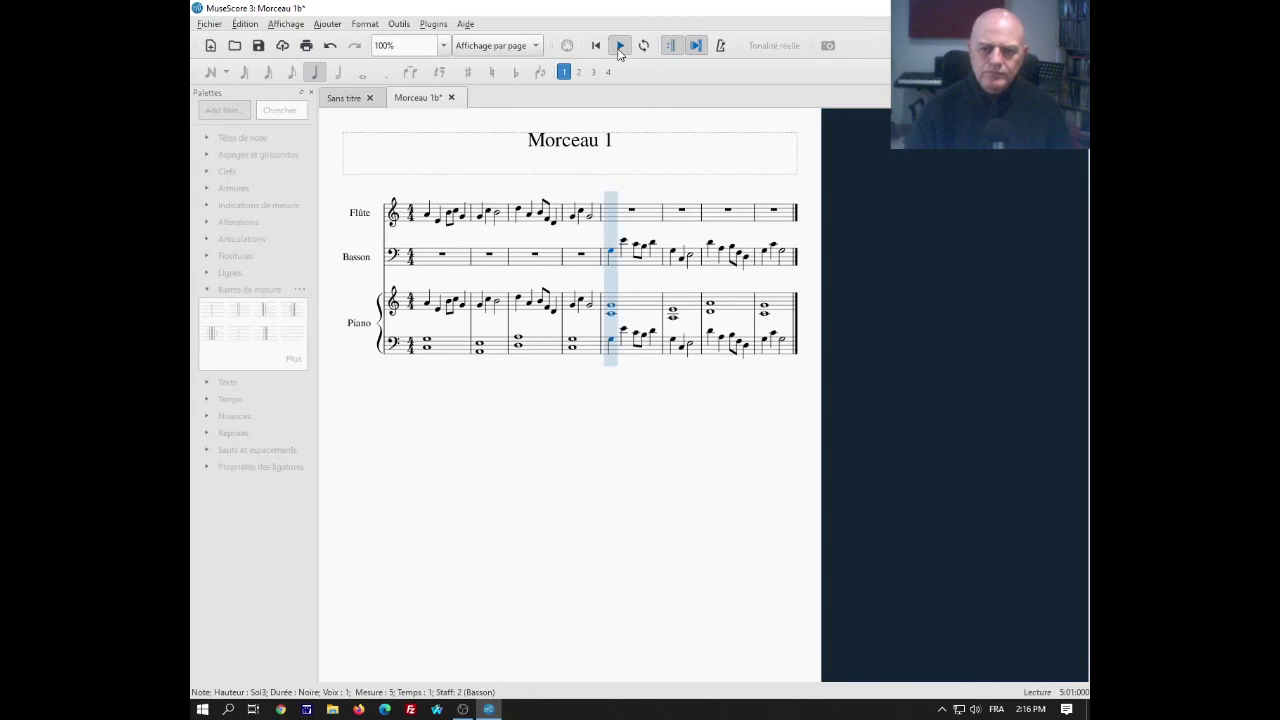